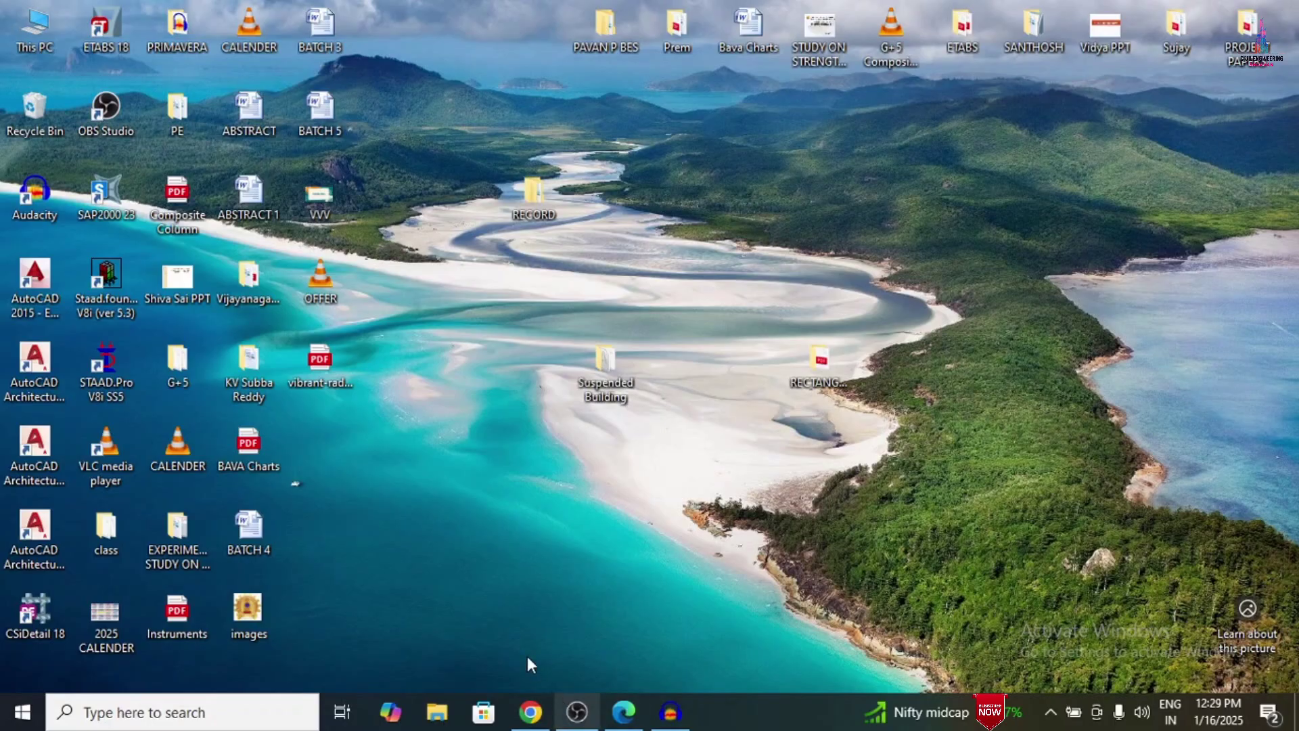
# Step: Switch to the manual calculation PDF in Edge and review the dimension calculation for the 2 lakh capacity rectangular tank
pyautogui.click(624, 712)
pyautogui.scroll(15, 925, 521)
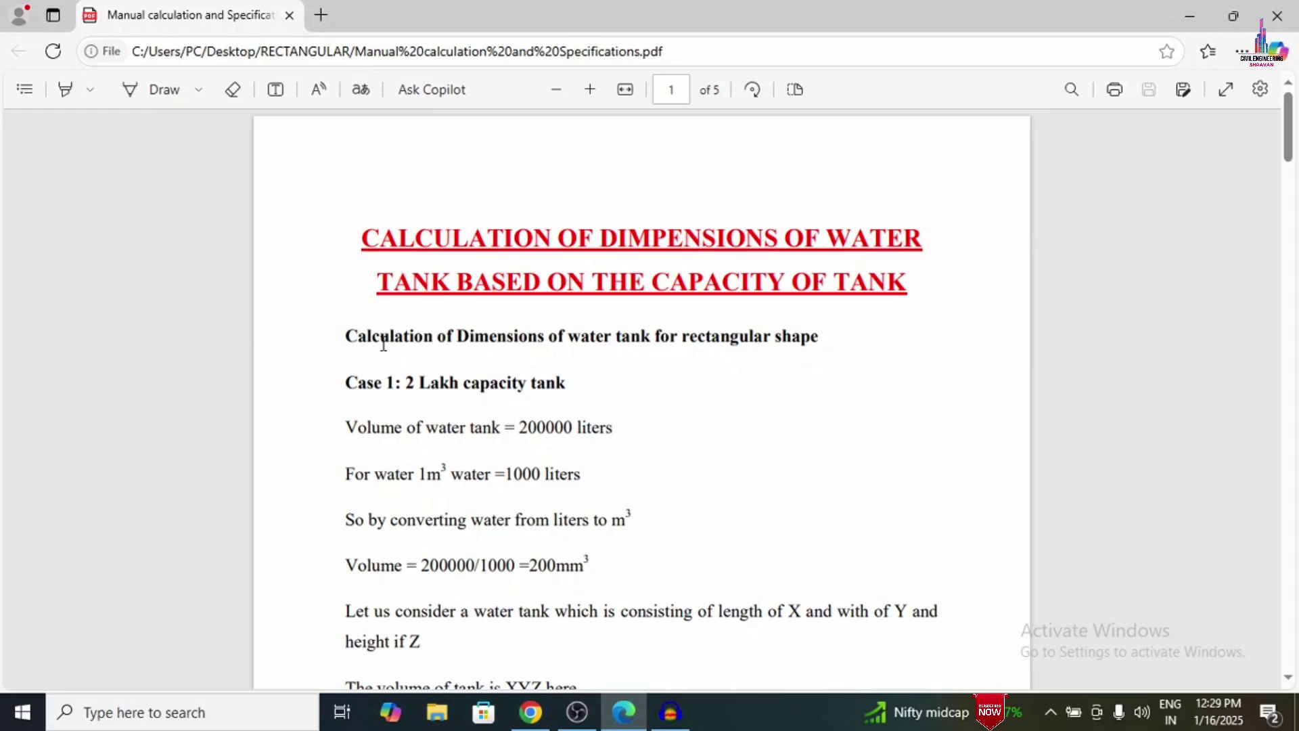
pyautogui.scroll(-1, 365, 407)
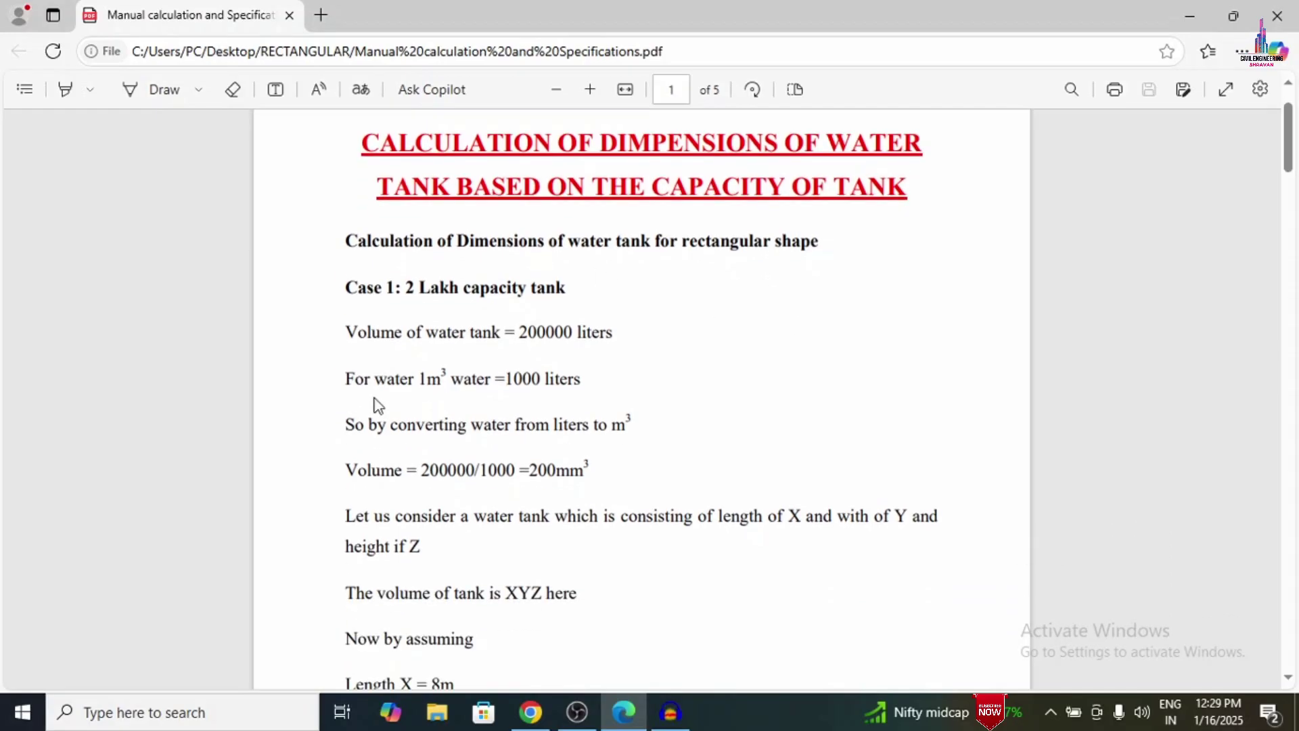
pyautogui.moveTo(394, 288); pyautogui.dragTo(565, 271)
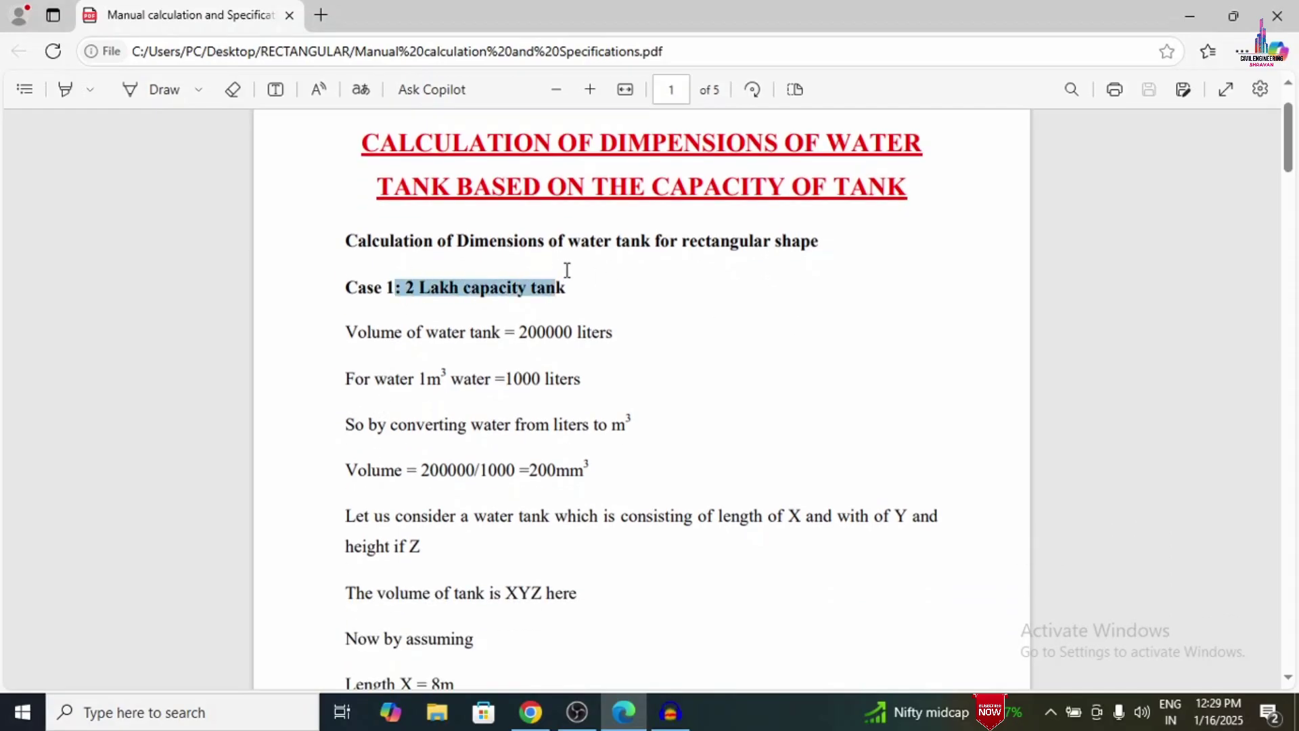
pyautogui.click(545, 335)
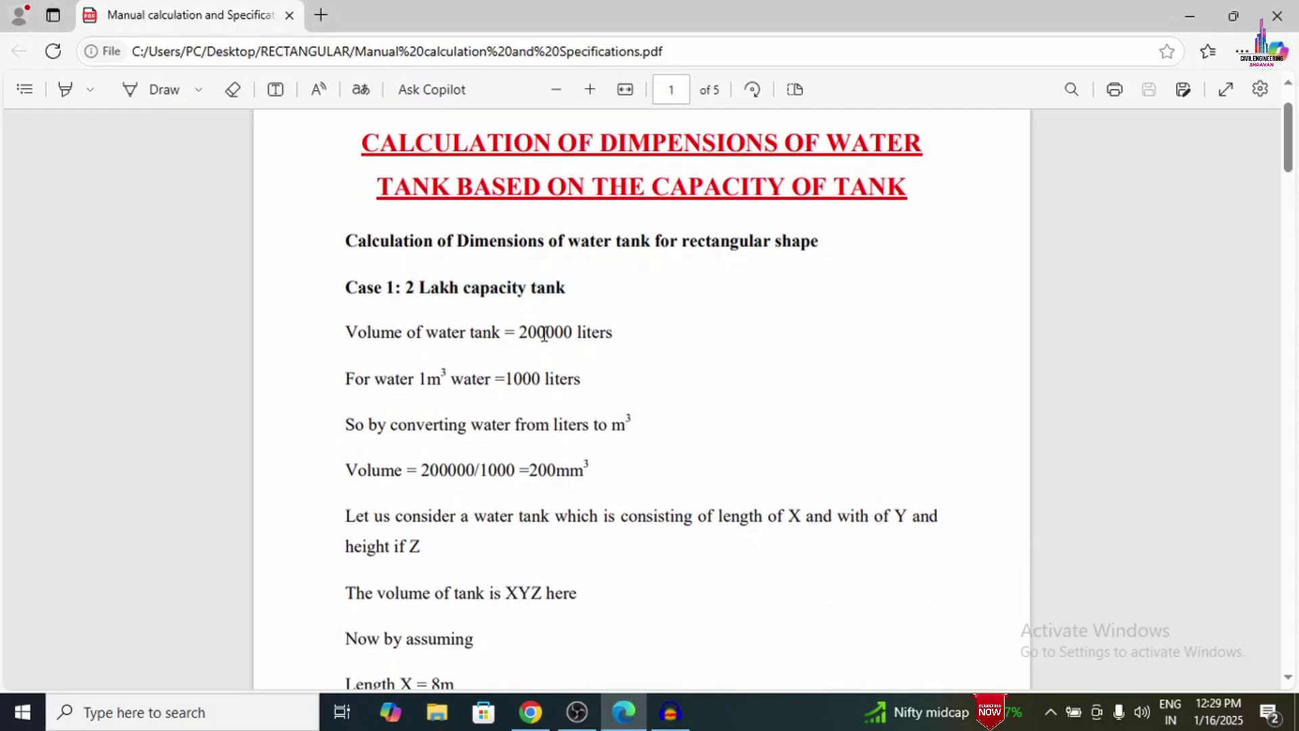
pyautogui.doubleClick(515, 377)
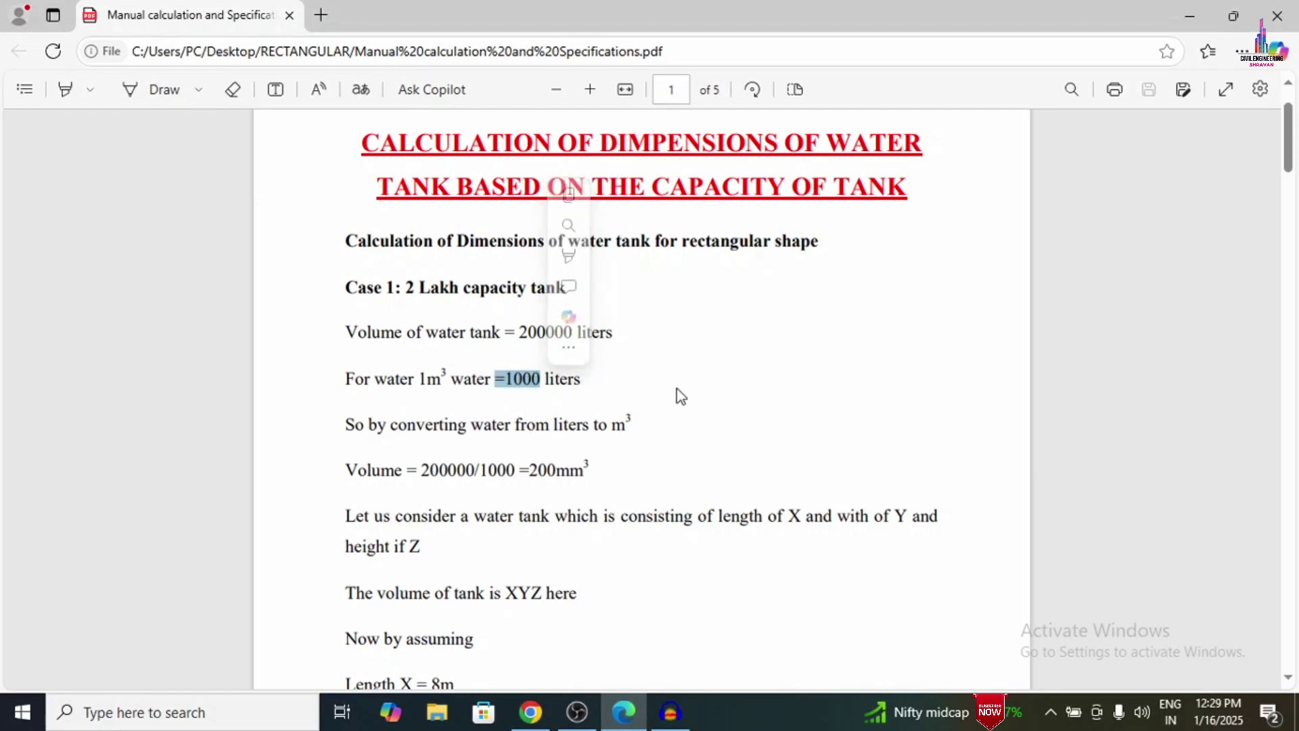
pyautogui.rightClick(539, 429)
pyautogui.click(538, 426)
pyautogui.scroll(-3, 537, 420)
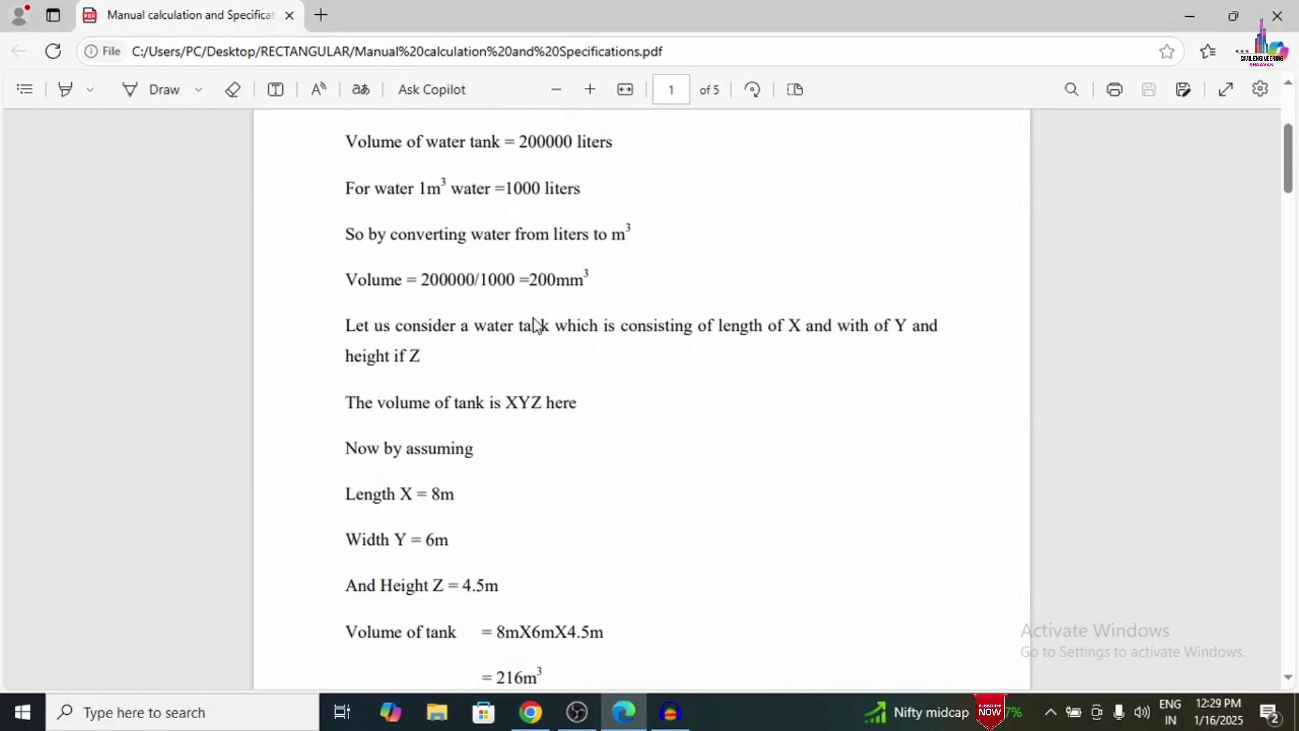
pyautogui.scroll(-1, 533, 352)
pyautogui.moveTo(347, 399); pyautogui.dragTo(508, 404)
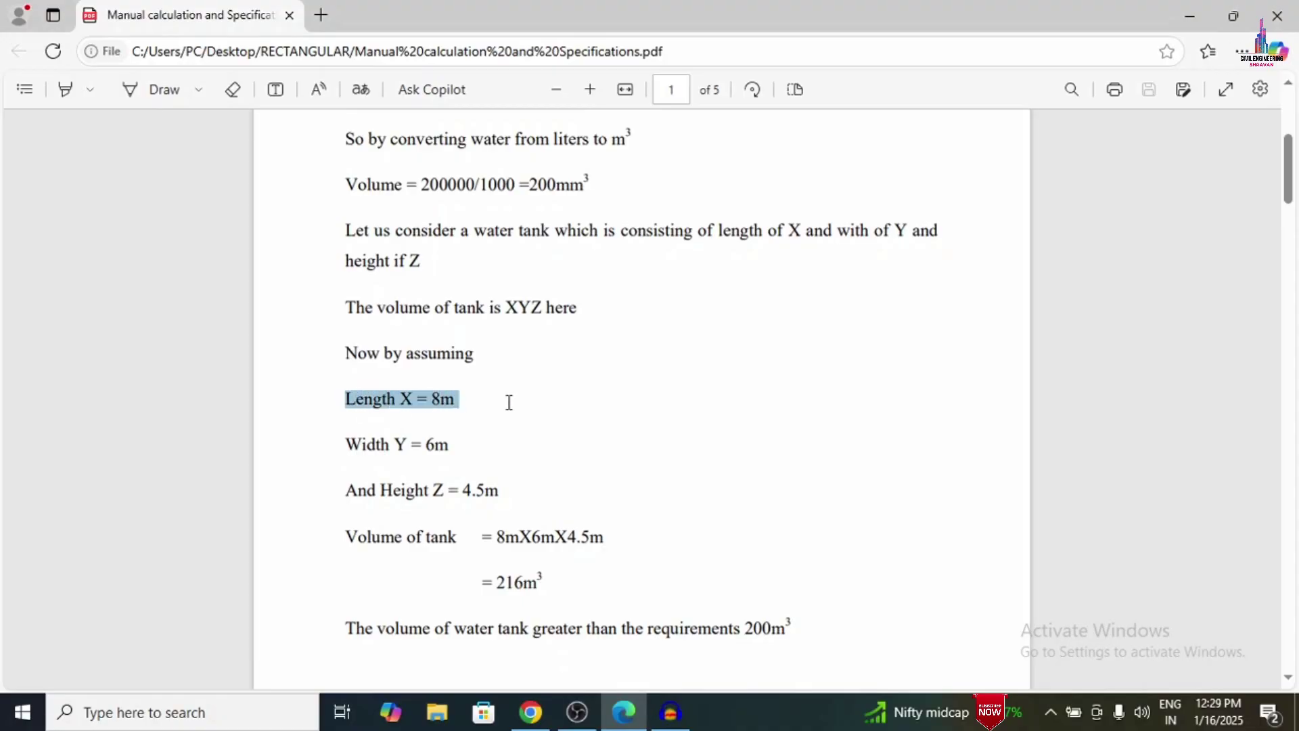
pyautogui.moveTo(460, 444); pyautogui.dragTo(512, 504)
pyautogui.scroll(-8, 509, 541)
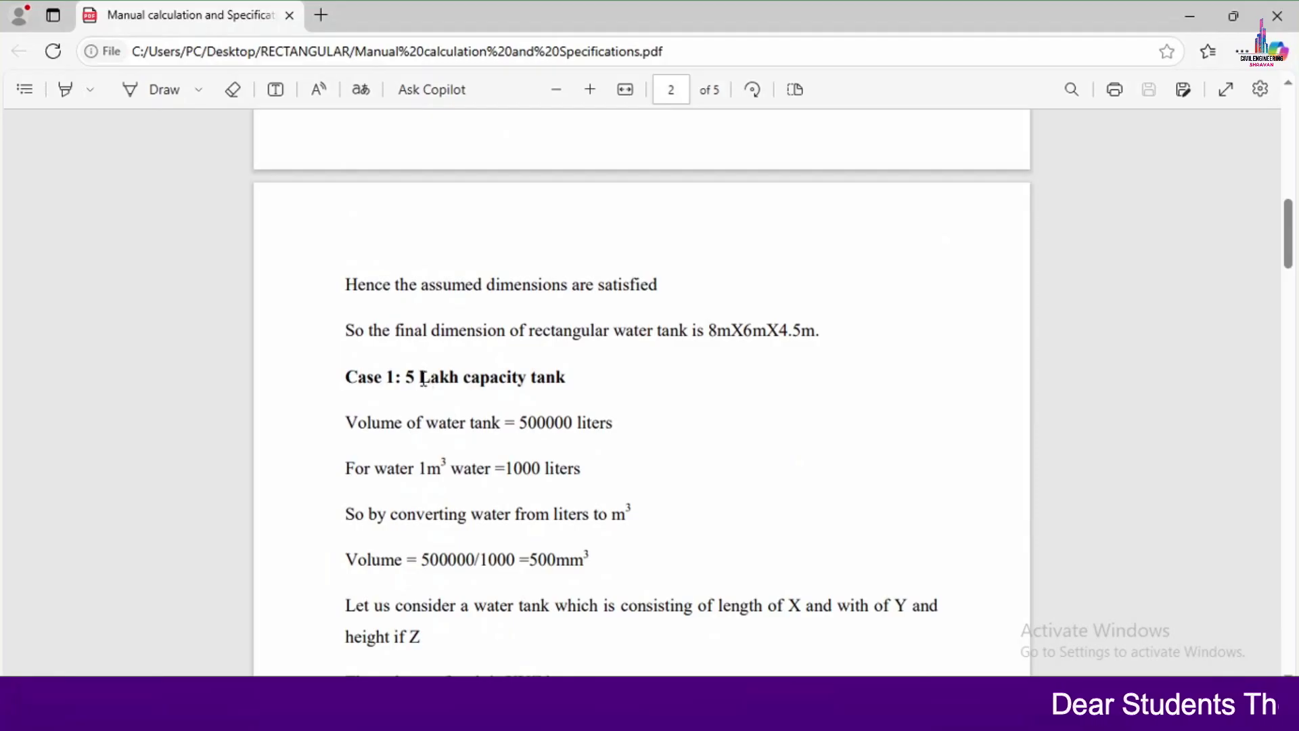
# Step: Examine the 5 lakh capacity rectangular tank calculation, including its assumed length, width and height
pyautogui.moveTo(421, 377); pyautogui.dragTo(612, 425)
pyautogui.scroll(-5, 613, 425)
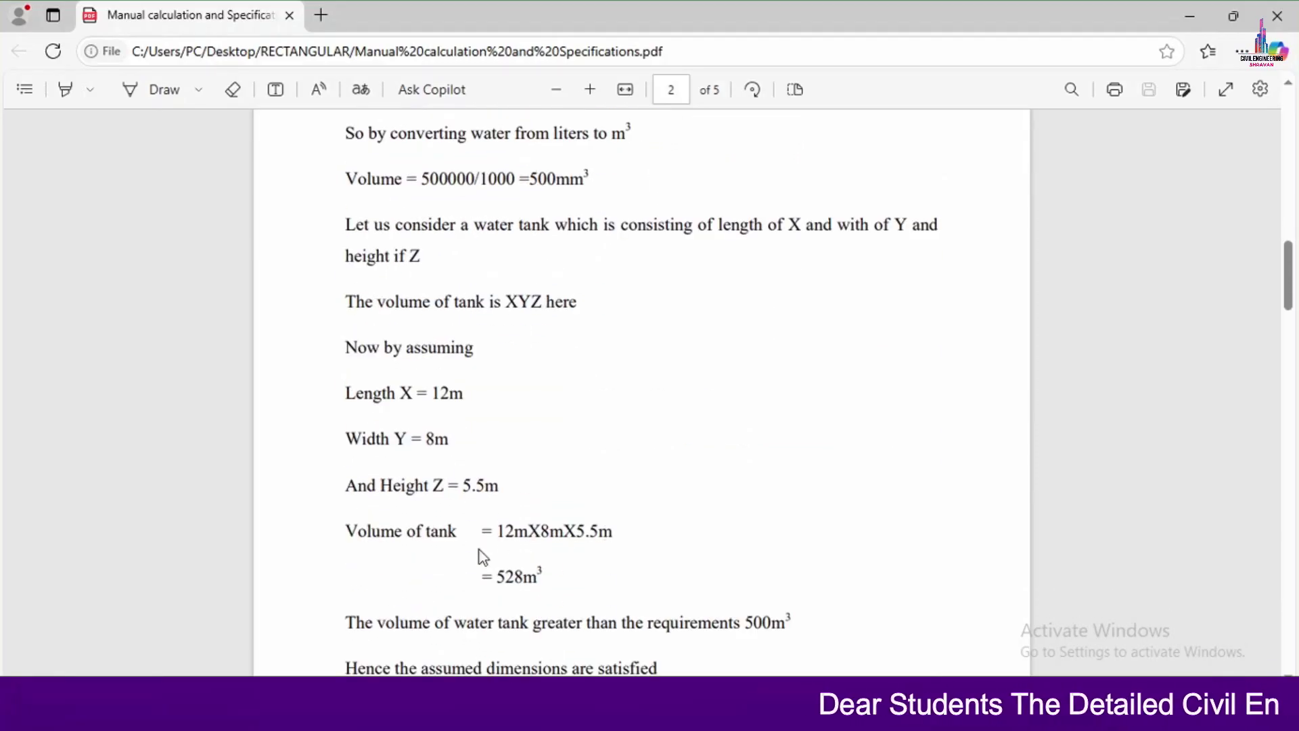
pyautogui.scroll(-8, 484, 560)
pyautogui.scroll(8, 505, 394)
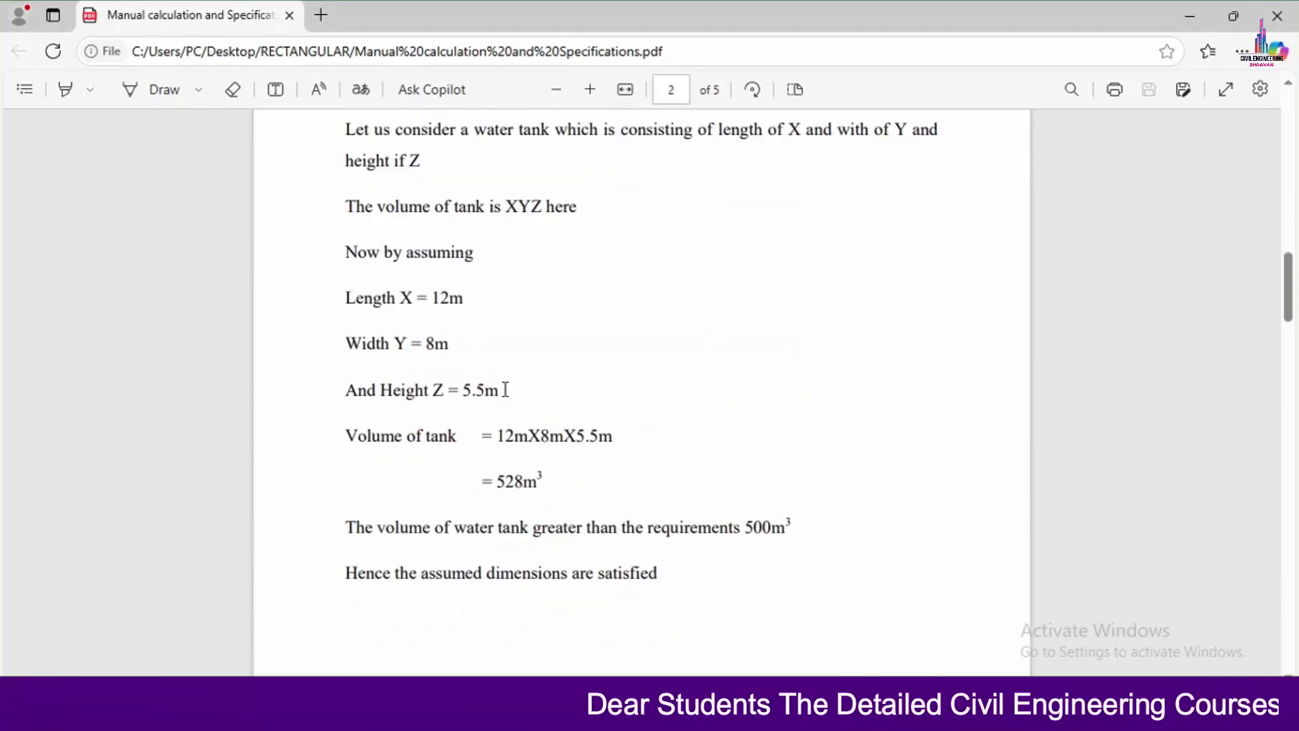
pyautogui.moveTo(430, 298); pyautogui.dragTo(452, 348)
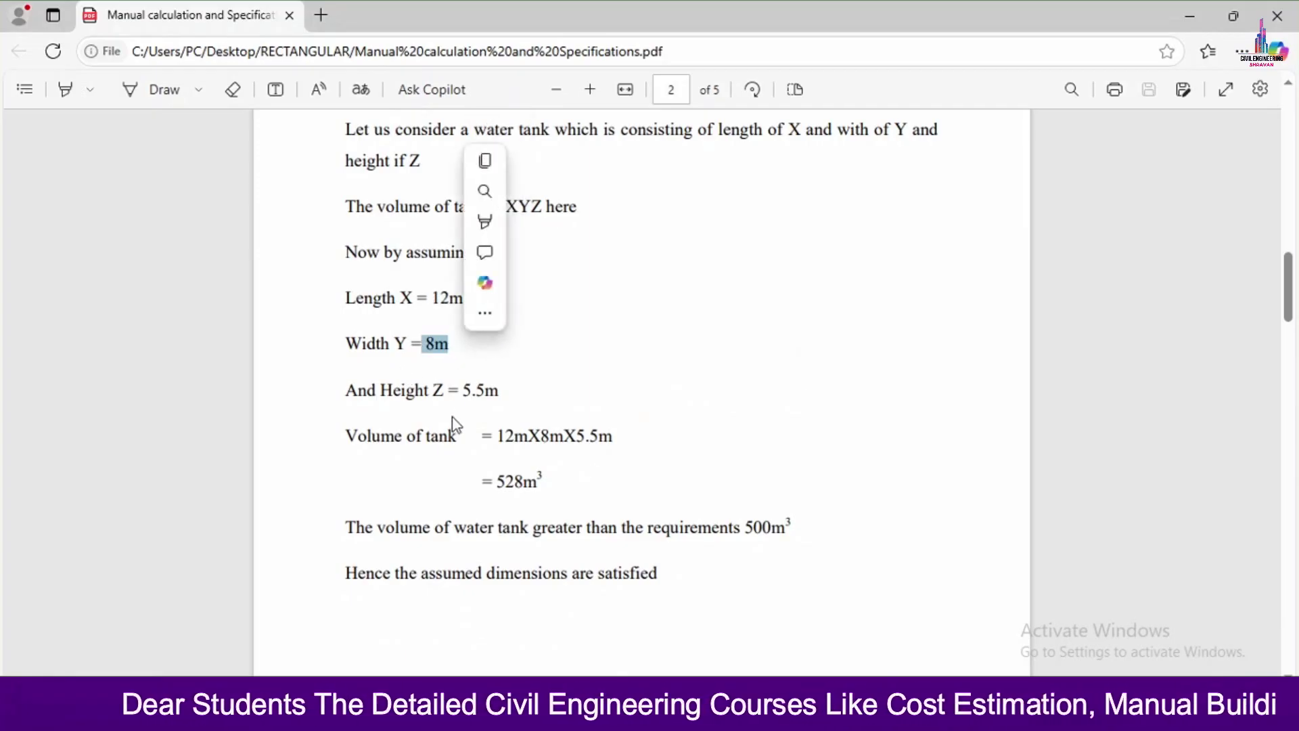
pyautogui.moveTo(368, 390); pyautogui.dragTo(524, 393)
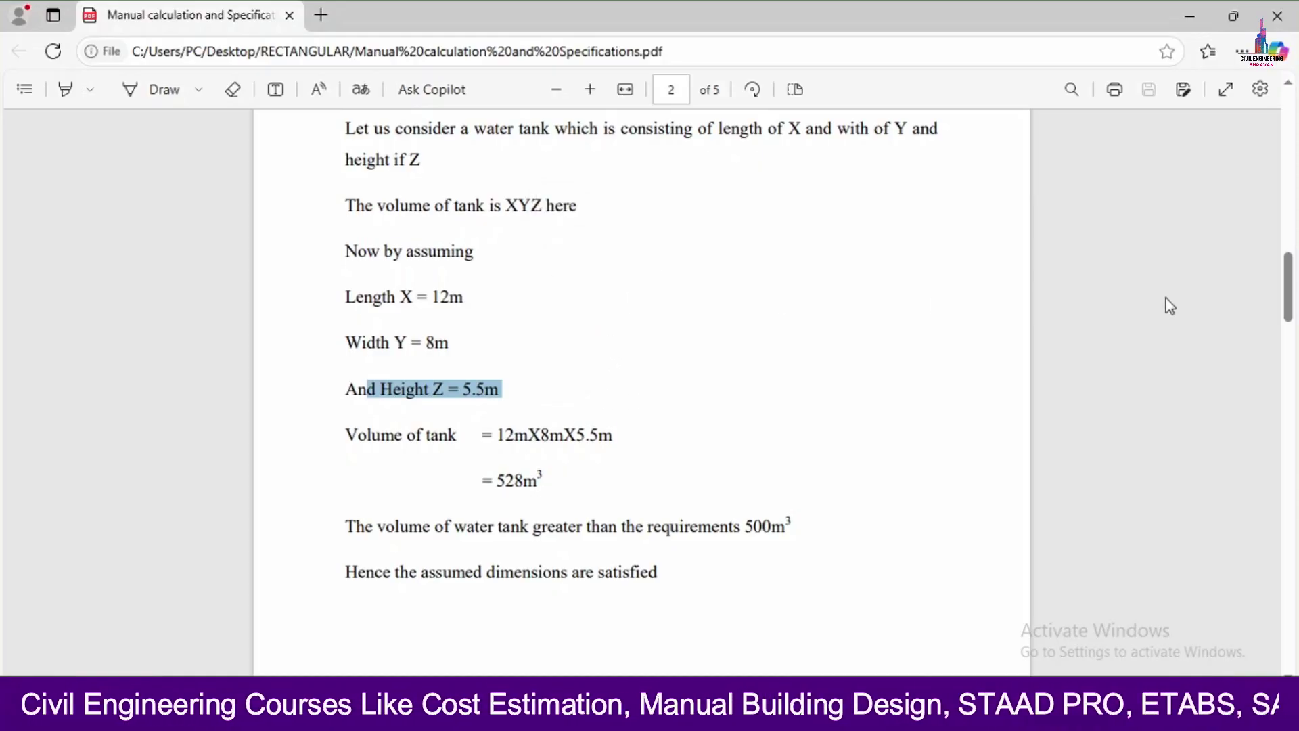
pyautogui.scroll(-5, 1167, 298)
pyautogui.scroll(8, 1167, 298)
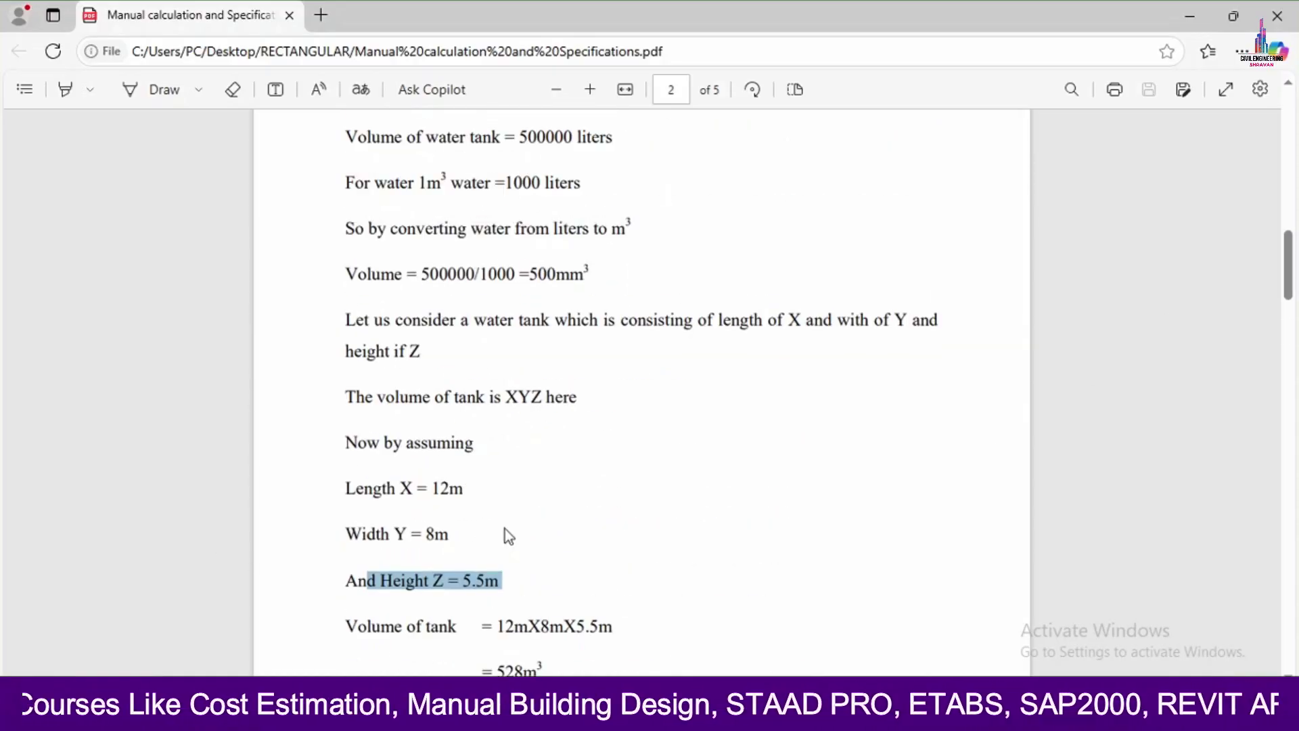
pyautogui.click(505, 531)
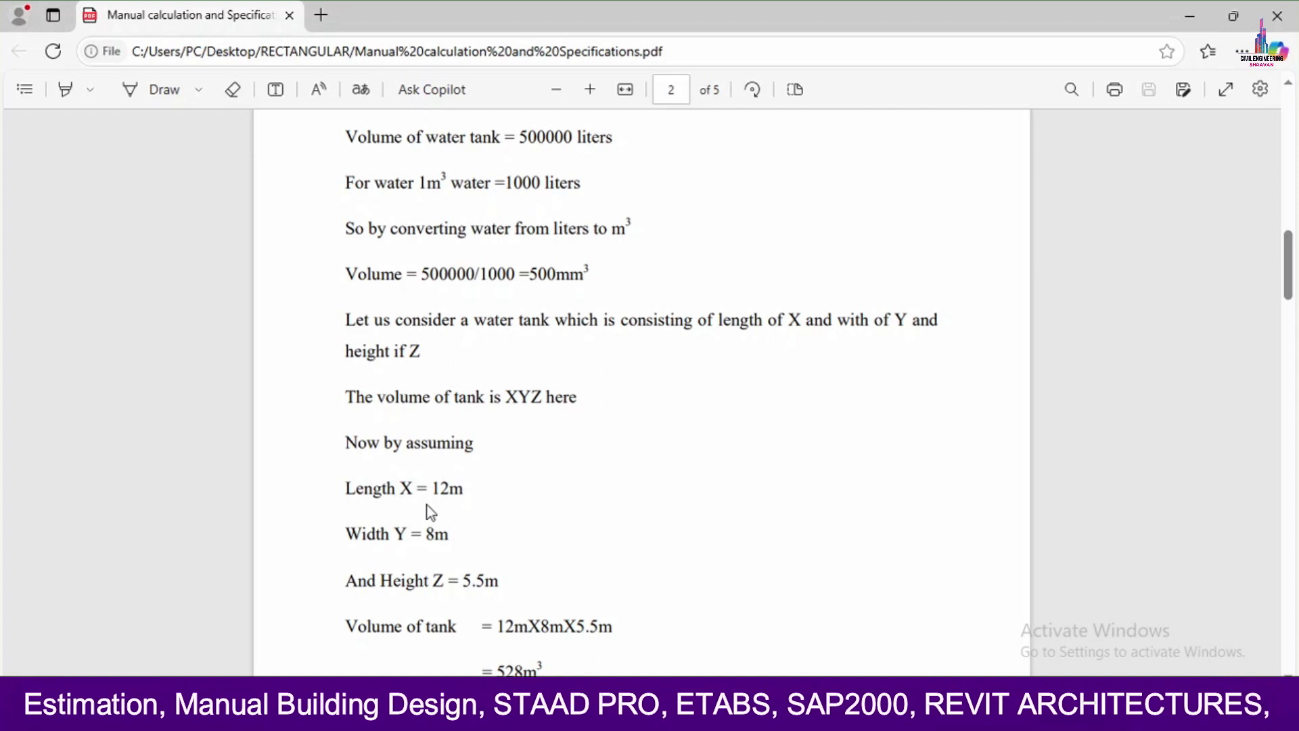
pyautogui.moveTo(418, 488); pyautogui.dragTo(469, 490)
pyautogui.moveTo(424, 536); pyautogui.dragTo(452, 536)
pyautogui.moveTo(464, 583); pyautogui.dragTo(515, 593)
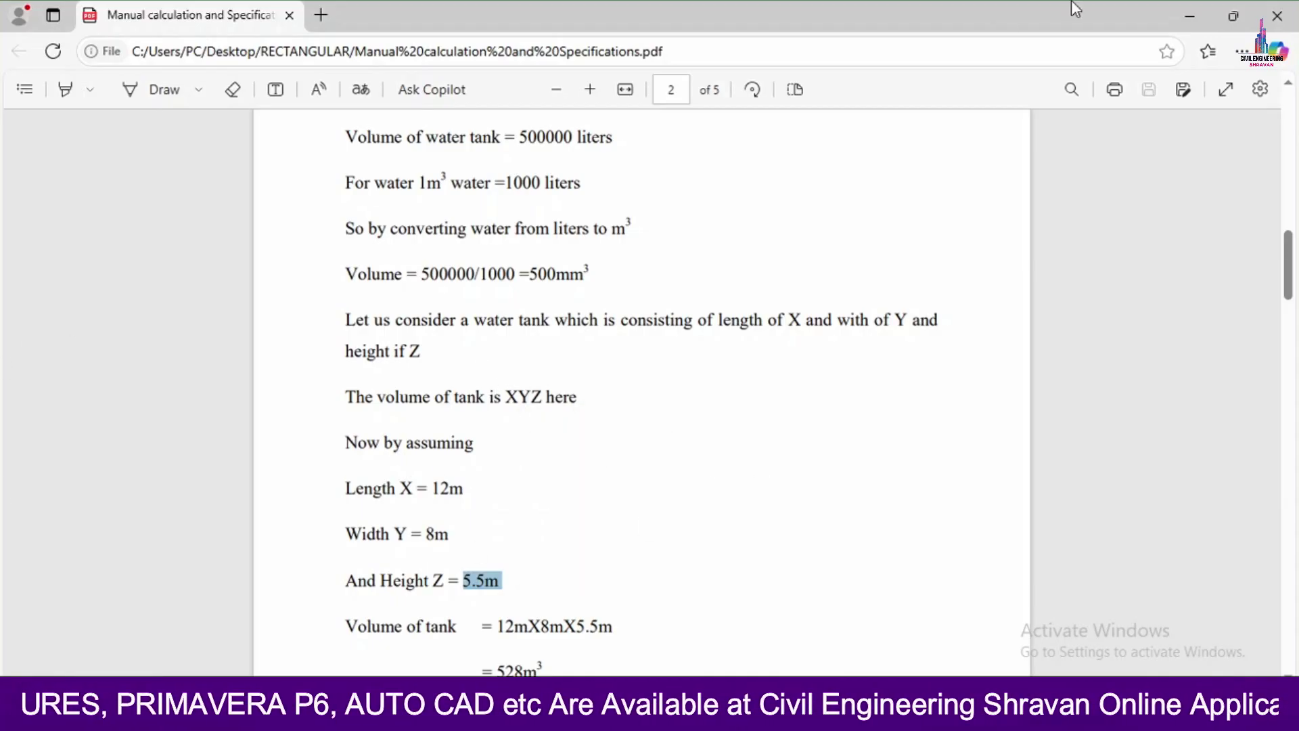
# Step: Minimize the PDF, launch STAAD.Pro V8i and start a new Space project with the file name WT
pyautogui.click(1190, 16)
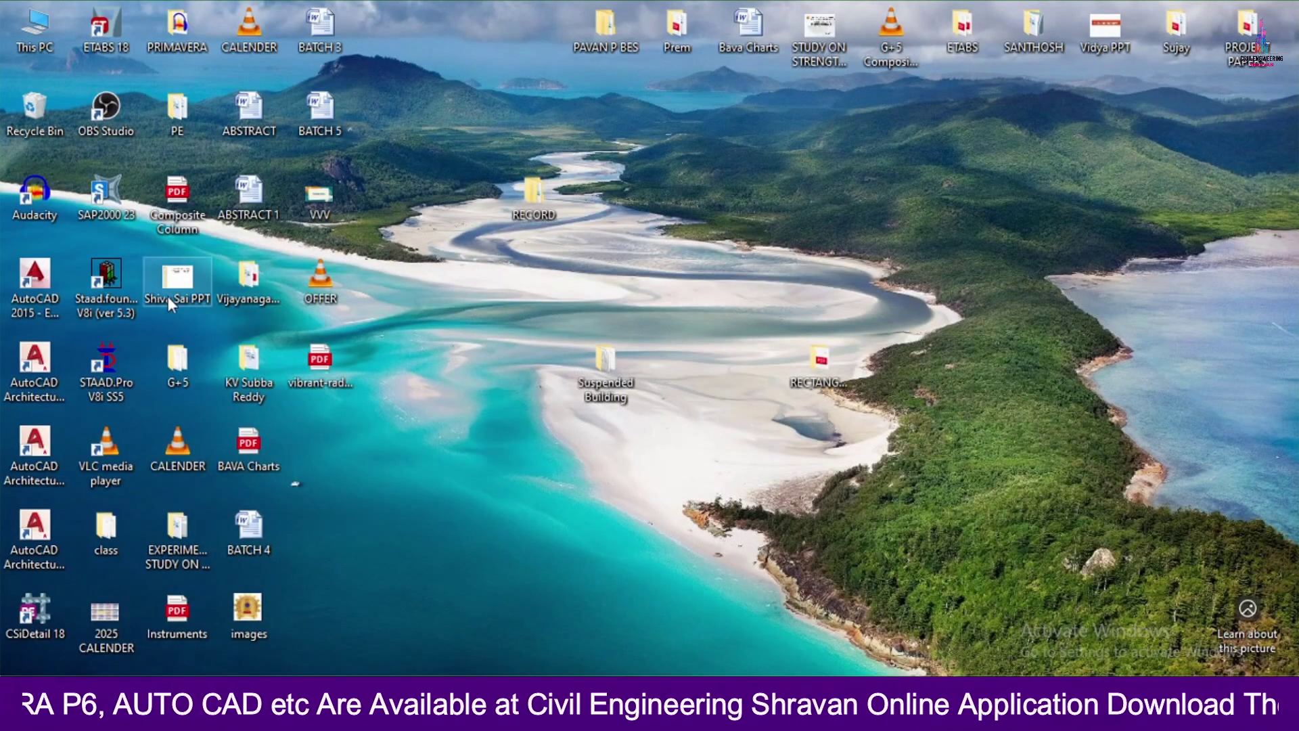
pyautogui.doubleClick(109, 360)
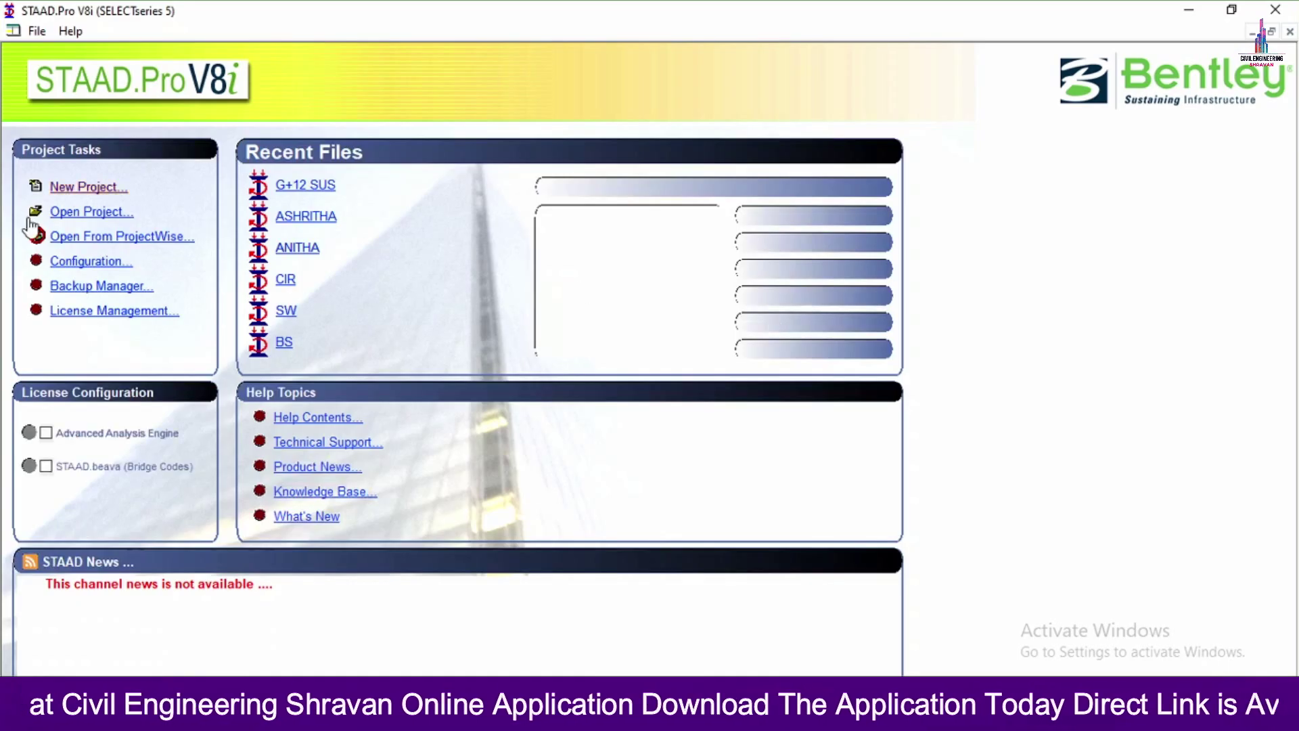
pyautogui.click(91, 190)
pyautogui.click(451, 204)
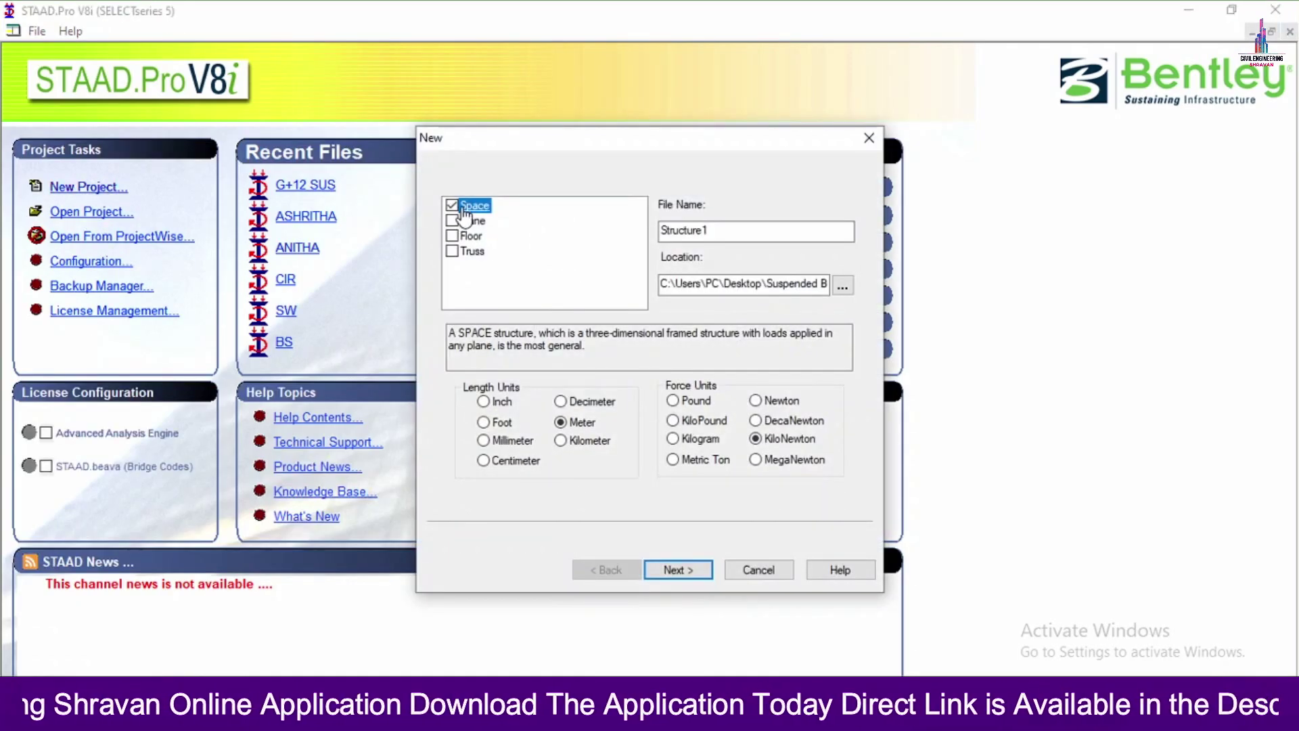
pyautogui.press('Tab')
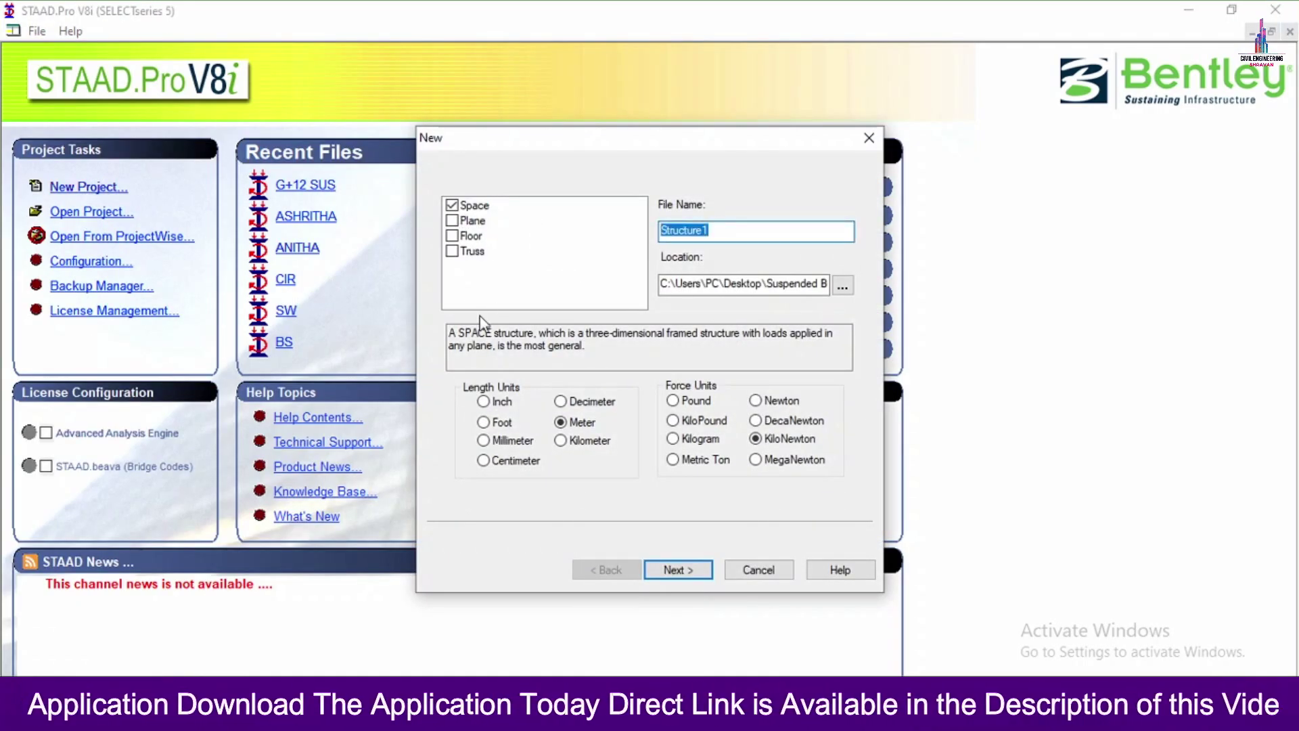
pyautogui.write('WT')
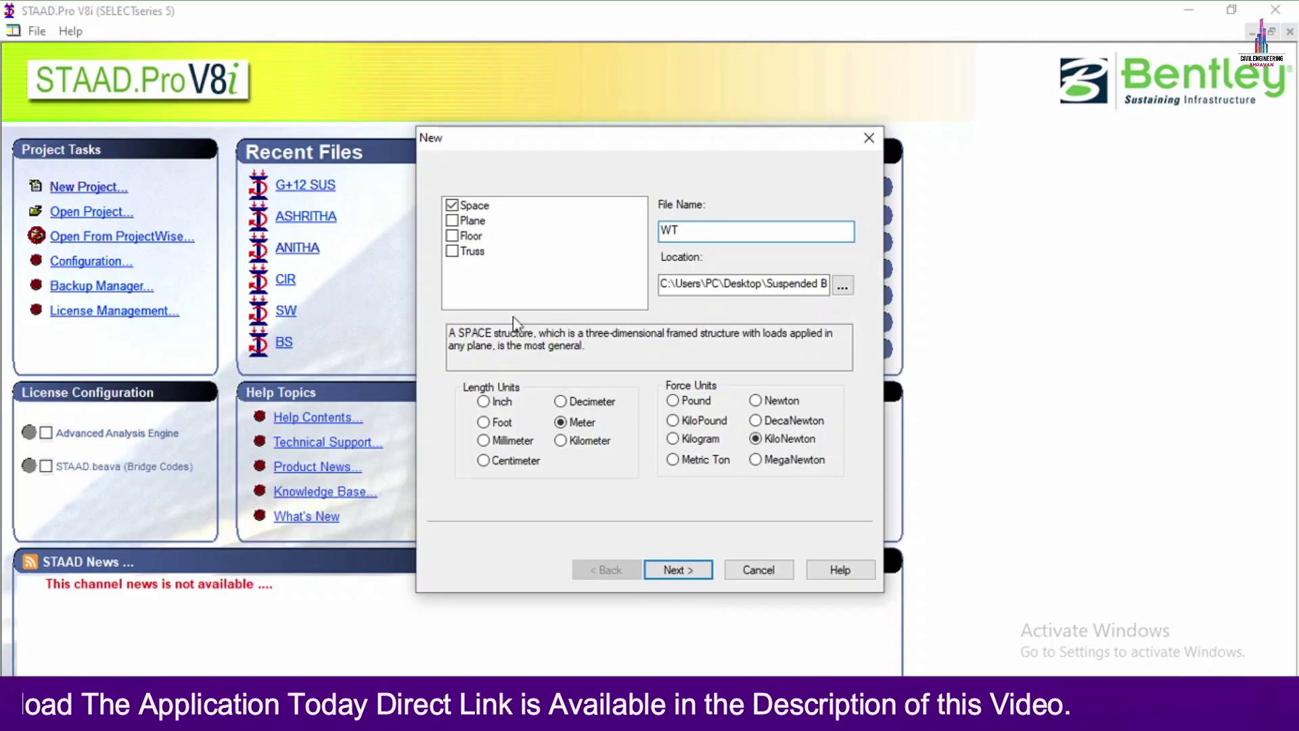
# Step: Set the project location to the desktop's RECTANGULAR folder and create the project with Meter and KiloNewton units and the Add Beam option
pyautogui.click(843, 286)
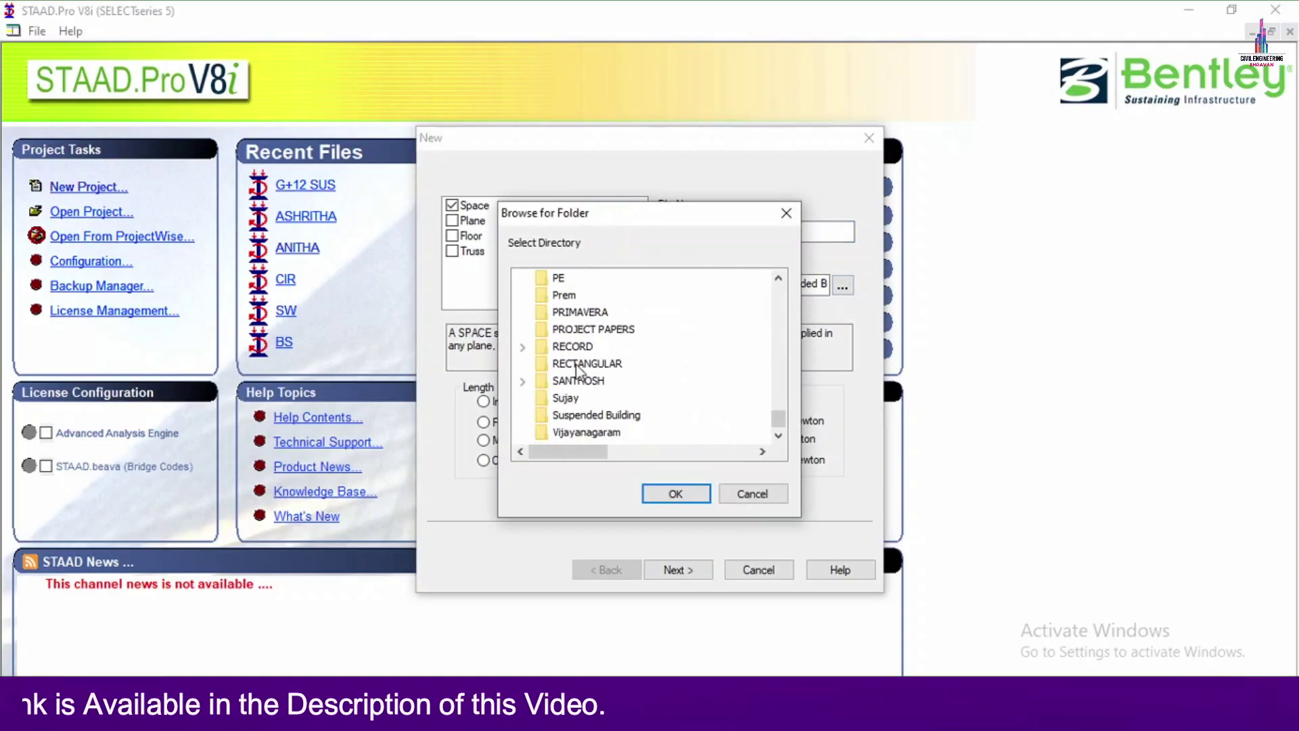
pyautogui.click(578, 365)
pyautogui.click(681, 494)
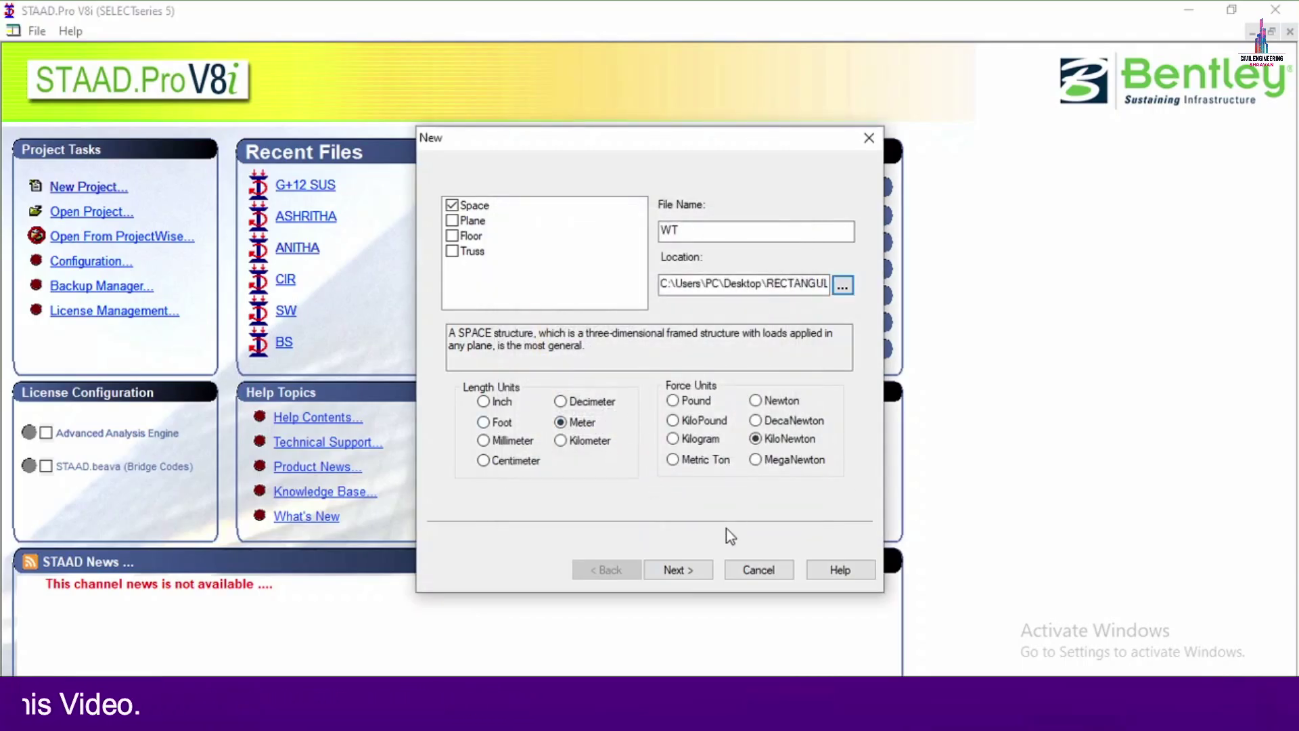
pyautogui.click(671, 571)
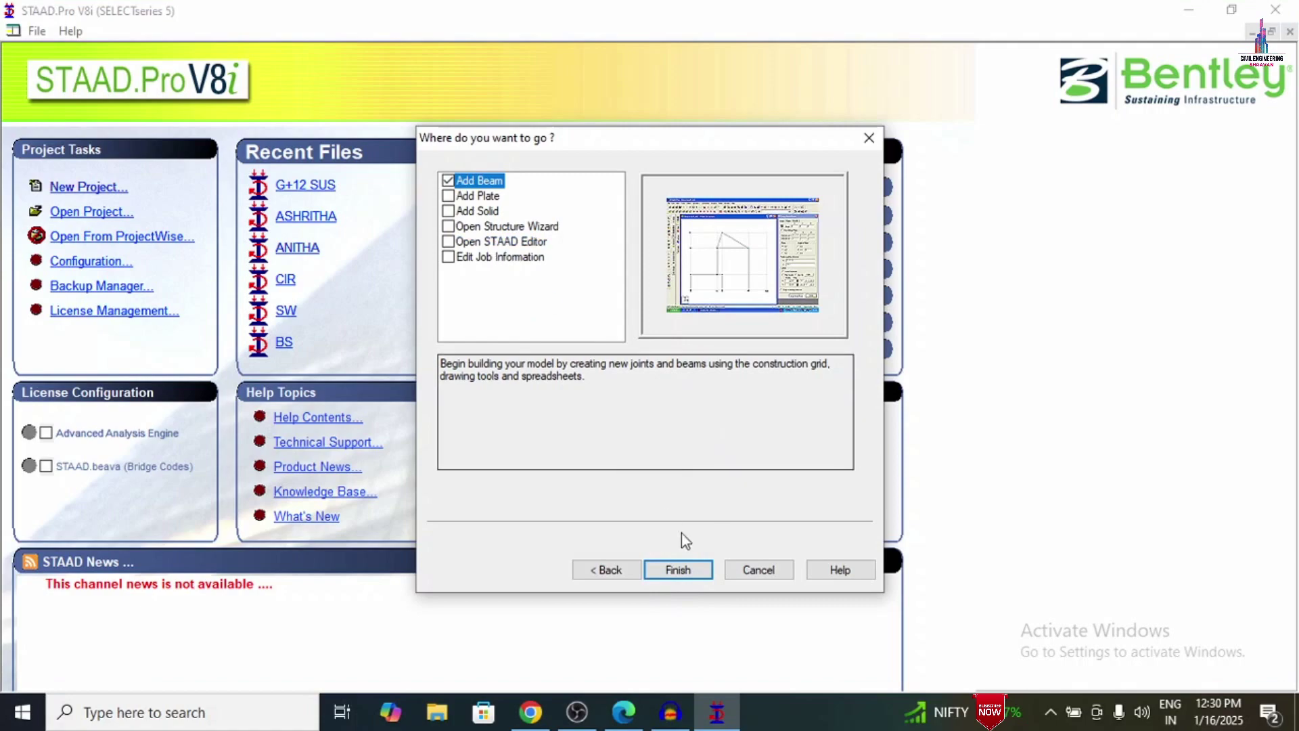
pyautogui.click(694, 569)
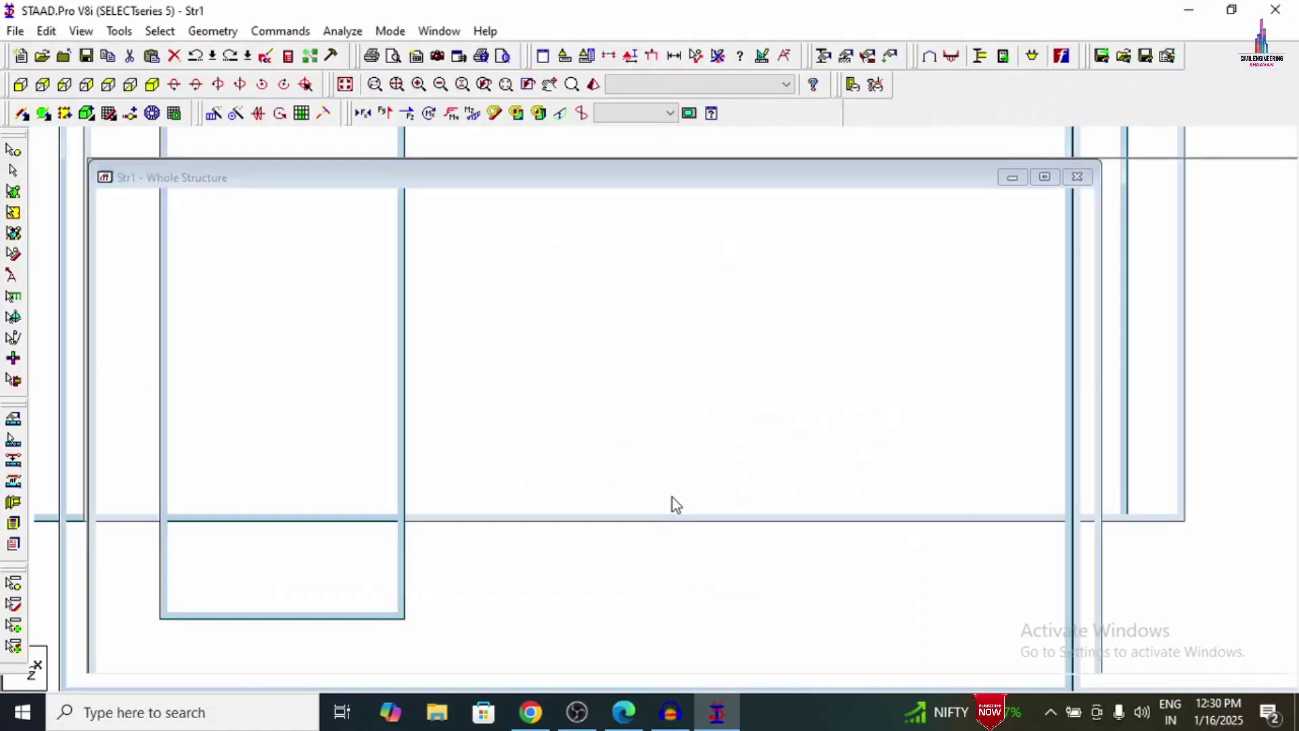
# Step: Switch to the PDF and check the 500000-liter rectangular tank's dimensions in the summary table on page 5
pyautogui.click(624, 712)
pyautogui.scroll(-15, 601, 502)
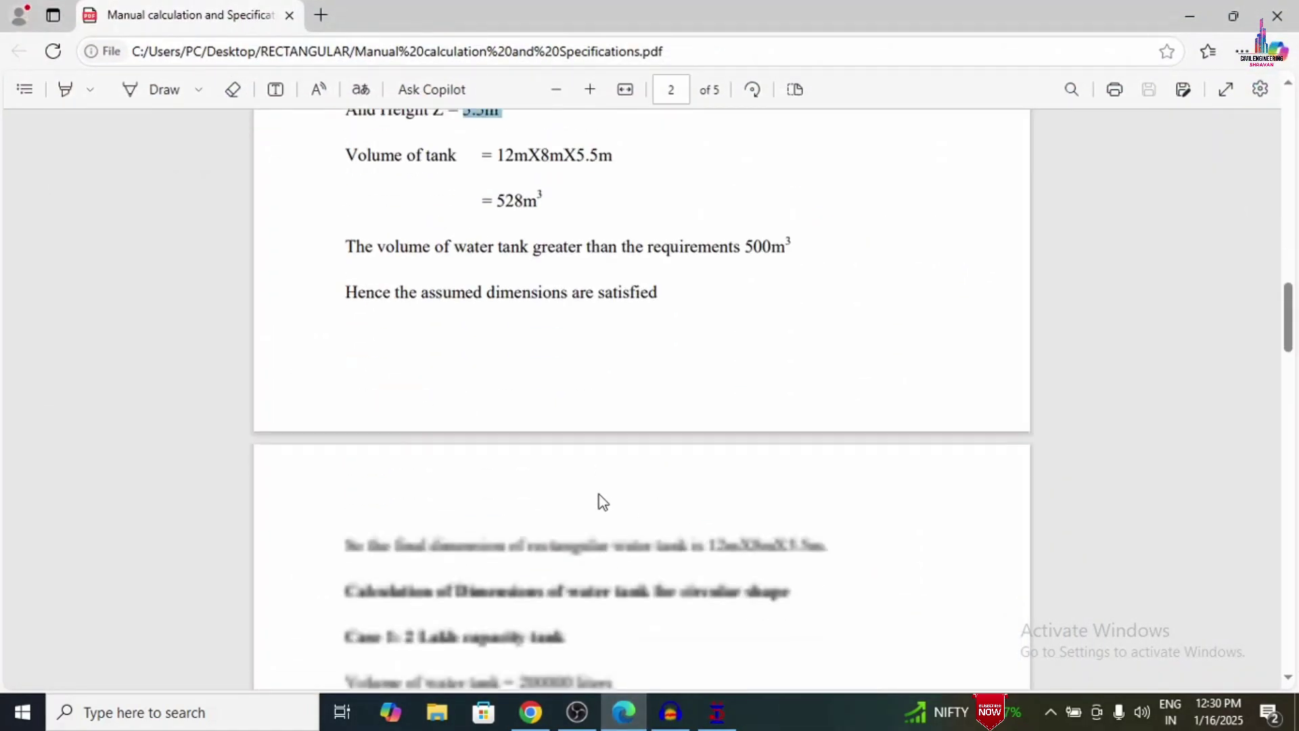
pyautogui.scroll(-15, 593, 518)
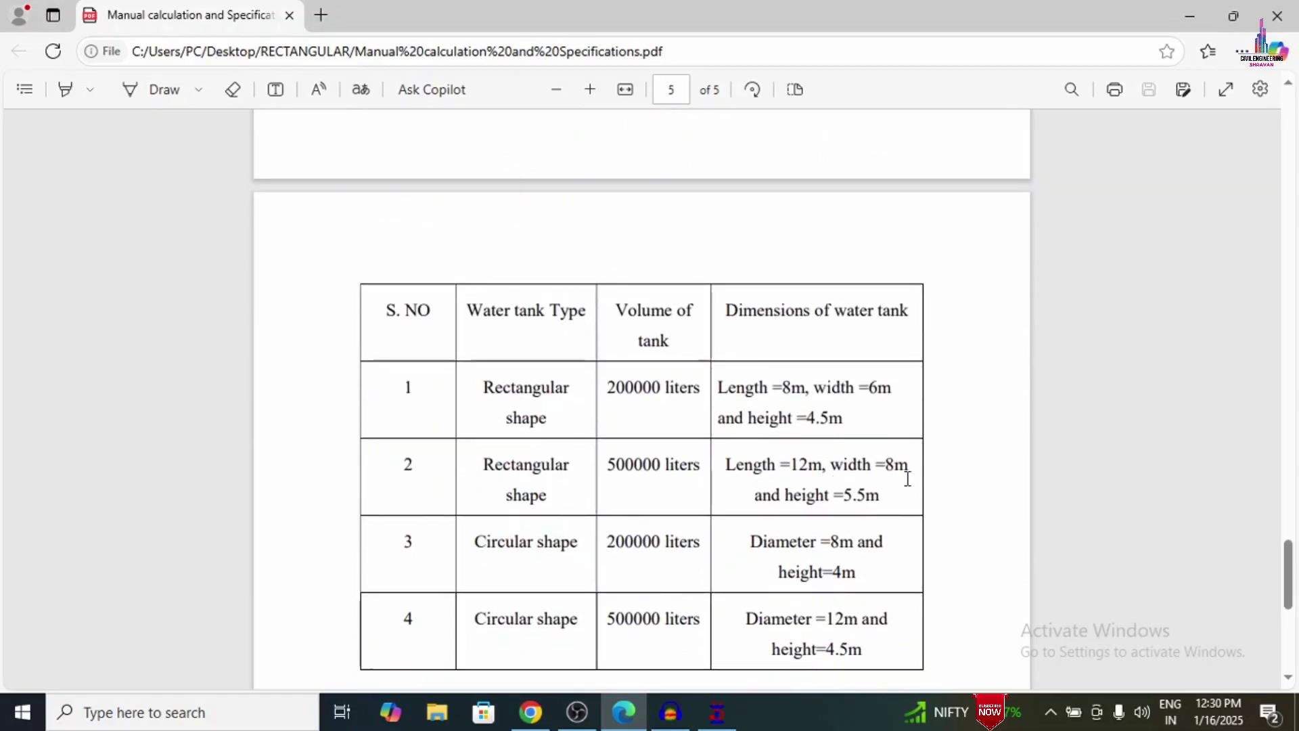
pyautogui.moveTo(804, 476); pyautogui.dragTo(778, 475)
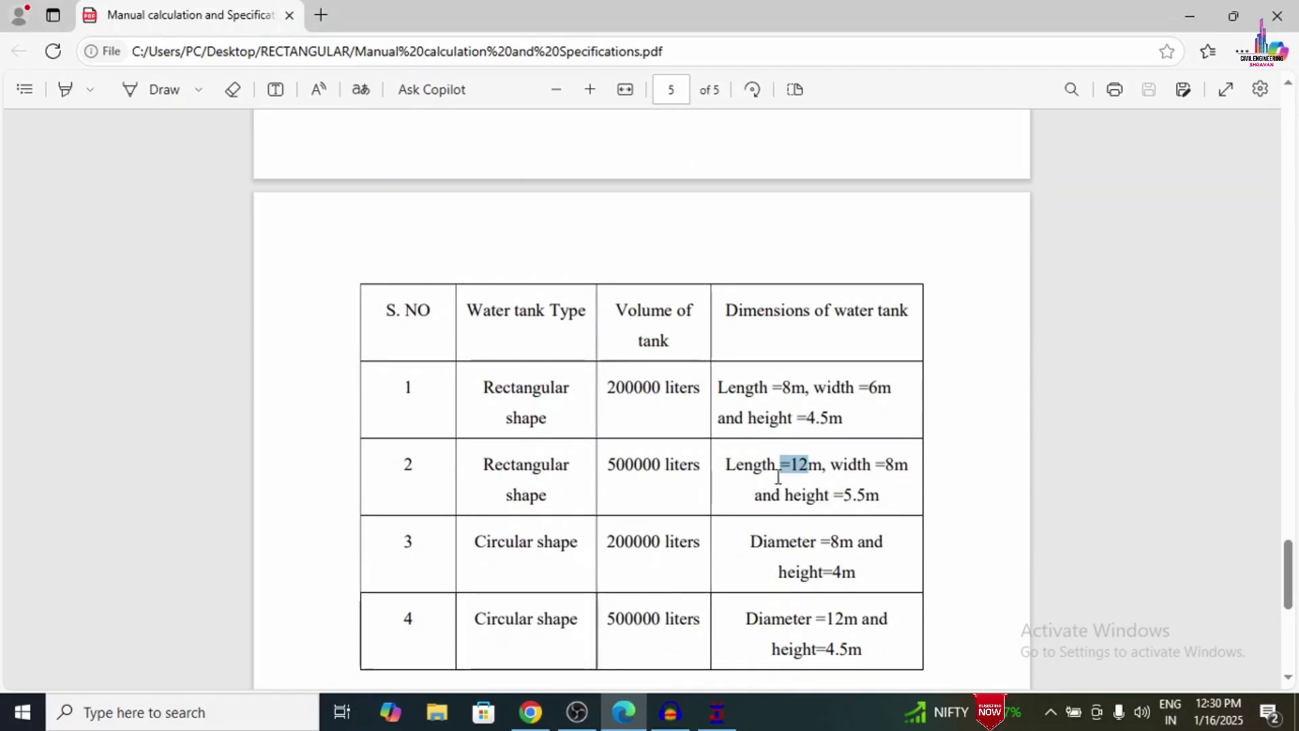
pyautogui.click(792, 476)
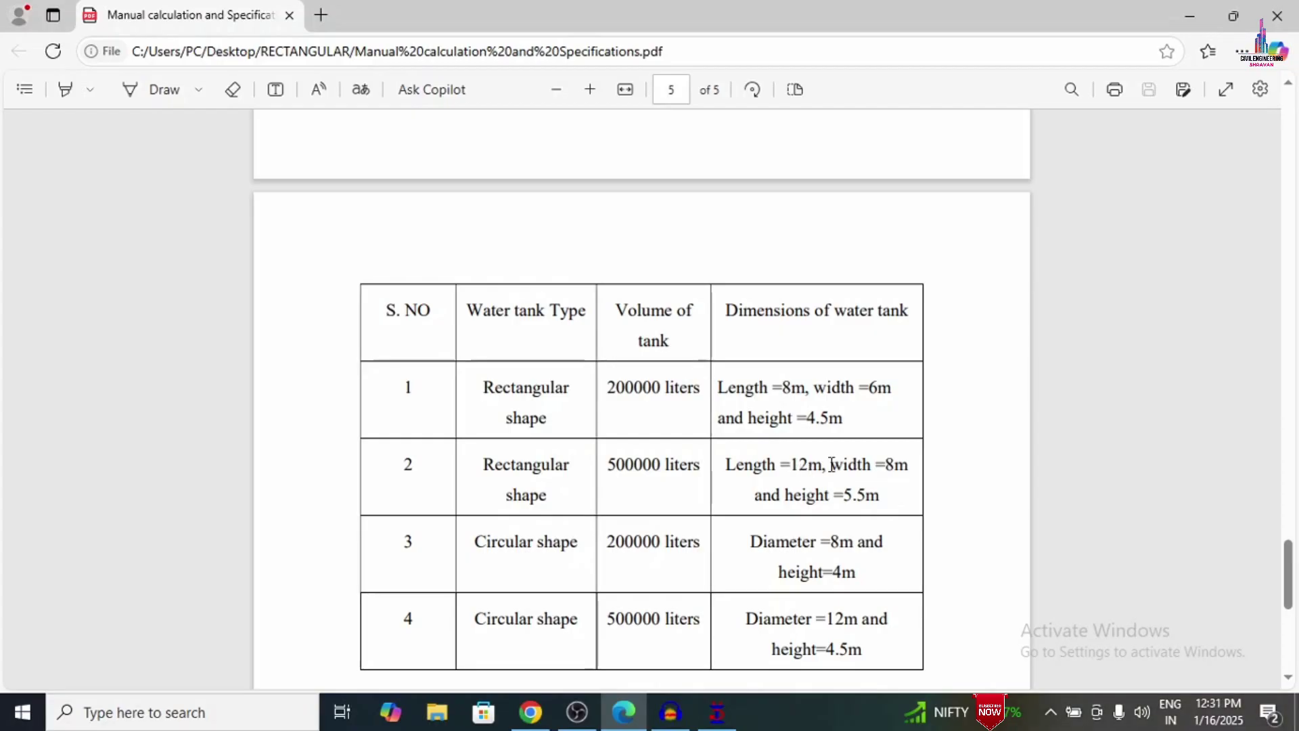
pyautogui.moveTo(886, 464); pyautogui.dragTo(896, 467)
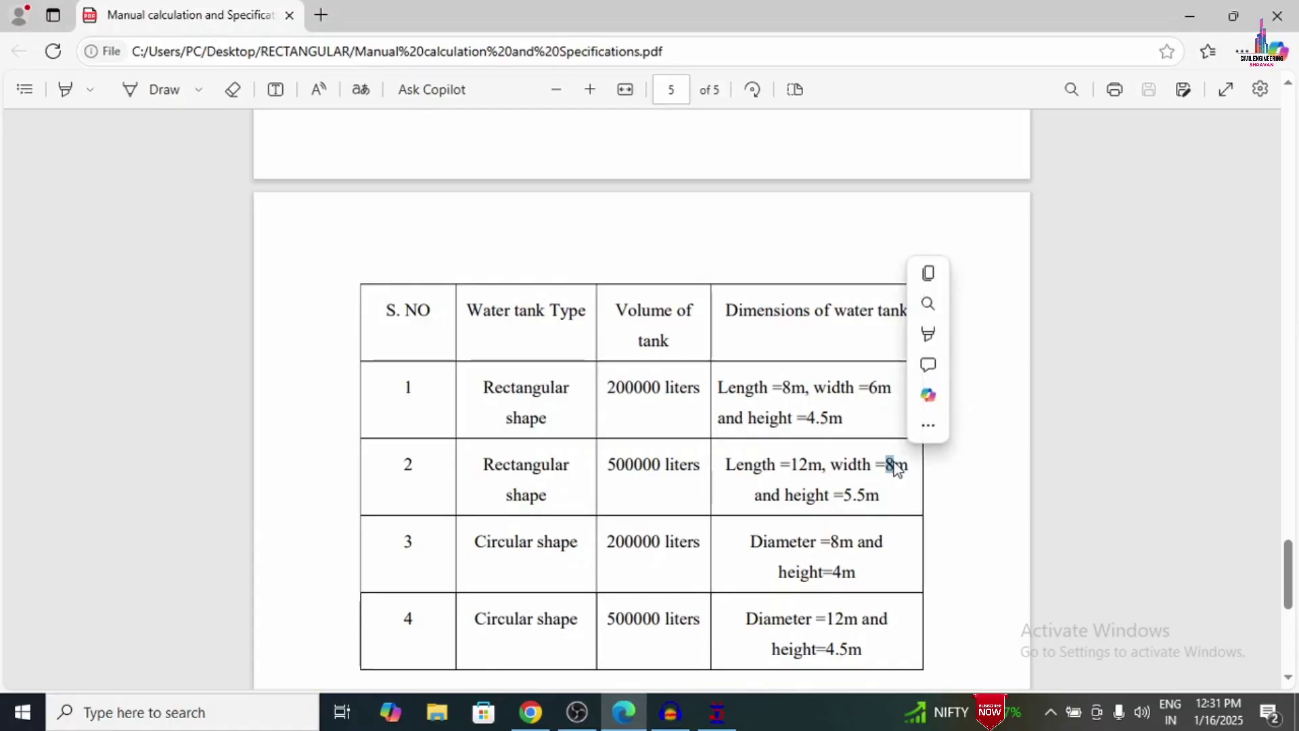
# Step: Return to STAAD.Pro, set the WT model to the front view and run the Structure Wizard
pyautogui.click(717, 712)
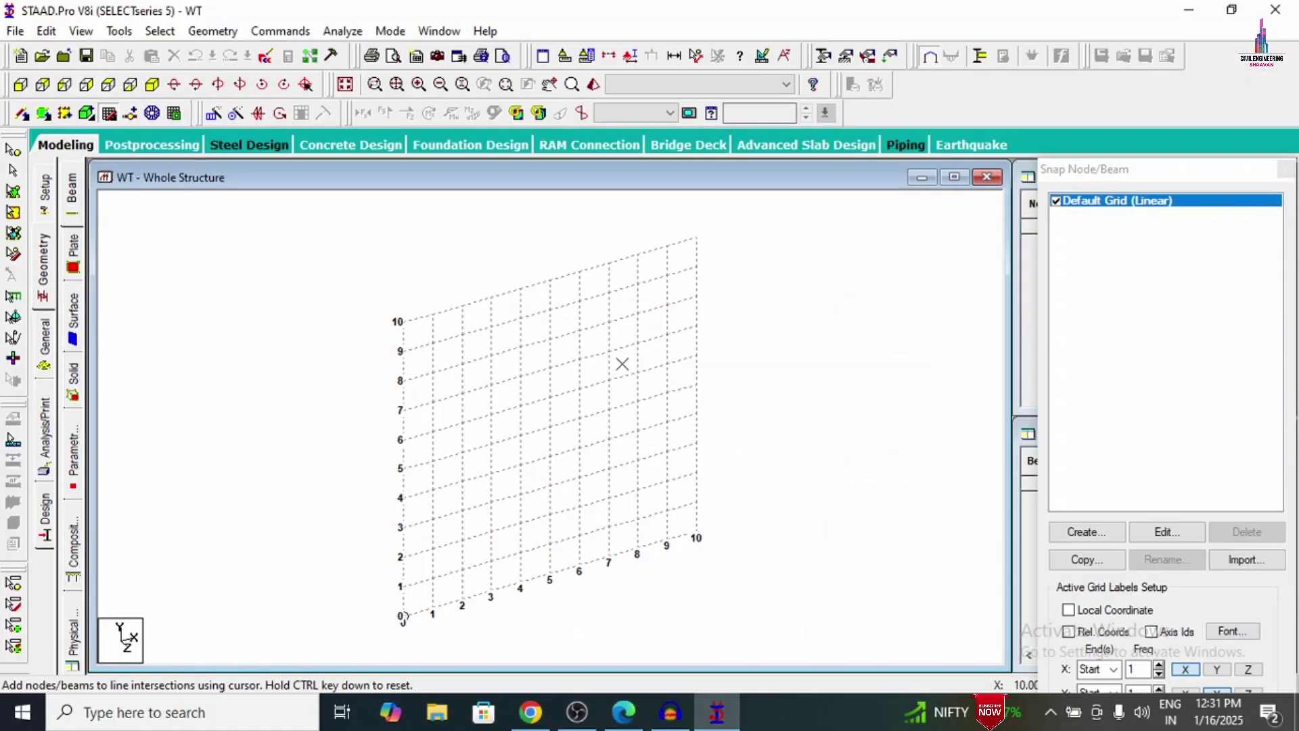
pyautogui.click(20, 85)
pyautogui.click(212, 31)
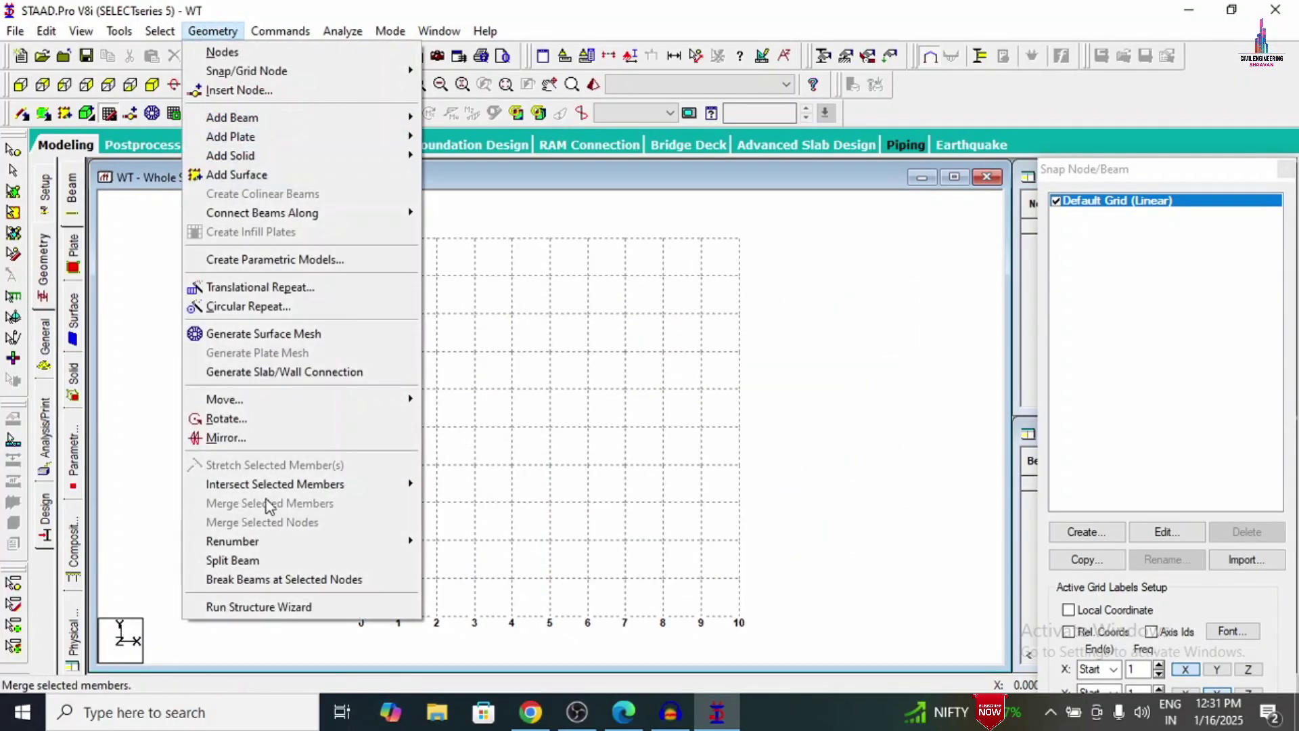
pyautogui.click(293, 607)
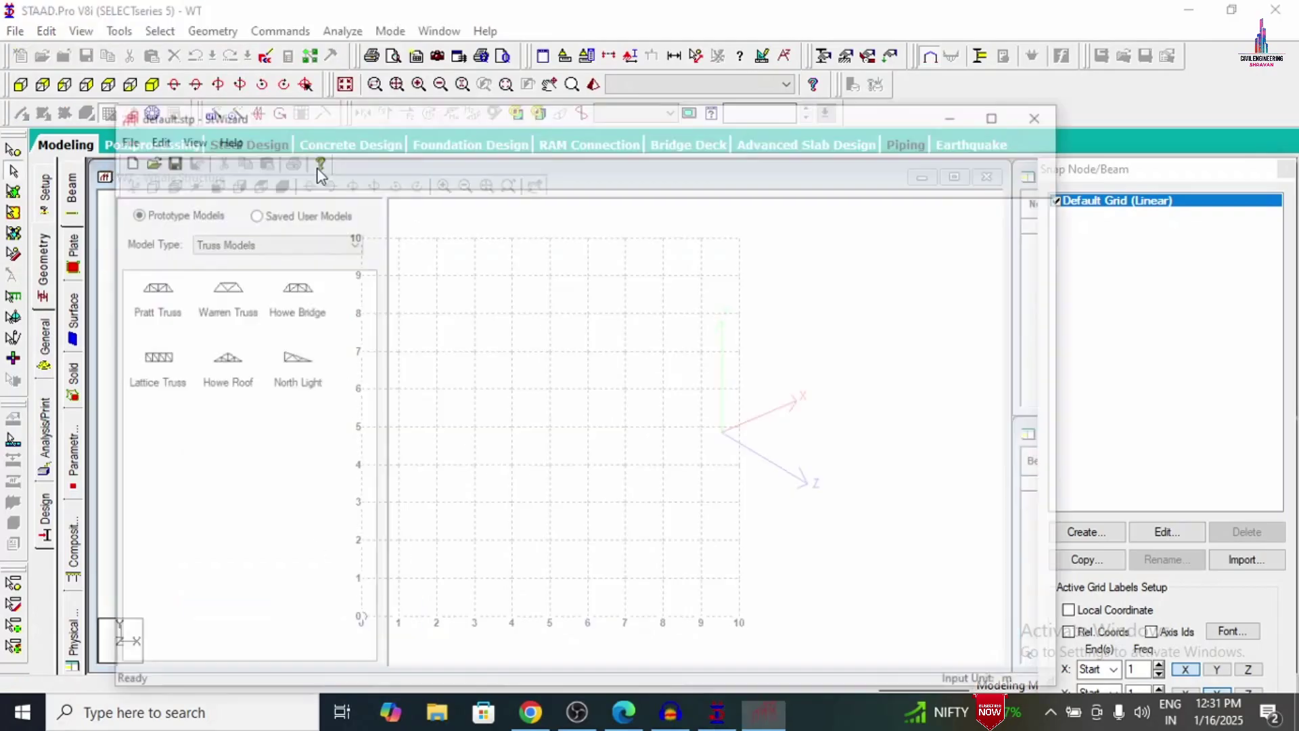
# Step: Generate a Bay Frame from the Frame Models, 12 m long, with three bays along length and height and two along width
pyautogui.click(278, 242)
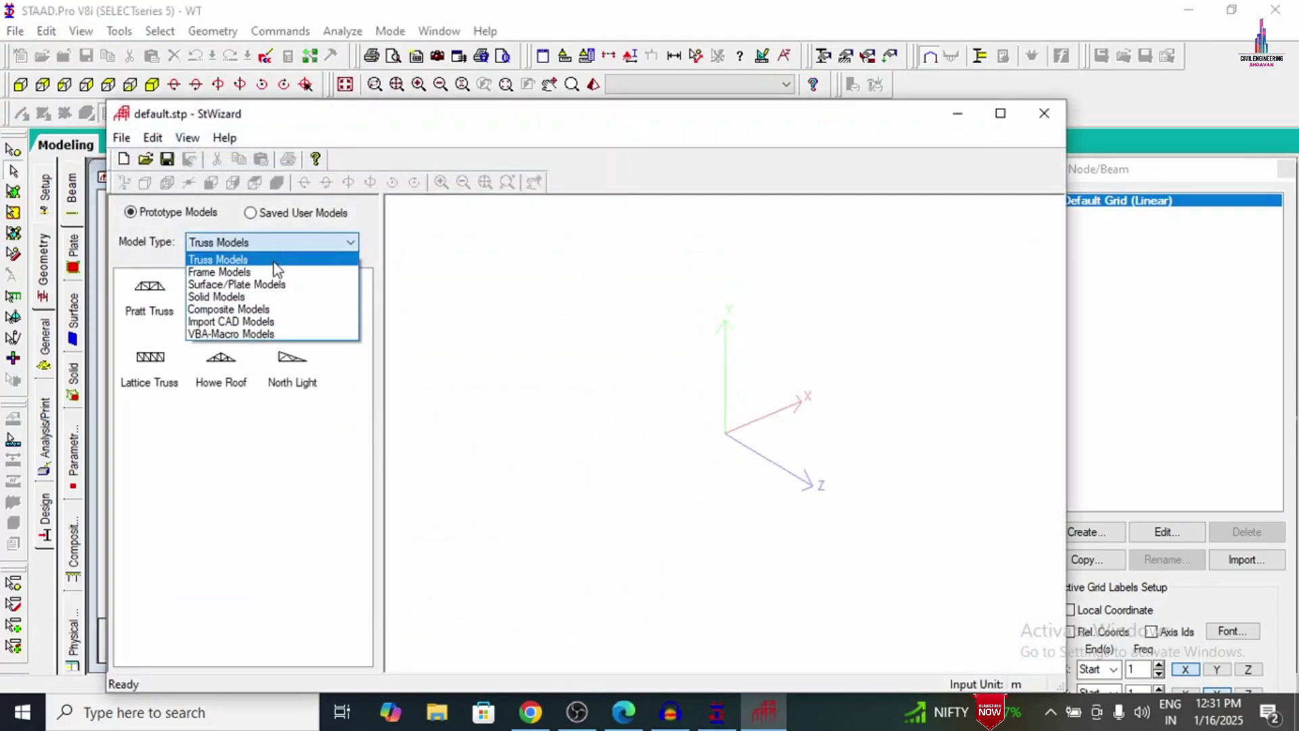
pyautogui.click(274, 270)
pyautogui.moveTo(170, 313); pyautogui.dragTo(493, 405)
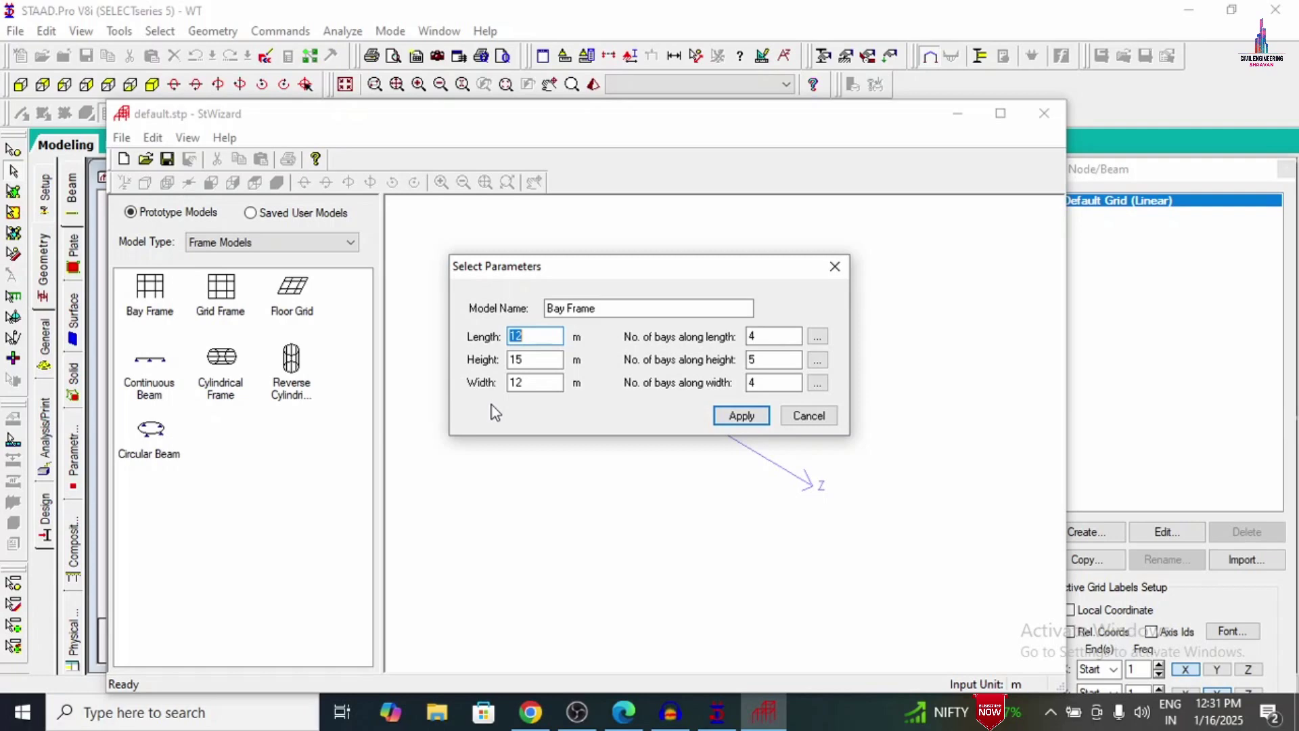
pyautogui.write('12')
pyautogui.press('Tab')
pyautogui.press('Tab')
pyautogui.click(742, 415)
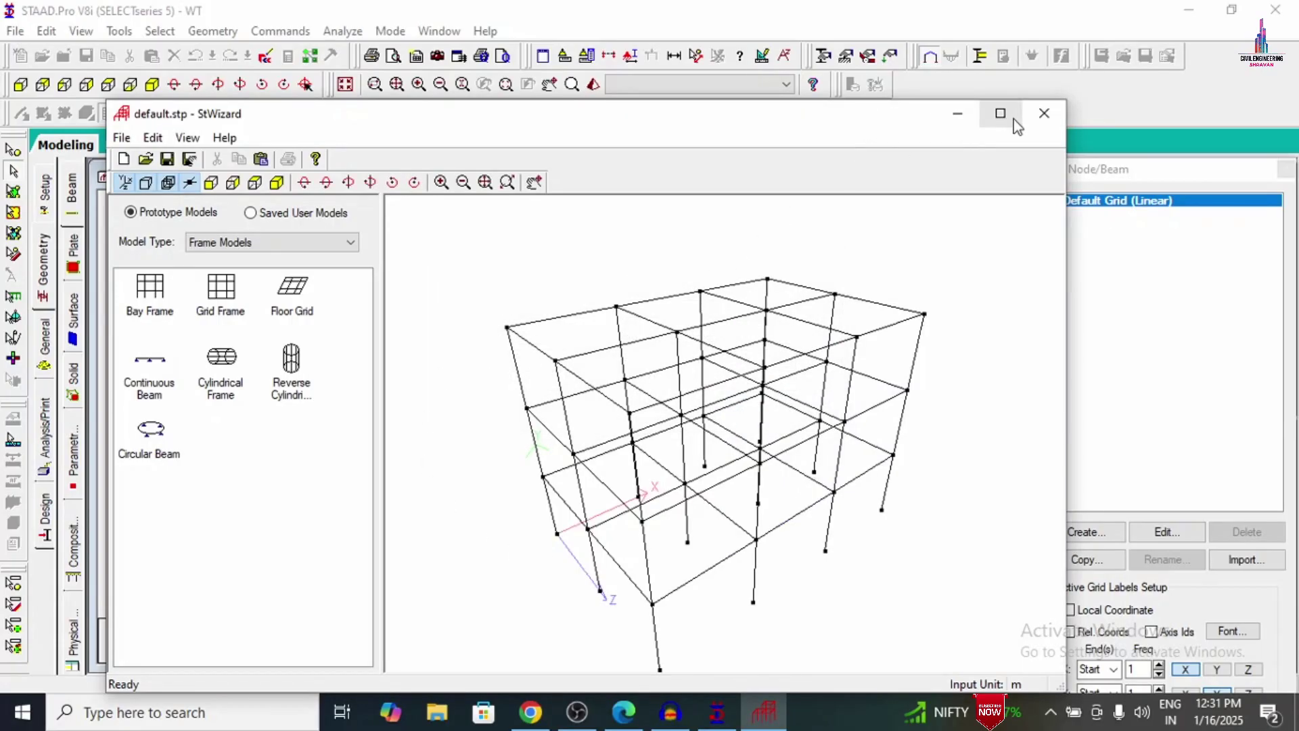
# Step: Transfer the generated bay frame into the WT model at X, Y and Z of 0 m, and close the snap grid
pyautogui.click(1045, 113)
pyautogui.click(708, 399)
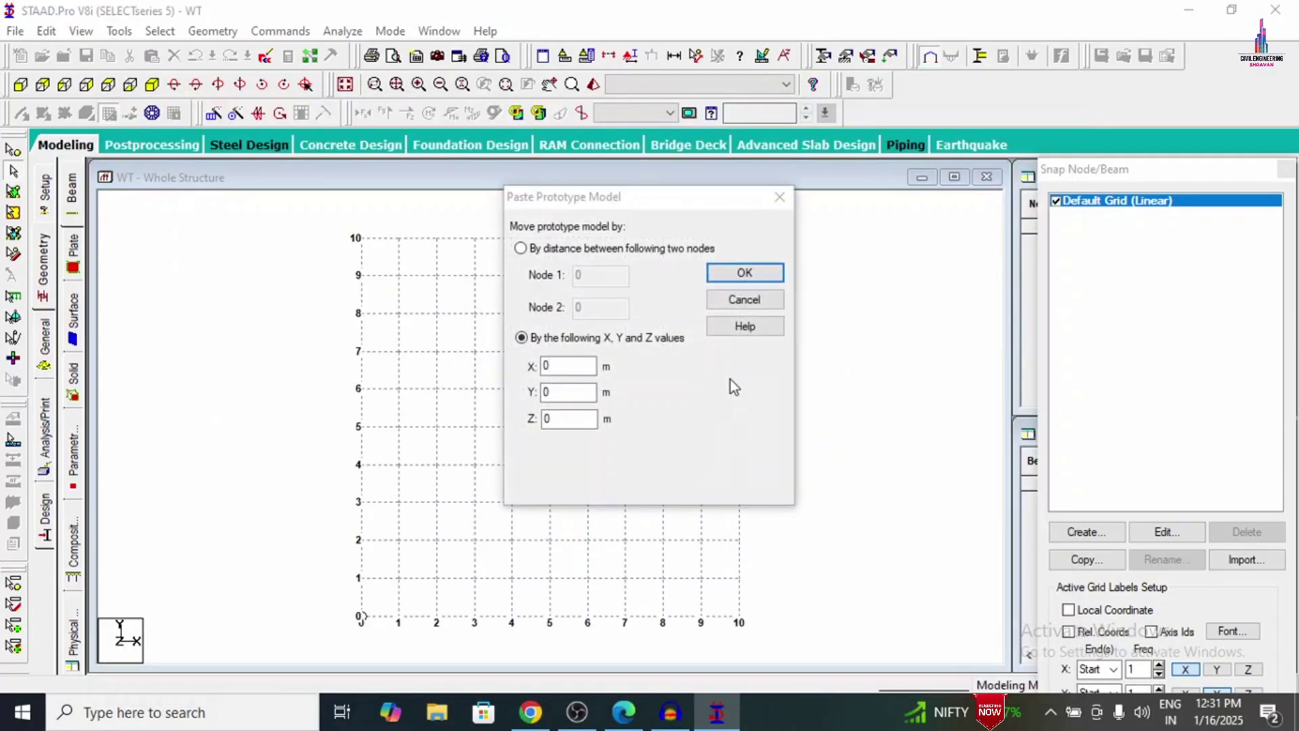
pyautogui.click(758, 273)
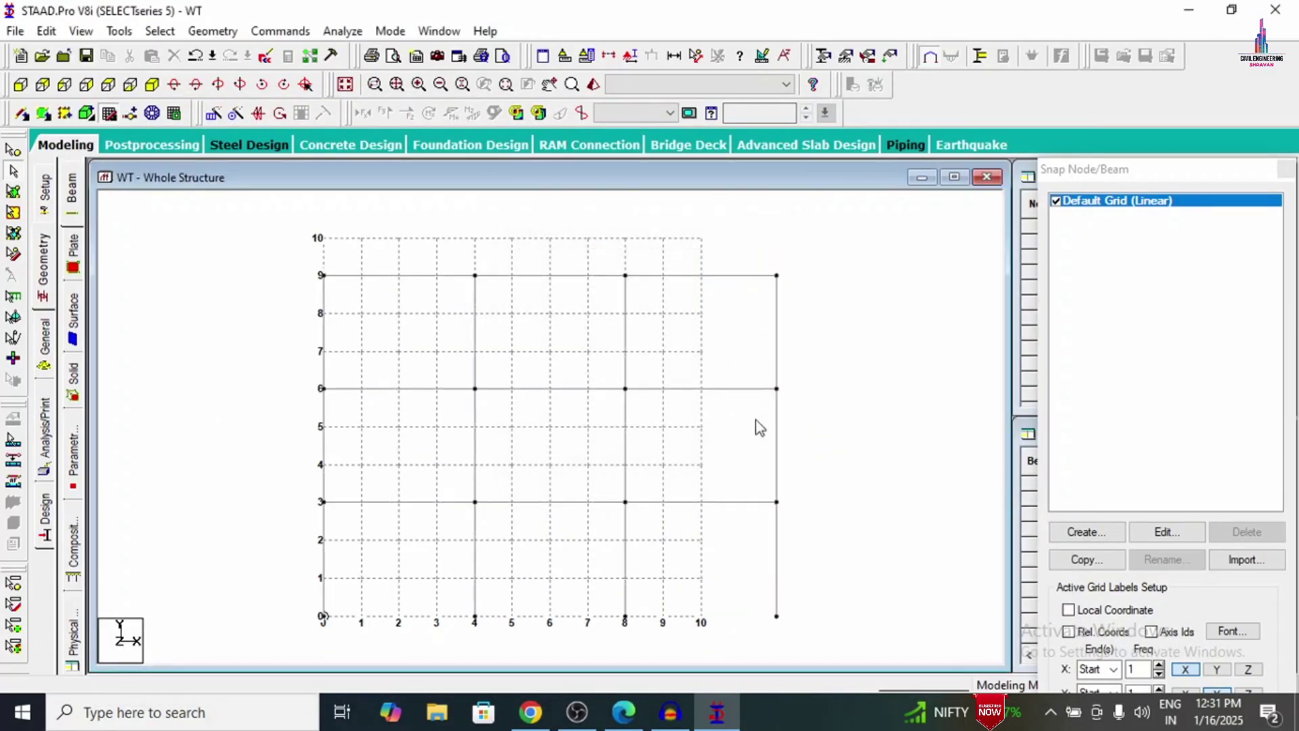
pyautogui.click(108, 84)
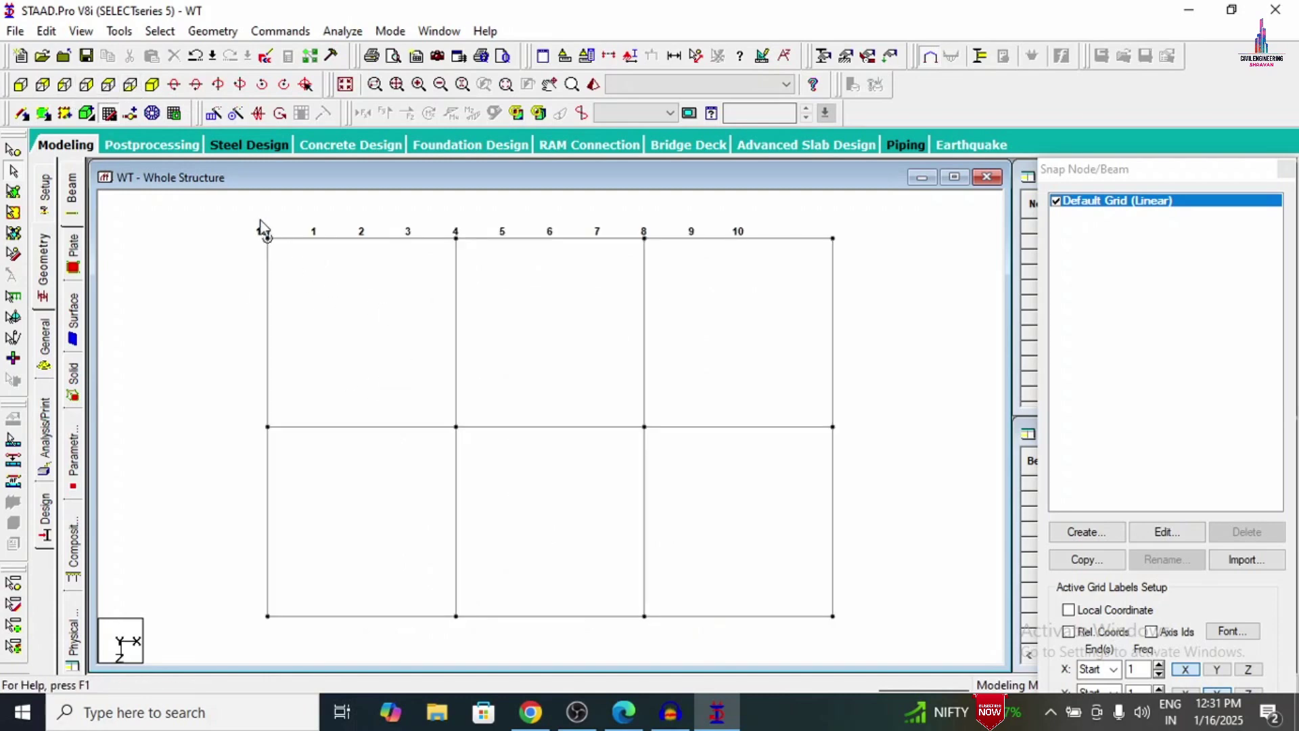
pyautogui.click(20, 85)
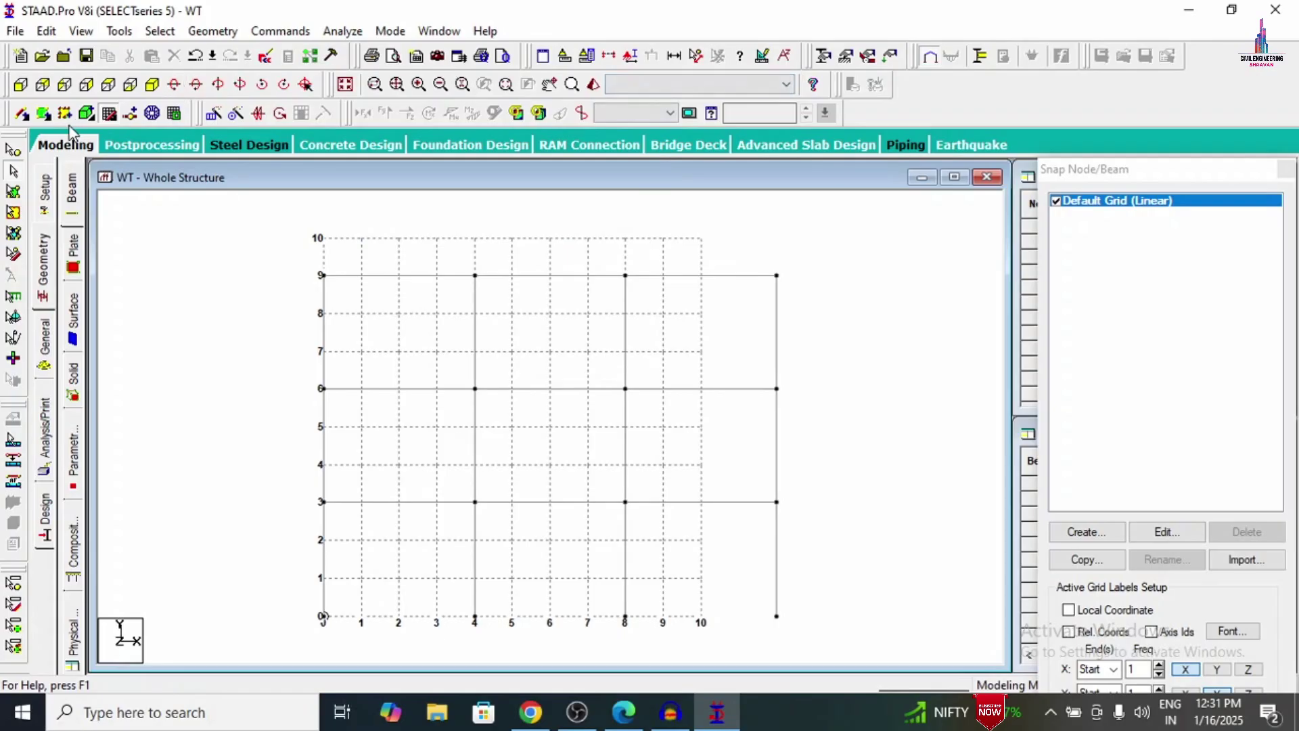
pyautogui.click(109, 113)
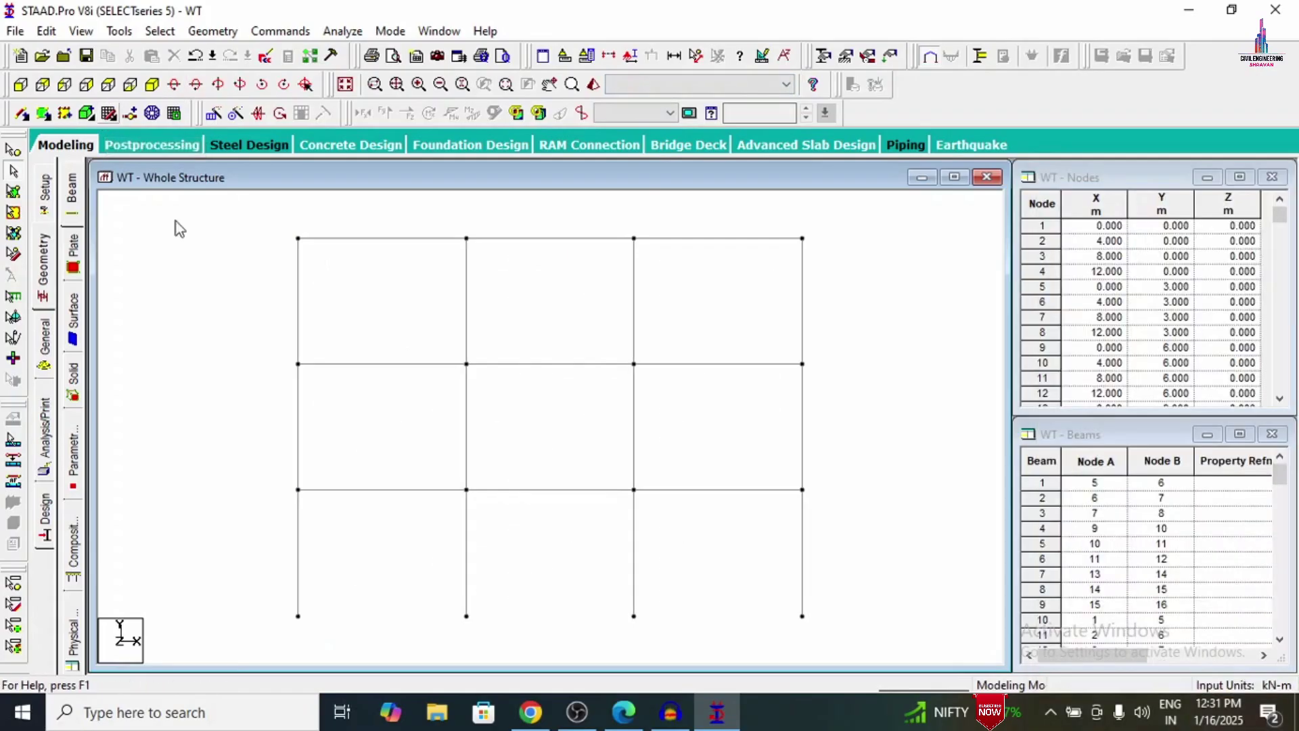
# Step: Isolate all members below the frame's top-level beams with the View Highlighted Only option
pyautogui.moveTo(278, 224); pyautogui.dragTo(861, 620)
pyautogui.click(608, 57)
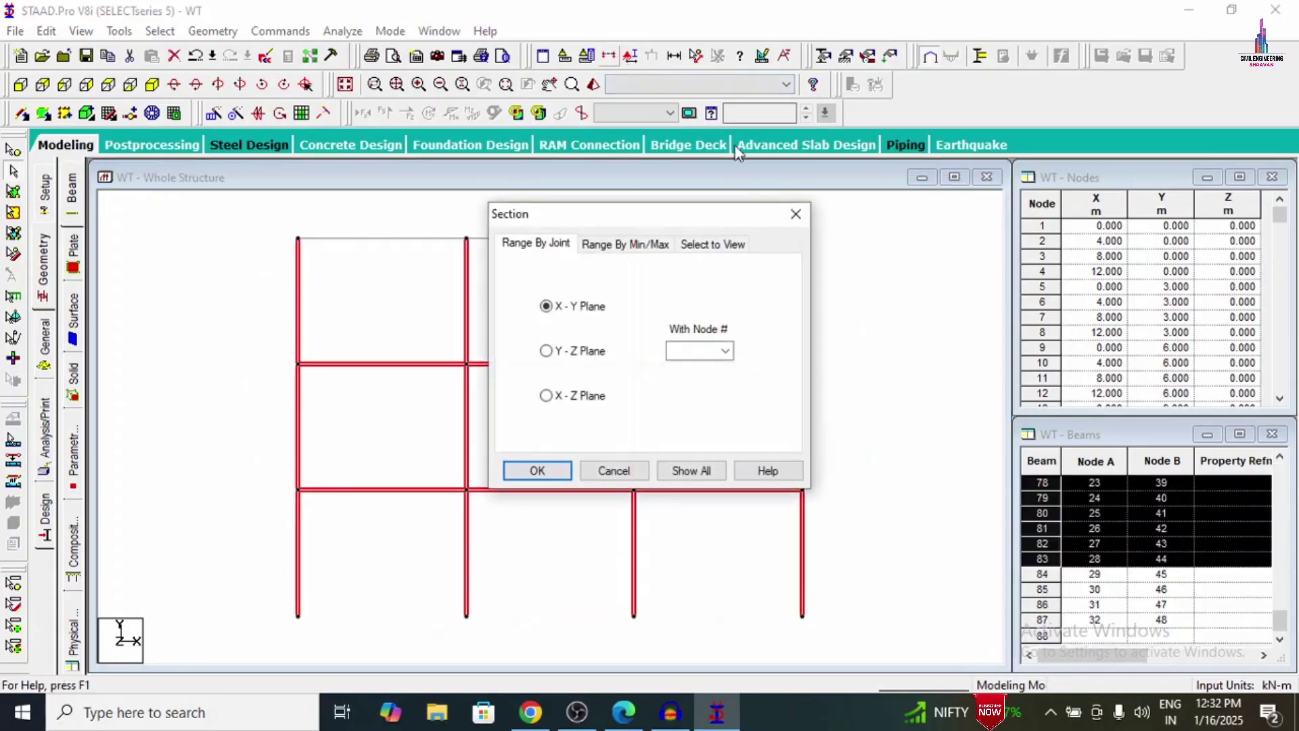
pyautogui.click(714, 244)
pyautogui.click(621, 313)
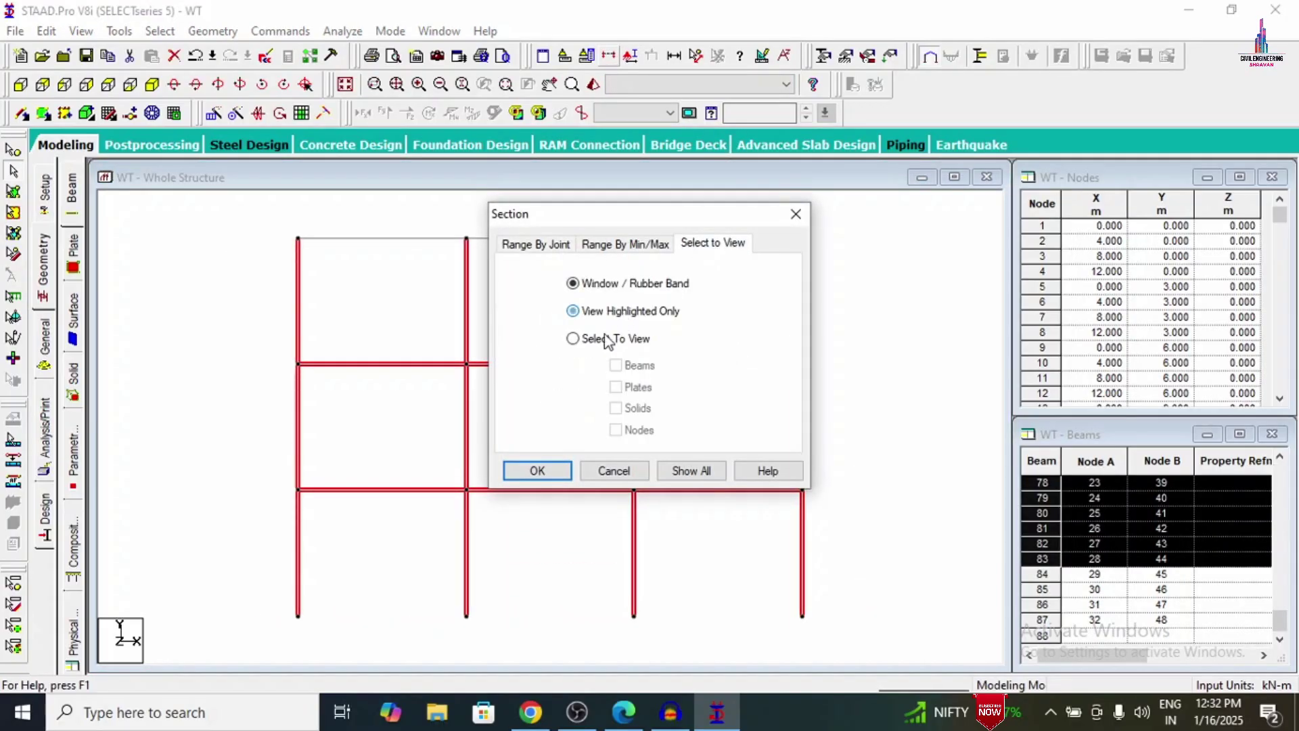
pyautogui.click(538, 471)
# Step: Delete the interior beams and columns of the isolated levels along with their unattached nodes, and display the whole structure again
pyautogui.click(109, 84)
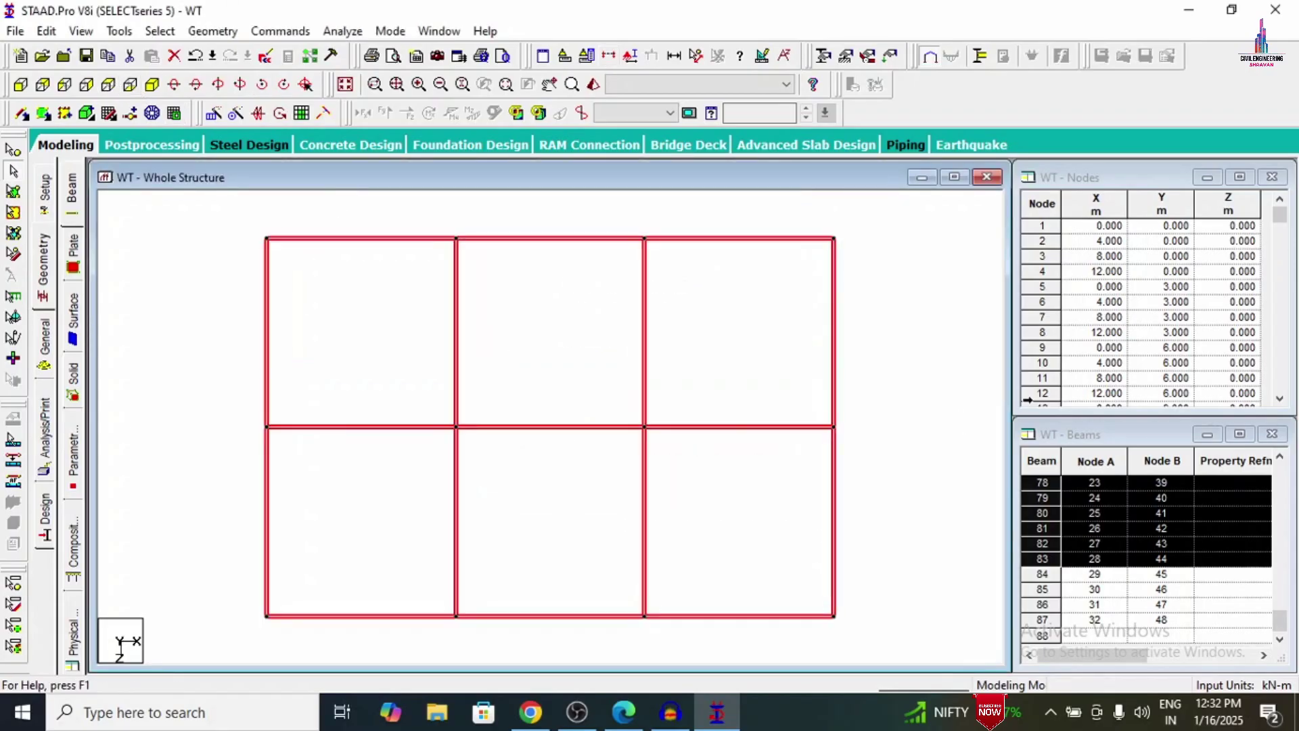
pyautogui.click(954, 372)
pyautogui.moveTo(798, 601); pyautogui.dragTo(272, 251)
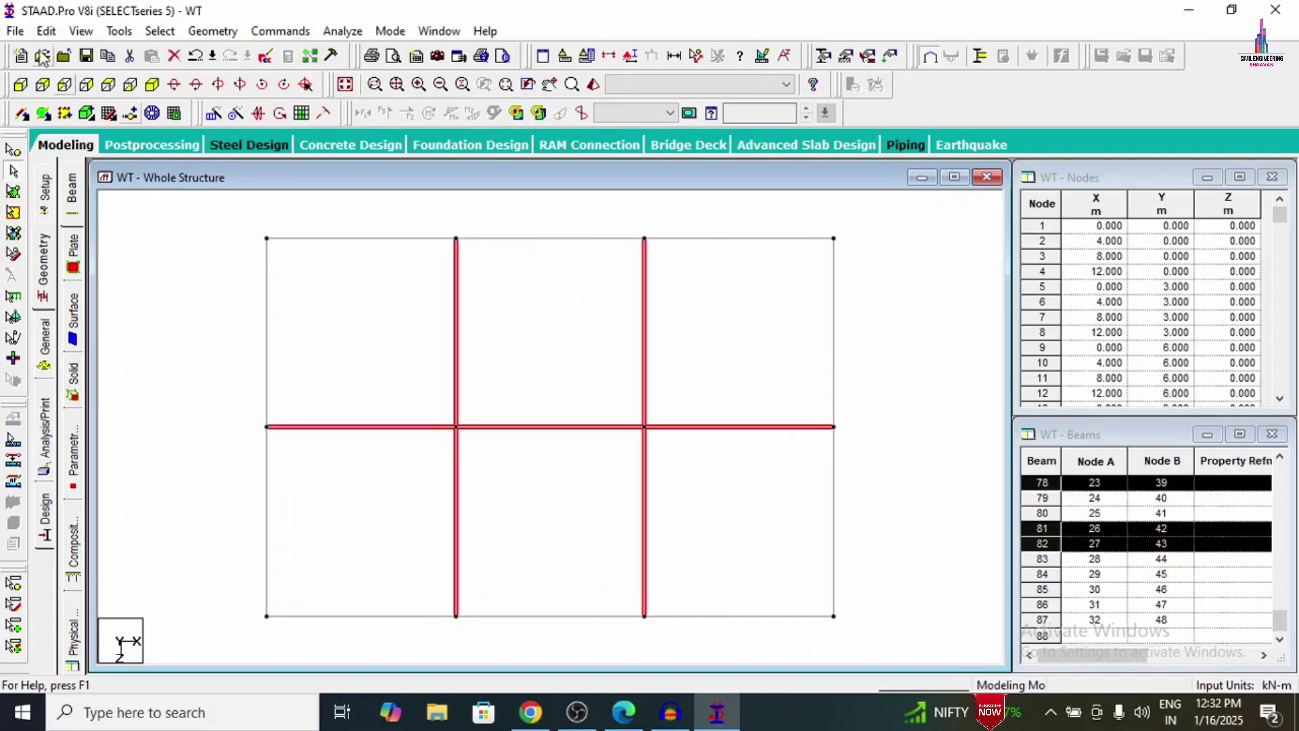
pyautogui.click(150, 85)
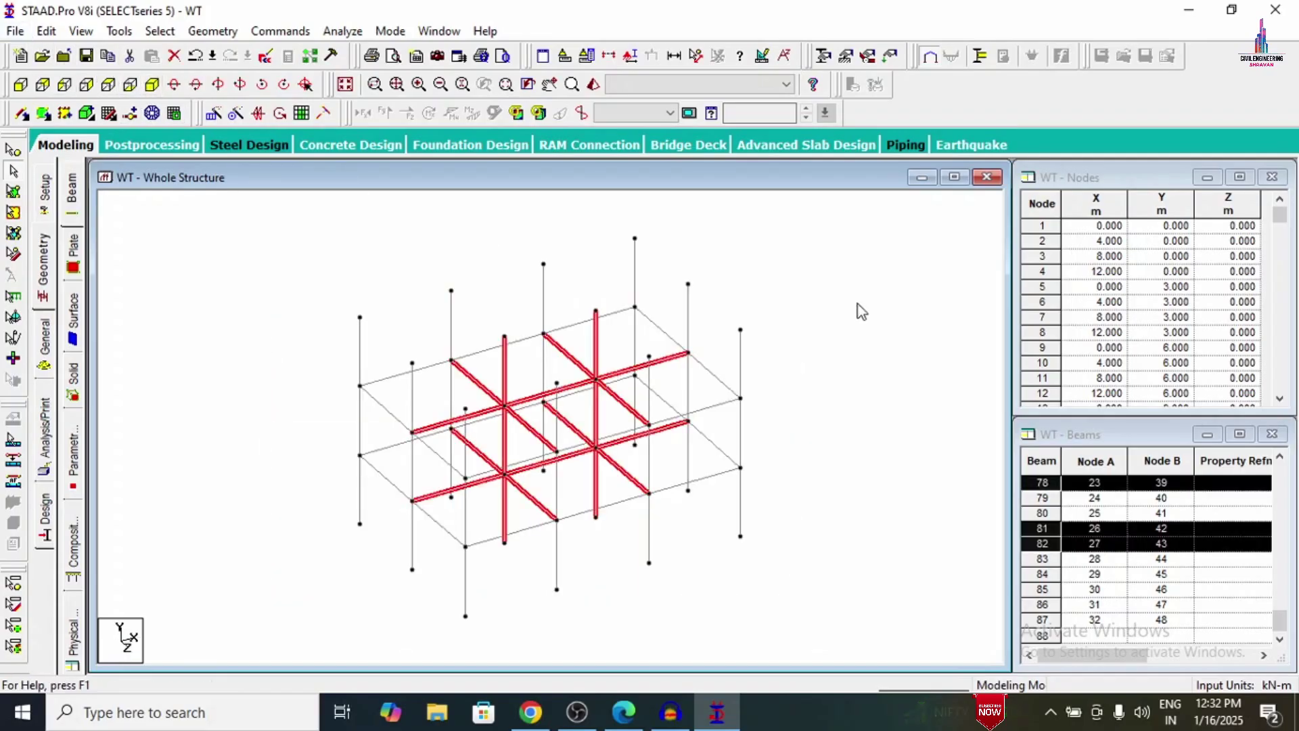
pyautogui.press('Delete')
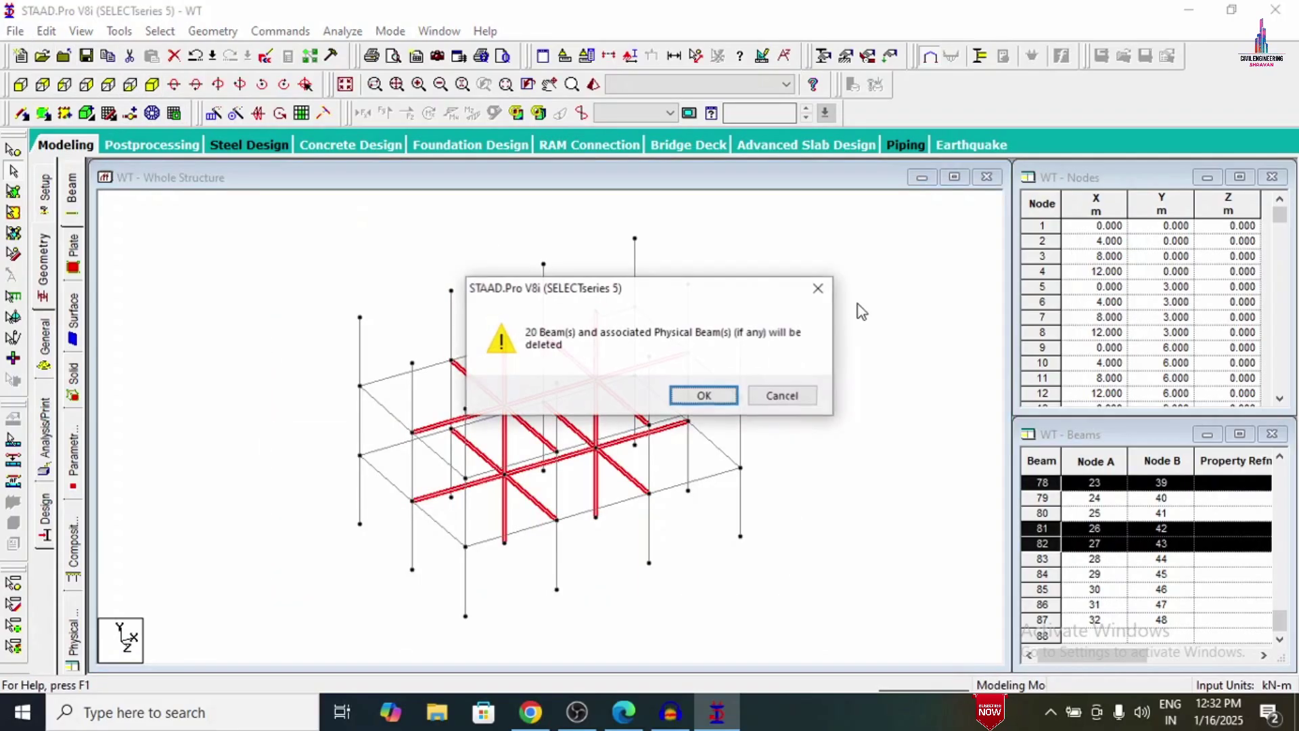
pyautogui.press('Return')
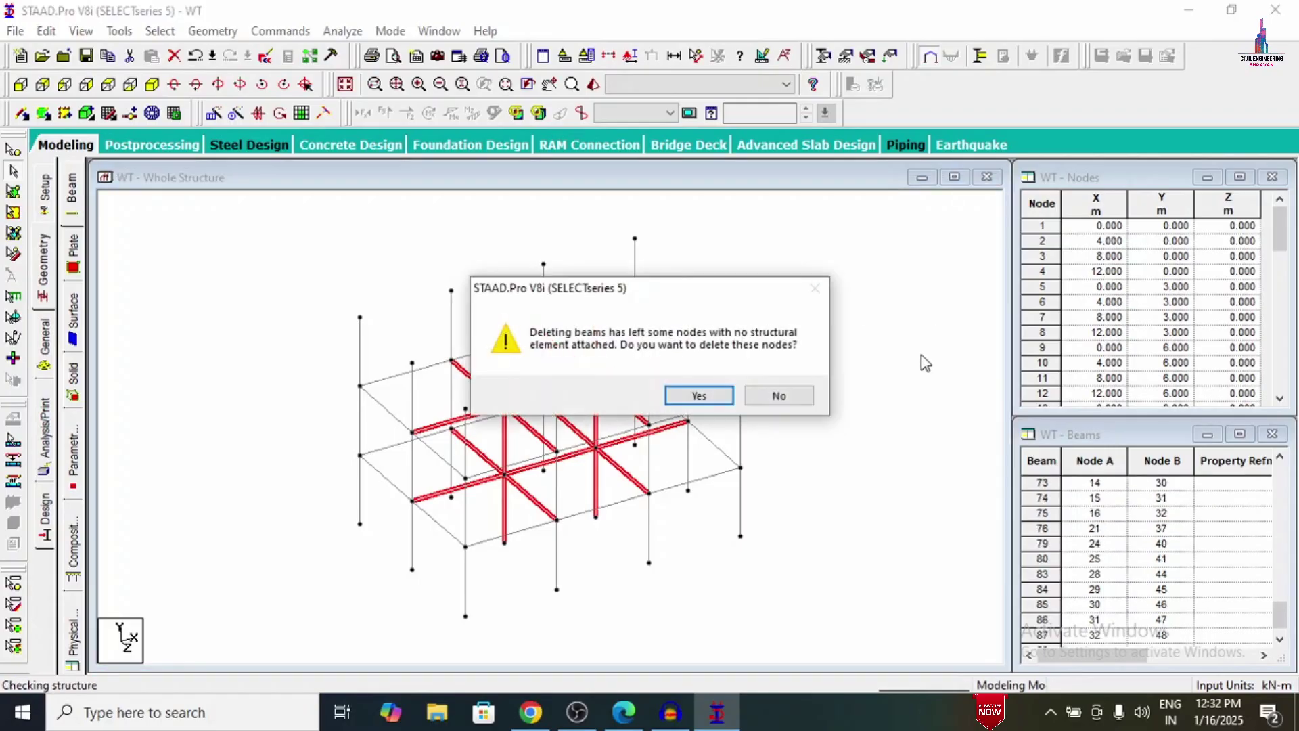
pyautogui.click(701, 394)
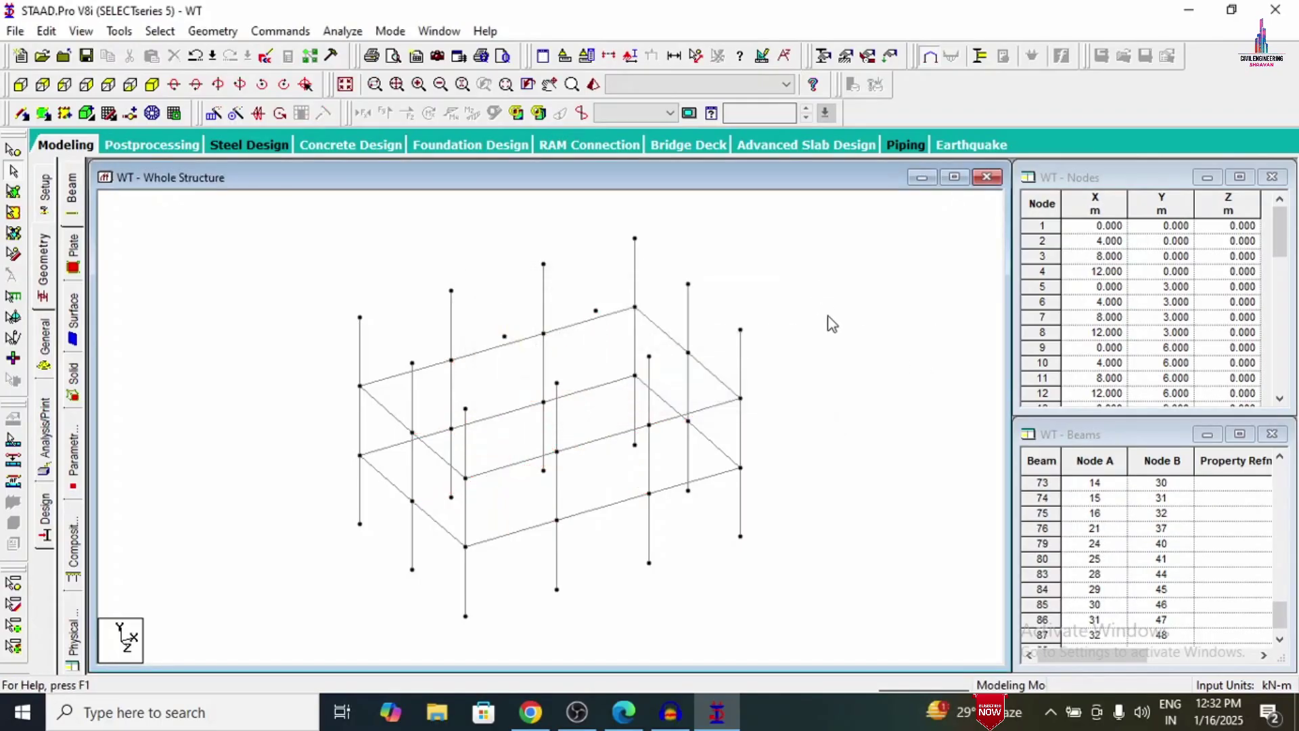
pyautogui.click(344, 84)
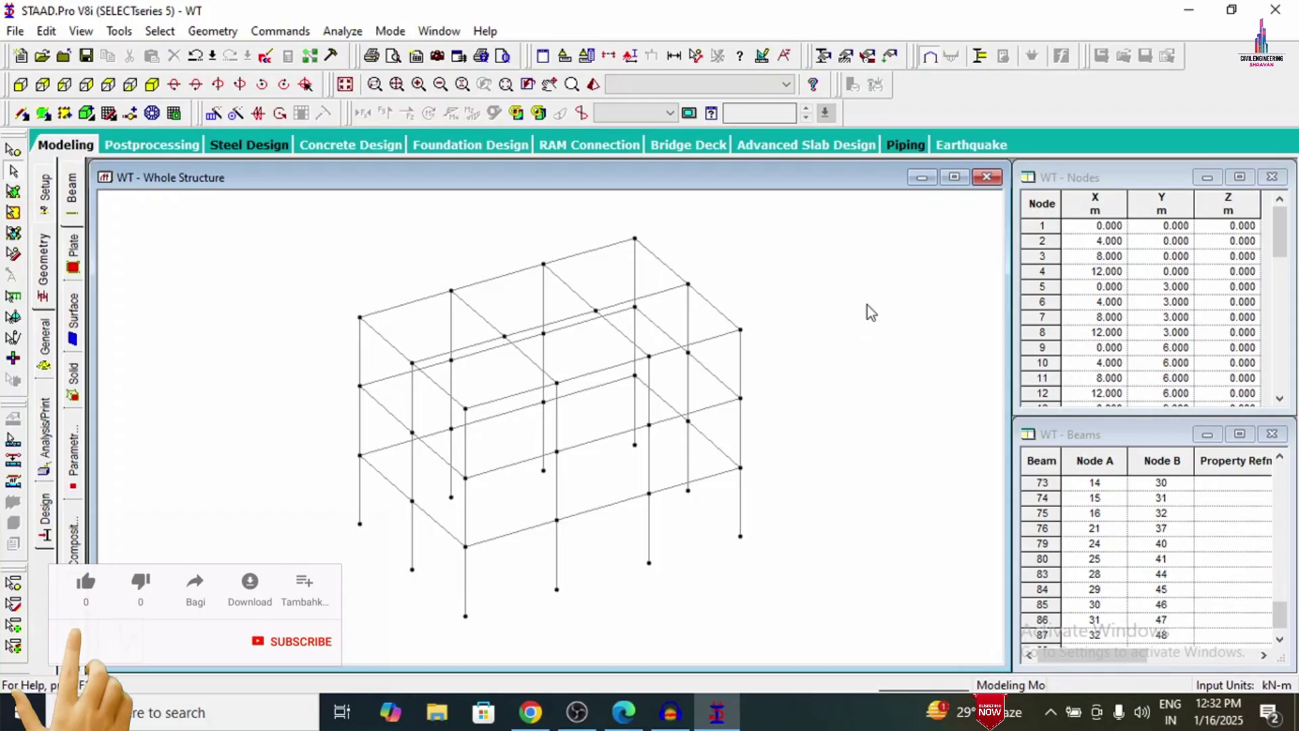
# Step: Switch to the PDF, check the height of the 500000-liter rectangular tank, and return to STAAD.Pro
pyautogui.click(624, 712)
pyautogui.moveTo(879, 495); pyautogui.dragTo(854, 496)
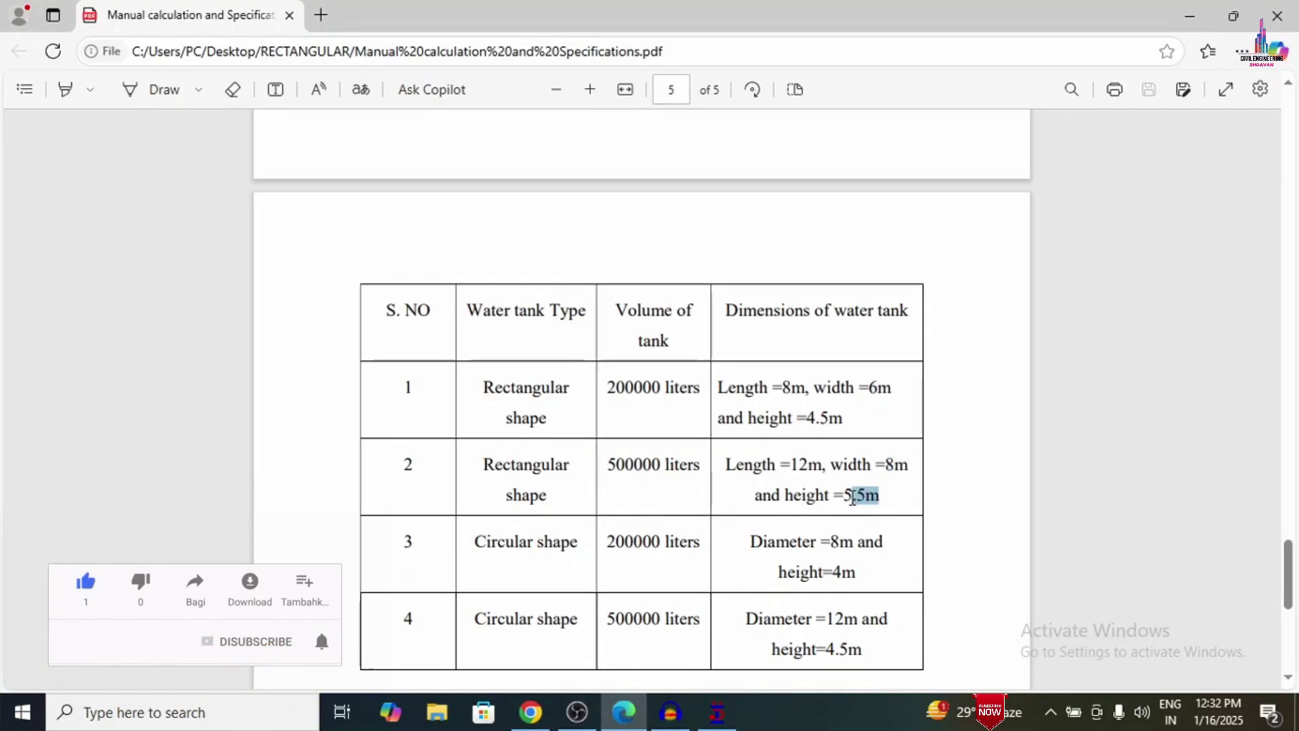
pyautogui.click(1190, 15)
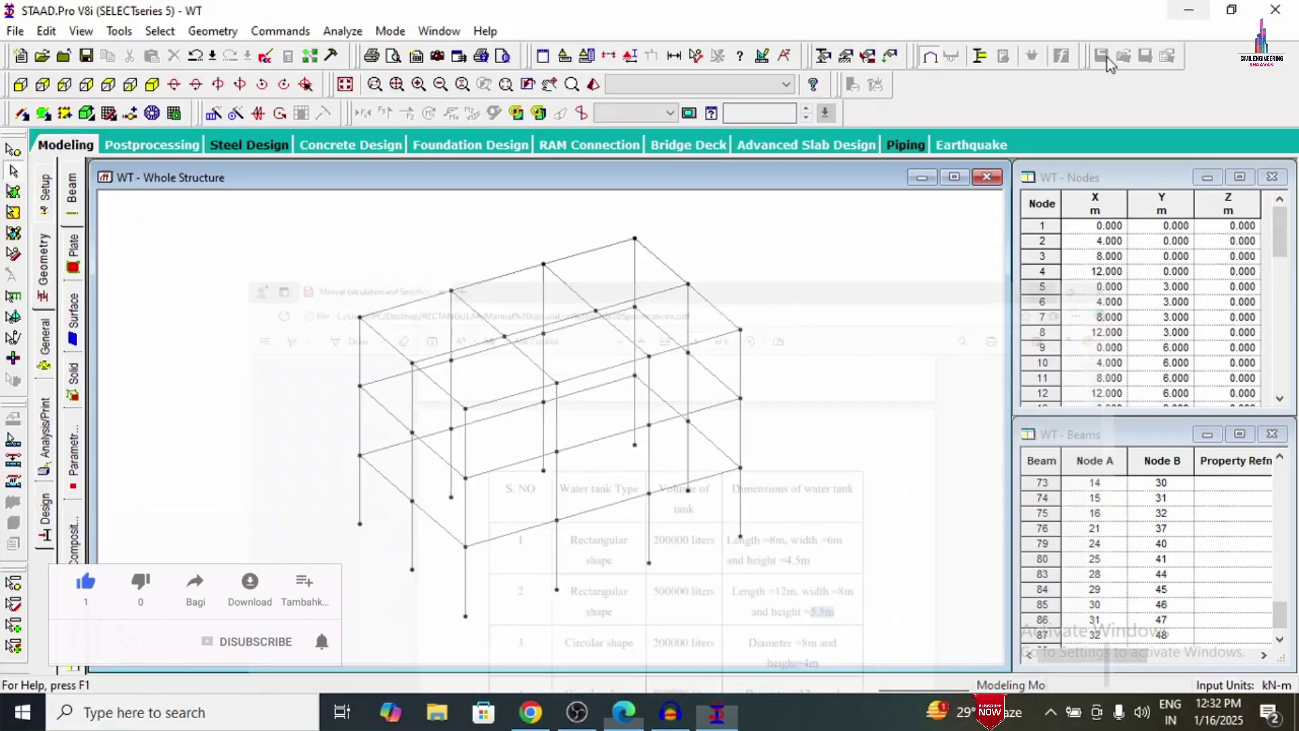
# Step: Copy the ten perimeter nodes of the frame's top level and paste them 5.5 m higher along Y
pyautogui.click(13, 150)
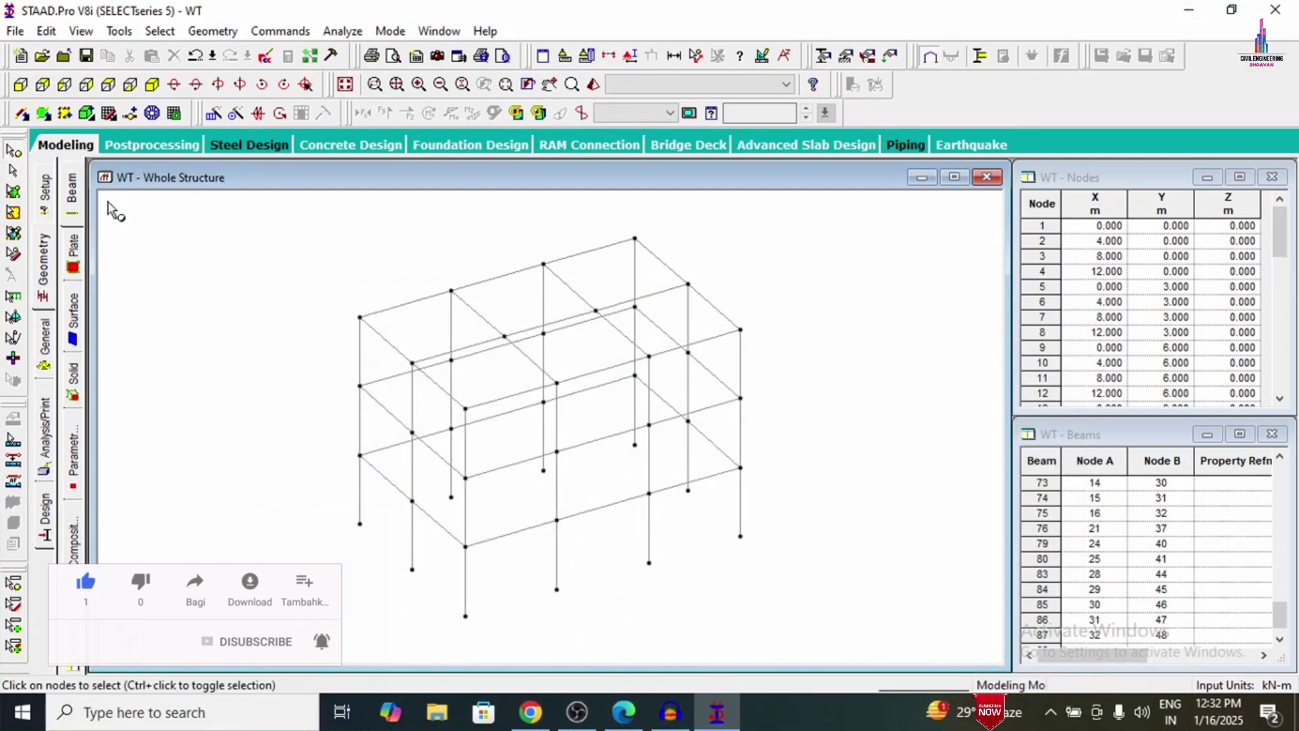
pyautogui.click(360, 317)
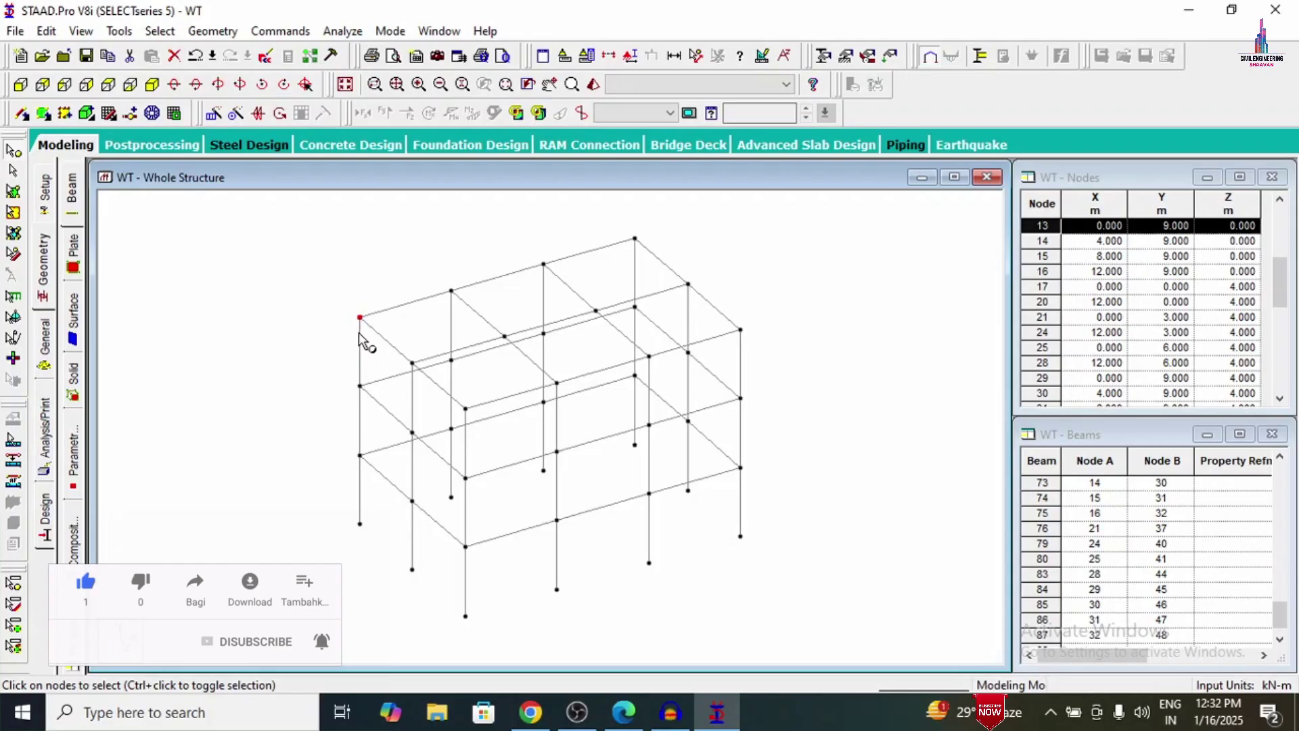
pyautogui.keyDown('ctrl'); pyautogui.click(452, 291); pyautogui.keyUp('ctrl')
pyautogui.keyDown('ctrl'); pyautogui.click(544, 265); pyautogui.keyUp('ctrl')
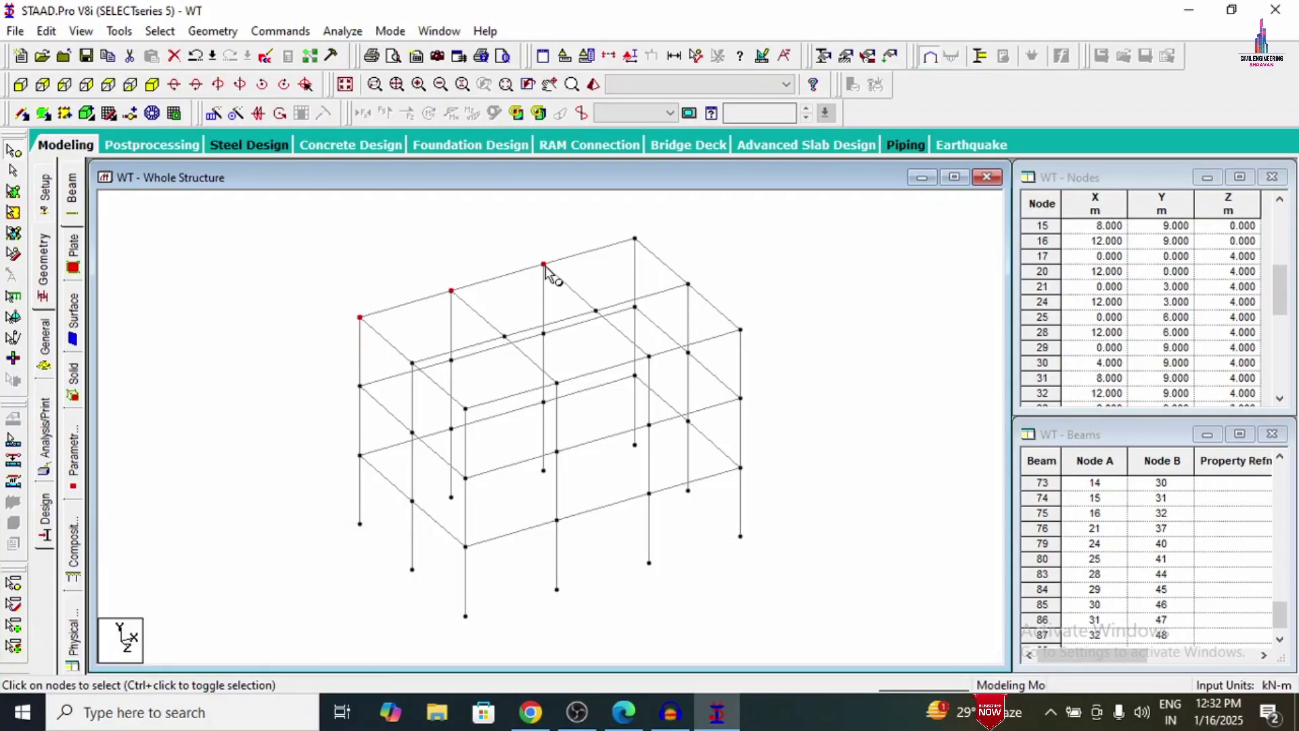
pyautogui.keyDown('ctrl'); pyautogui.click(636, 237); pyautogui.keyUp('ctrl')
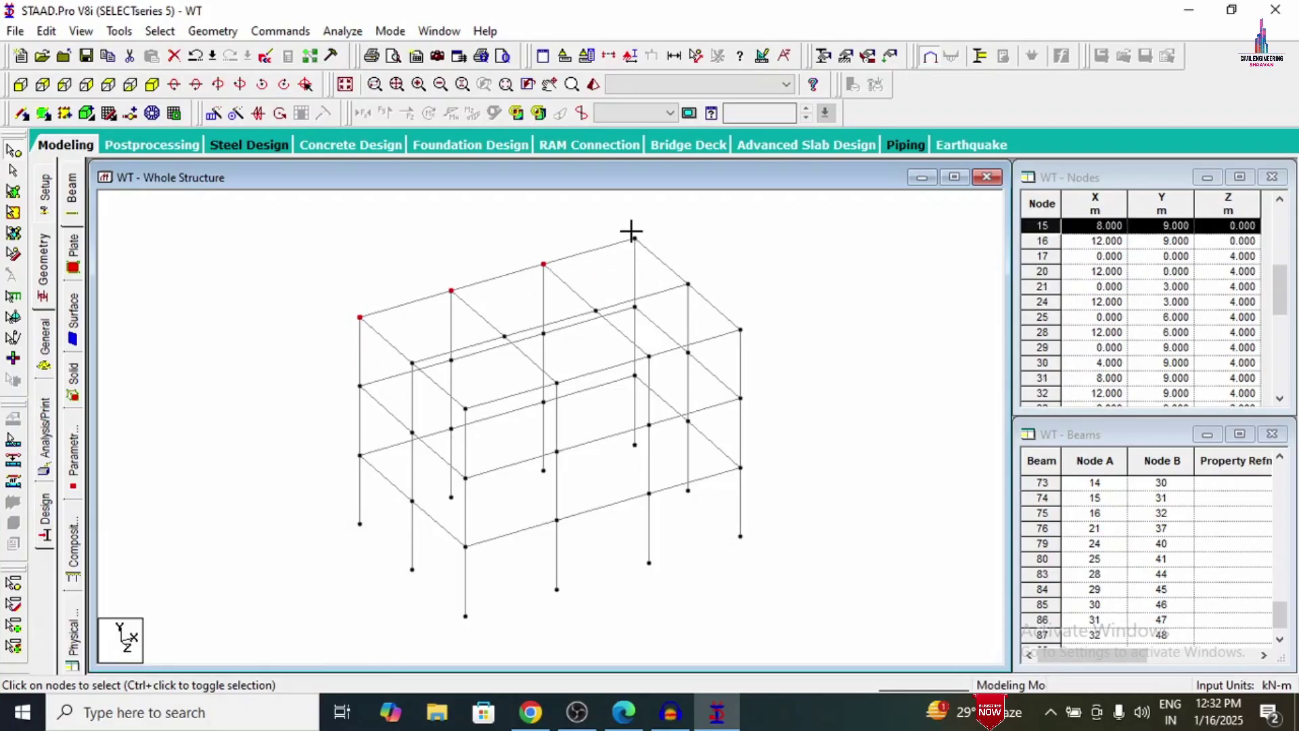
pyautogui.keyDown('ctrl'); pyautogui.click(688, 285); pyautogui.keyUp('ctrl')
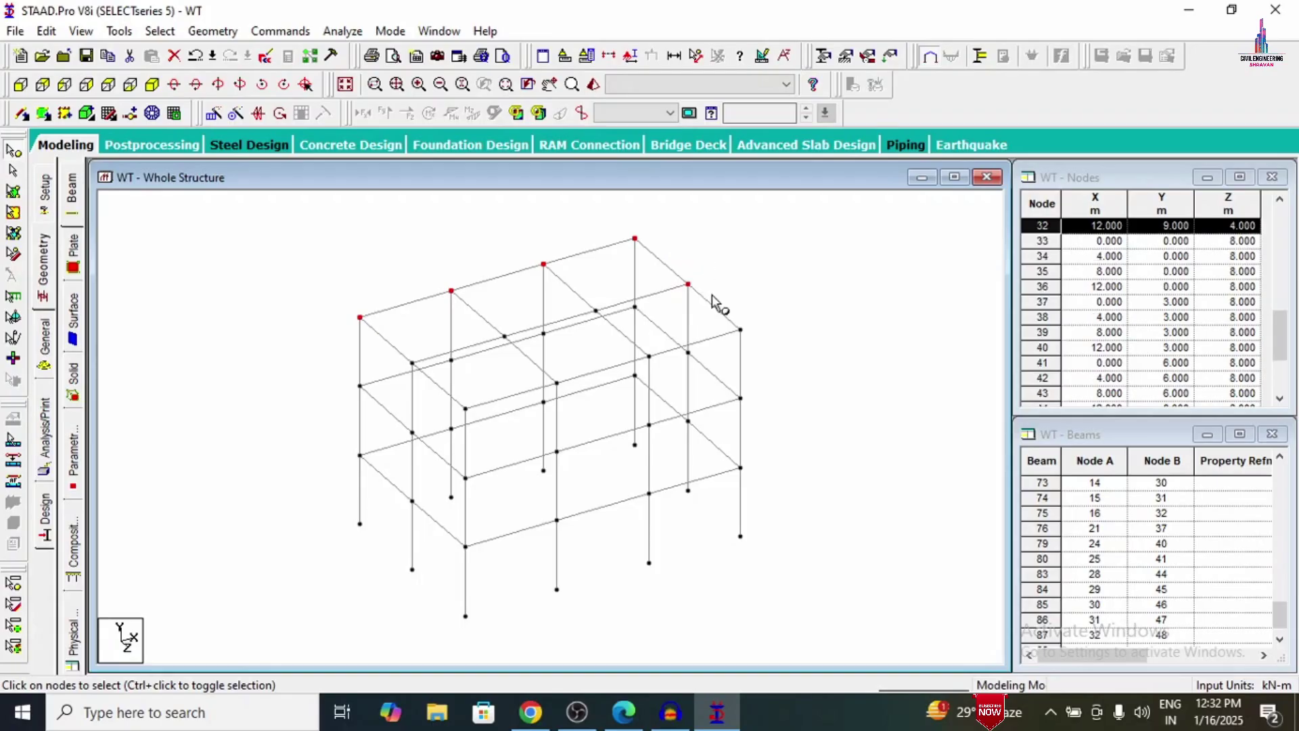
pyautogui.keyDown('ctrl'); pyautogui.click(740, 329); pyautogui.keyUp('ctrl')
pyautogui.keyDown('ctrl'); pyautogui.click(650, 357); pyautogui.keyUp('ctrl')
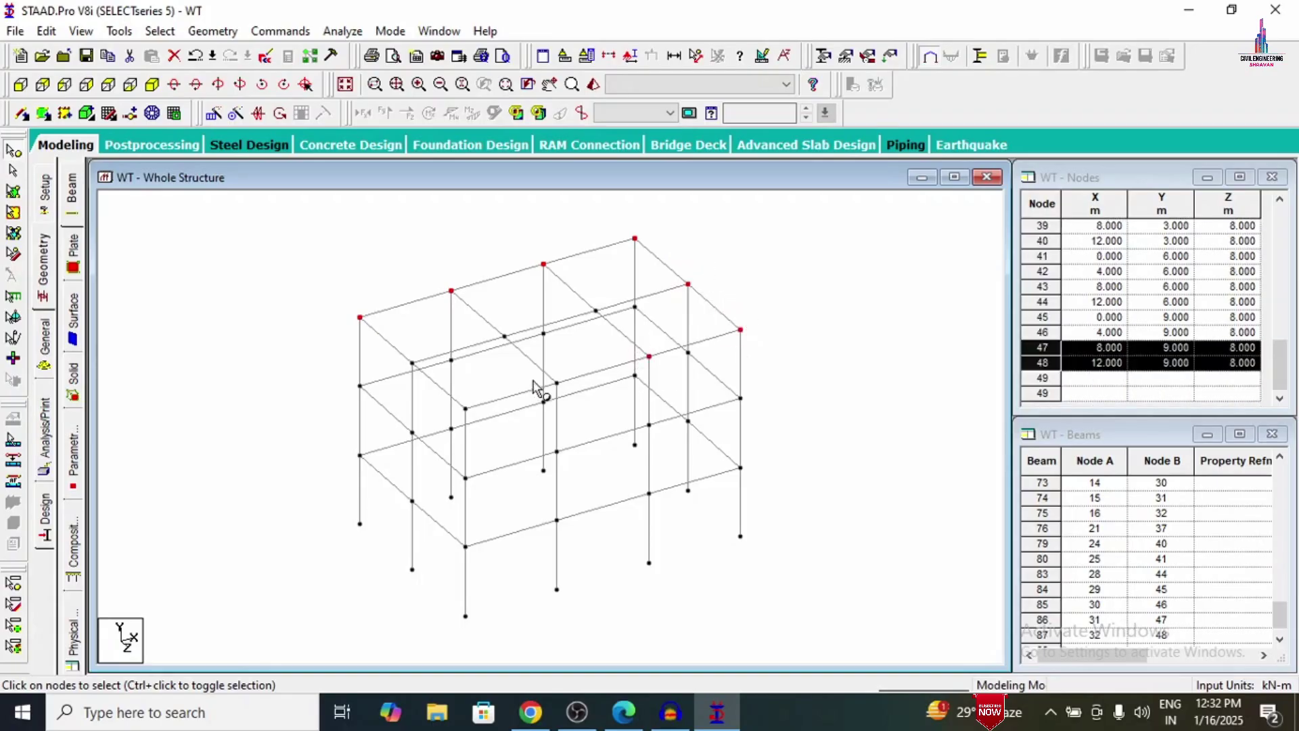
pyautogui.keyDown('ctrl'); pyautogui.click(557, 383); pyautogui.keyUp('ctrl')
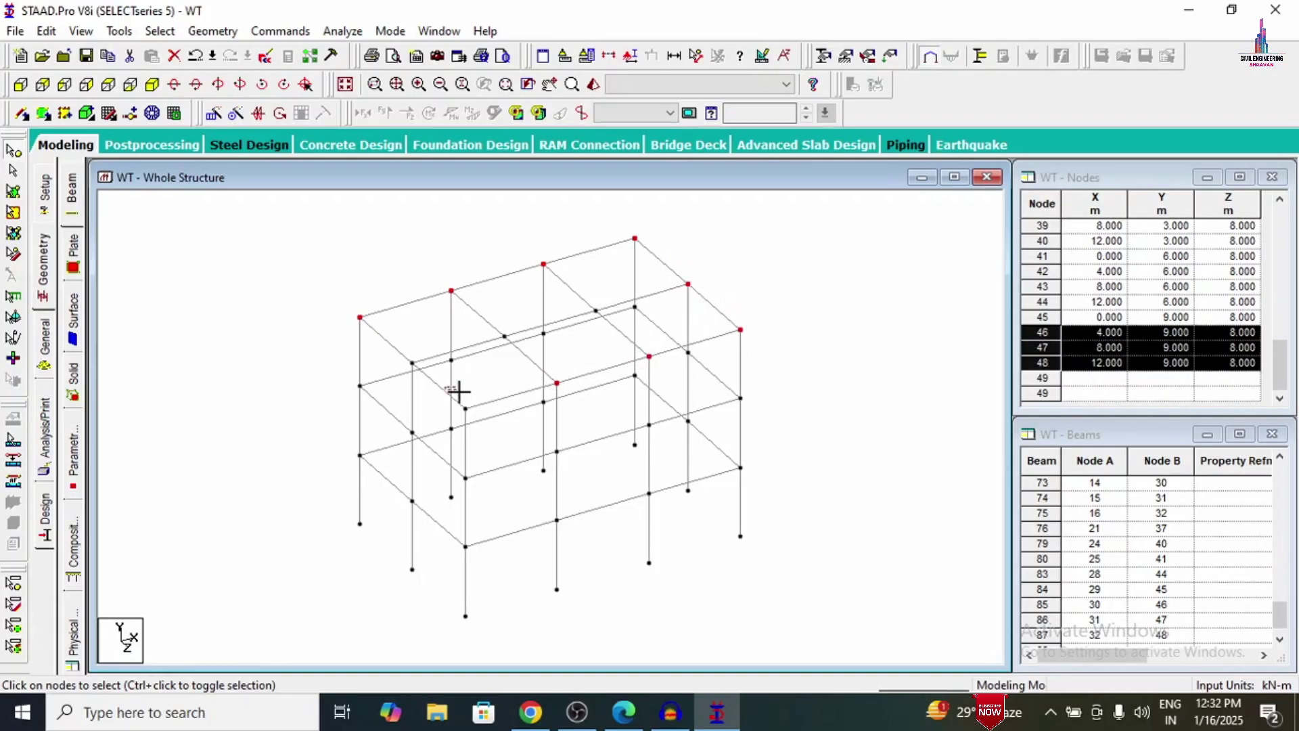
pyautogui.keyDown('ctrl'); pyautogui.click(466, 409); pyautogui.keyUp('ctrl')
pyautogui.keyDown('ctrl'); pyautogui.click(413, 363); pyautogui.keyUp('ctrl')
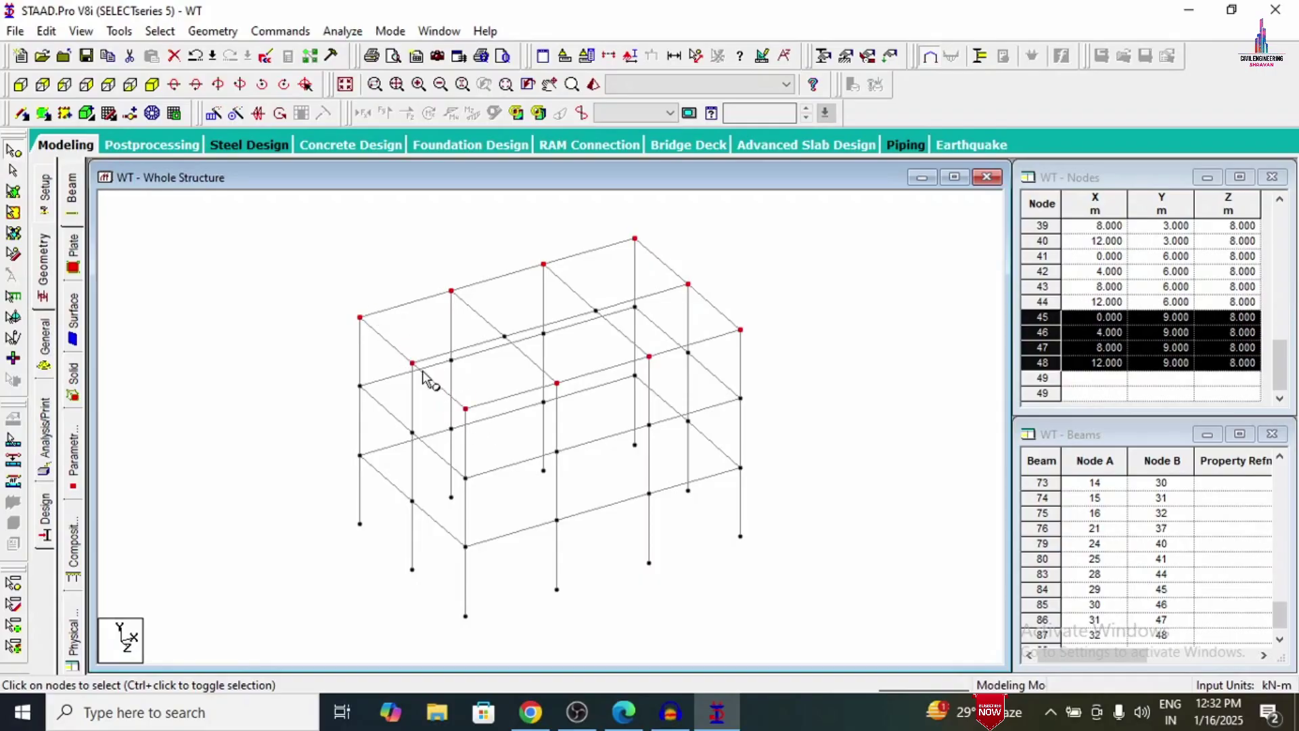
pyautogui.rightClick(322, 247)
pyautogui.click(355, 273)
pyautogui.rightClick(318, 245)
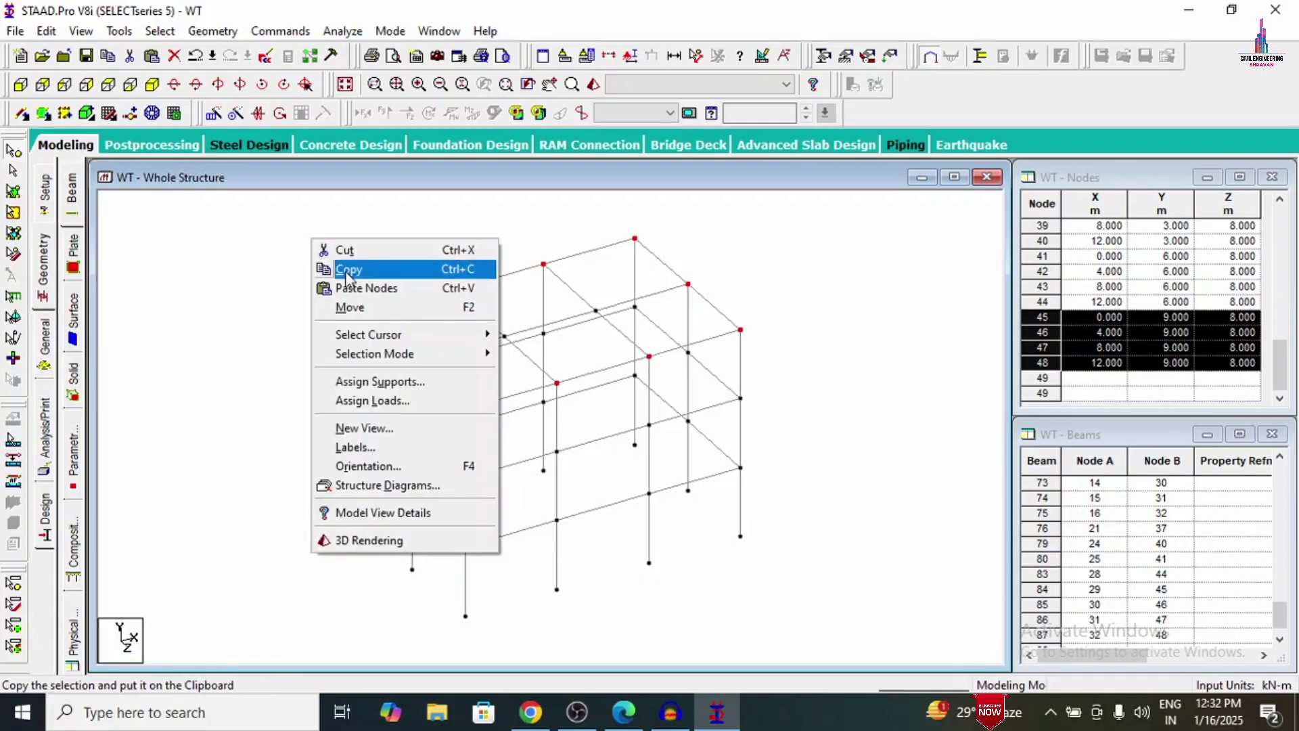
pyautogui.click(348, 289)
pyautogui.press('Tab')
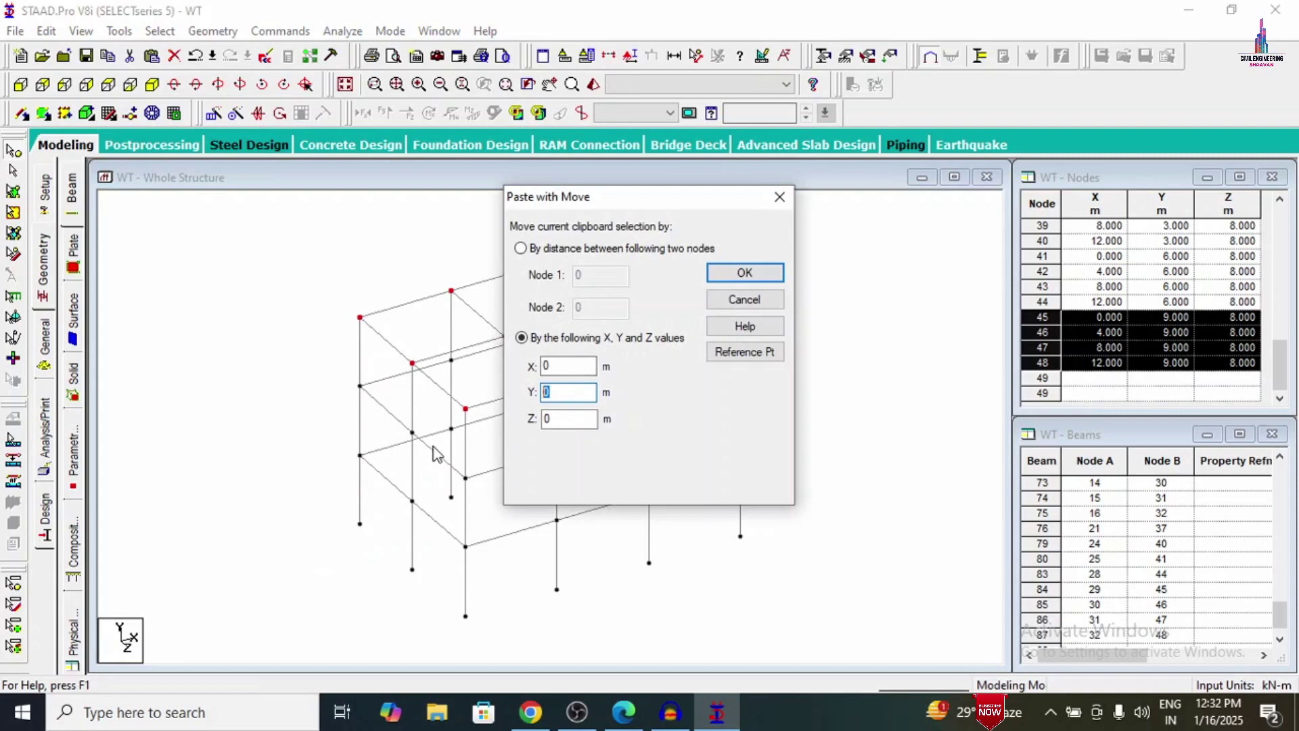
pyautogui.write('5.5')
pyautogui.press('Return')
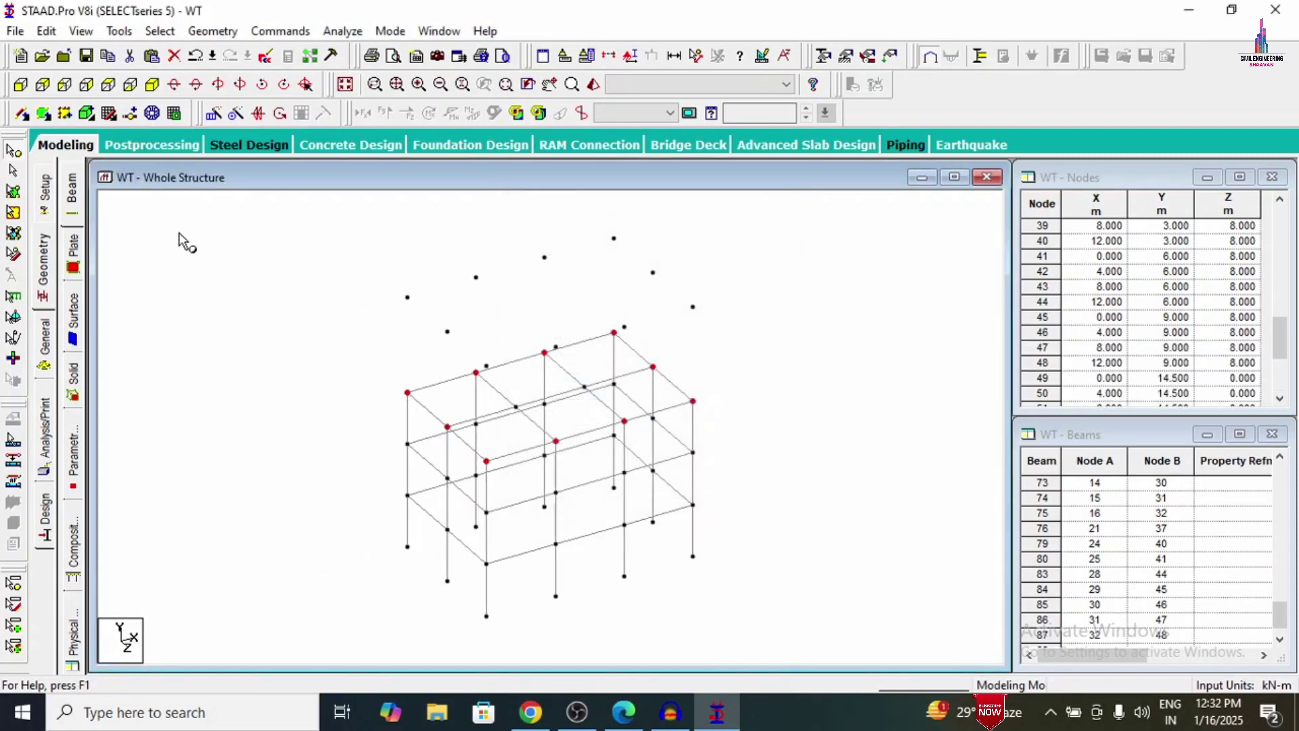
# Step: Connect the raised nodes to the frame's top-level perimeter nodes with beams along the Y axis
pyautogui.click(19, 84)
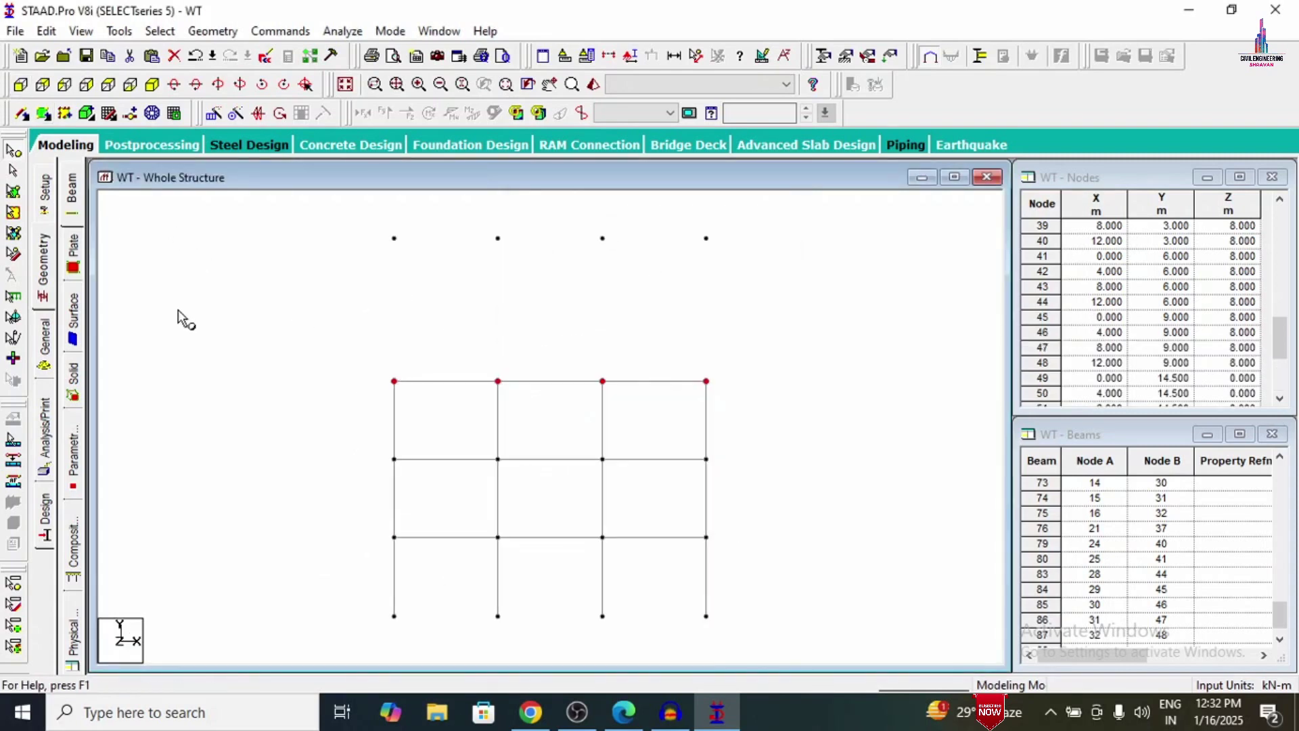
pyautogui.moveTo(298, 200); pyautogui.dragTo(761, 318)
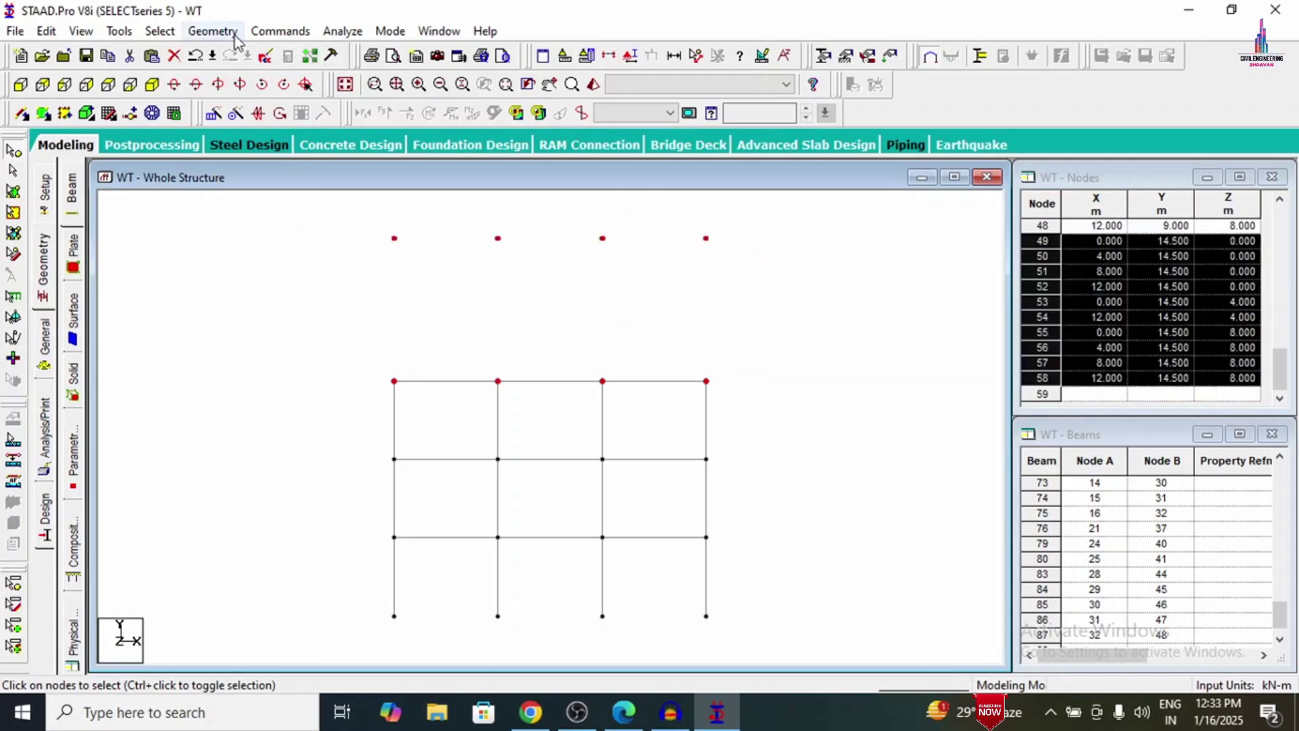
pyautogui.click(212, 31)
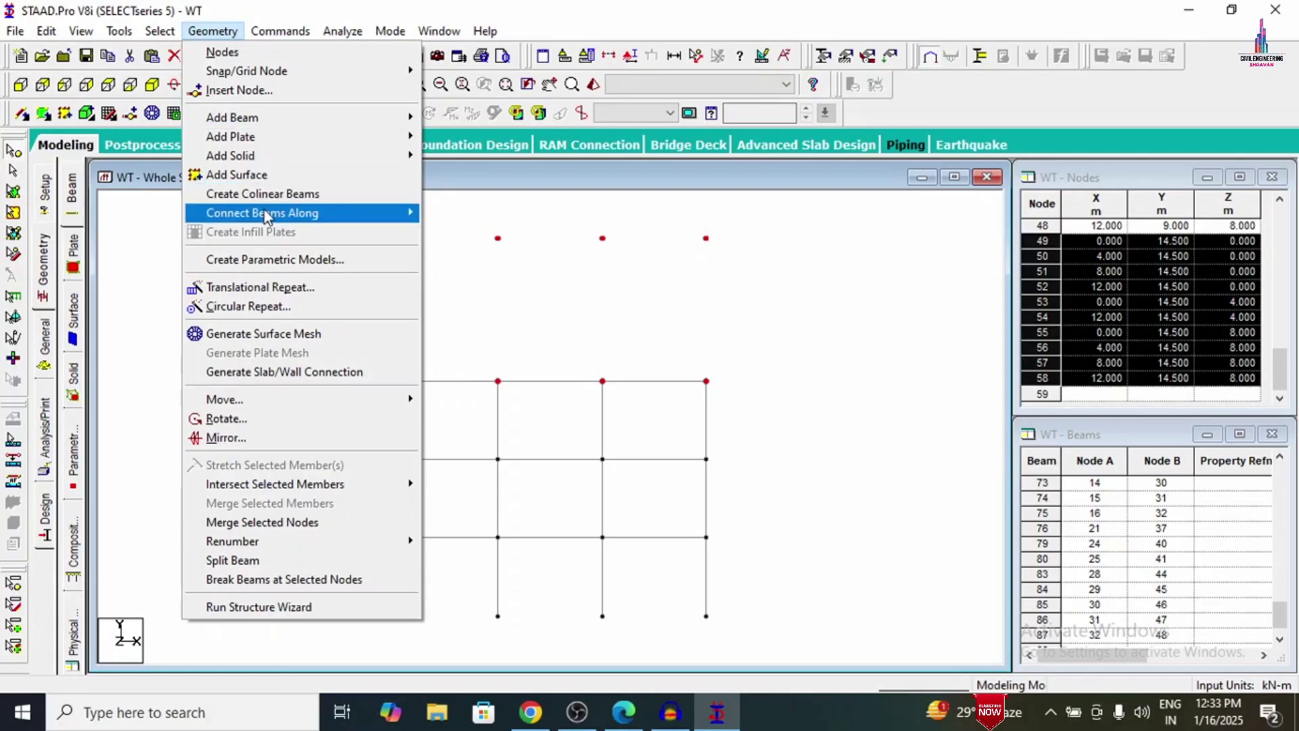
pyautogui.moveTo(282, 218)
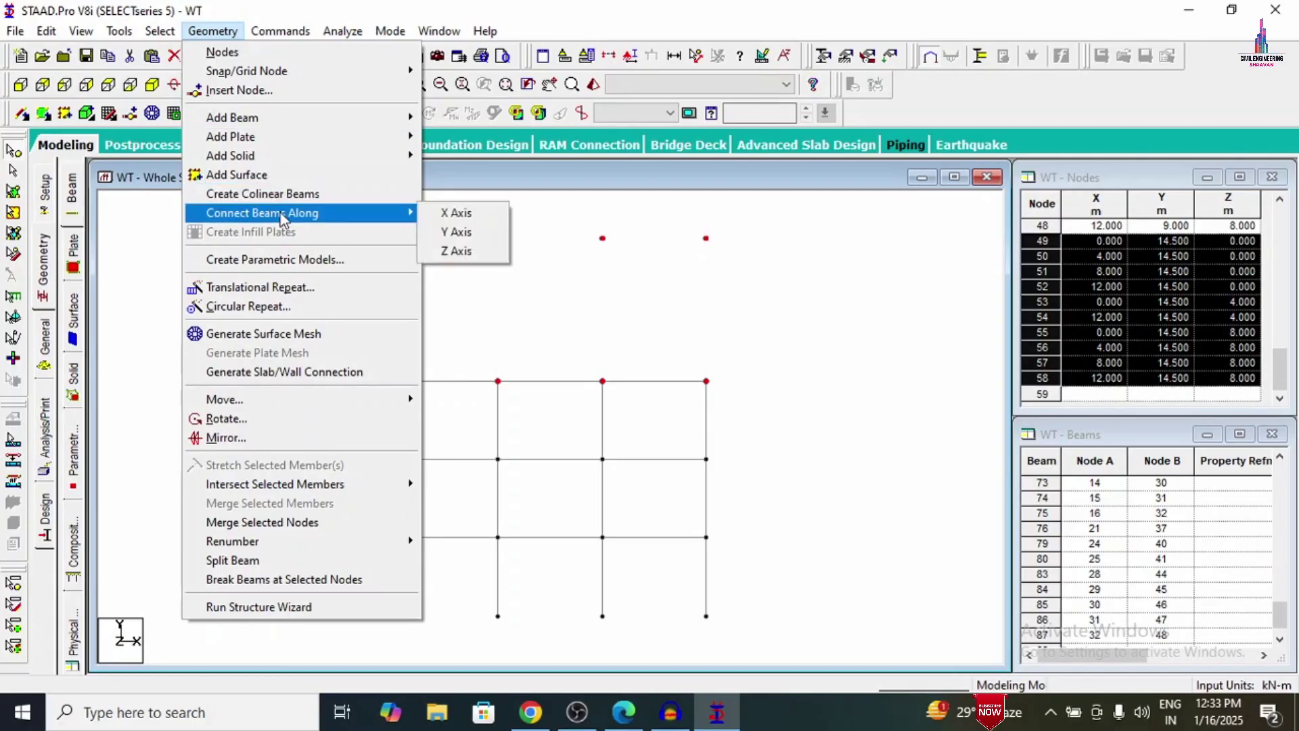
pyautogui.click(453, 232)
pyautogui.click(705, 396)
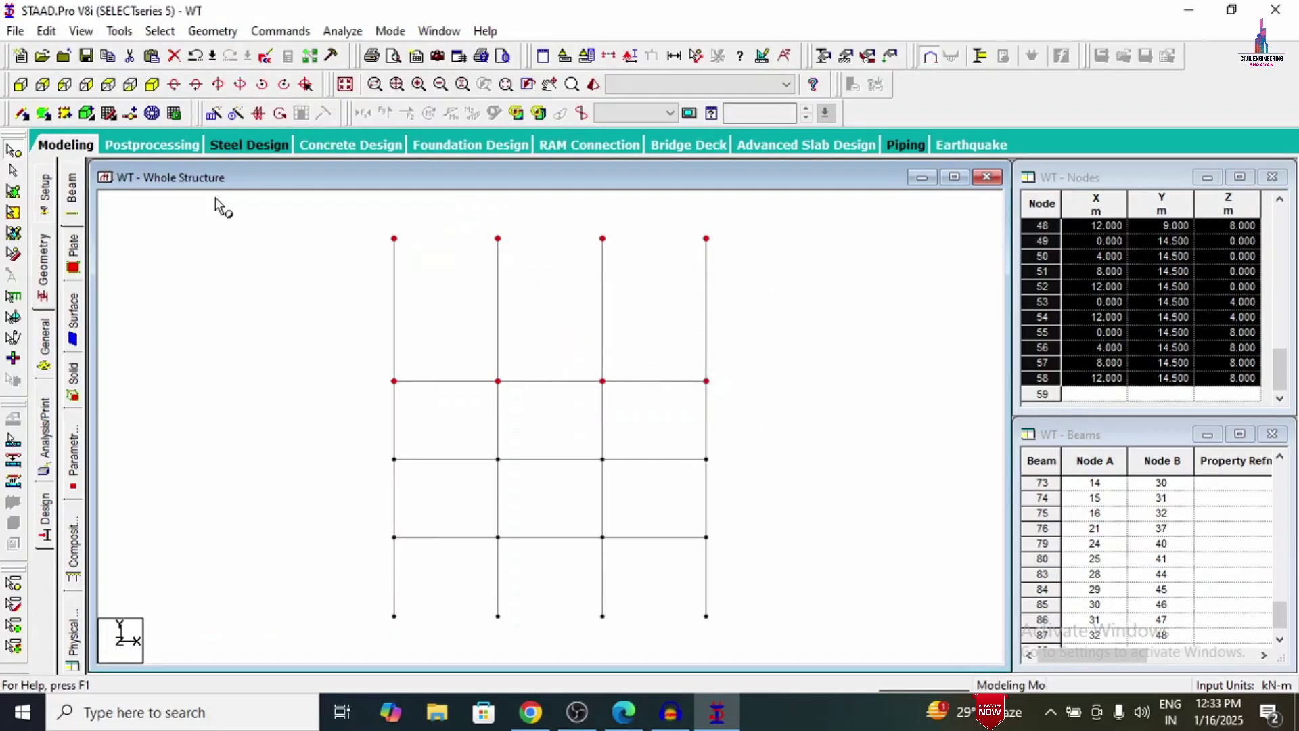
pyautogui.click(153, 112)
pyautogui.click(797, 280)
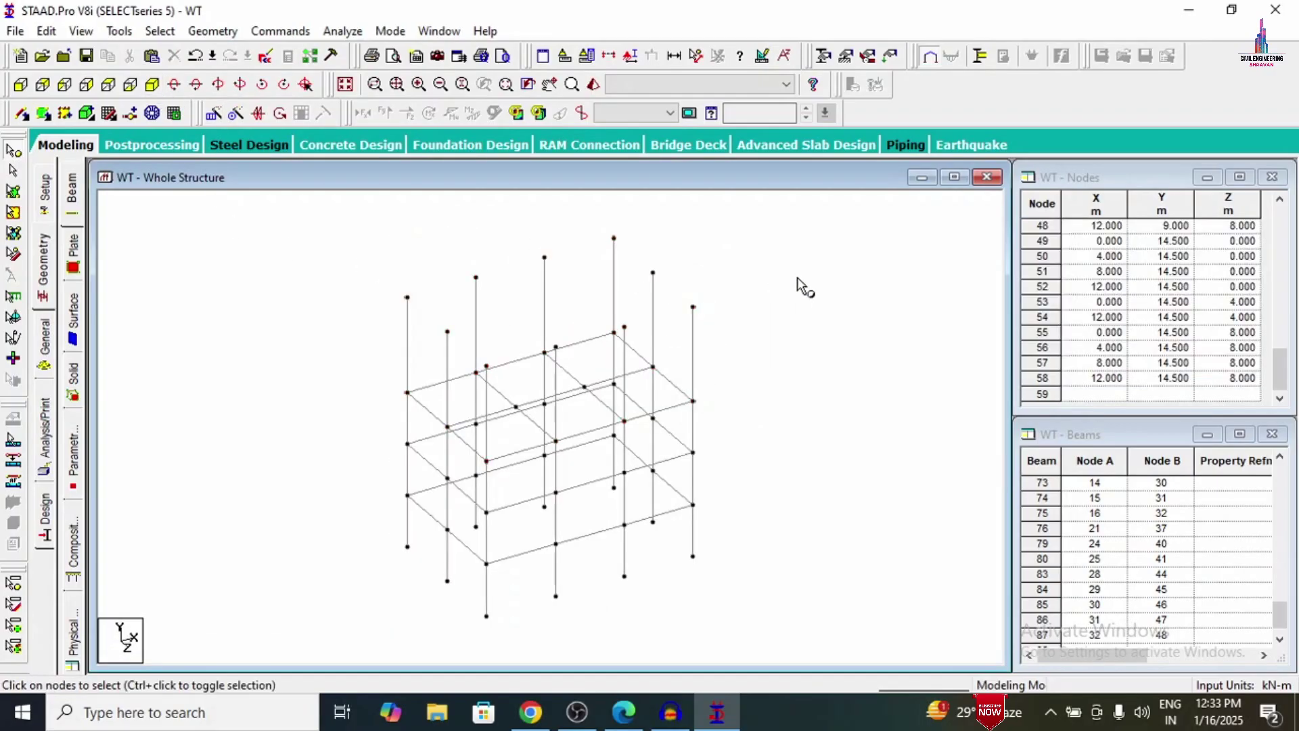
# Step: Isolate the frame's top-level beams and the tank verticals above them, and show them in isometric view
pyautogui.click(19, 86)
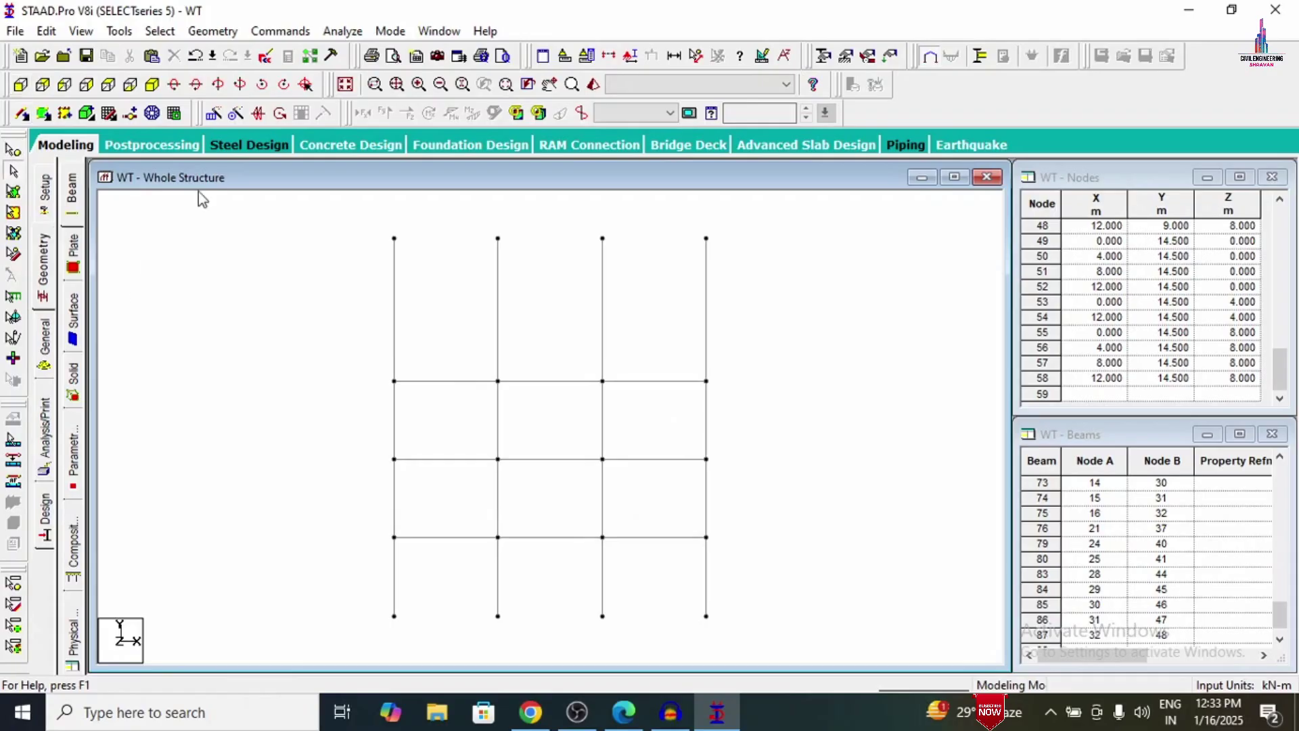
pyautogui.moveTo(357, 218); pyautogui.dragTo(720, 384)
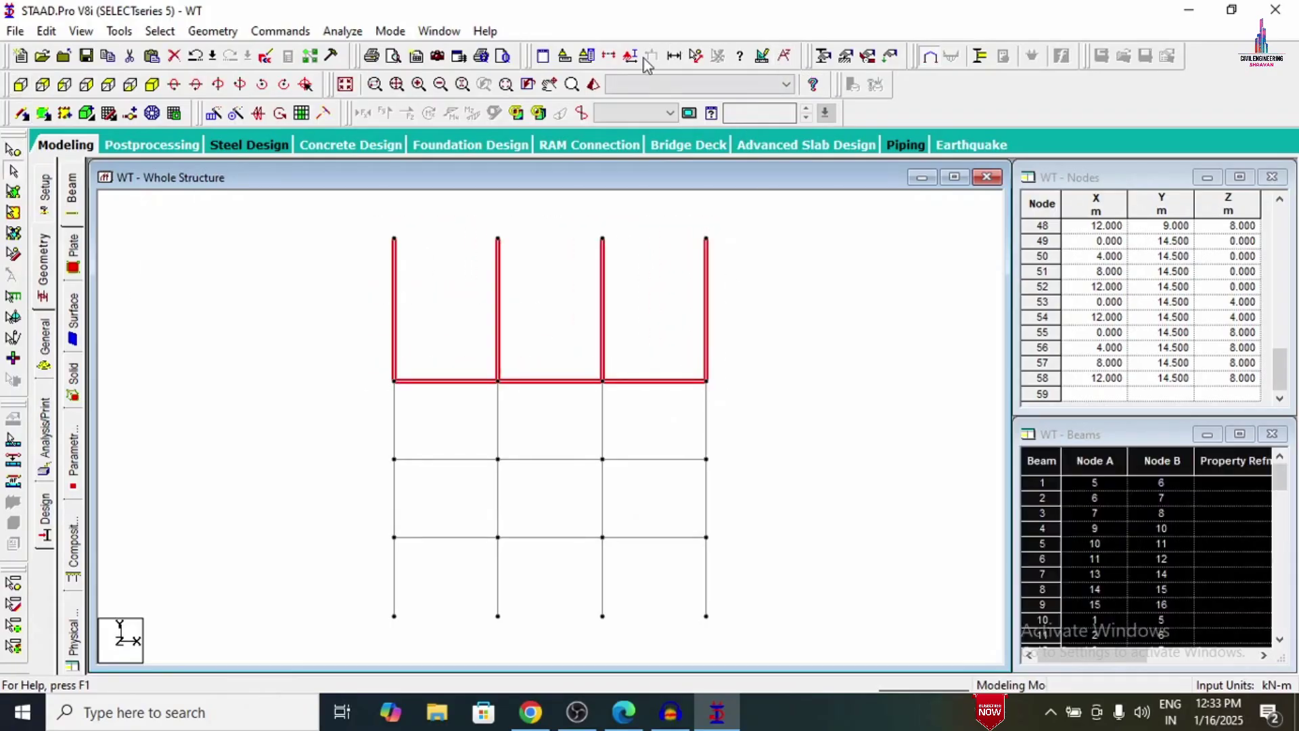
pyautogui.click(613, 57)
pyautogui.click(713, 243)
pyautogui.click(573, 310)
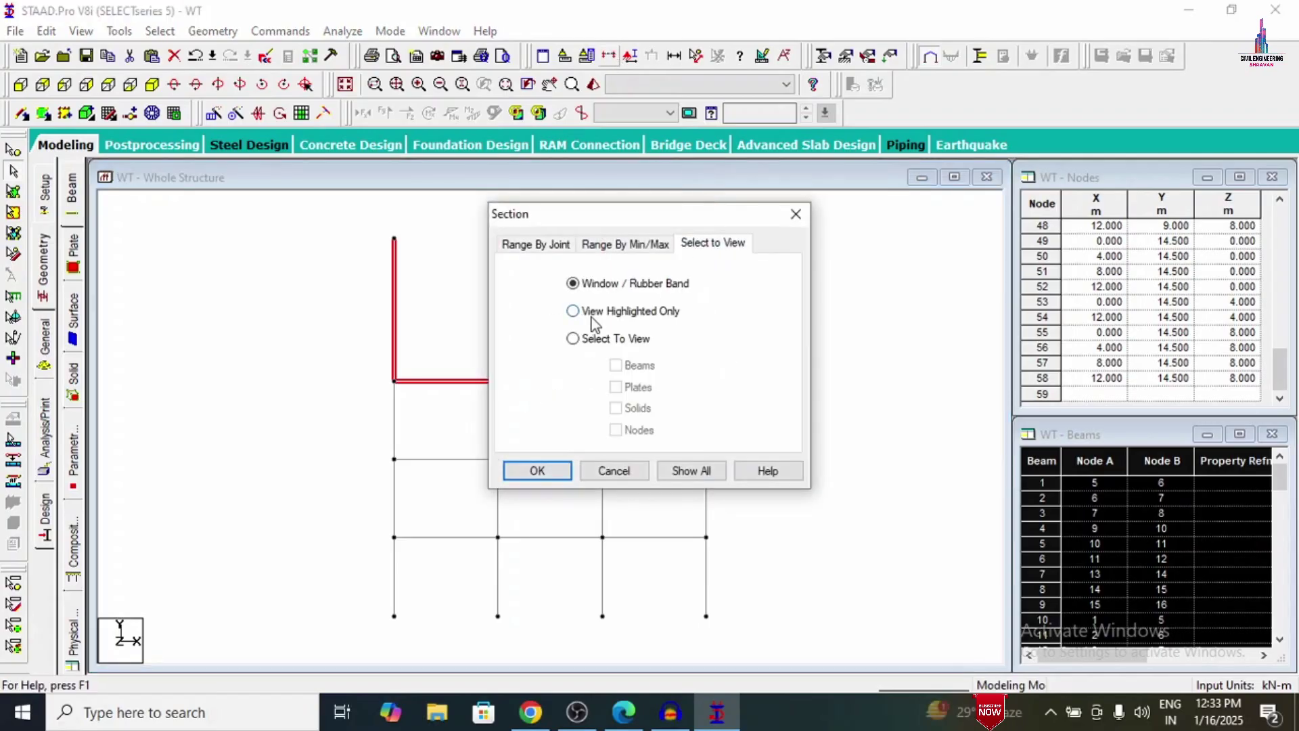
pyautogui.click(538, 471)
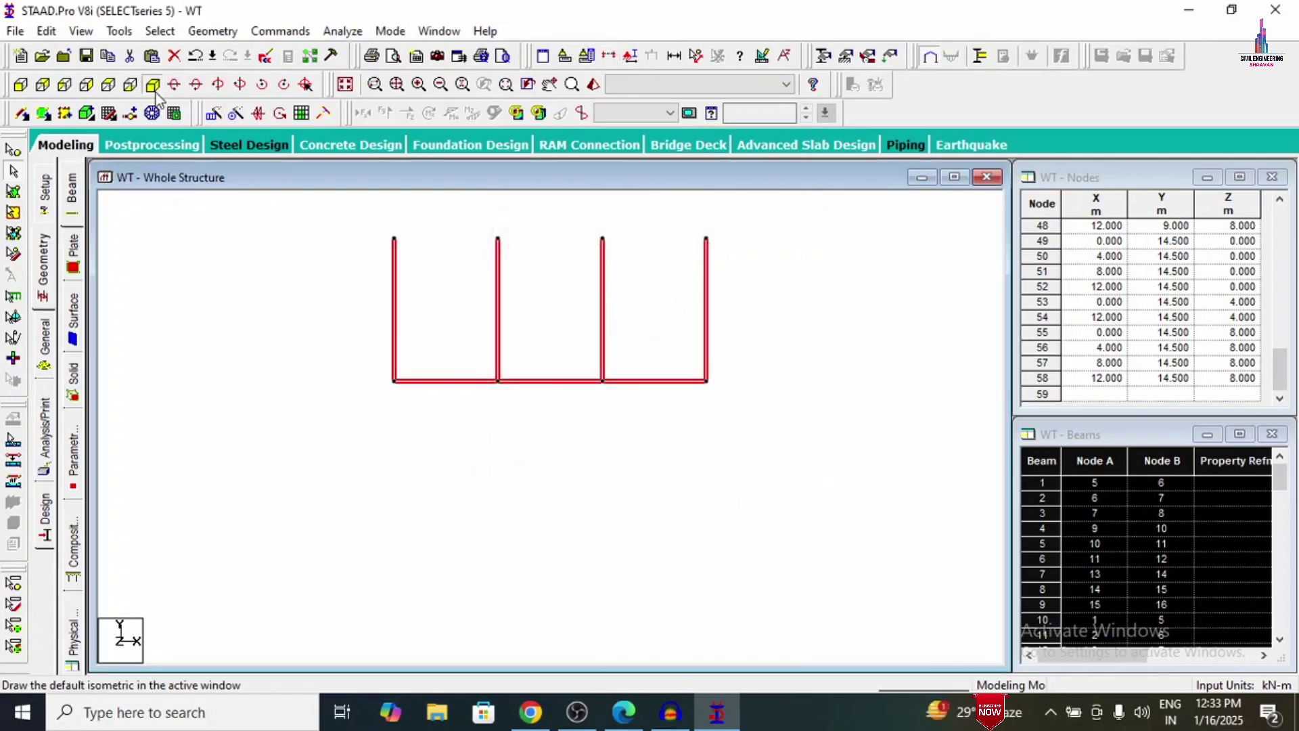
pyautogui.click(152, 84)
pyautogui.click(769, 379)
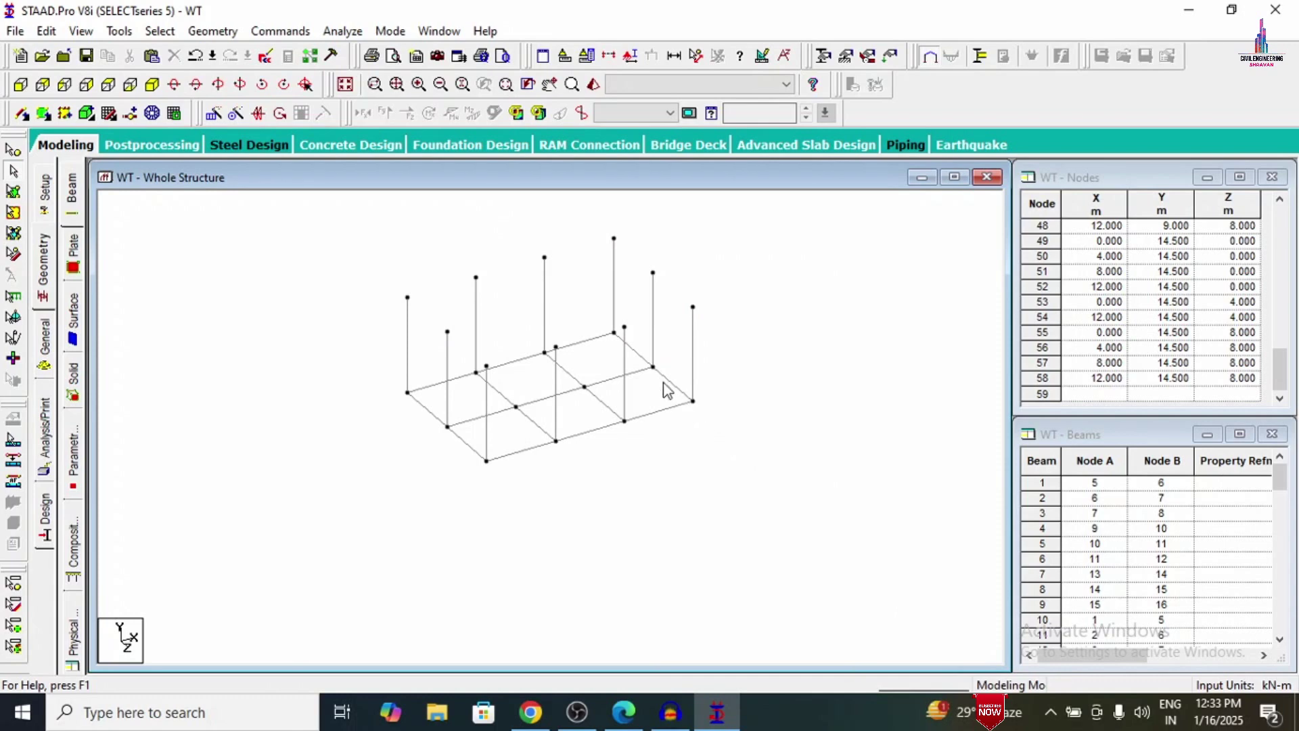
# Step: Add a four-node plate in the corner bay of the tank floor at X = 0, Z = 0
pyautogui.click(43, 113)
pyautogui.click(408, 392)
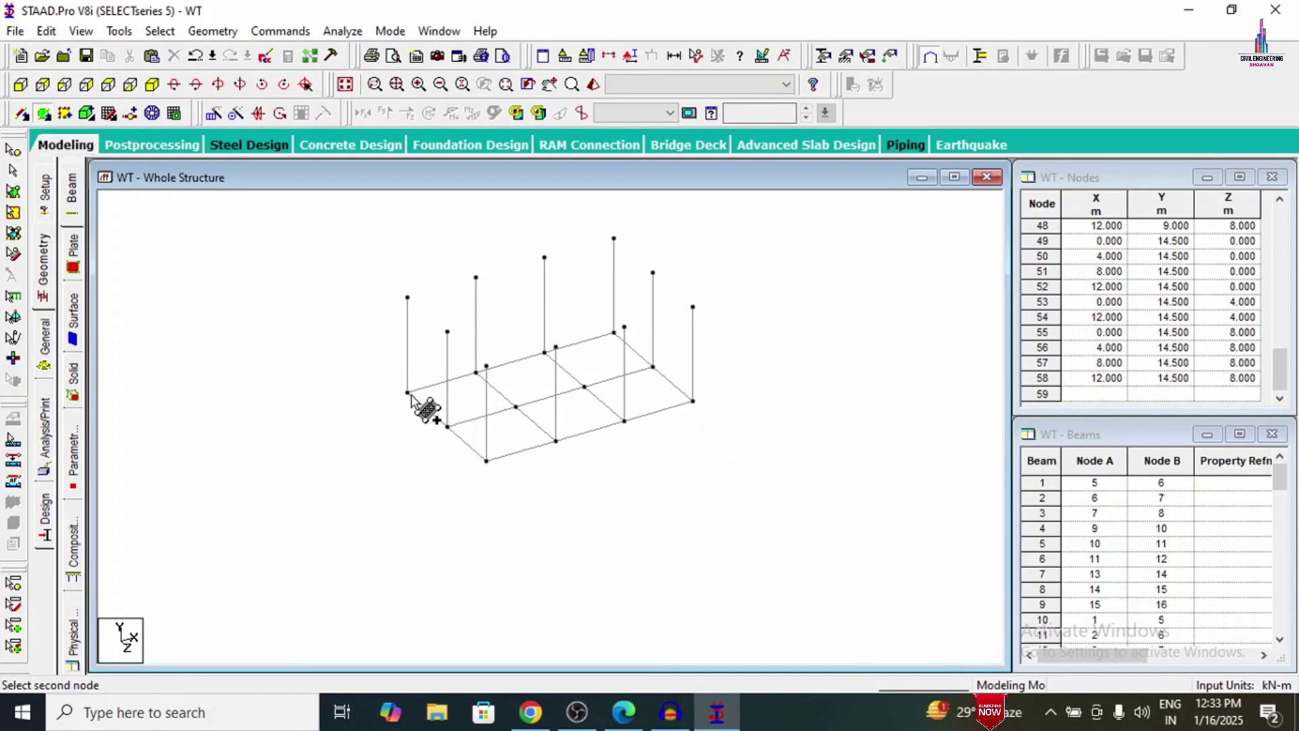
pyautogui.click(476, 373)
pyautogui.click(516, 406)
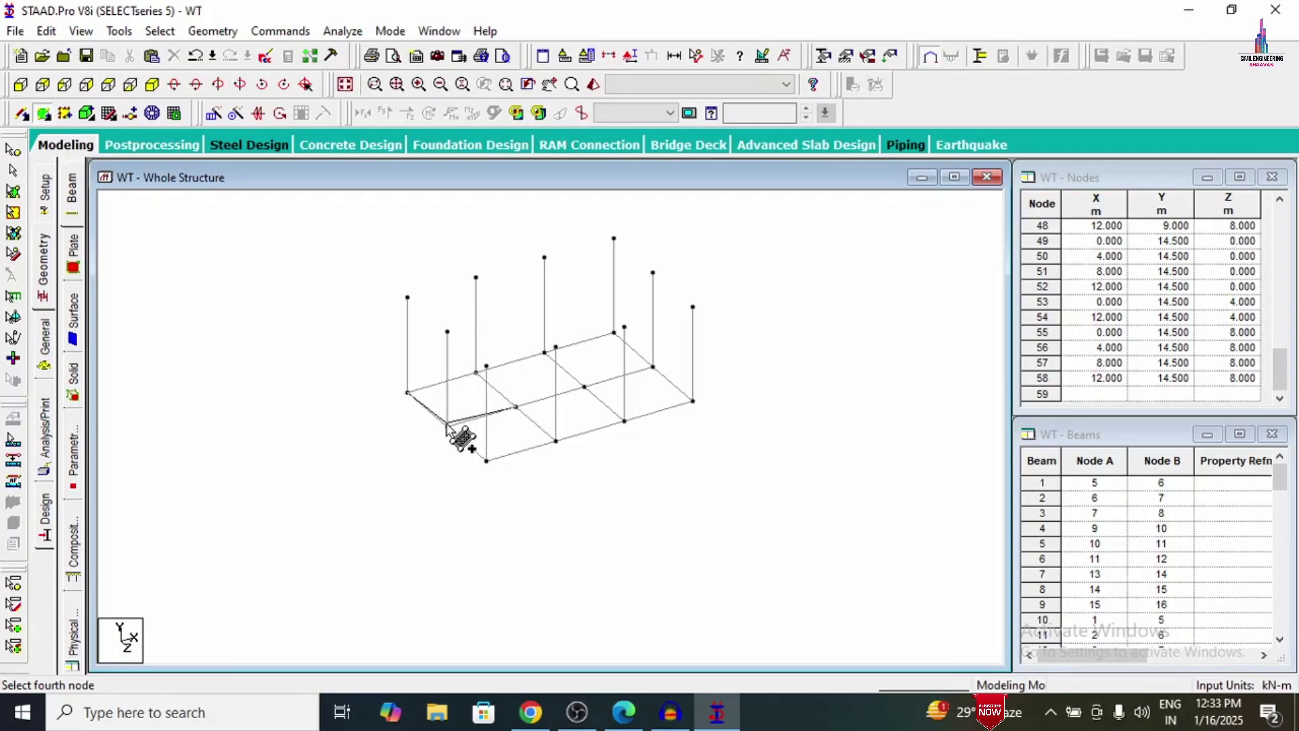
pyautogui.click(450, 427)
# Step: Repeat the corner floor plate along X in 2 steps with 4 m spacing
pyautogui.click(13, 212)
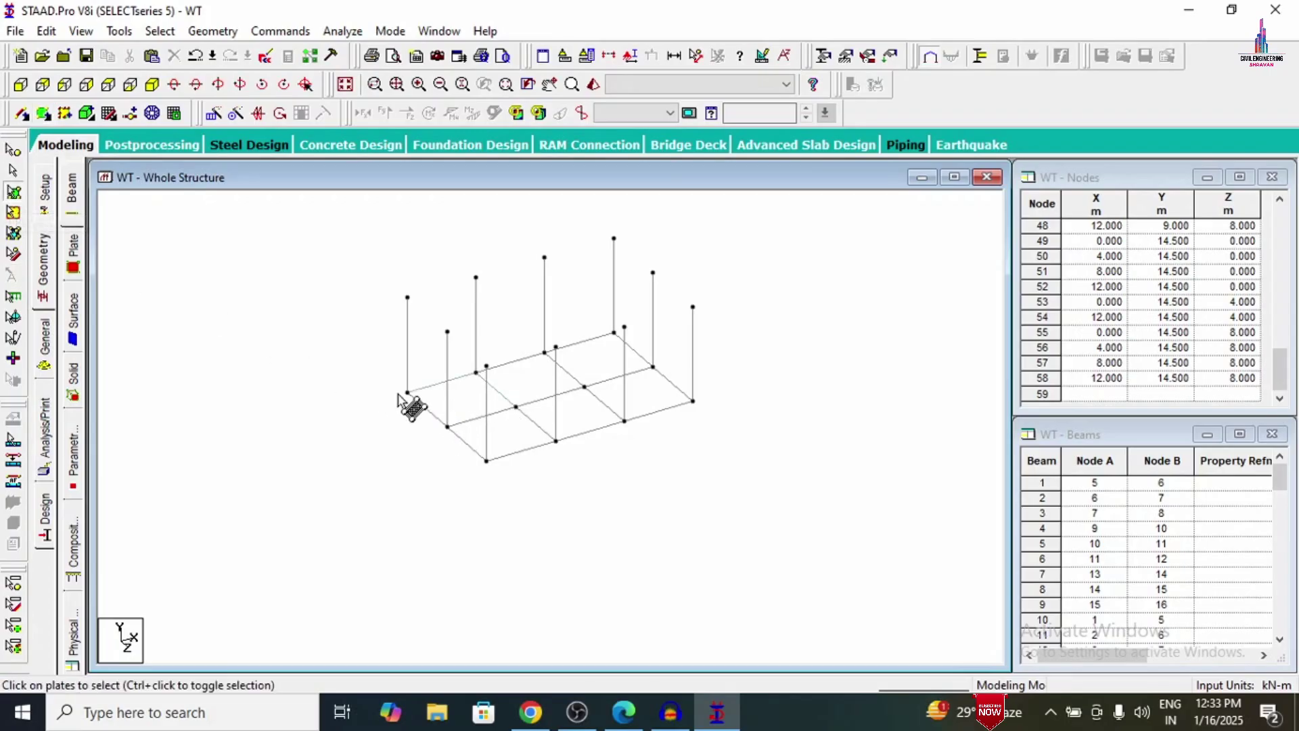
pyautogui.click(448, 406)
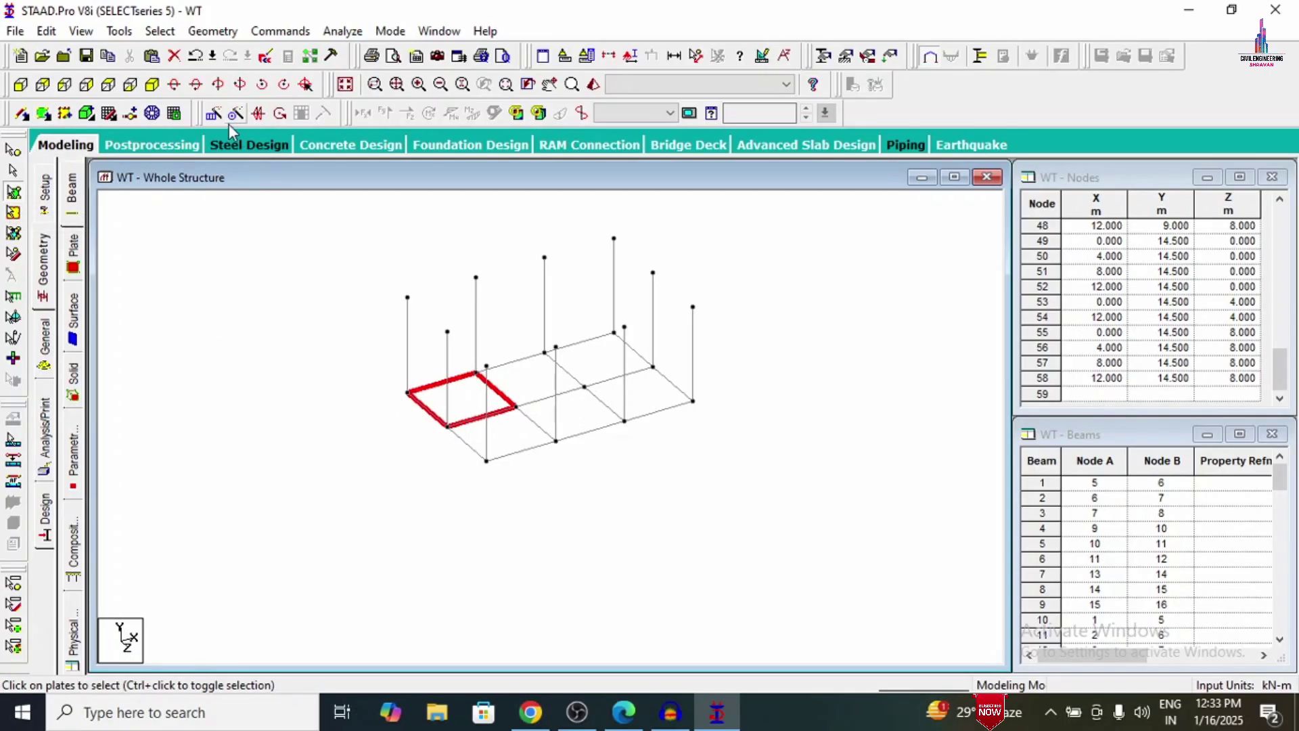
pyautogui.click(213, 113)
pyautogui.click(699, 421)
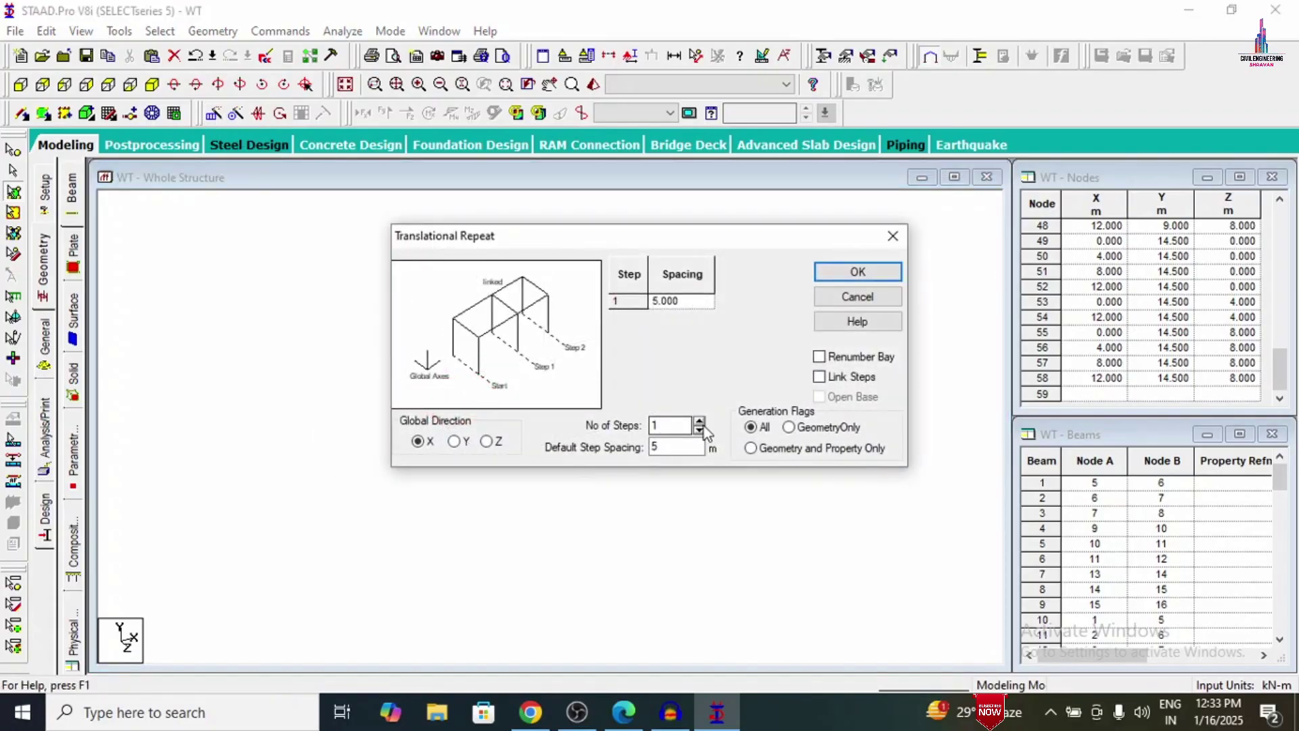
pyautogui.doubleClick(660, 447)
pyautogui.write('4')
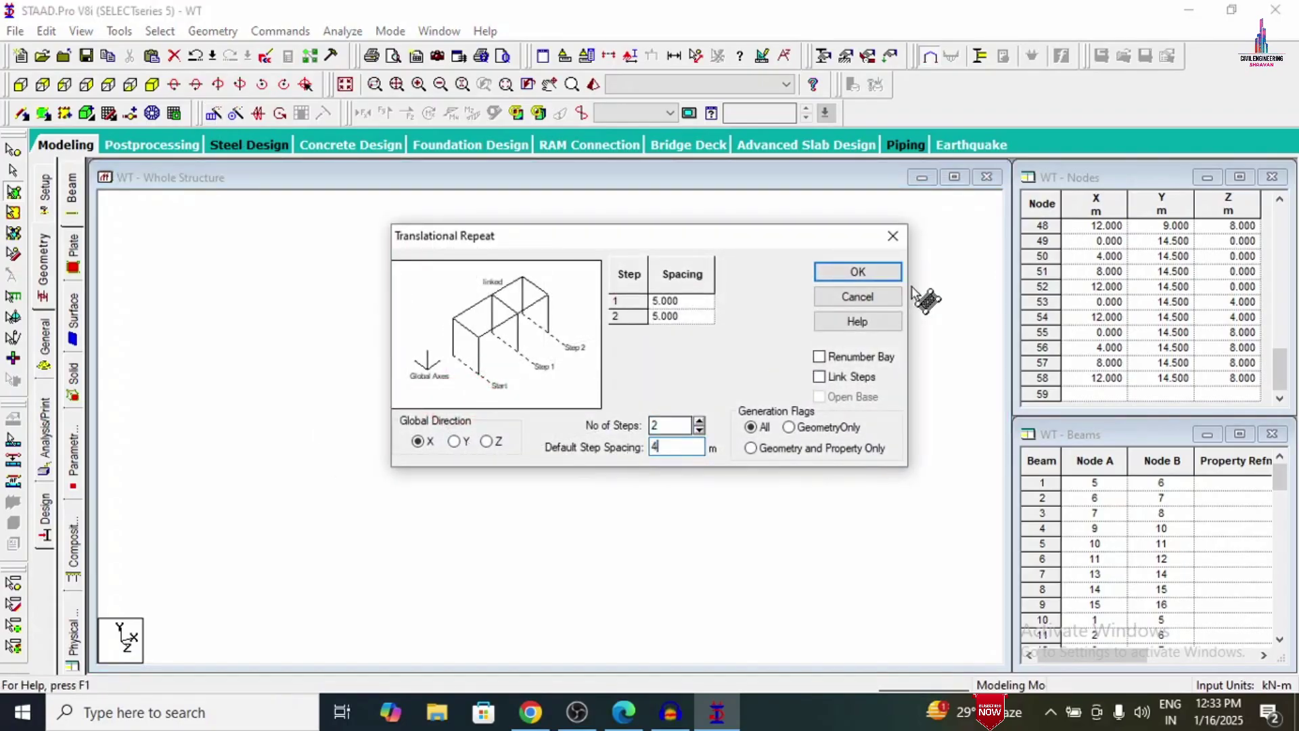
pyautogui.click(857, 272)
# Step: Repeat the row of three floor plates along Z in 1 step with 4 m spacing
pyautogui.moveTo(302, 261); pyautogui.dragTo(705, 421)
pyautogui.click(214, 115)
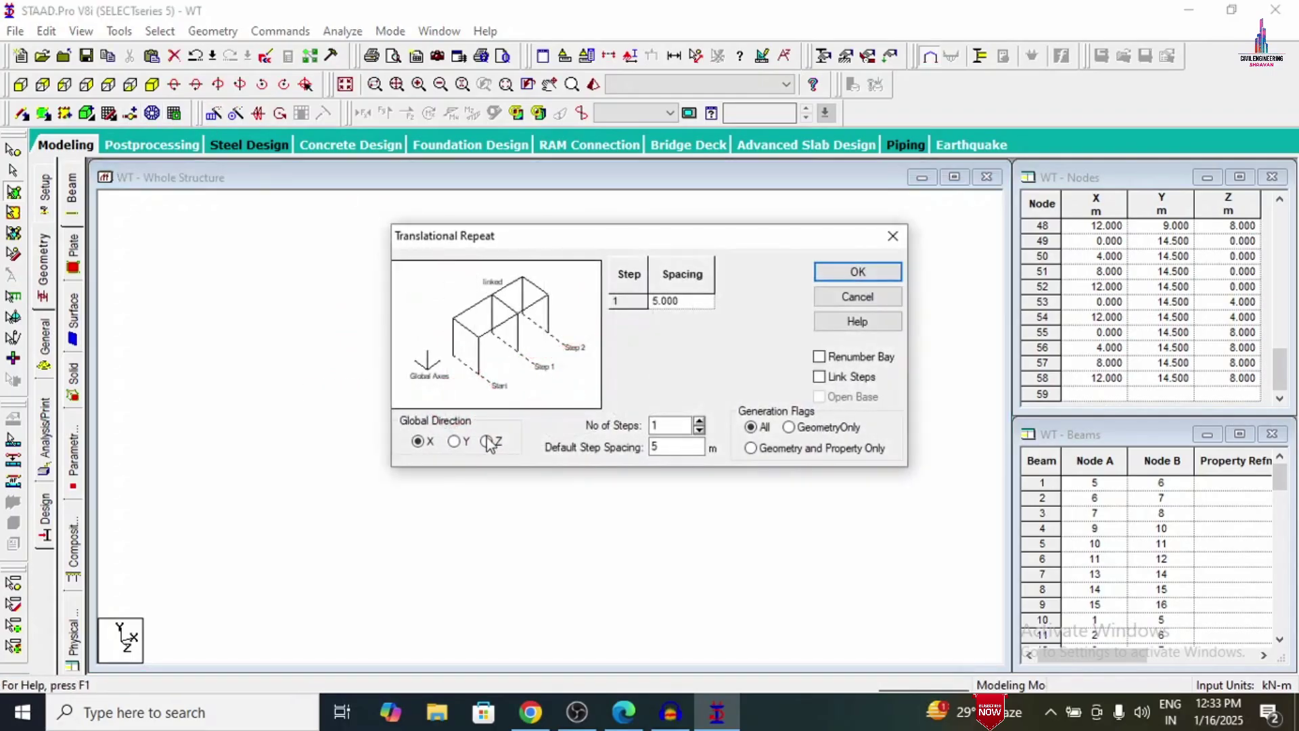
pyautogui.moveTo(660, 447); pyautogui.dragTo(628, 456)
pyautogui.write('4')
pyautogui.click(857, 271)
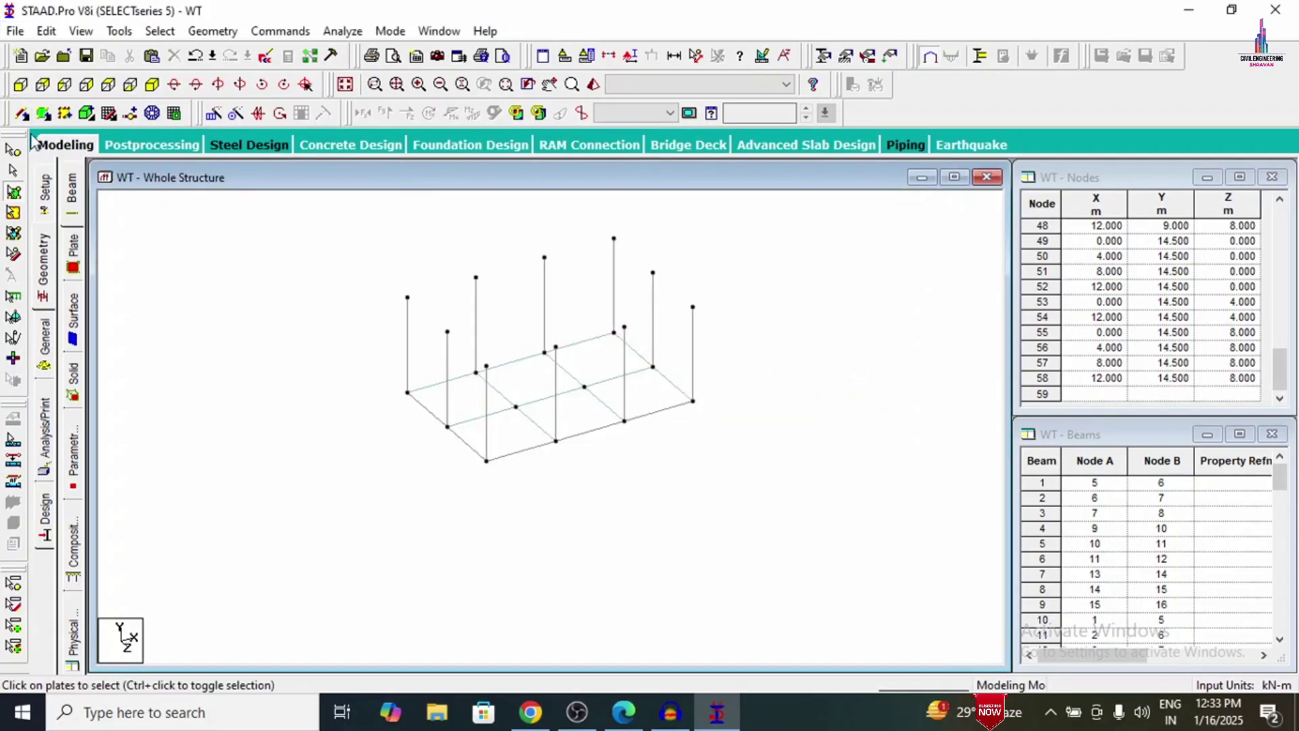
# Step: Add a four-node wall plate in the first bay of the tank's long rear side
pyautogui.click(44, 113)
pyautogui.click(407, 392)
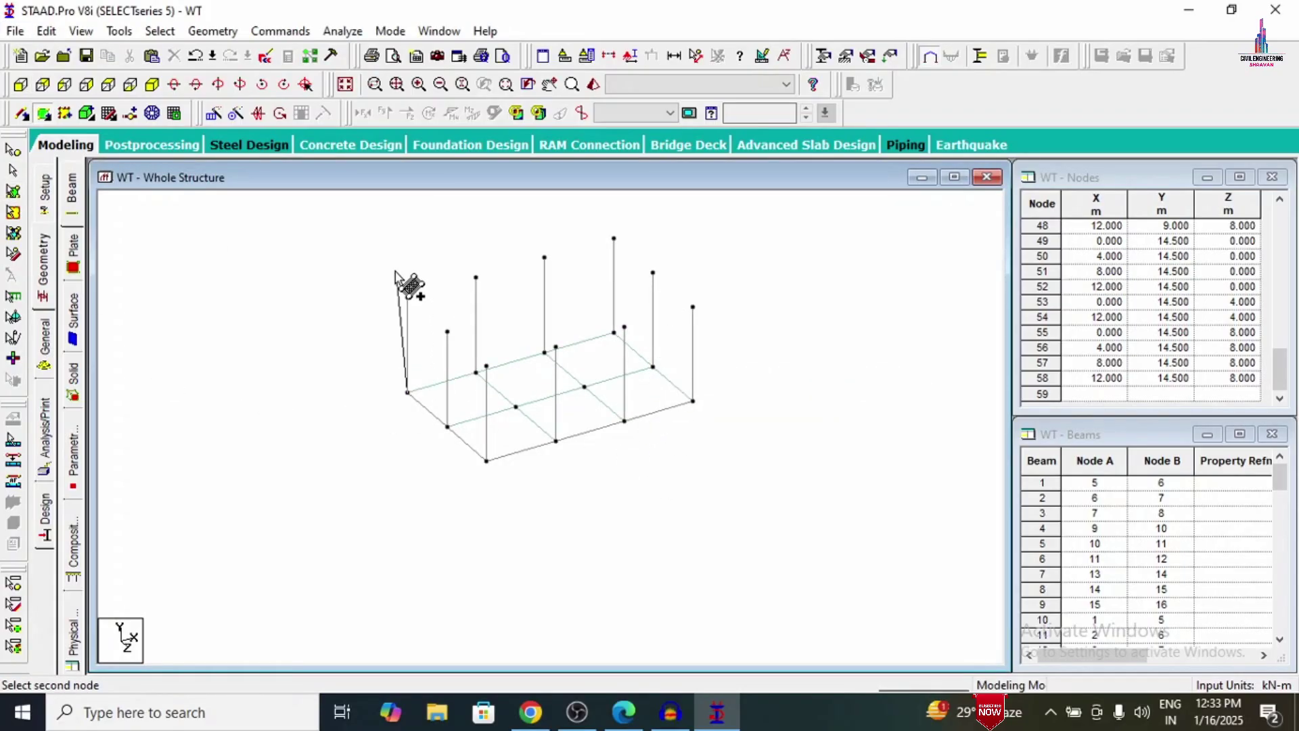
pyautogui.click(407, 297)
pyautogui.click(476, 277)
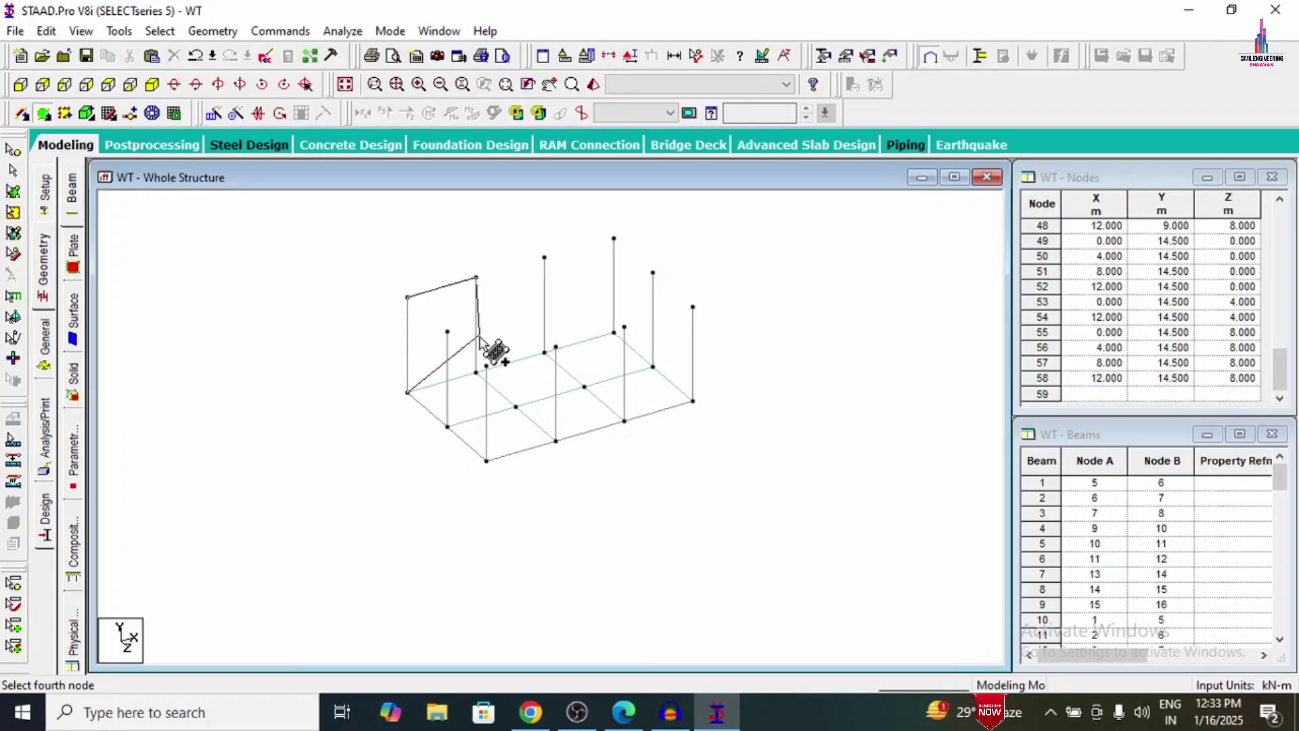
pyautogui.click(477, 372)
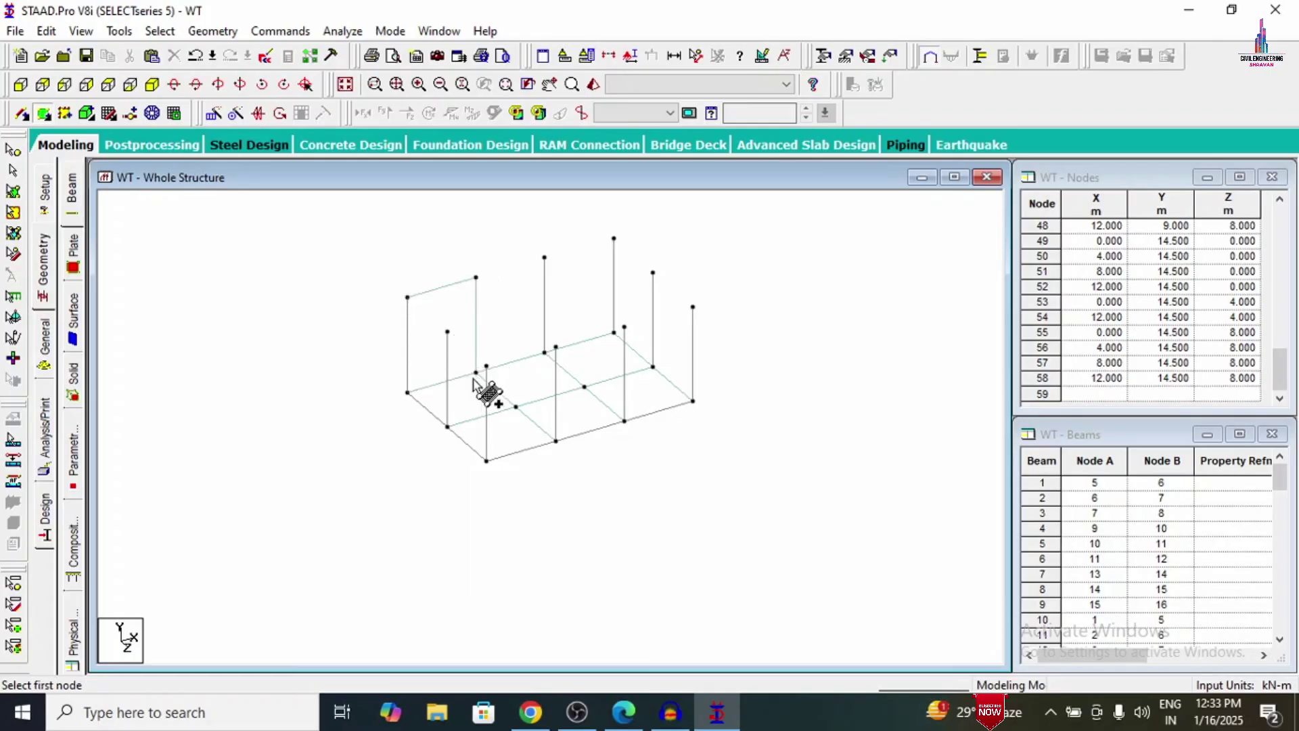
# Step: Repeat the rear wall plate along X in 2 steps with 4 m spacing
pyautogui.click(13, 212)
pyautogui.click(450, 338)
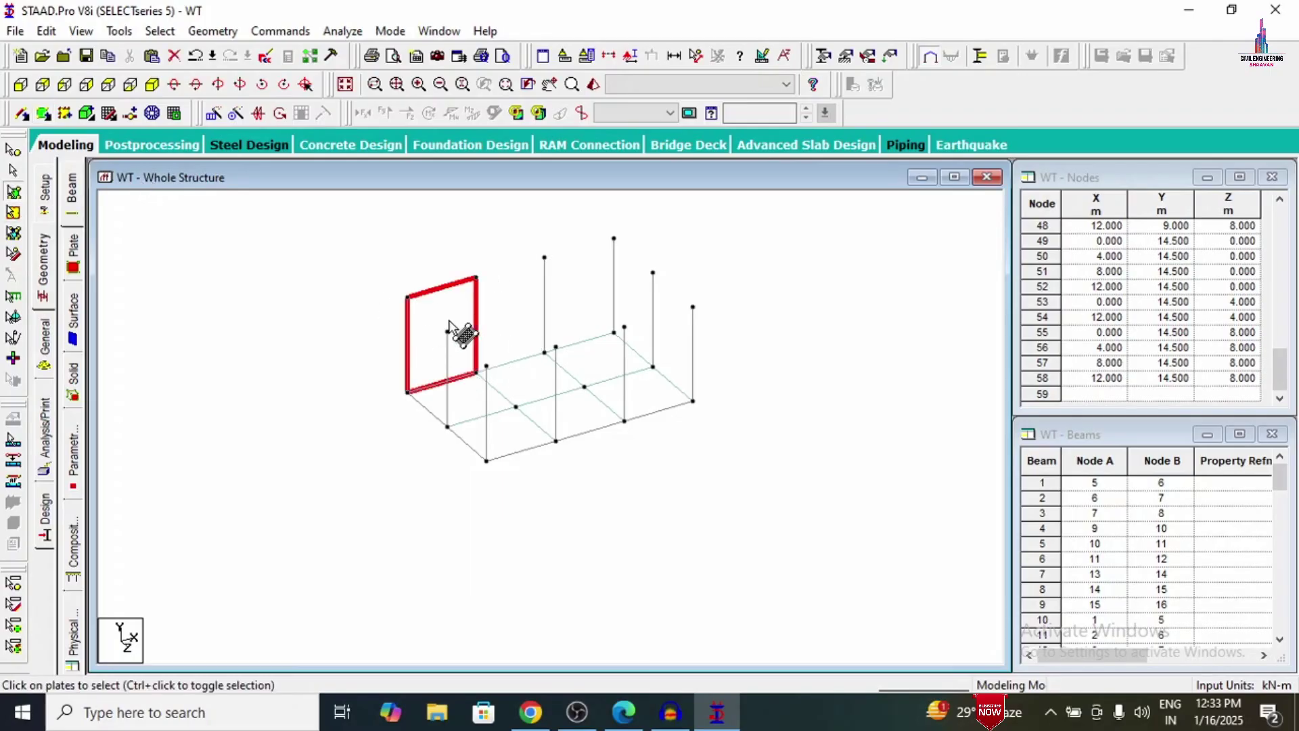
pyautogui.click(215, 113)
pyautogui.moveTo(522, 245); pyautogui.dragTo(559, 22)
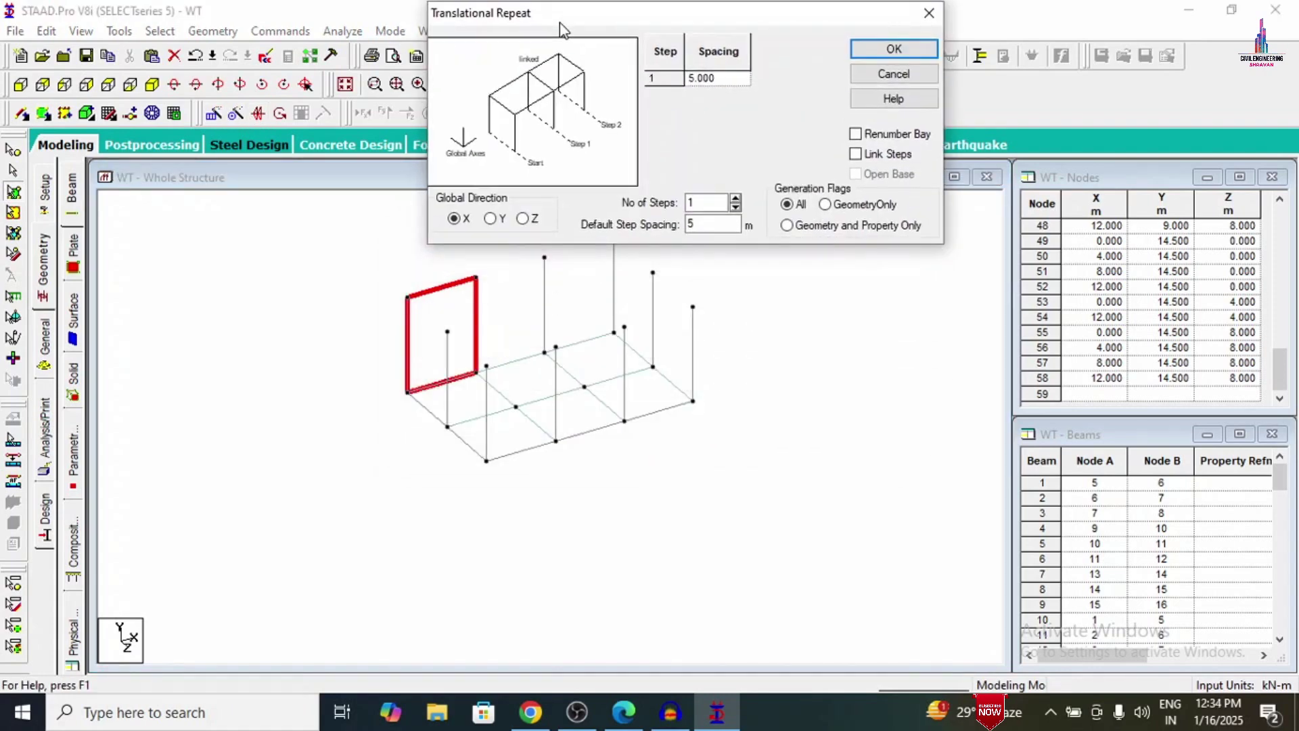
pyautogui.click(736, 198)
pyautogui.press('Tab')
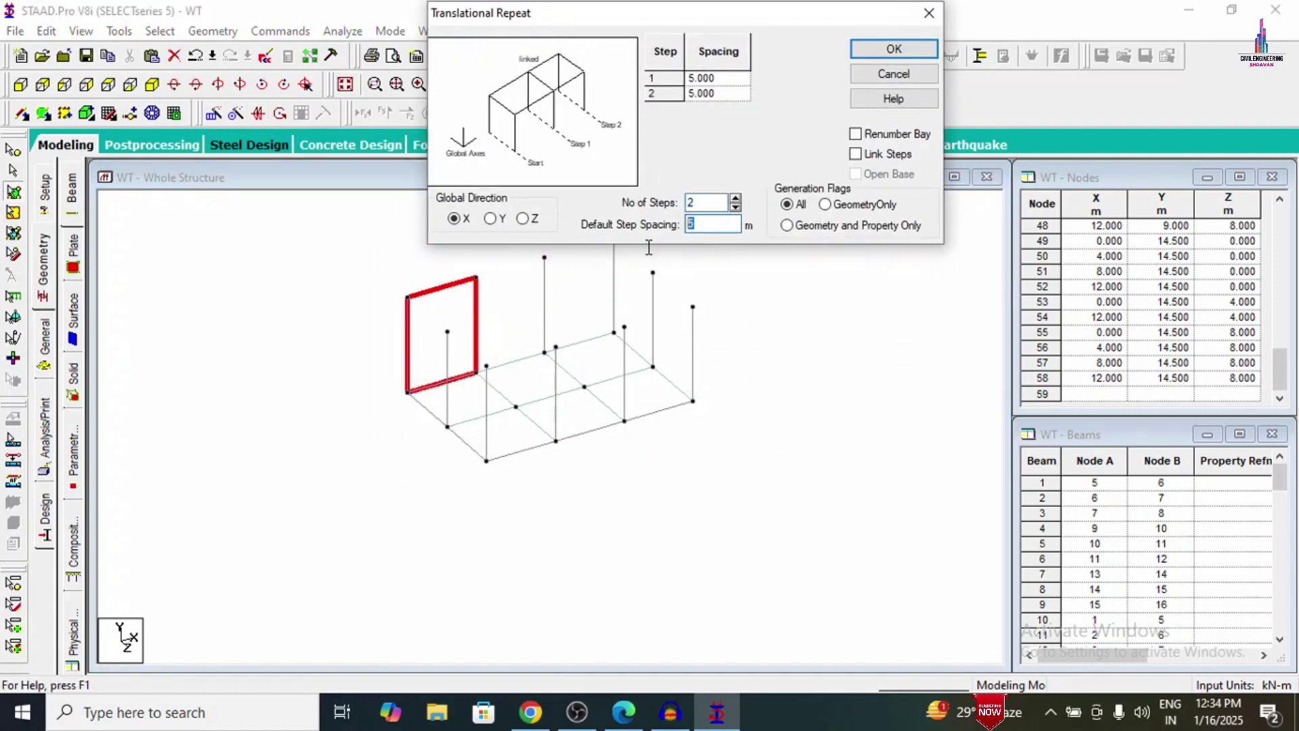
pyautogui.write('4')
pyautogui.press('Return')
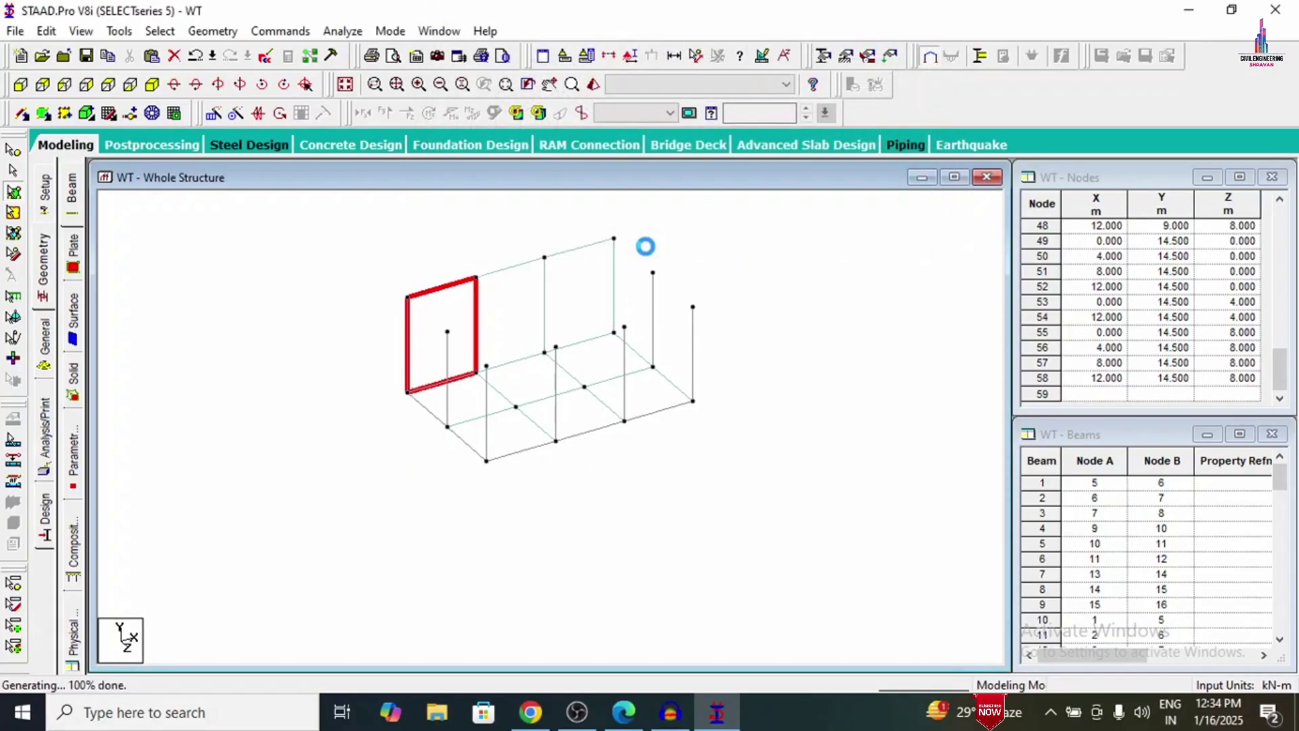
# Step: Repeat the three rear wall plates along Z in 1 step with 8 m spacing to form the opposite long wall
pyautogui.click(499, 299)
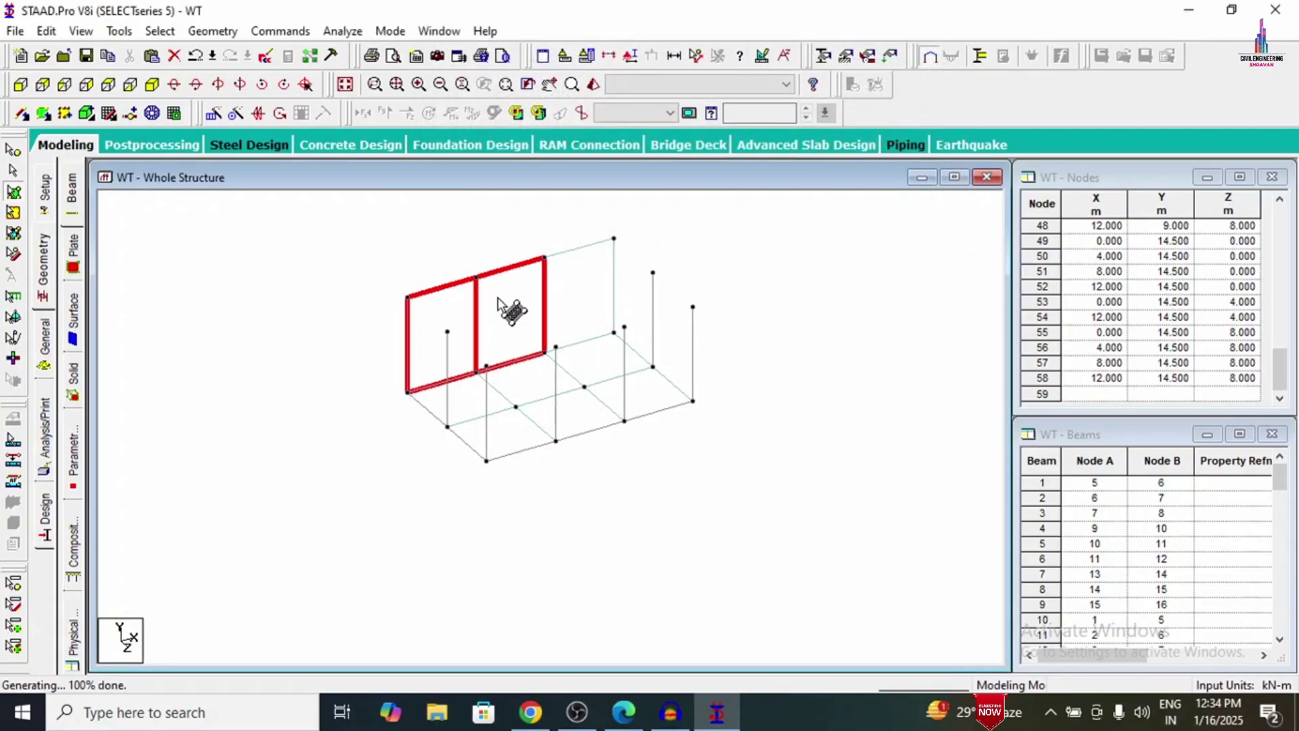
pyautogui.click(601, 293)
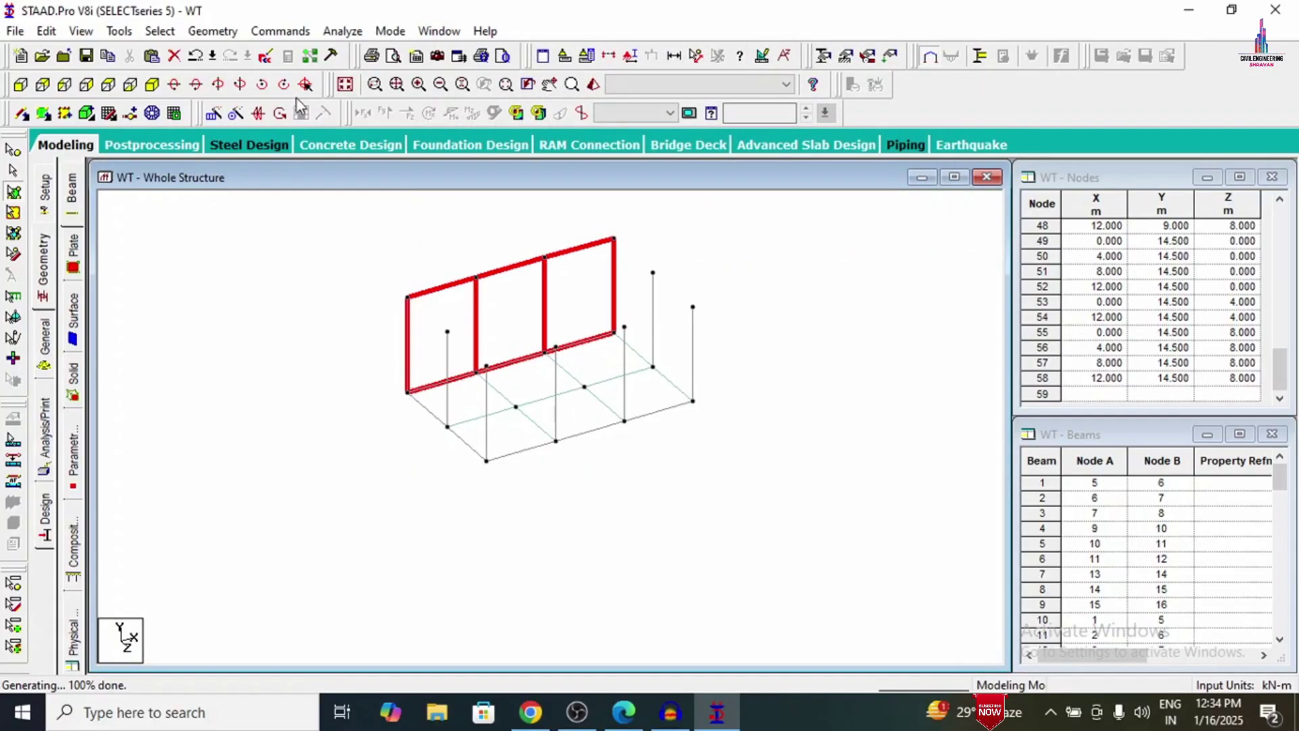
pyautogui.click(213, 113)
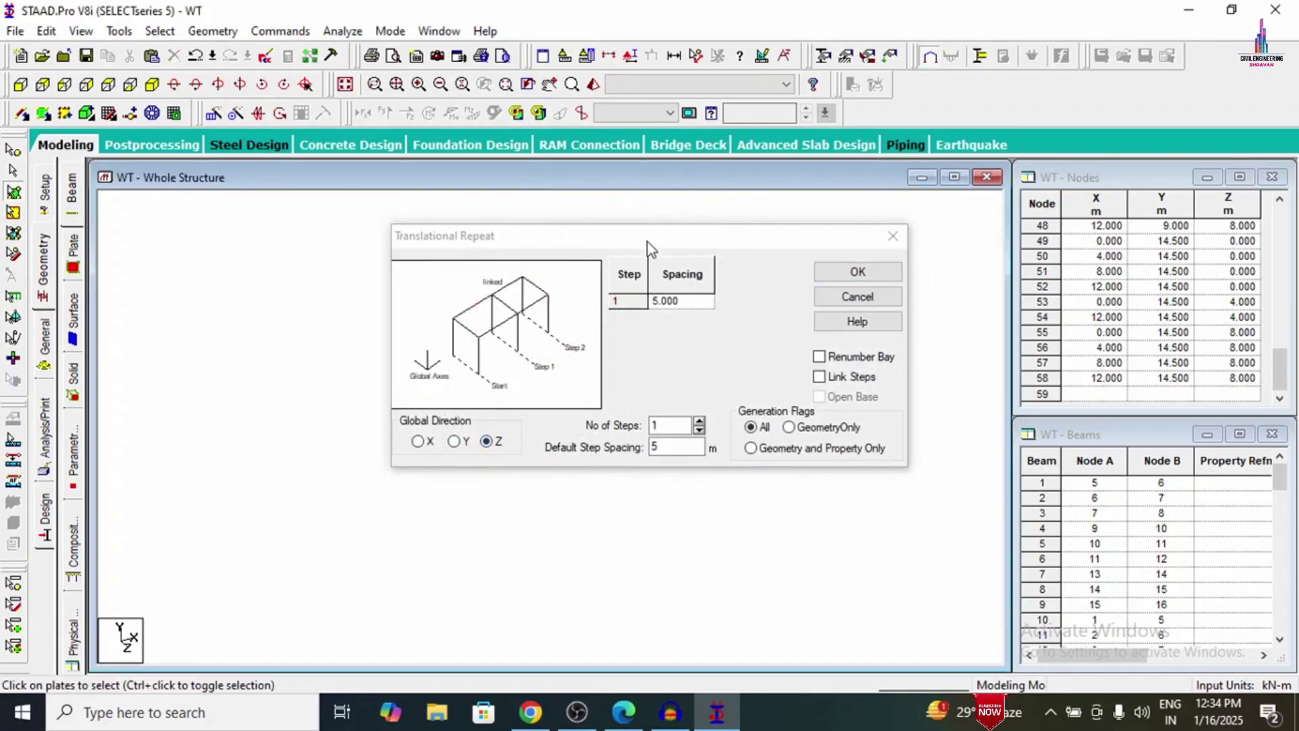
pyautogui.moveTo(647, 237); pyautogui.dragTo(946, 13)
pyautogui.doubleClick(954, 223)
pyautogui.moveTo(954, 222); pyautogui.dragTo(938, 259)
pyautogui.write('8')
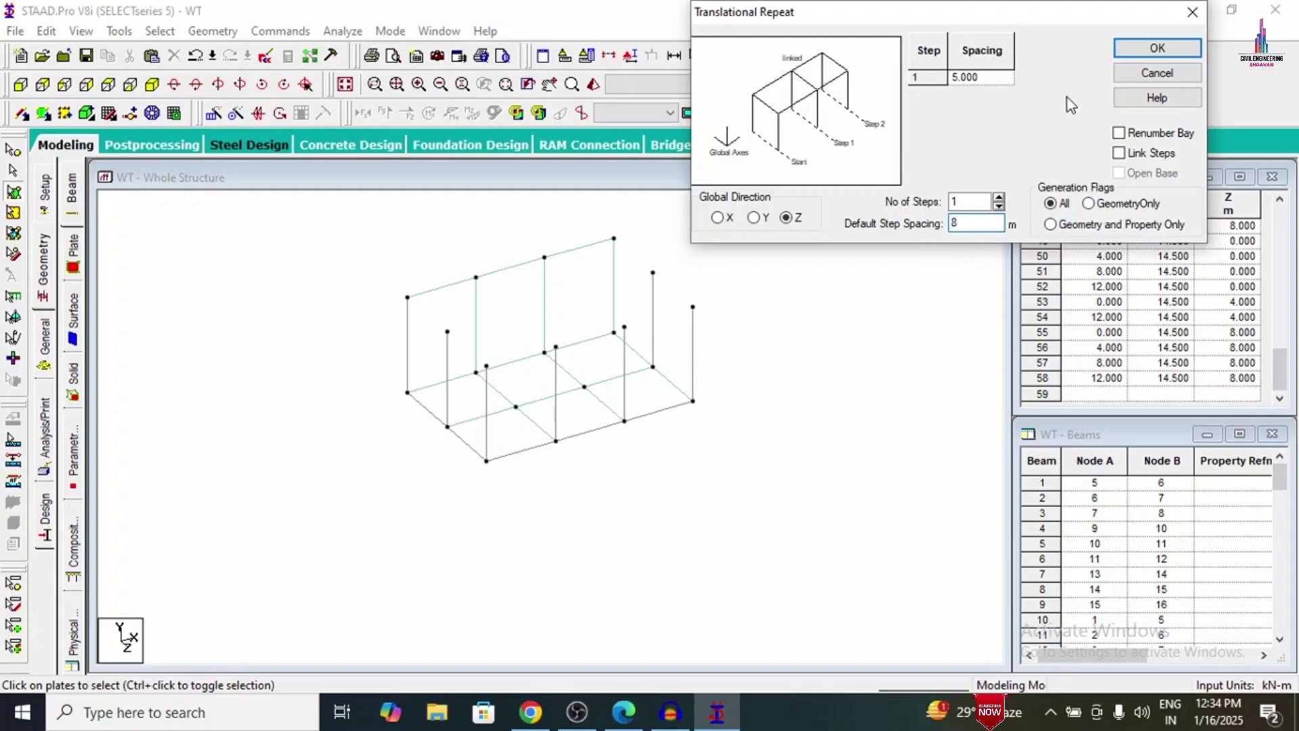
pyautogui.click(1139, 53)
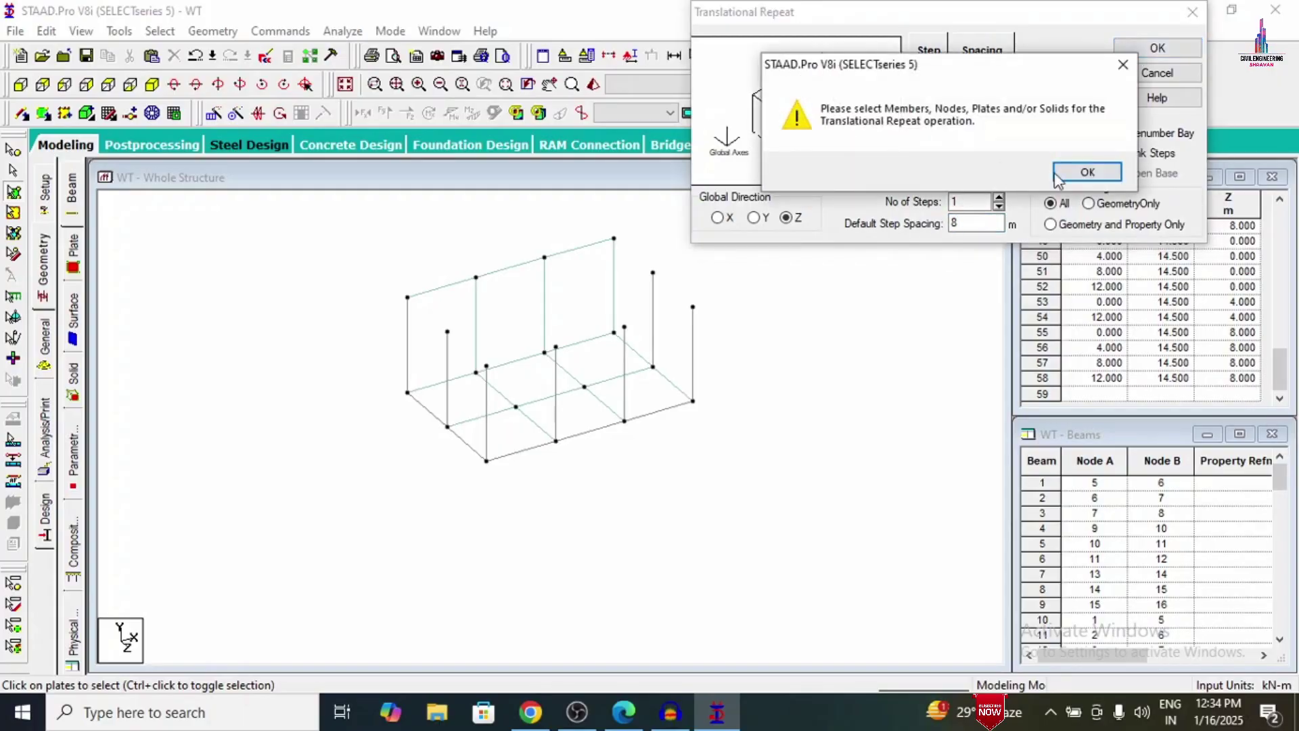
pyautogui.click(1080, 171)
pyautogui.click(474, 330)
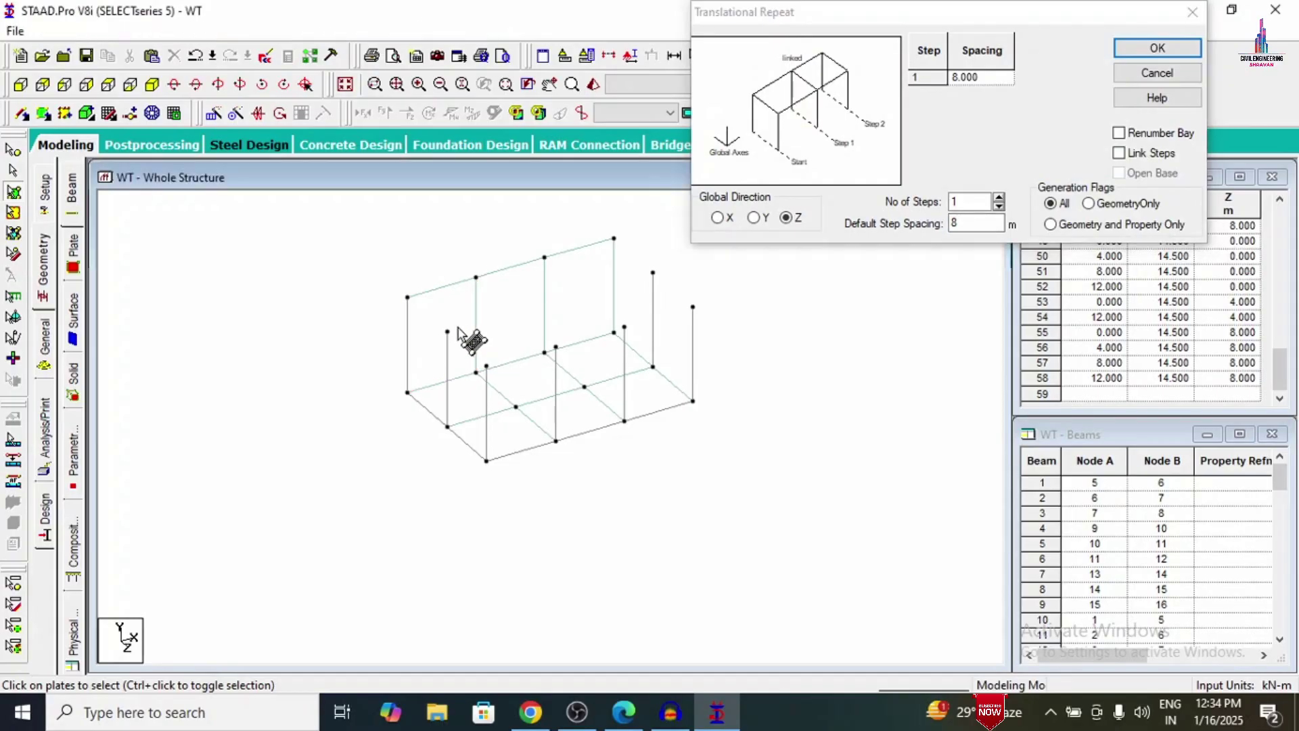
pyautogui.keyDown('ctrl'); pyautogui.click(542, 301); pyautogui.keyUp('ctrl')
pyautogui.keyDown('ctrl'); pyautogui.click(592, 293); pyautogui.keyUp('ctrl')
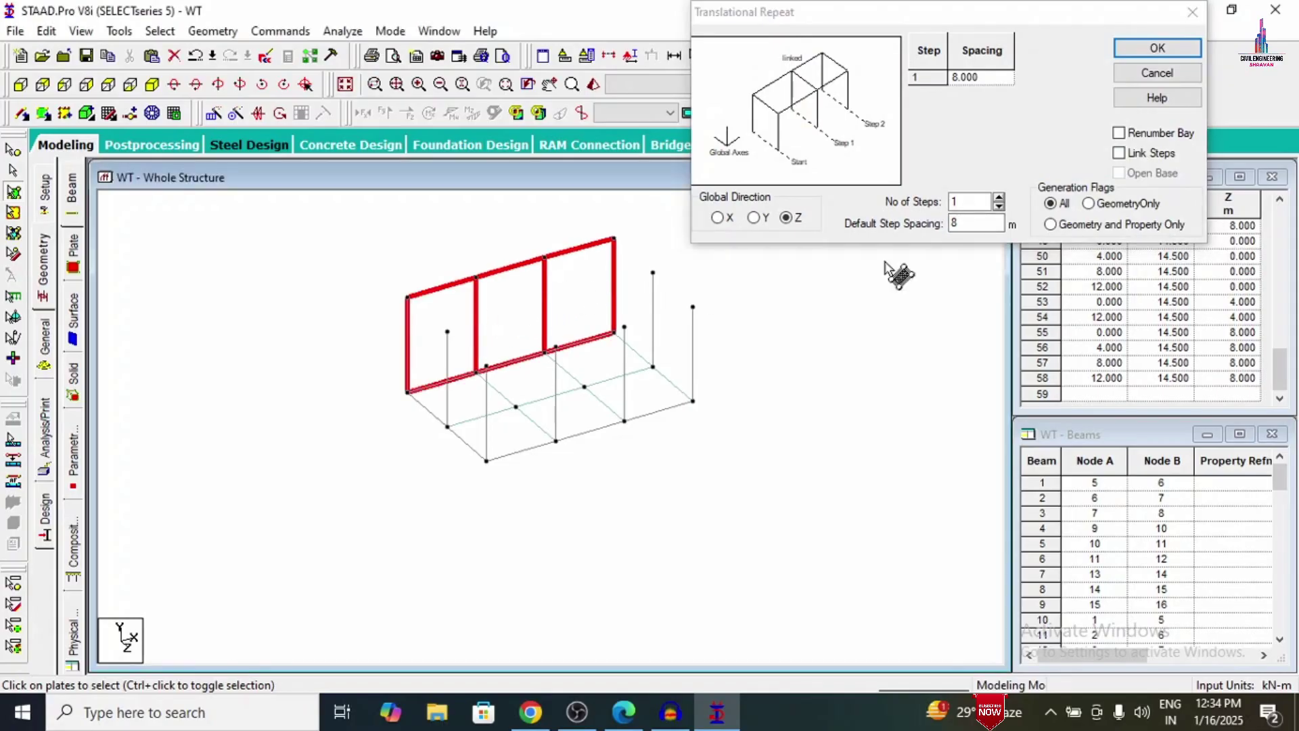
pyautogui.click(1138, 56)
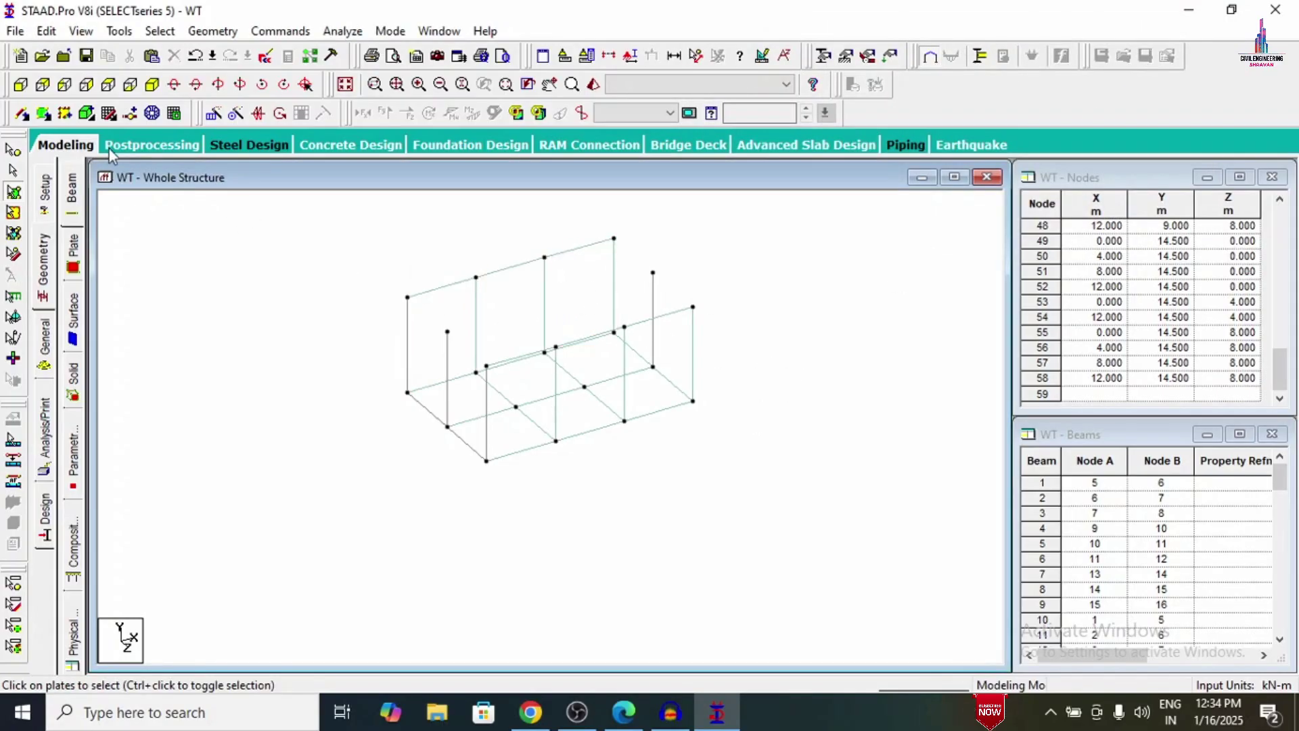
# Step: Add a four-node wall plate in the rear bay of the tank's short side at X = 0
pyautogui.click(45, 114)
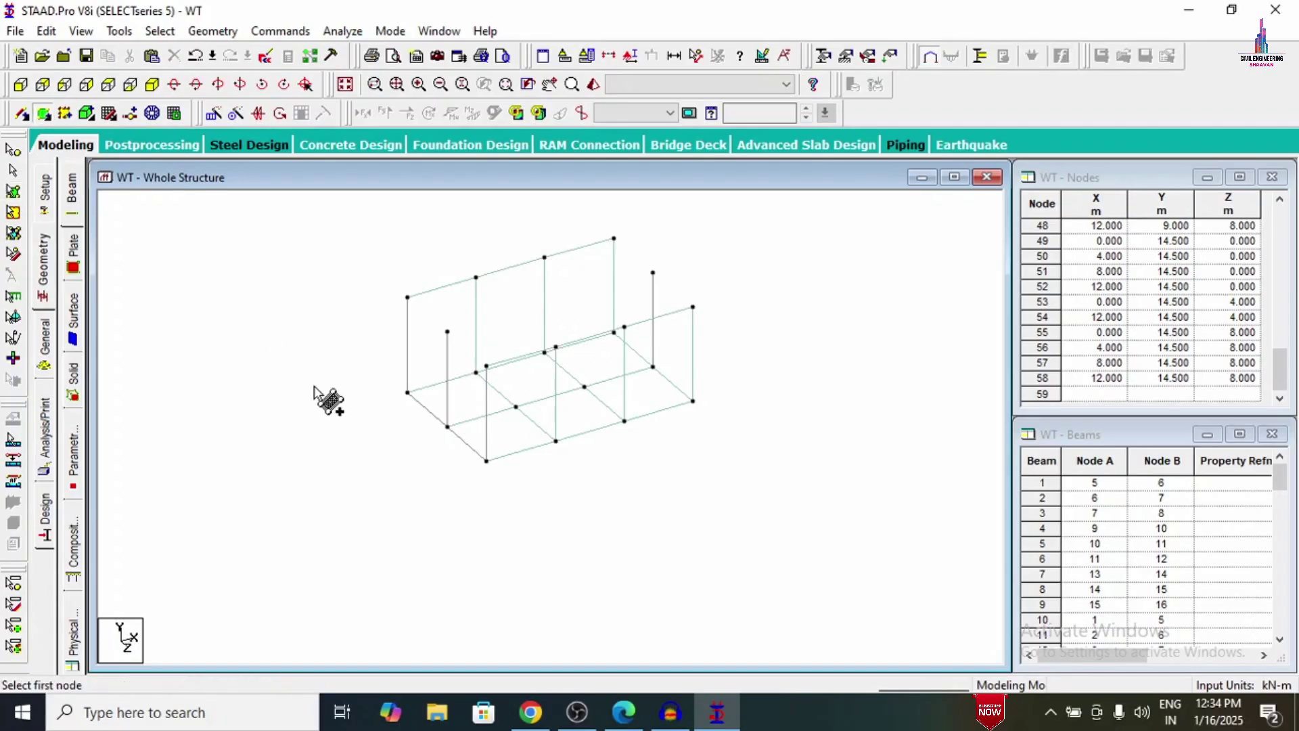
pyautogui.click(407, 393)
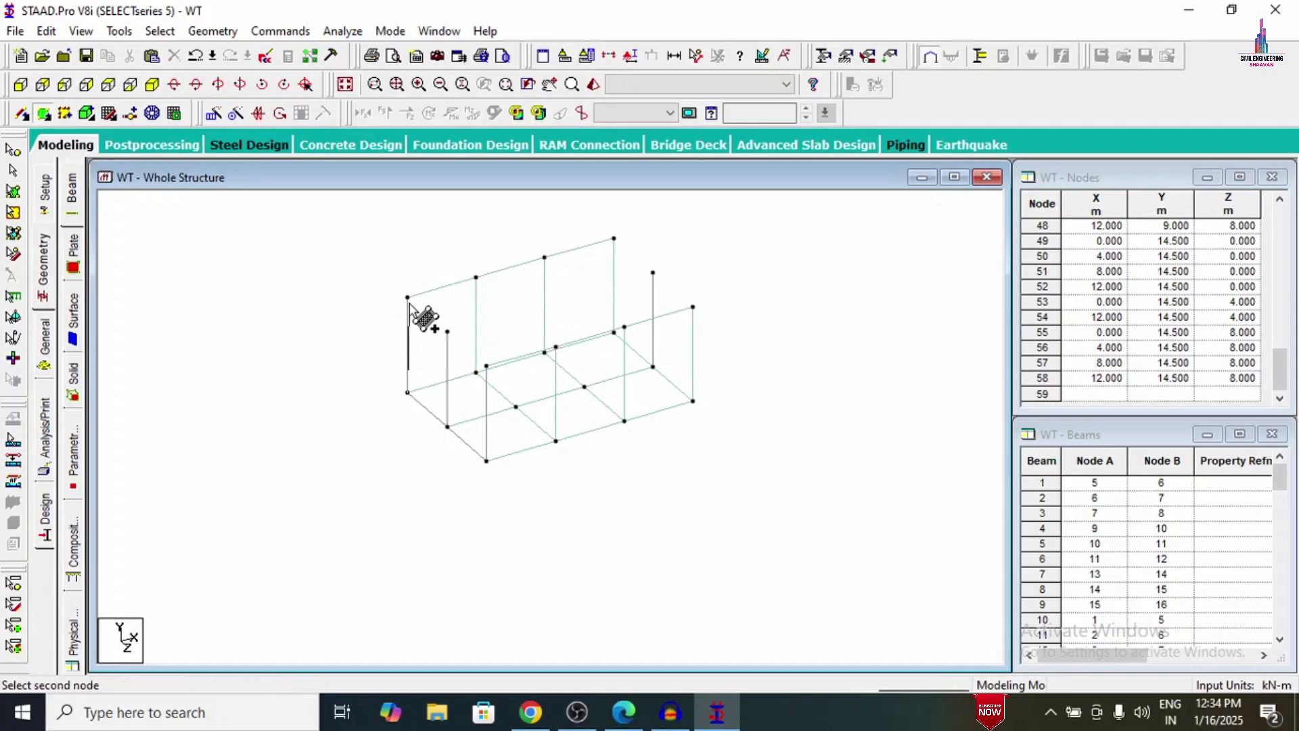
pyautogui.click(407, 297)
pyautogui.click(448, 332)
pyautogui.press('Escape')
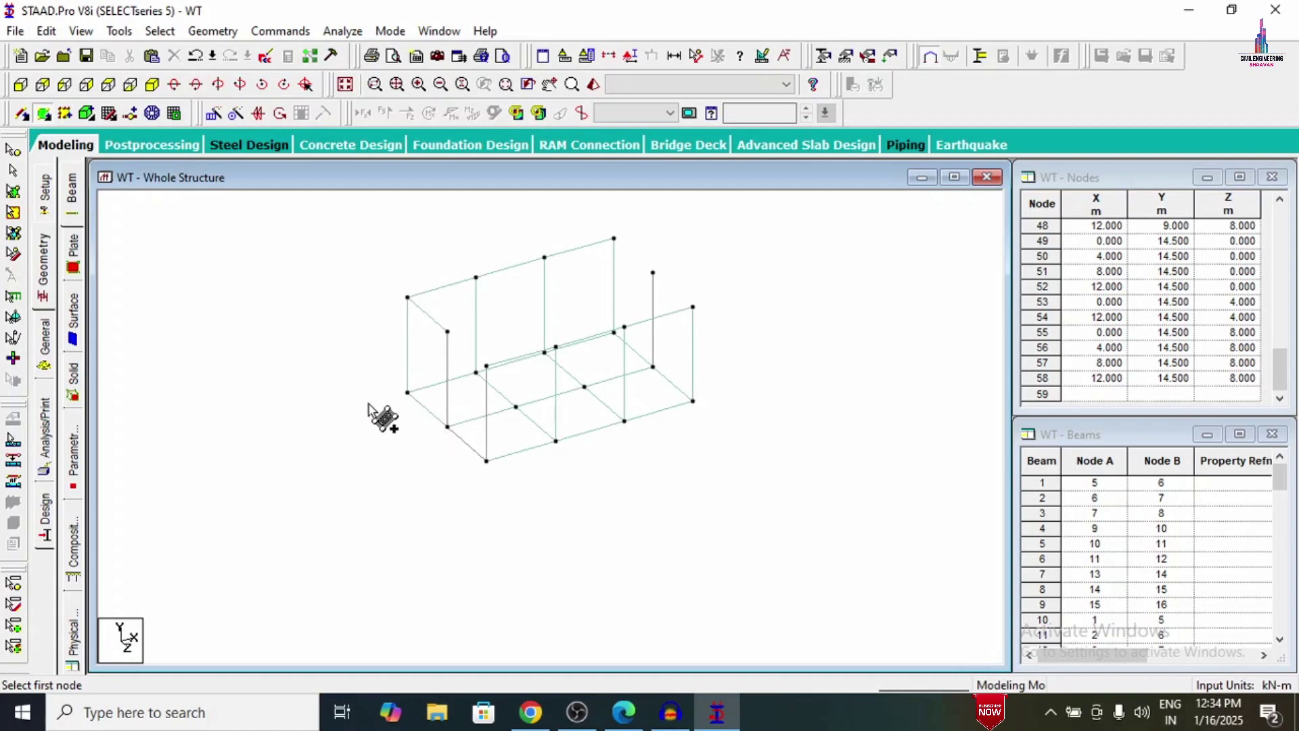
# Step: Repeat the short-side wall plate along Z in 1 step with 4 m spacing
pyautogui.click(13, 192)
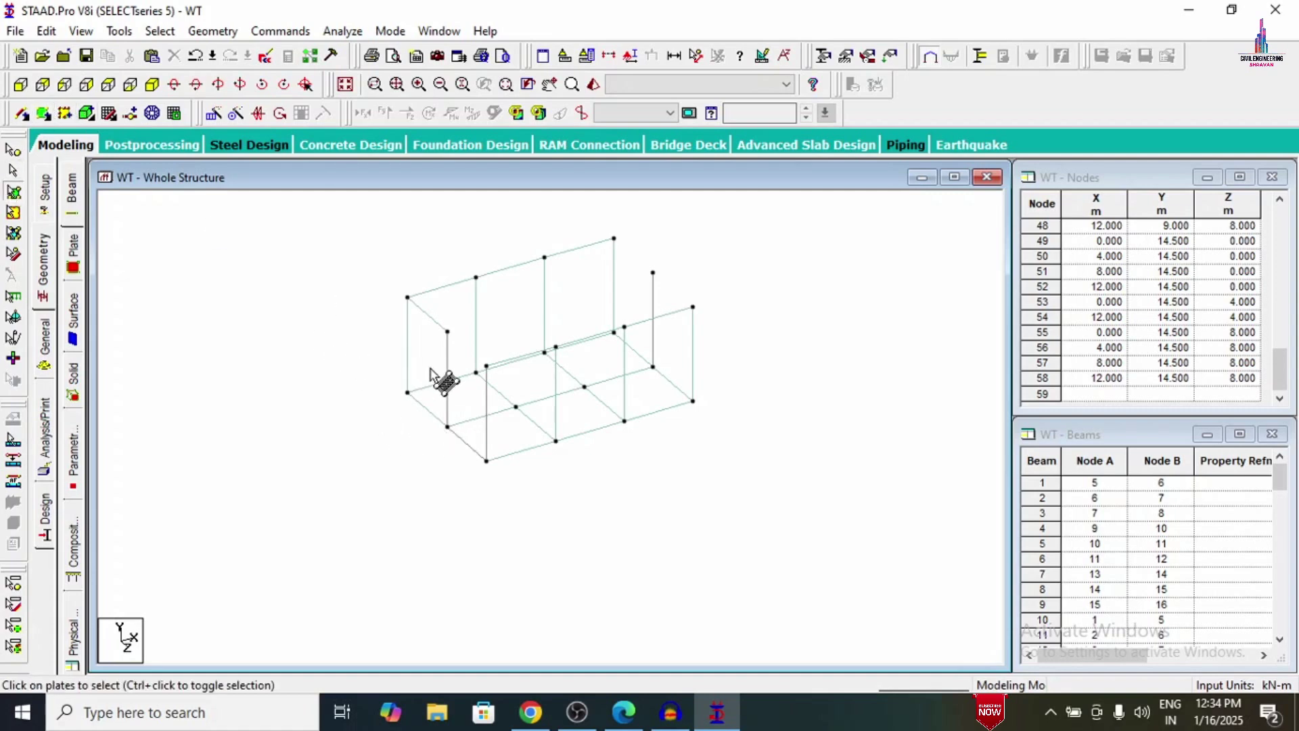
pyautogui.click(438, 377)
pyautogui.click(236, 114)
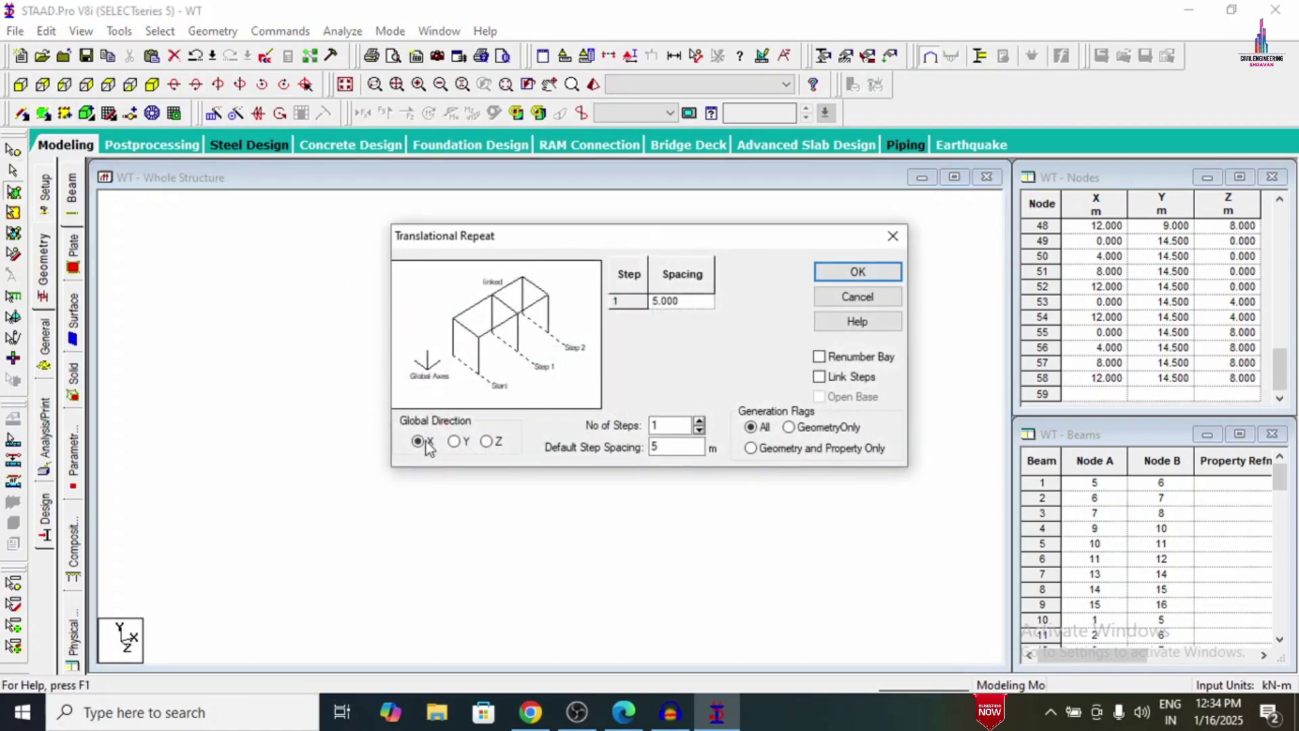
pyautogui.doubleClick(647, 448)
pyautogui.write('4')
pyautogui.click(860, 272)
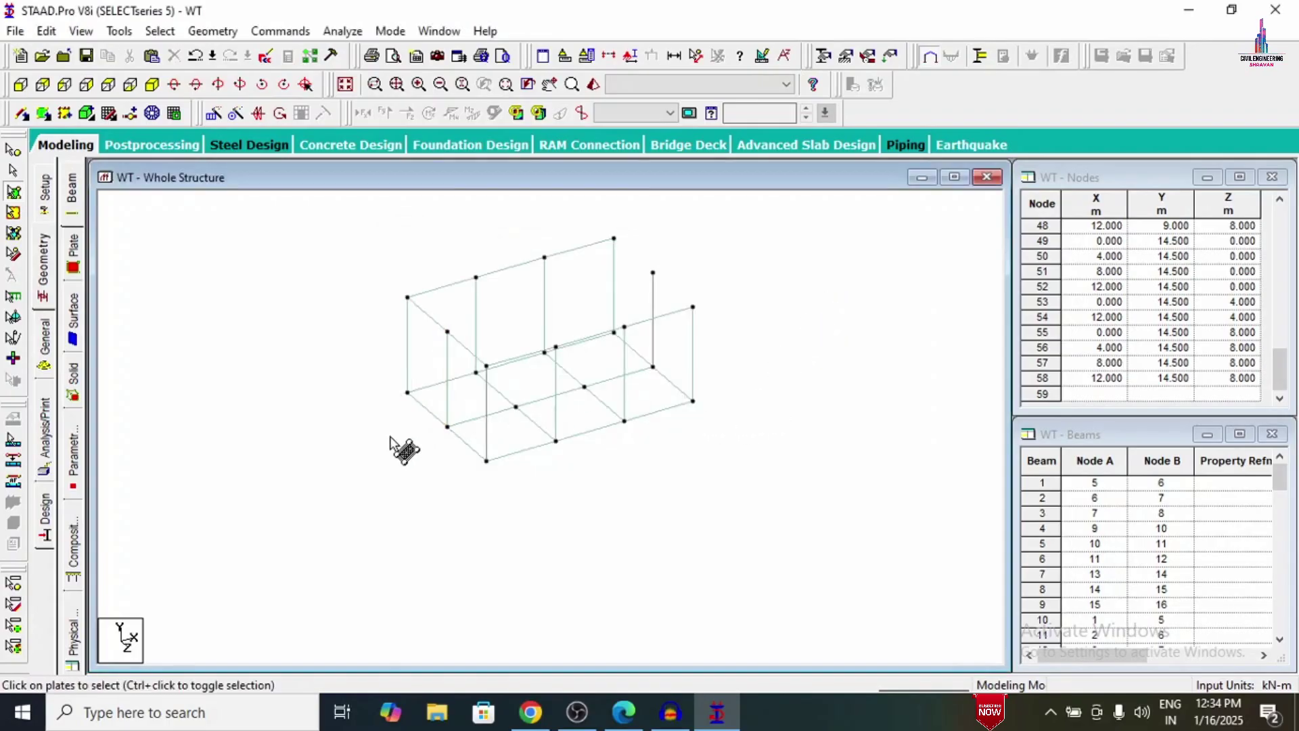
# Step: Repeat the two short-side wall plates at X = 0 along X in 1 step with 12 m spacing
pyautogui.click(415, 377)
pyautogui.keyDown('ctrl'); pyautogui.click(464, 386); pyautogui.keyUp('ctrl')
pyautogui.click(214, 113)
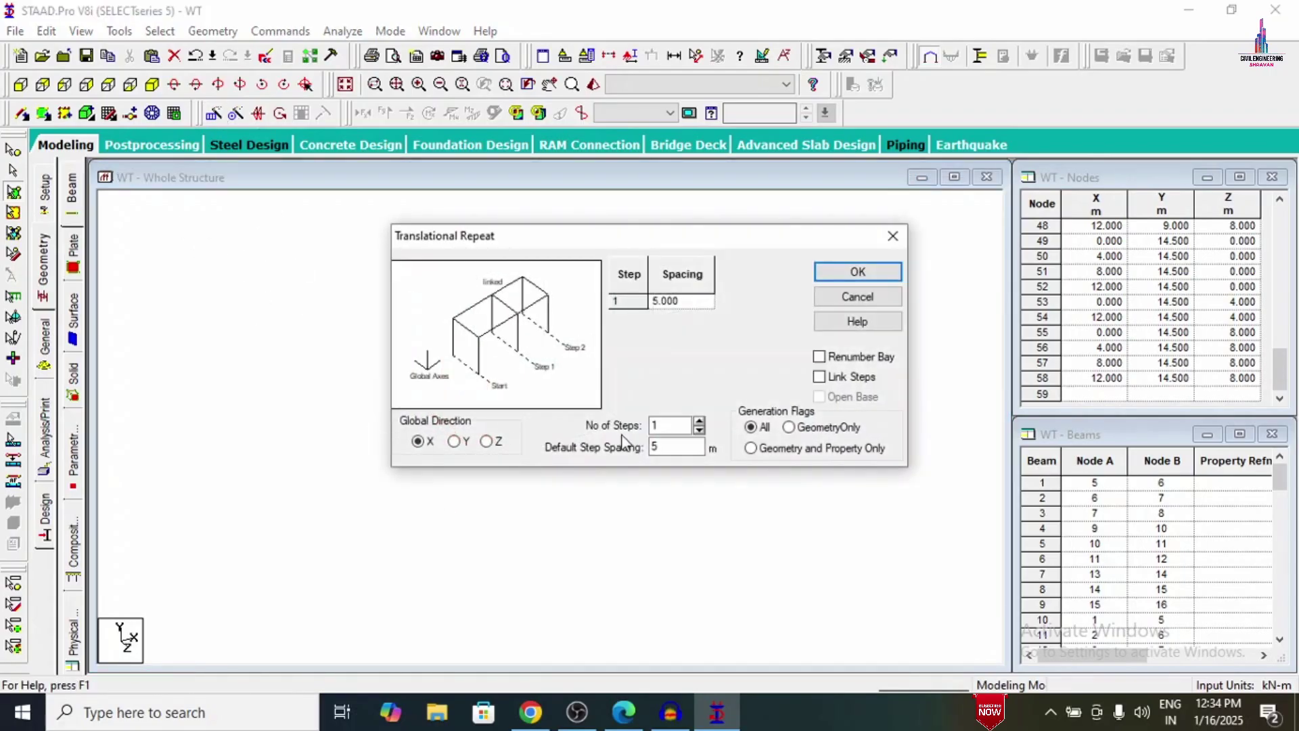
pyautogui.click(662, 425)
pyautogui.doubleClick(662, 446)
pyautogui.click(858, 271)
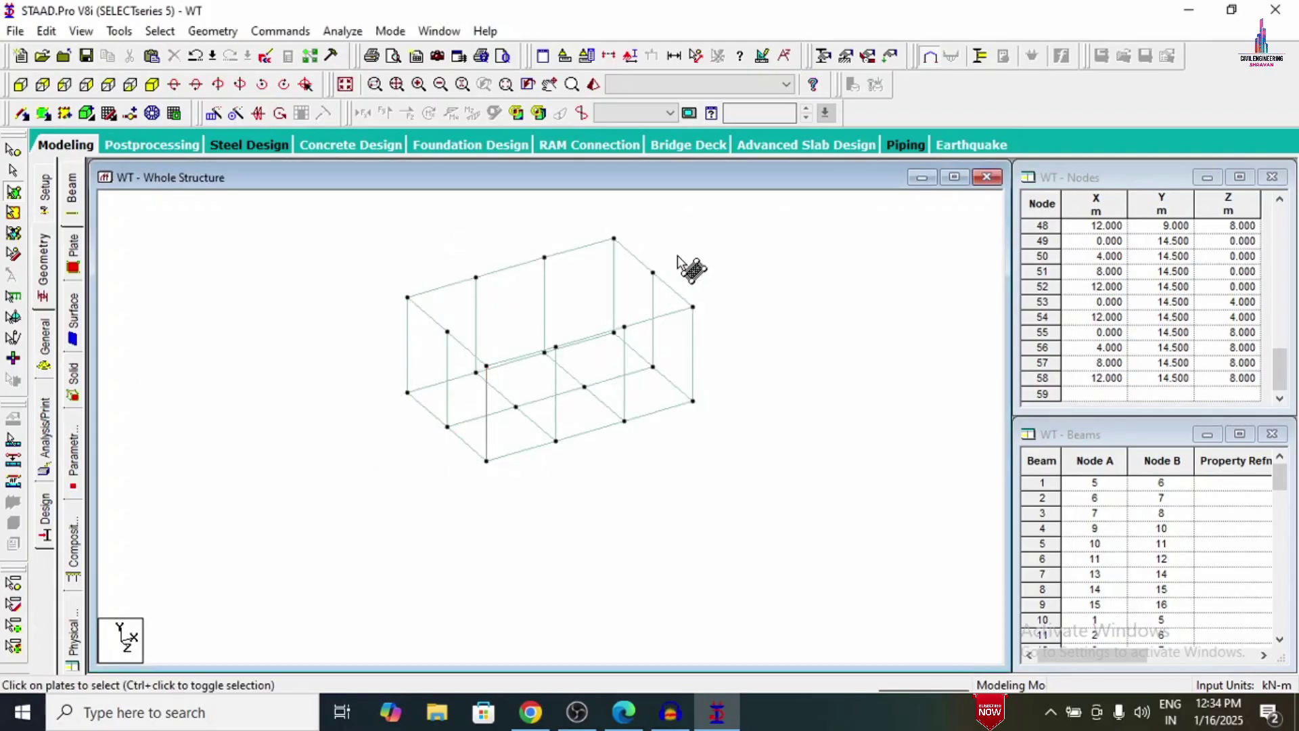
# Step: Delete all vertical beam members along the tank walls and redisplay the whole structure
pyautogui.click(21, 86)
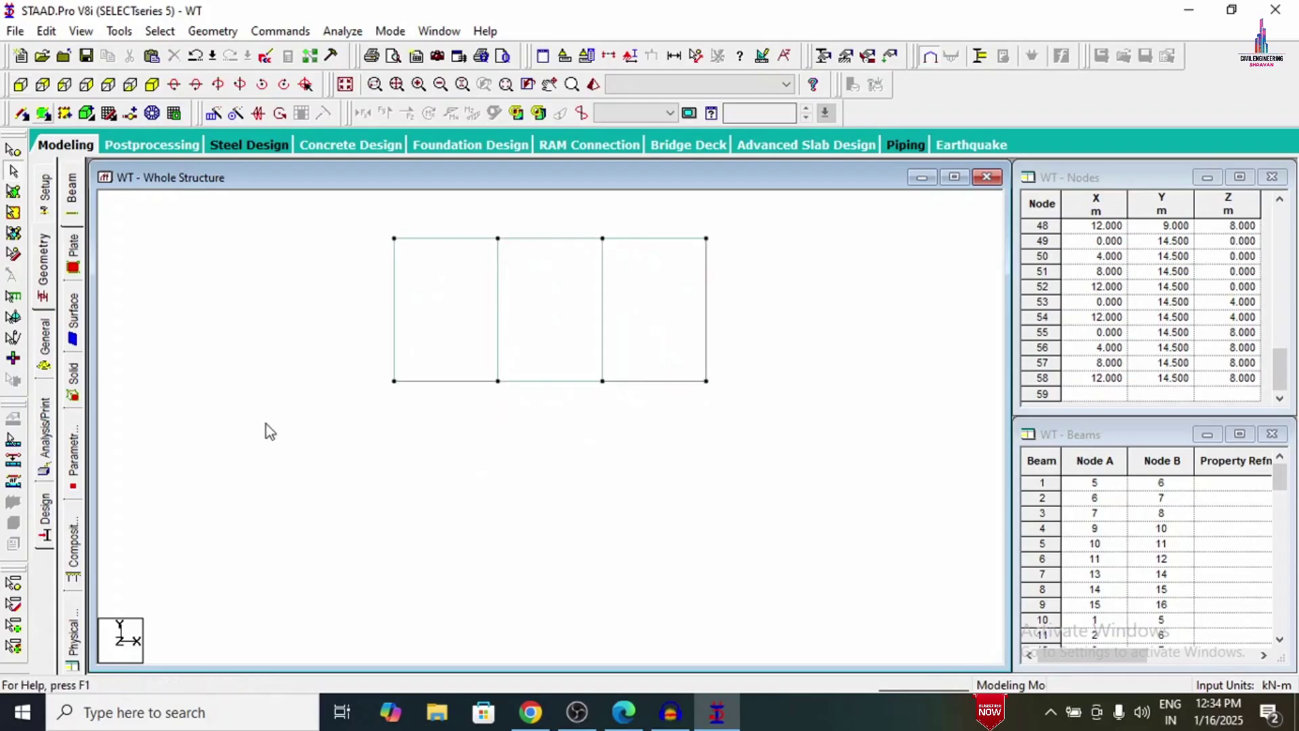
pyautogui.moveTo(346, 225); pyautogui.dragTo(753, 377)
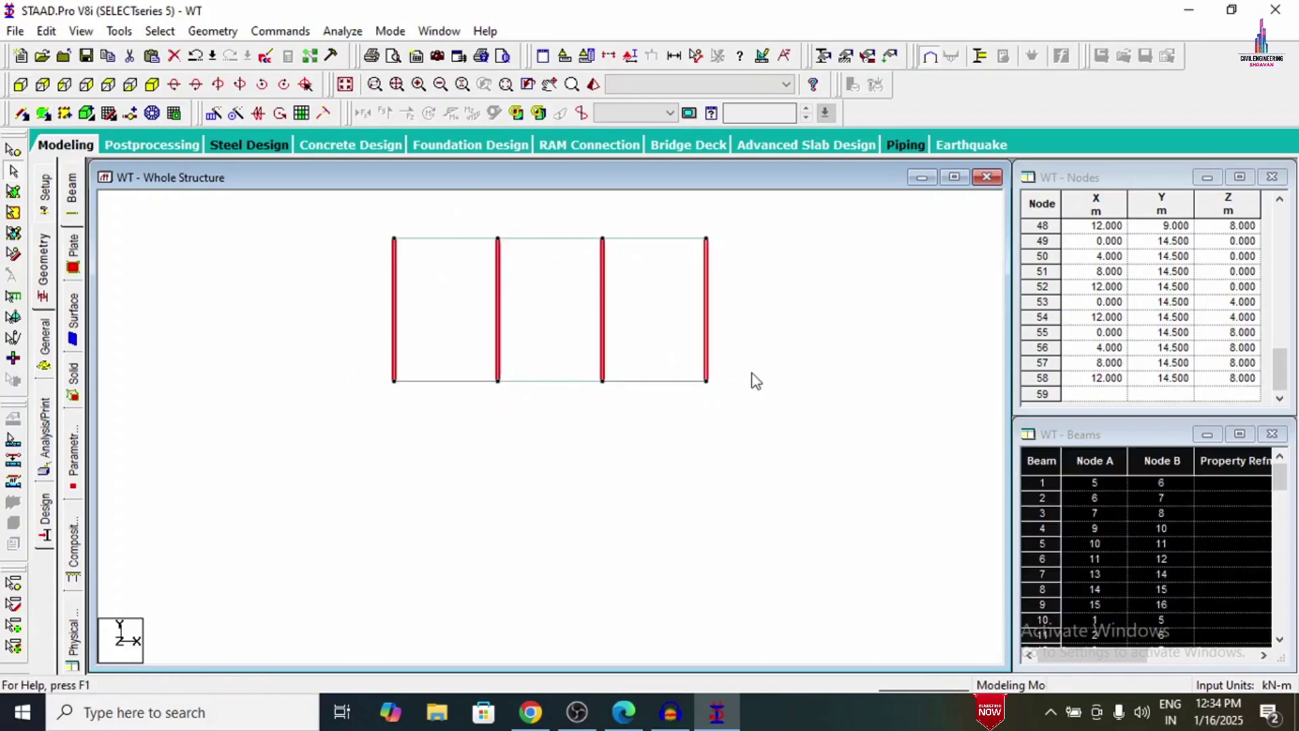
pyautogui.click(149, 85)
pyautogui.press('Delete')
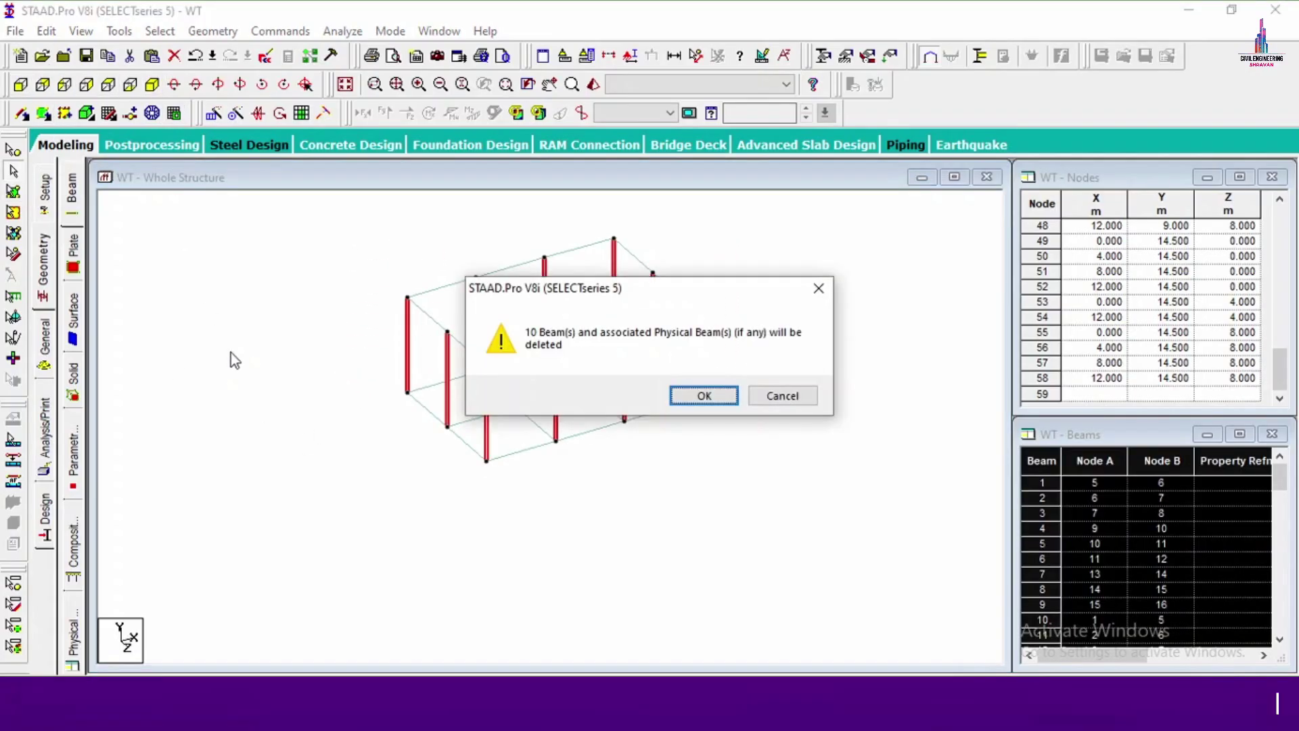
pyautogui.press('Return')
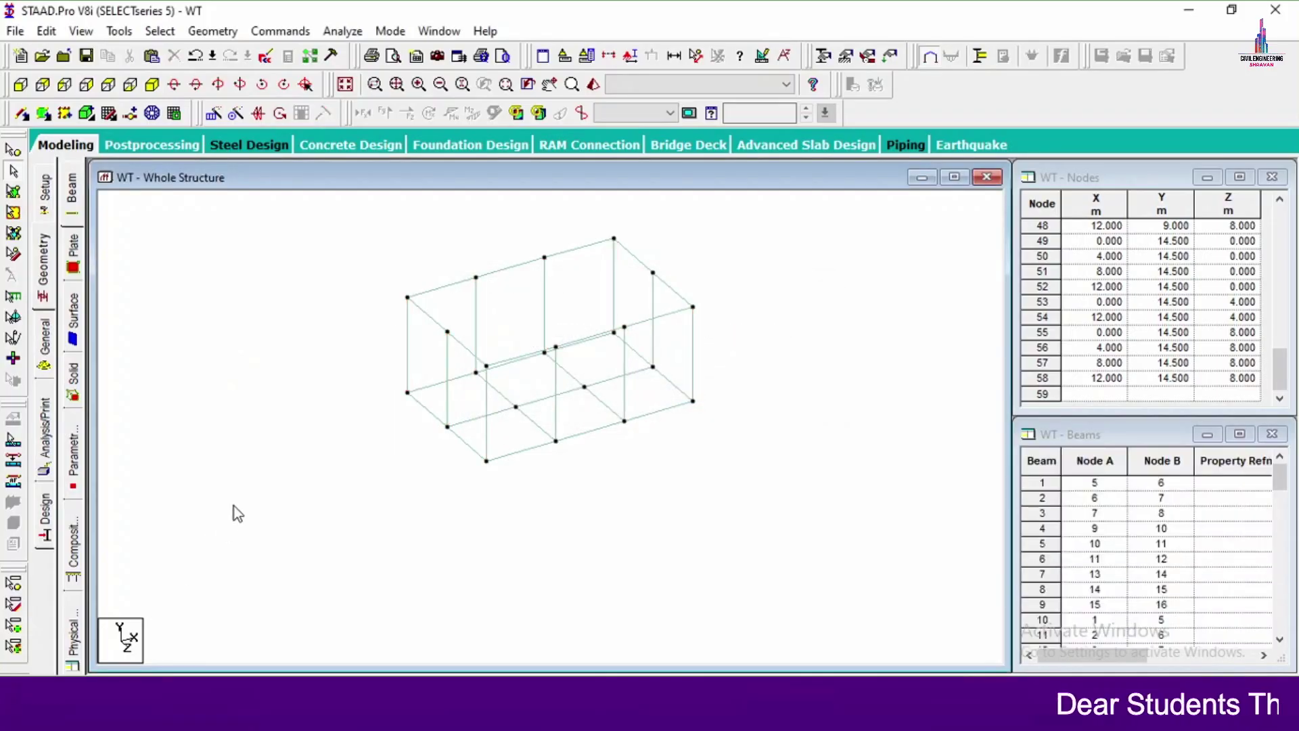
pyautogui.click(345, 86)
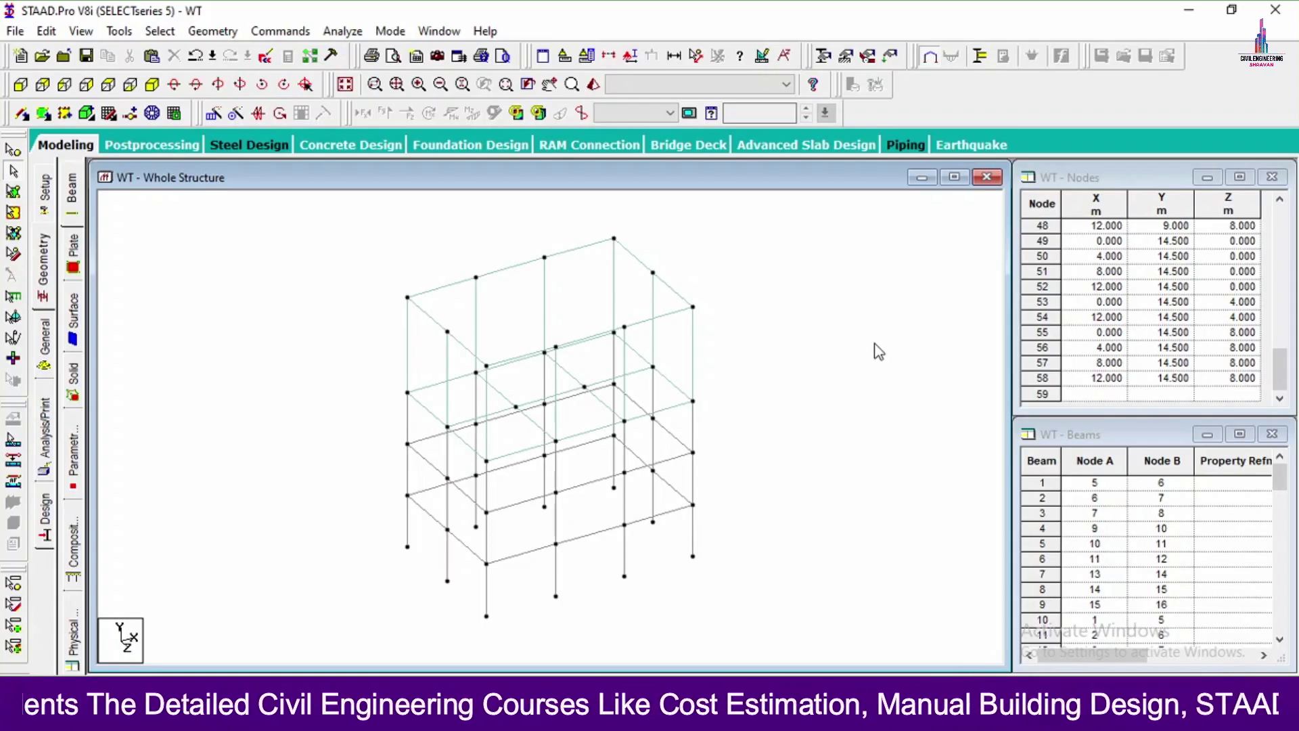
# Step: Measure the tank's length, width and wall height between its corner nodes, and clear the dimensions
pyautogui.click(697, 58)
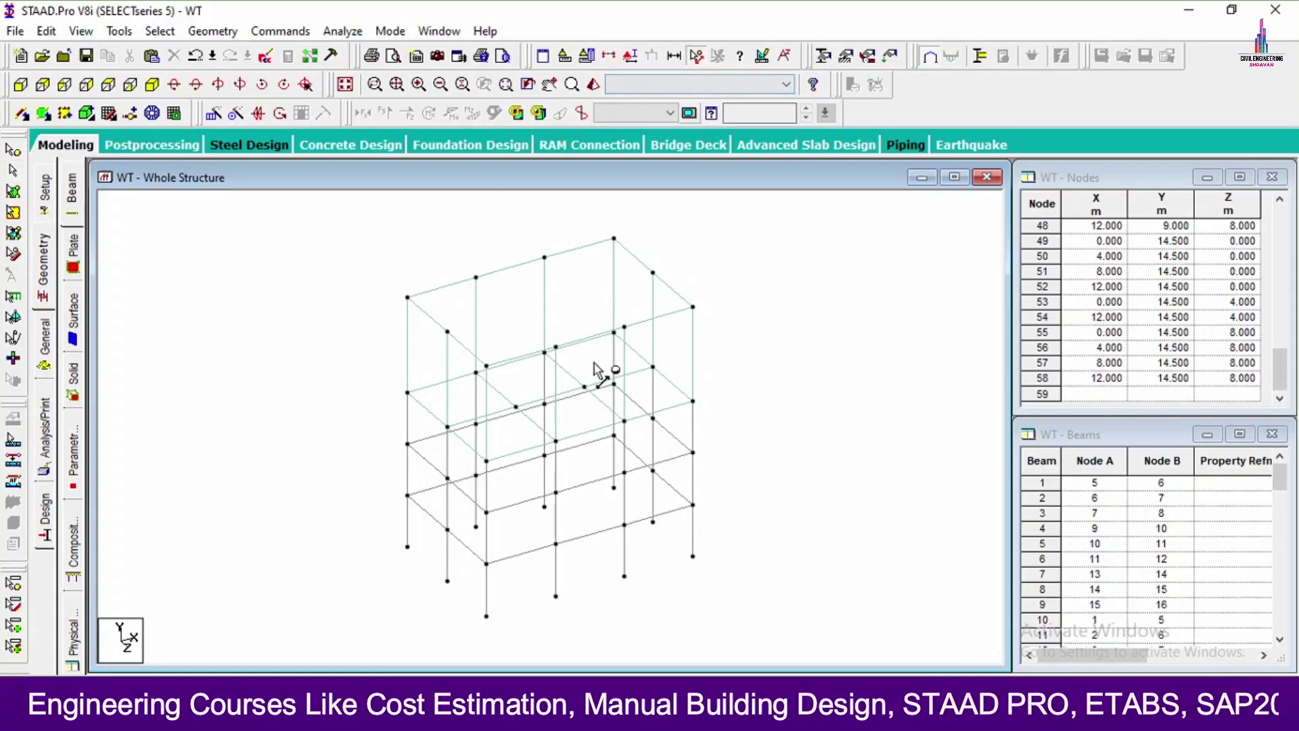
pyautogui.click(486, 461)
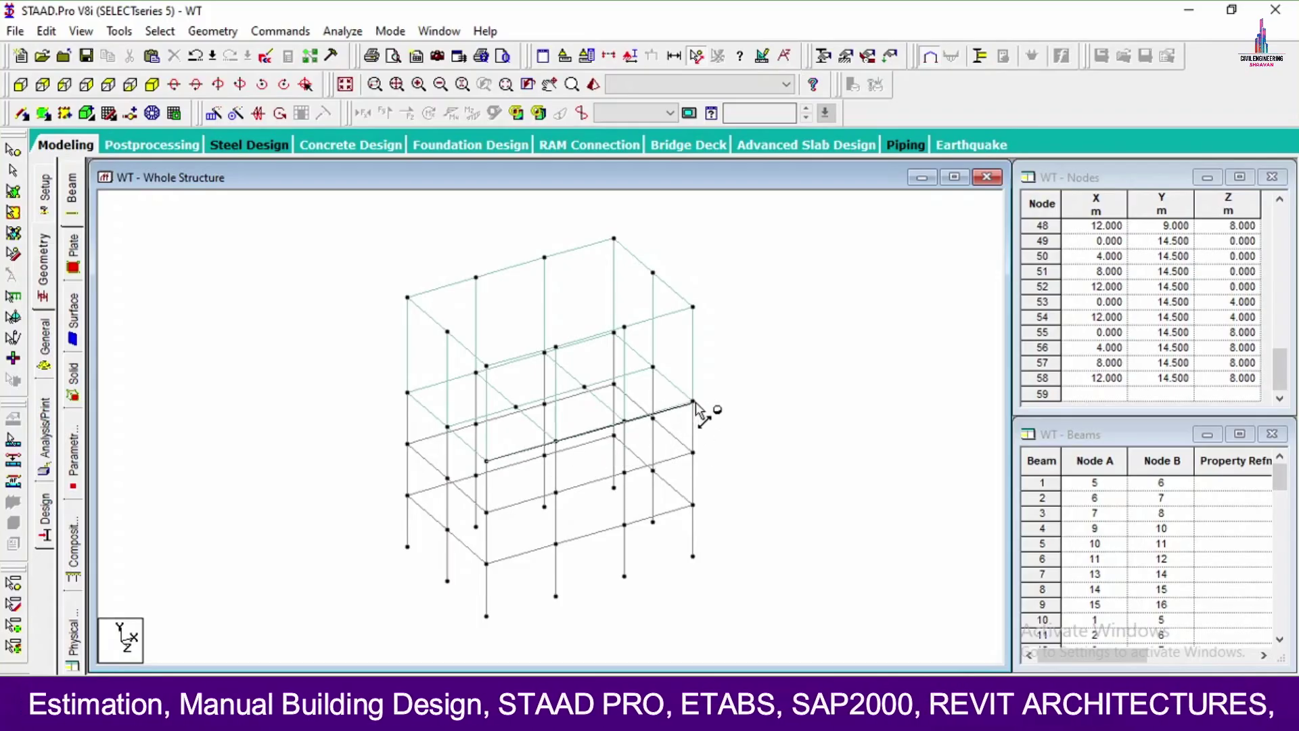
pyautogui.click(694, 402)
pyautogui.click(613, 332)
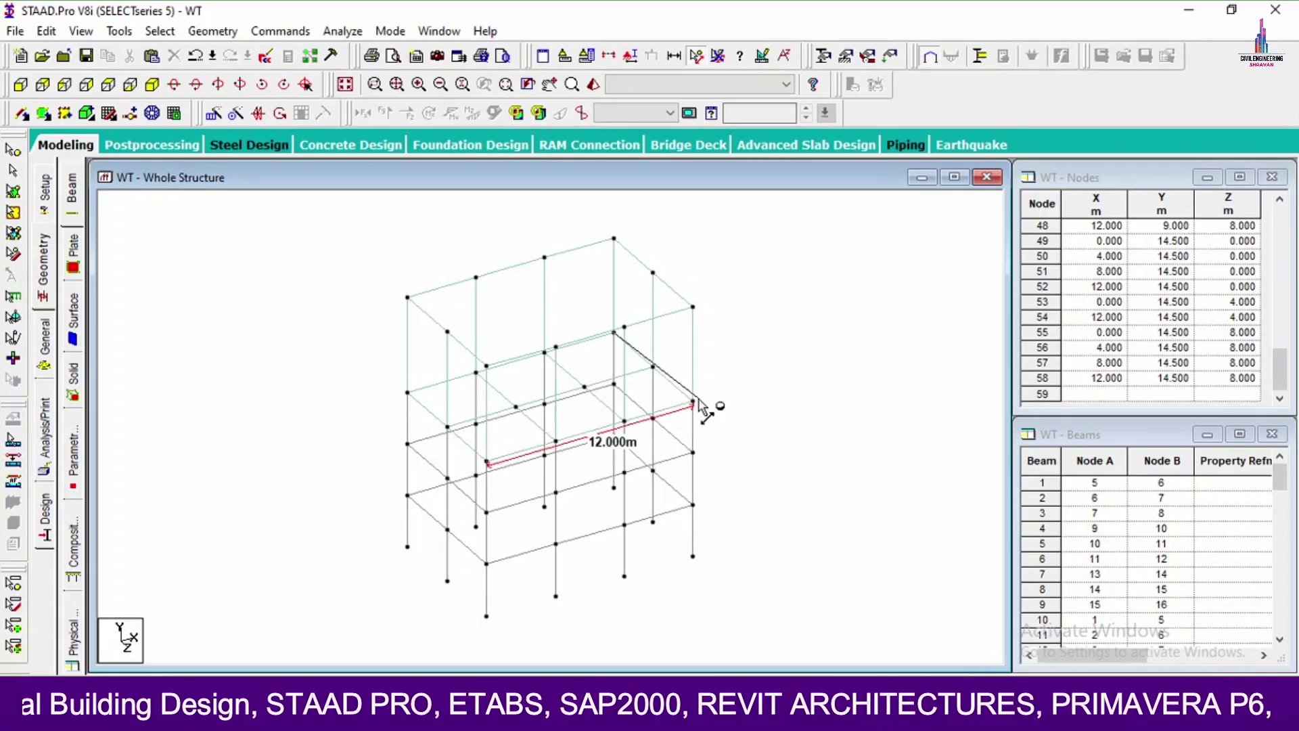
pyautogui.click(693, 402)
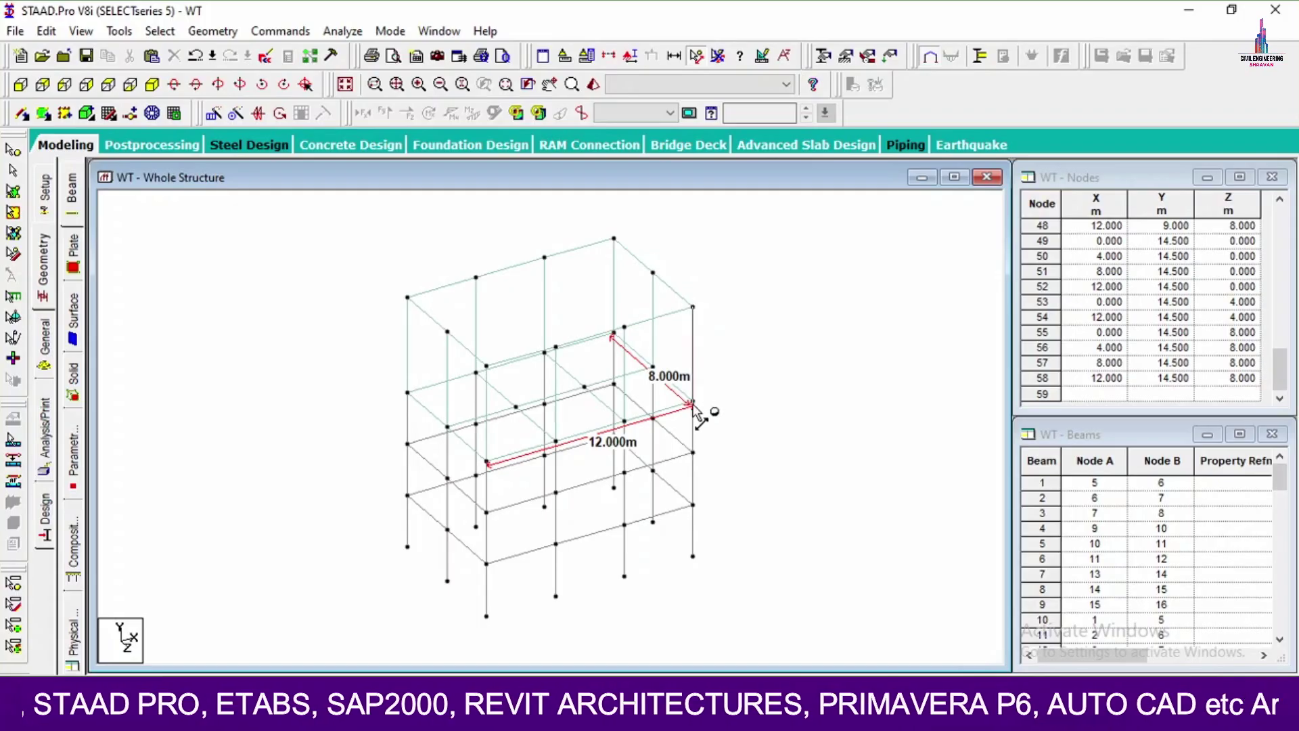
pyautogui.click(693, 307)
pyautogui.click(719, 57)
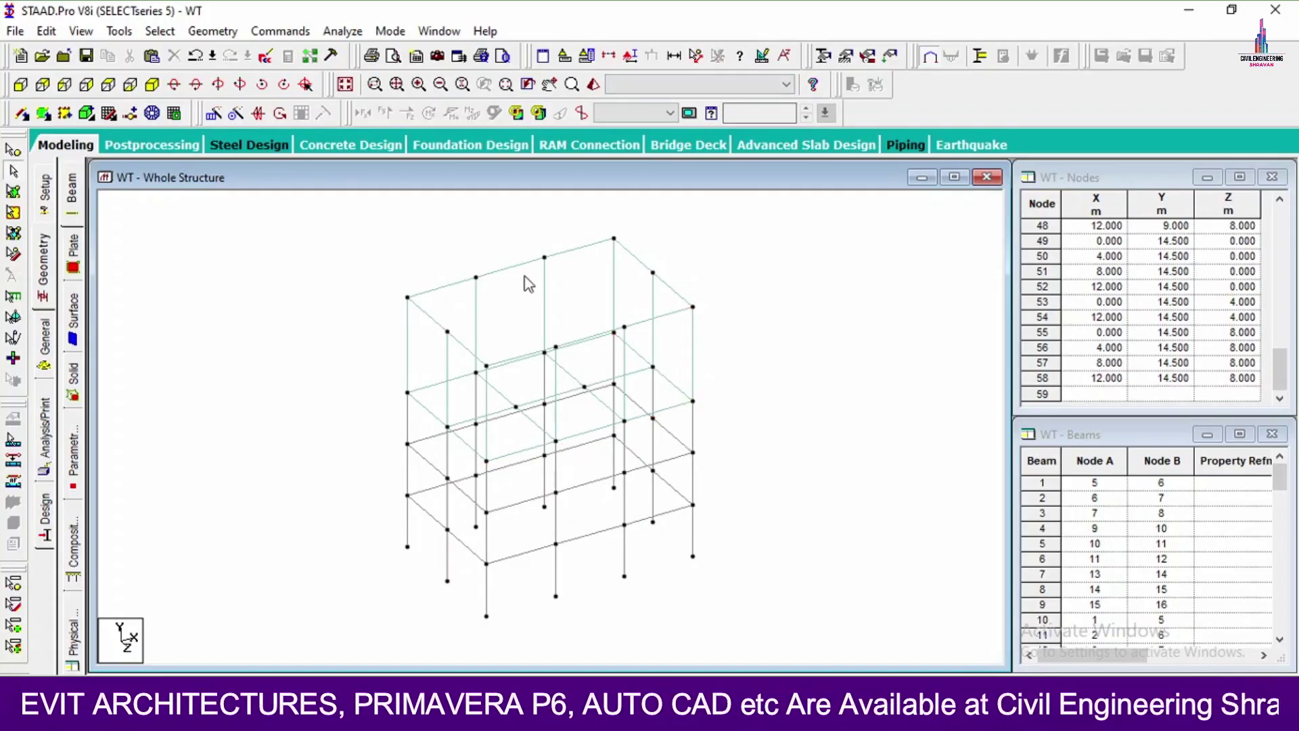
# Step: Define a rectangular concrete section with YD 0.46 m and ZD 0.46 m
pyautogui.click(45, 338)
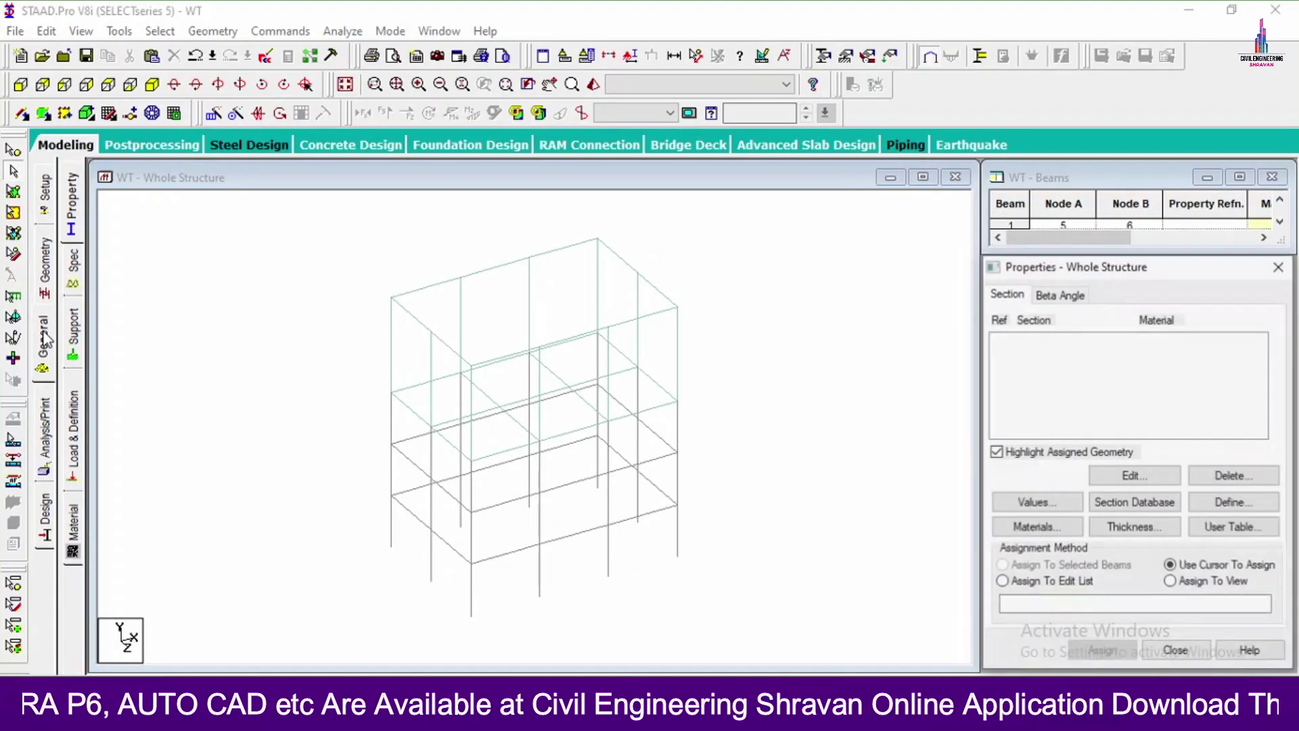
pyautogui.click(1273, 502)
pyautogui.click(374, 205)
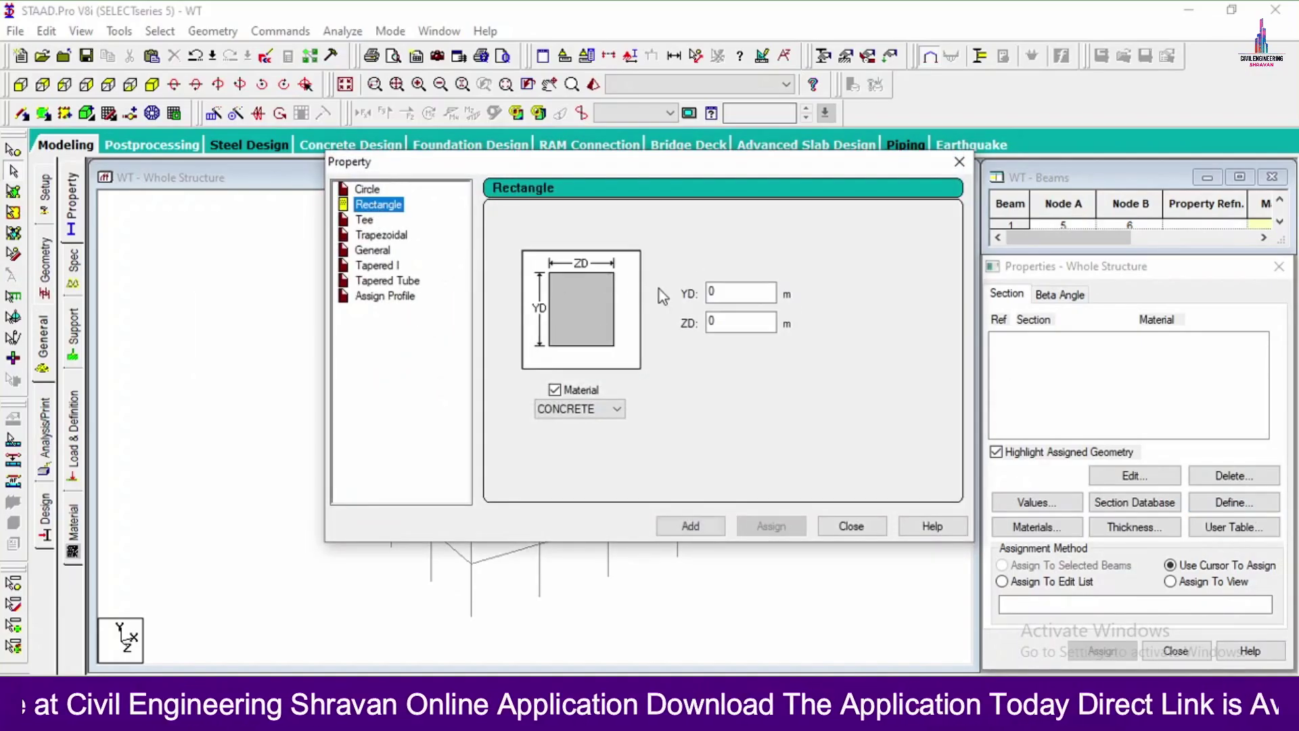
pyautogui.click(763, 292)
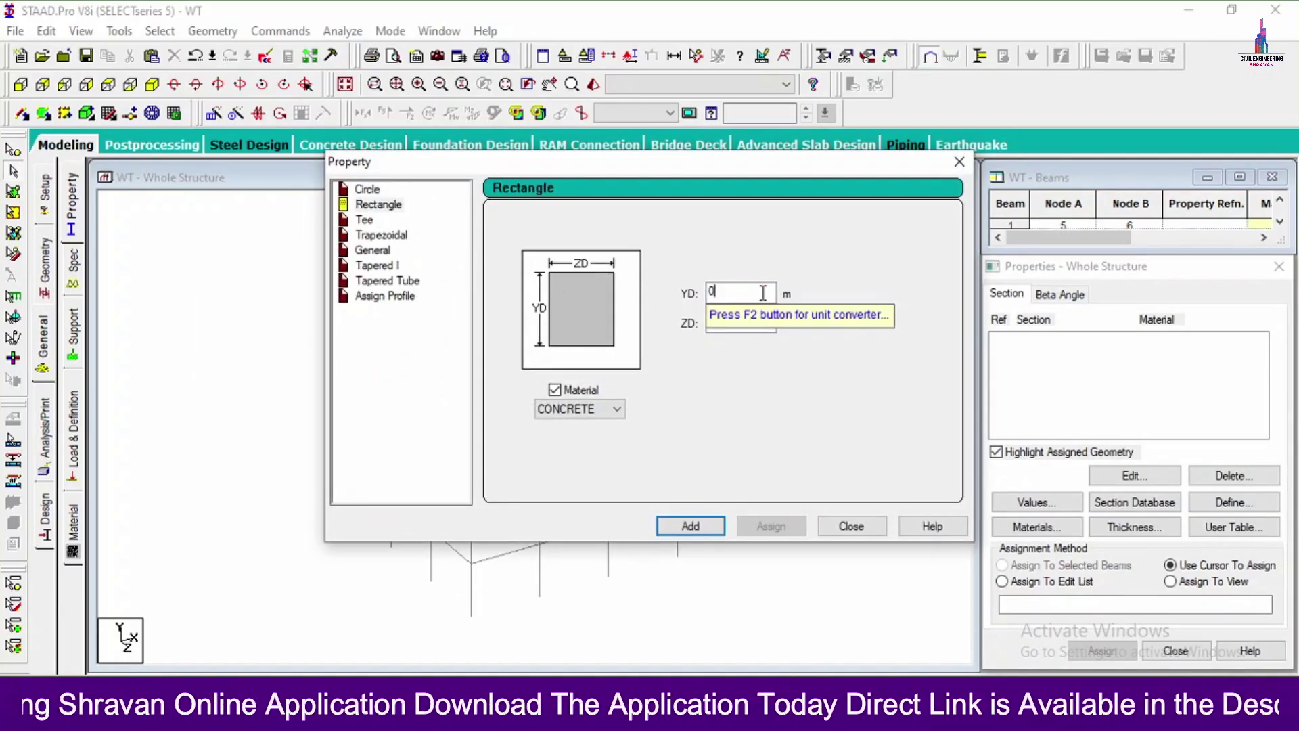
pyautogui.write('.46')
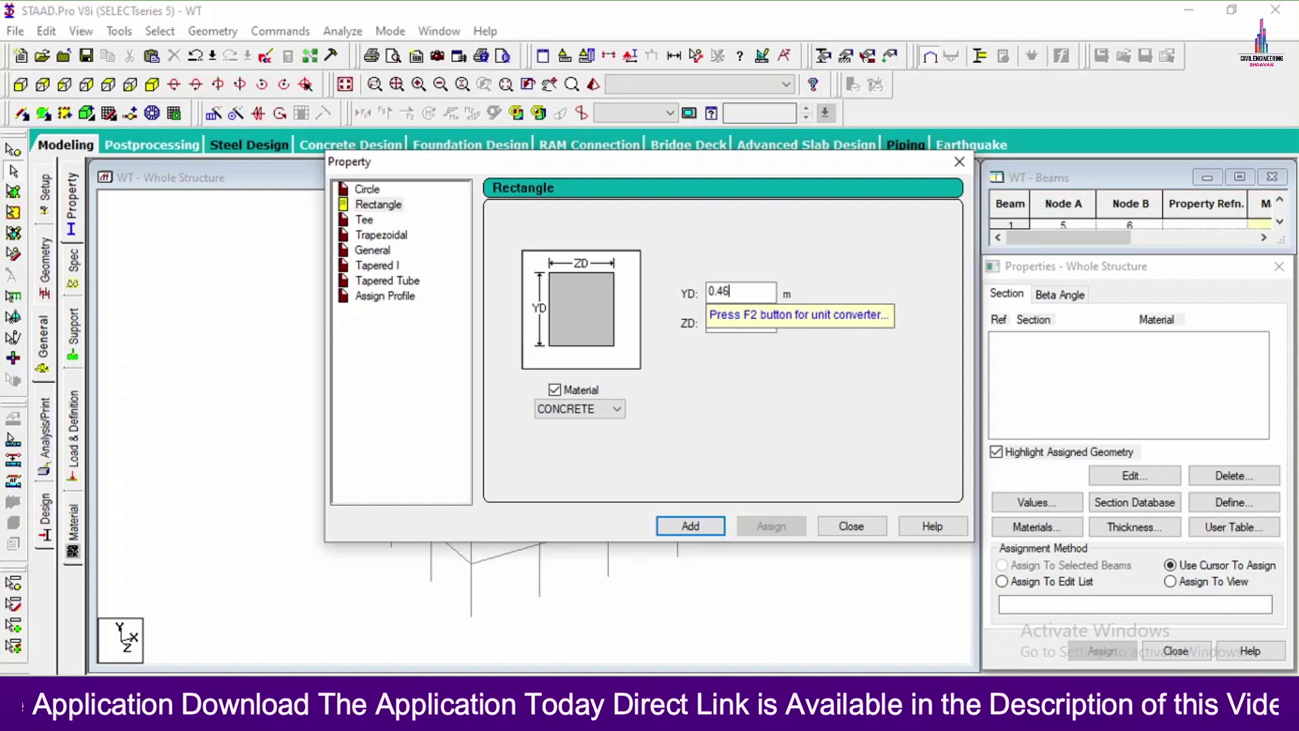
pyautogui.press('Tab')
pyautogui.write('0.46')
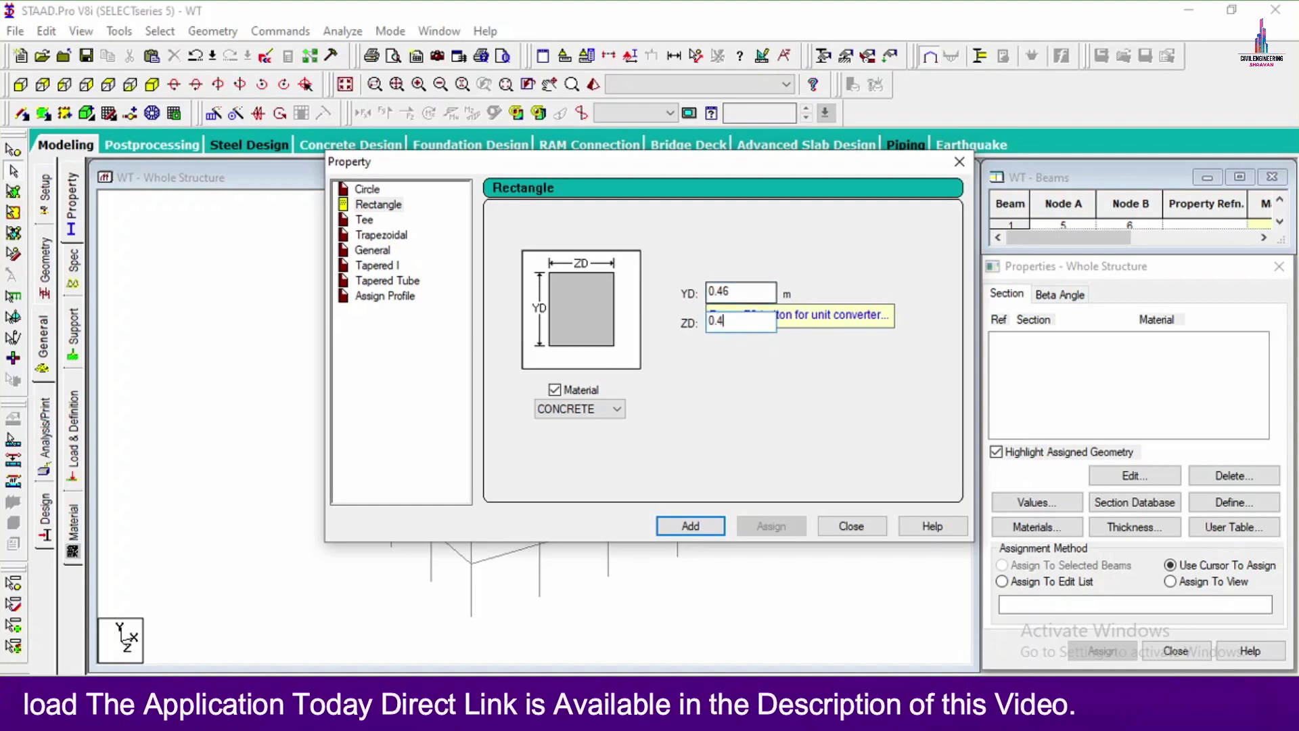
pyautogui.click(690, 525)
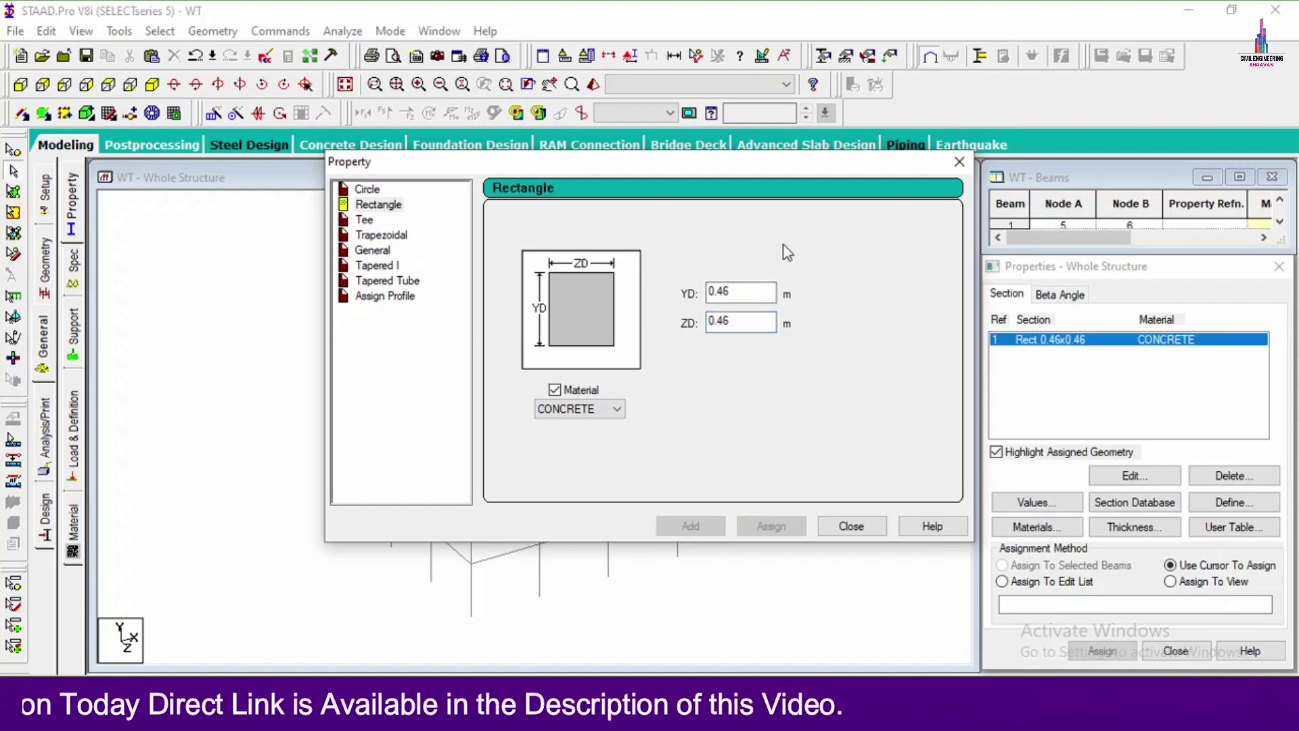
# Step: Add a second rectangular concrete section with YD 0.46 m and ZD 0.3 m
pyautogui.doubleClick(755, 320)
pyautogui.write('0.3')
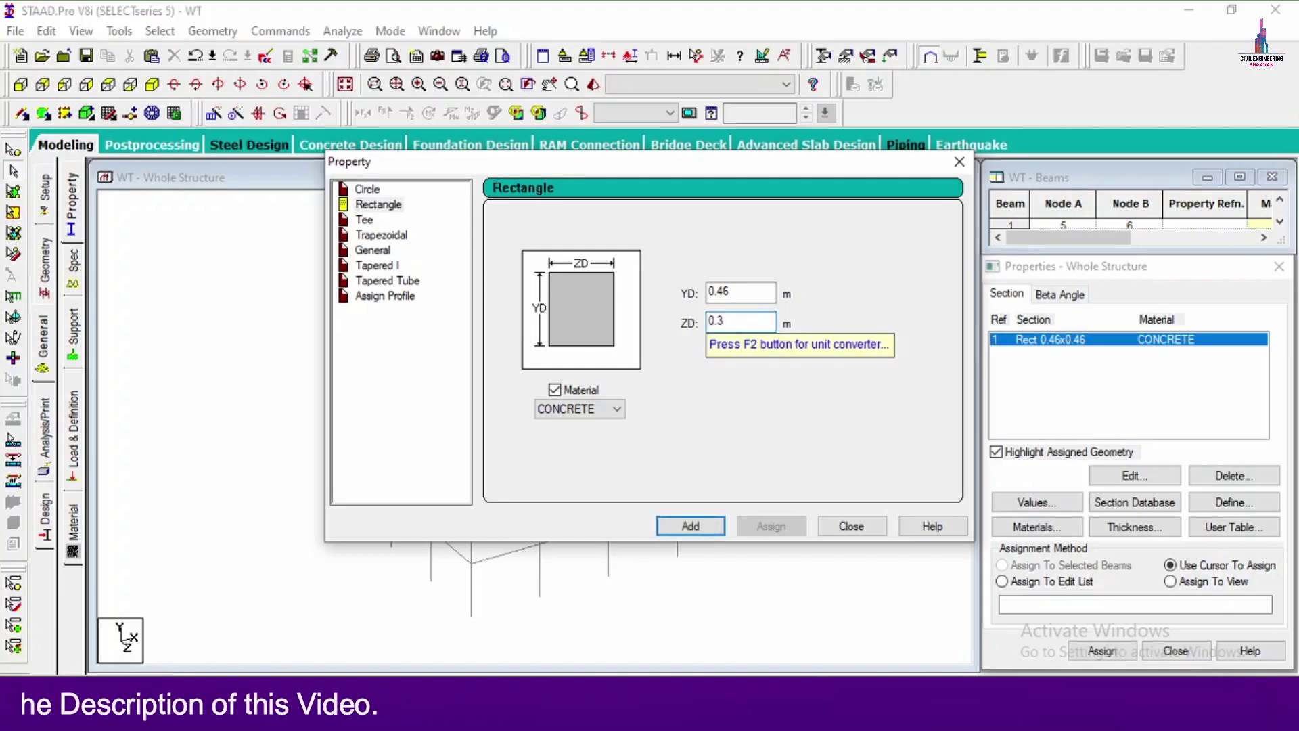
pyautogui.press('Return')
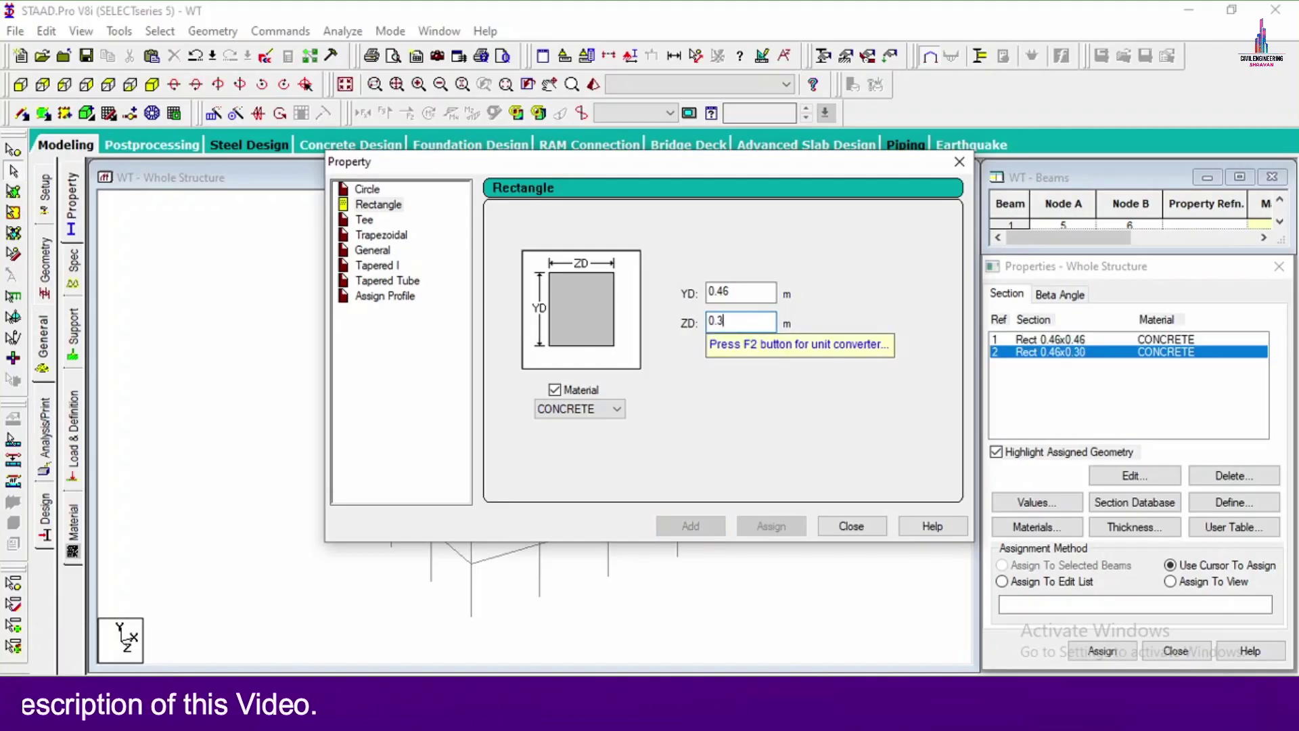
pyautogui.click(851, 527)
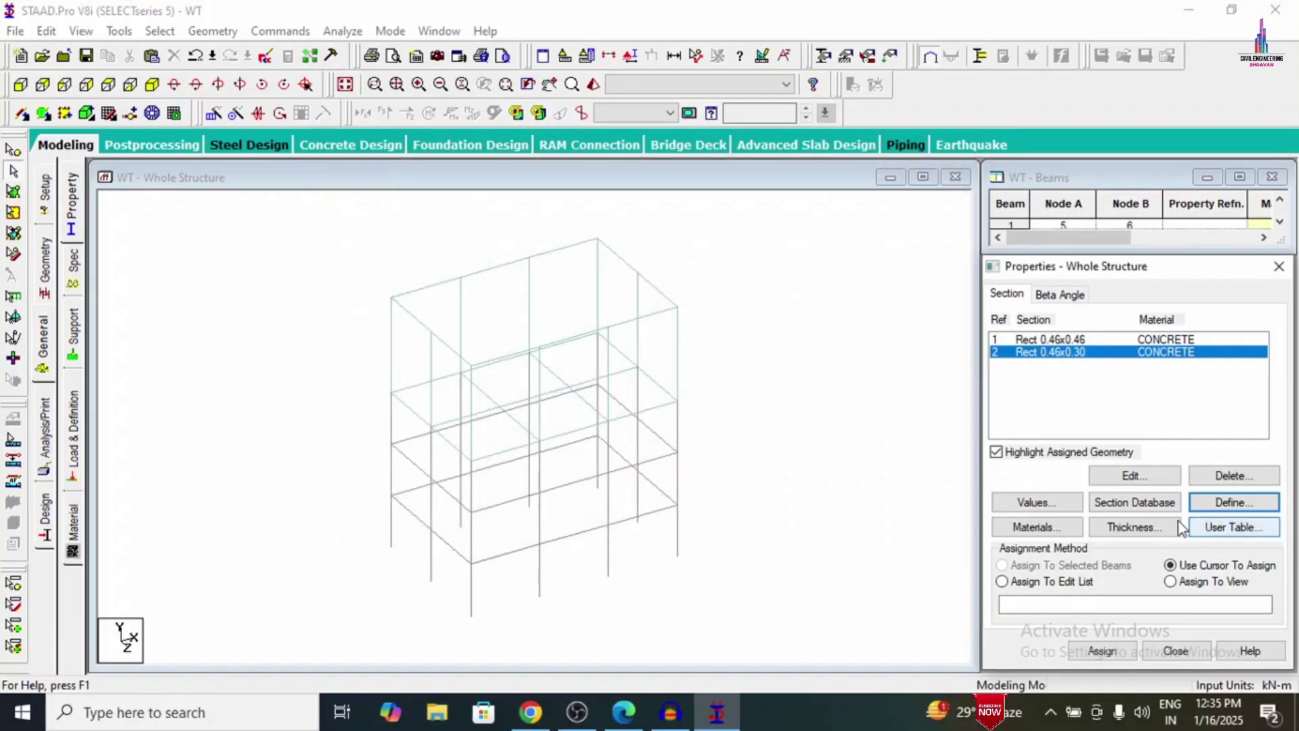
pyautogui.click(715, 383)
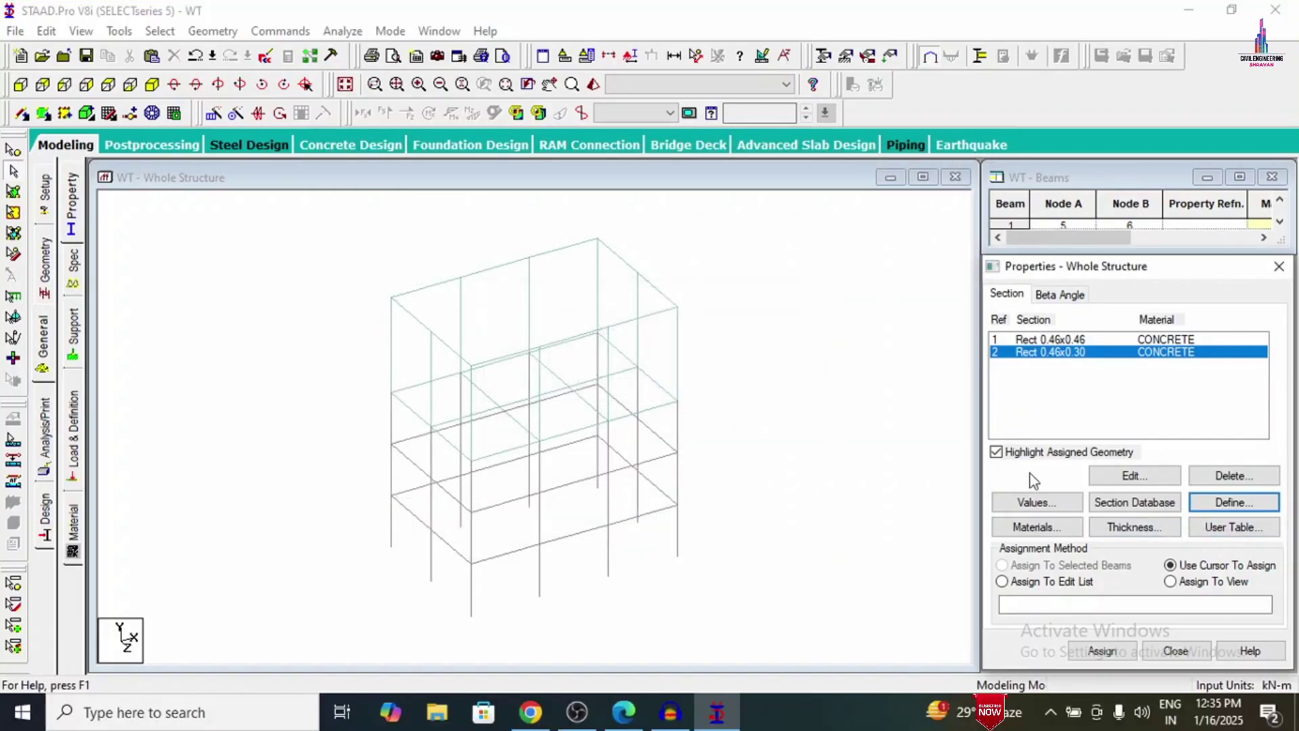
# Step: Define a concrete plate element thickness of 0.15 m at all four nodes
pyautogui.click(1135, 527)
pyautogui.click(796, 277)
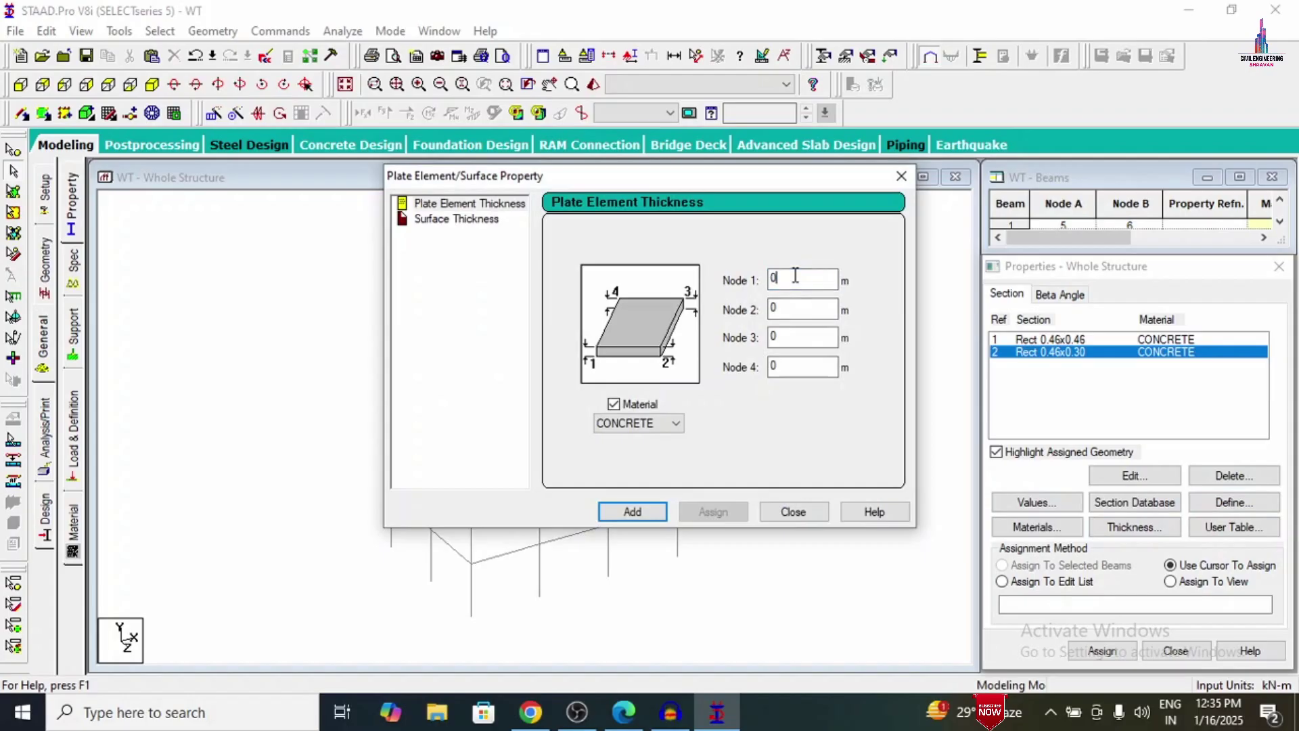
pyautogui.write('5')
pyautogui.press('Return')
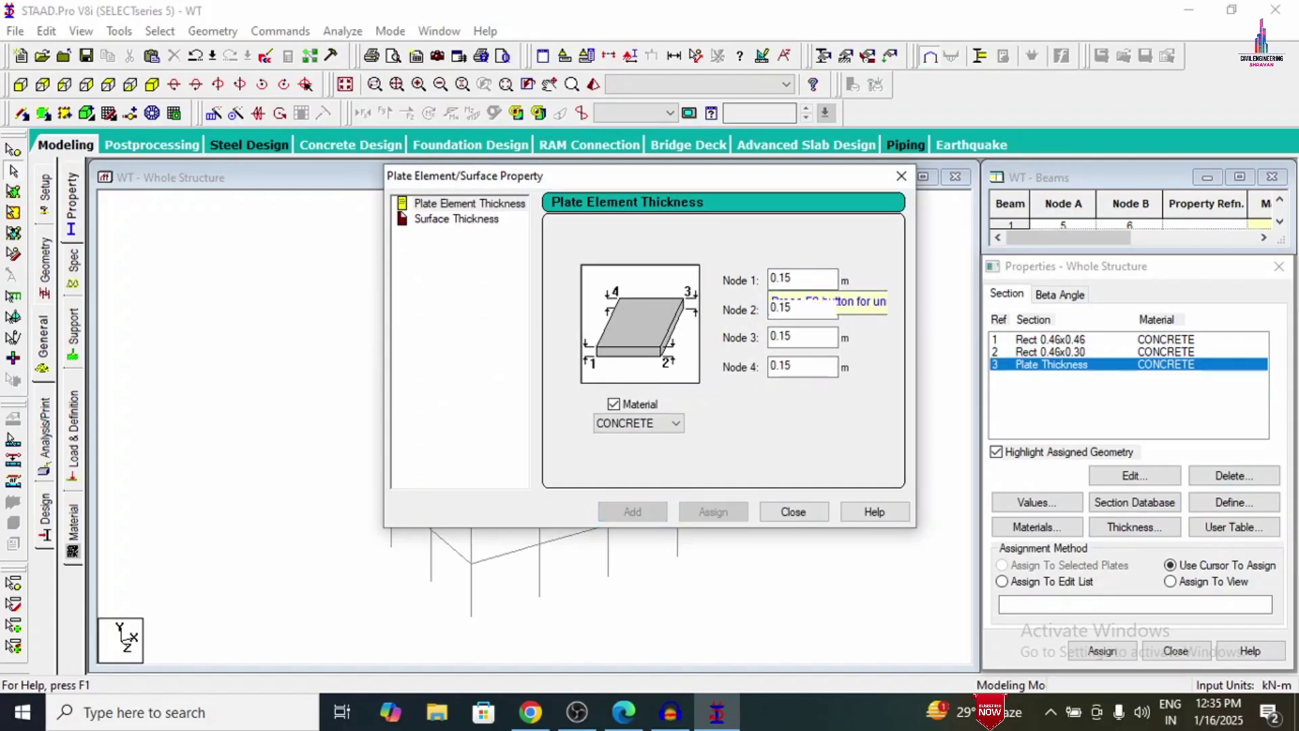
pyautogui.click(812, 513)
# Step: Assign the Rect 0.46x0.46 section to all beams parallel to Y
pyautogui.click(1080, 341)
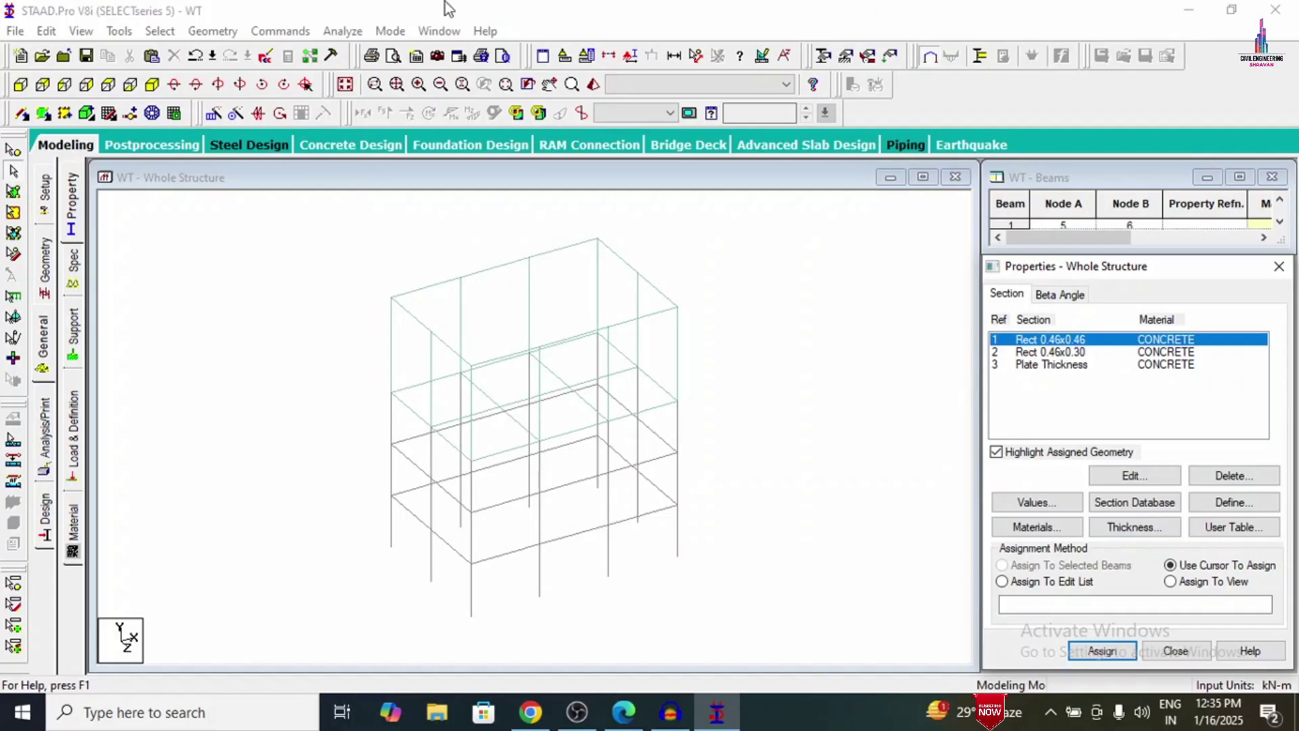
pyautogui.click(174, 36)
pyautogui.moveTo(210, 372)
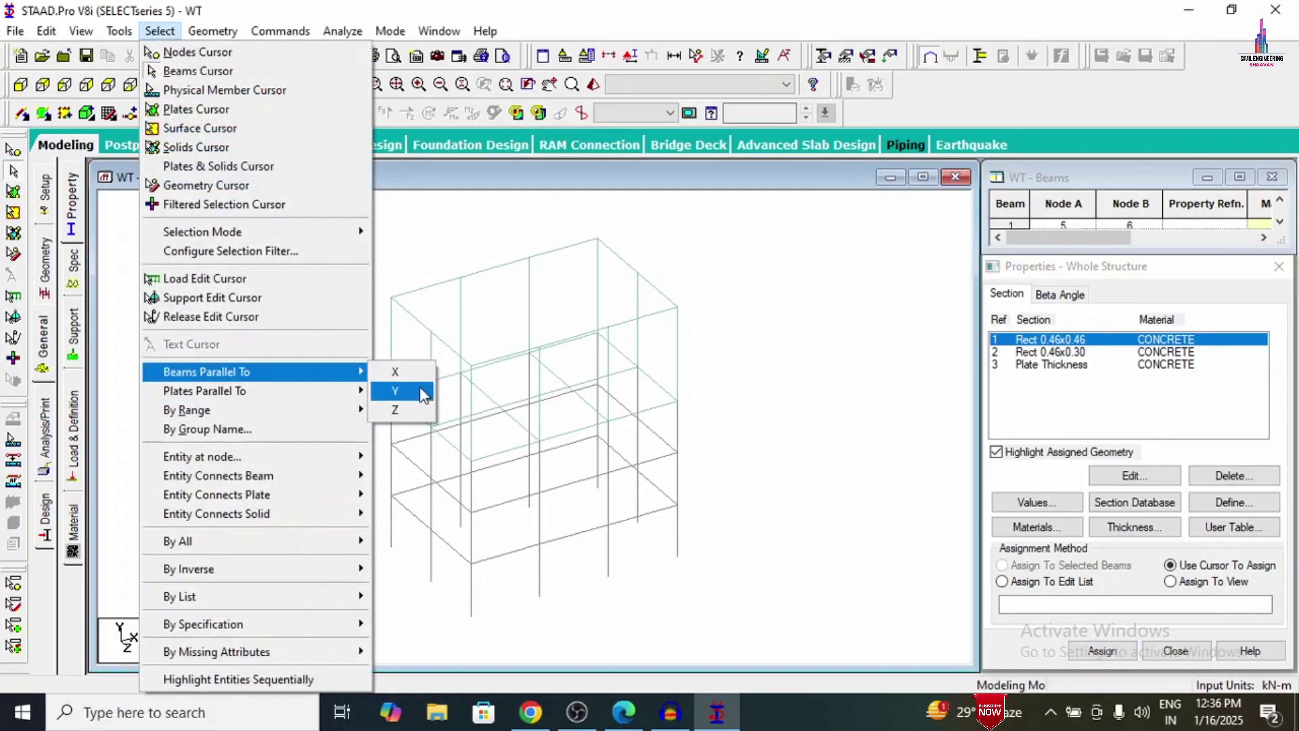
pyautogui.click(417, 396)
pyautogui.click(1103, 651)
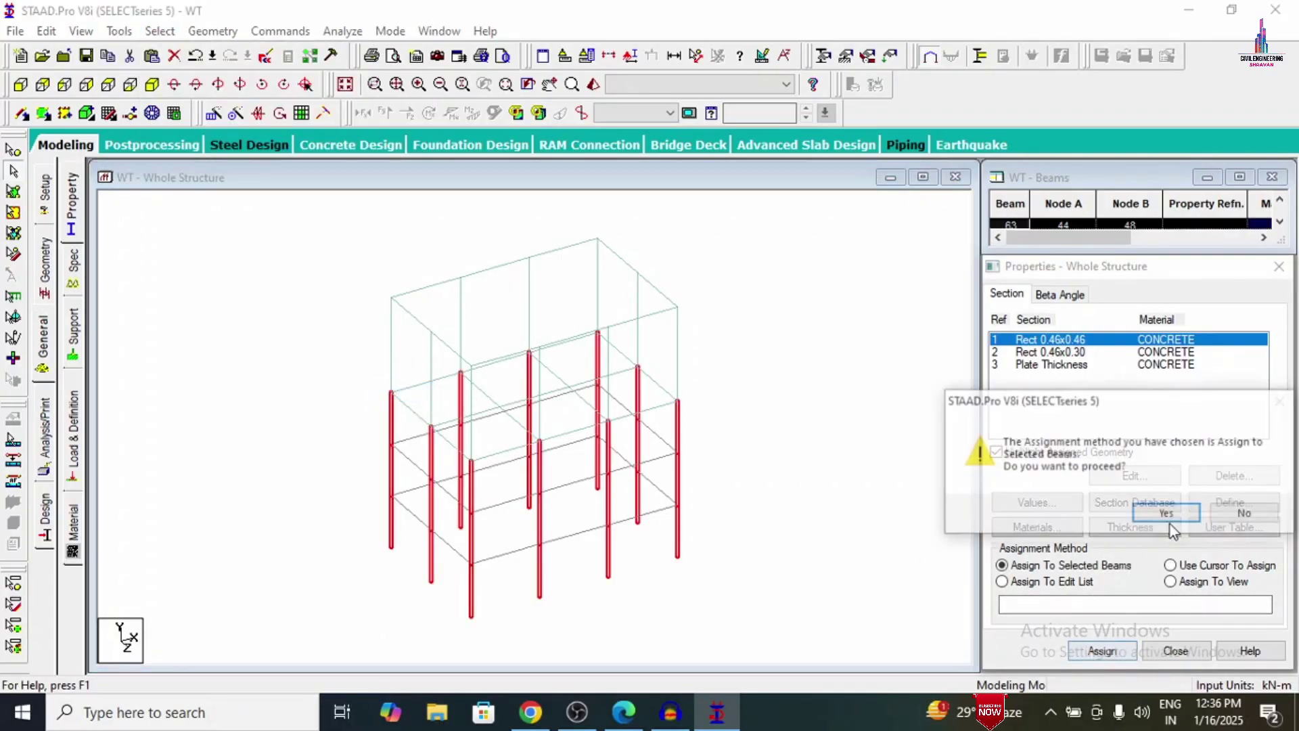
pyautogui.click(1166, 513)
# Step: Assign the Rect 0.46x0.30 section to all beams parallel to X and Z
pyautogui.click(1076, 351)
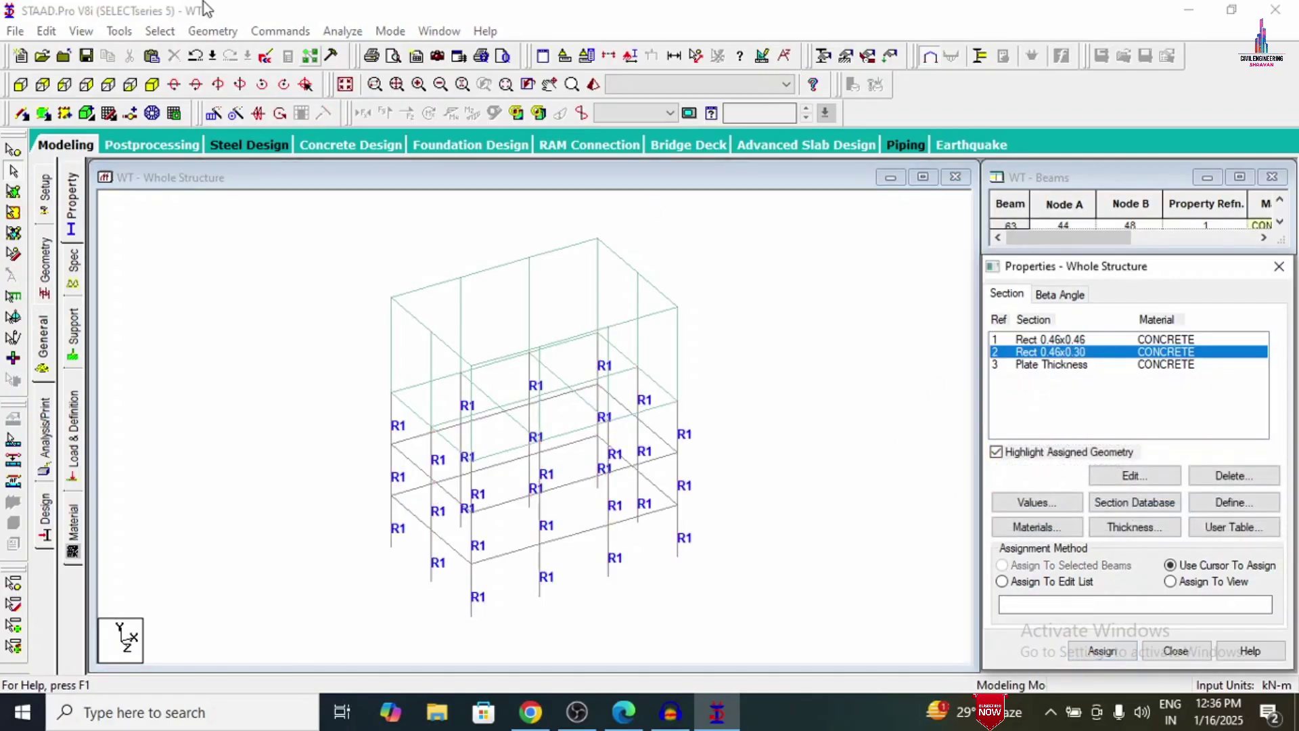
pyautogui.click(160, 31)
pyautogui.moveTo(212, 371)
pyautogui.click(392, 372)
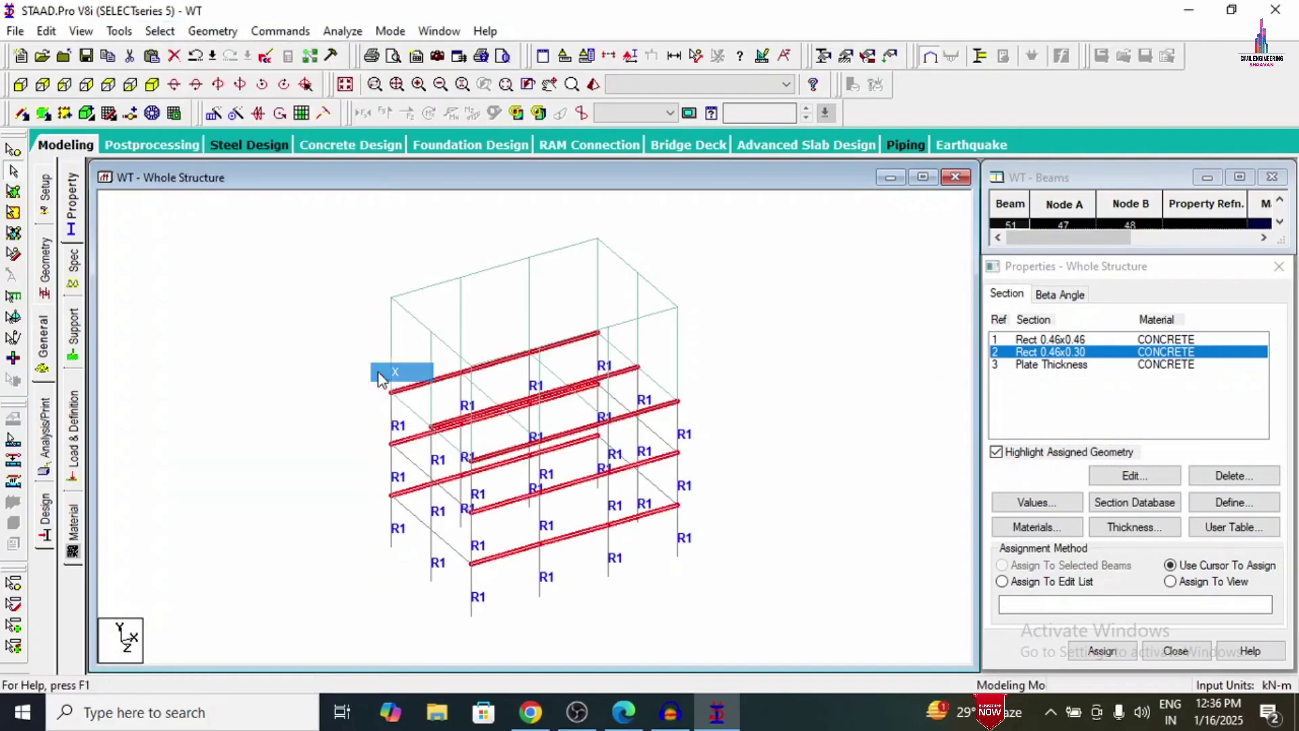
pyautogui.click(160, 31)
pyautogui.moveTo(258, 376)
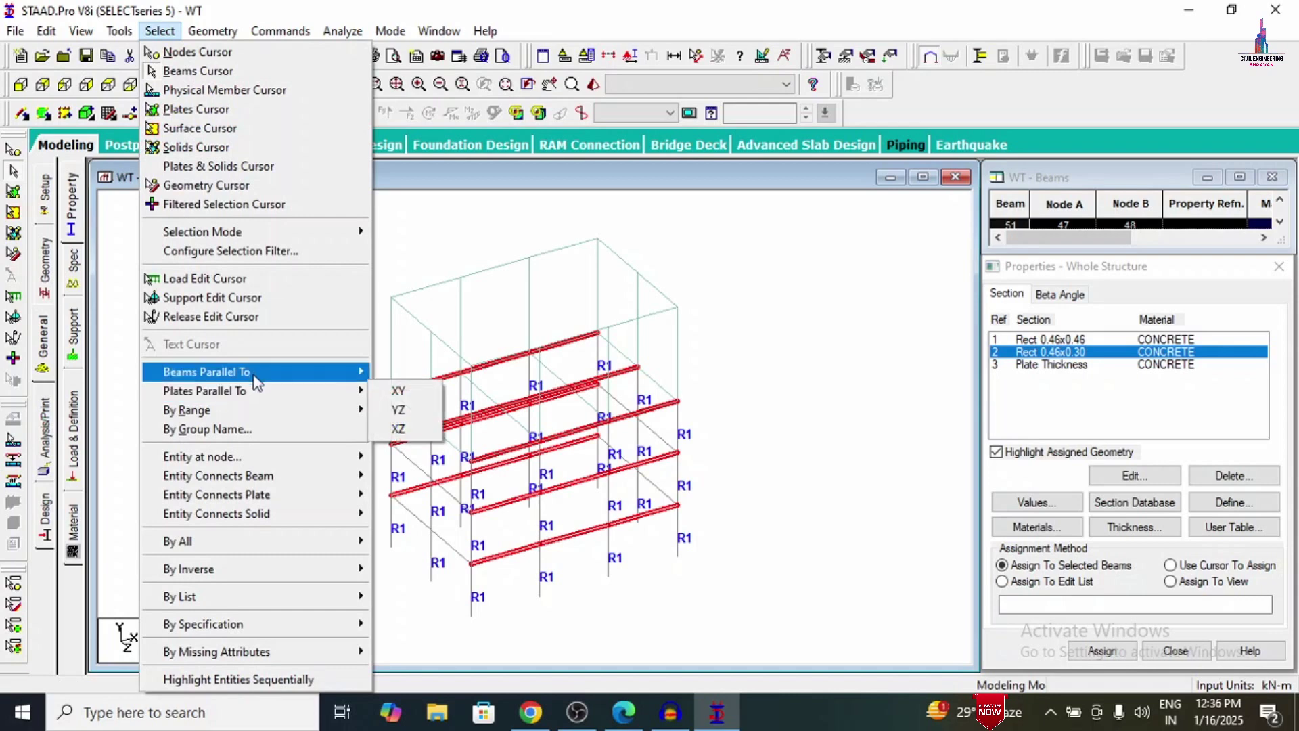
pyautogui.click(395, 409)
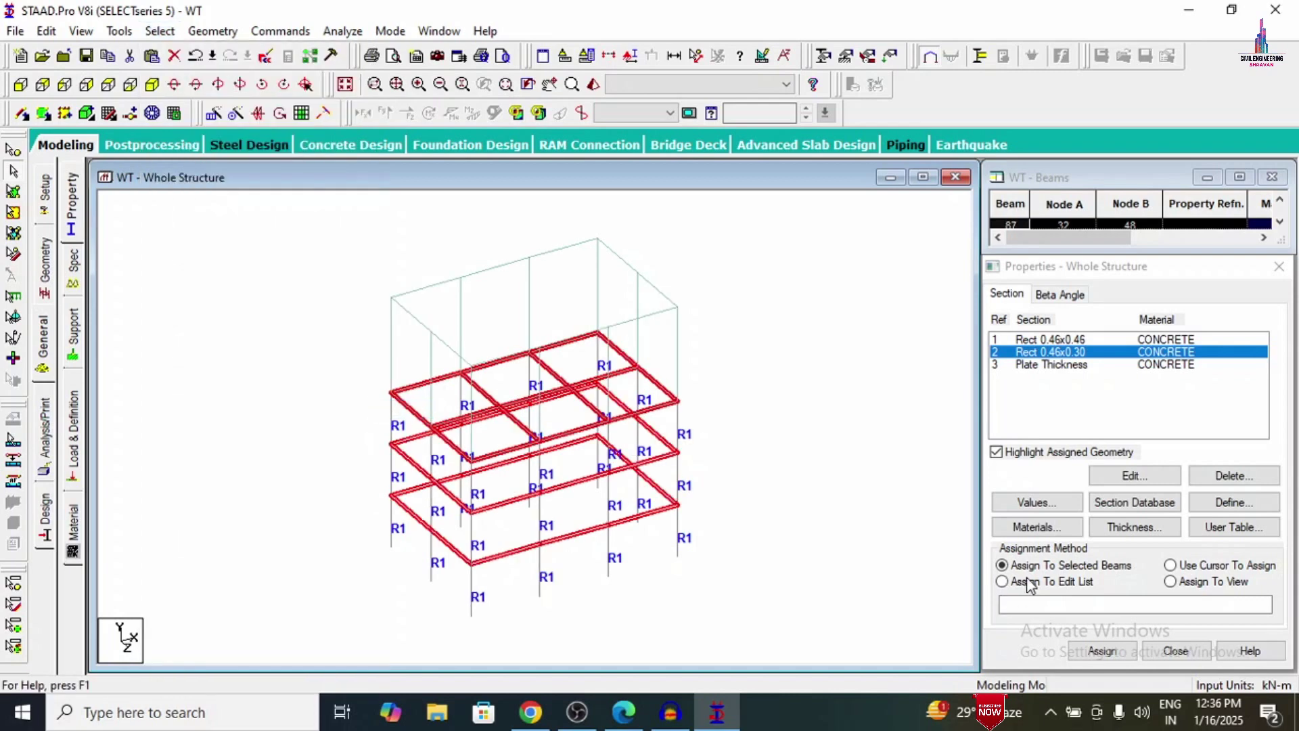
pyautogui.click(1108, 648)
pyautogui.click(1168, 511)
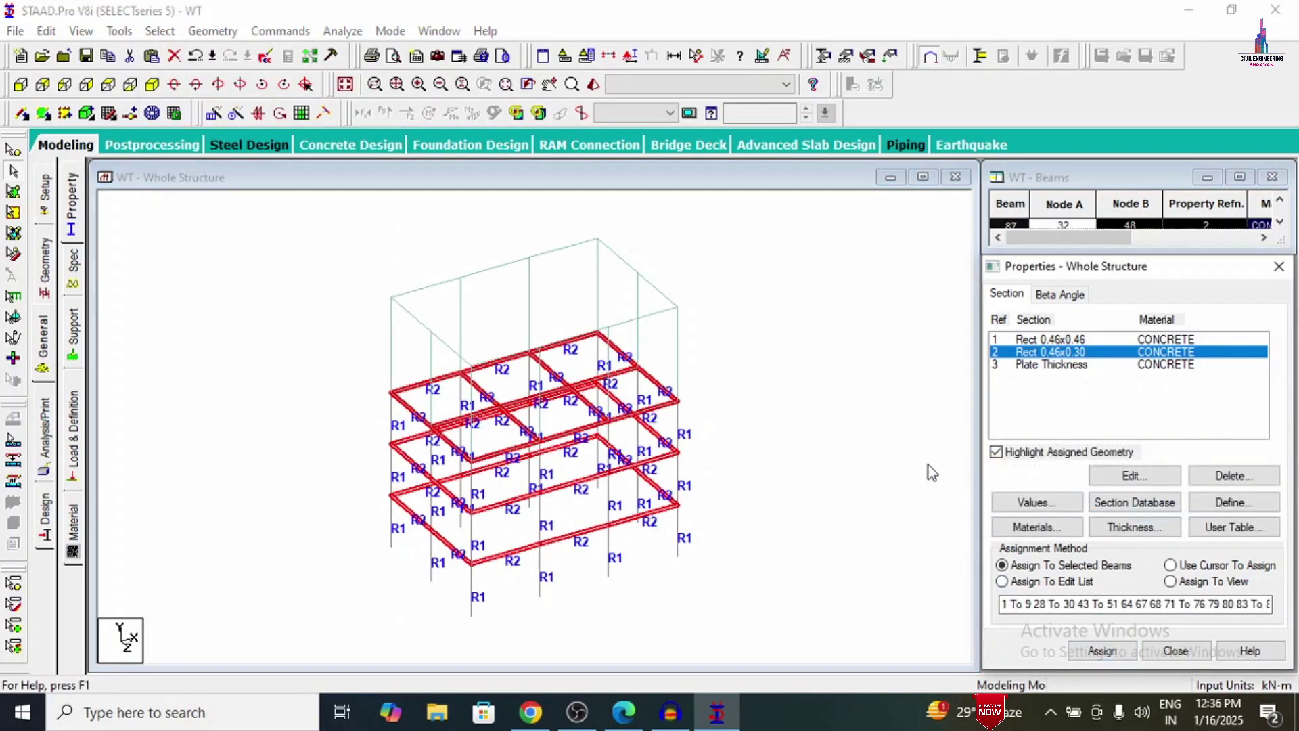
# Step: Assign the plate thickness to all tank plates using the Assign To View method
pyautogui.click(1053, 364)
pyautogui.click(1186, 583)
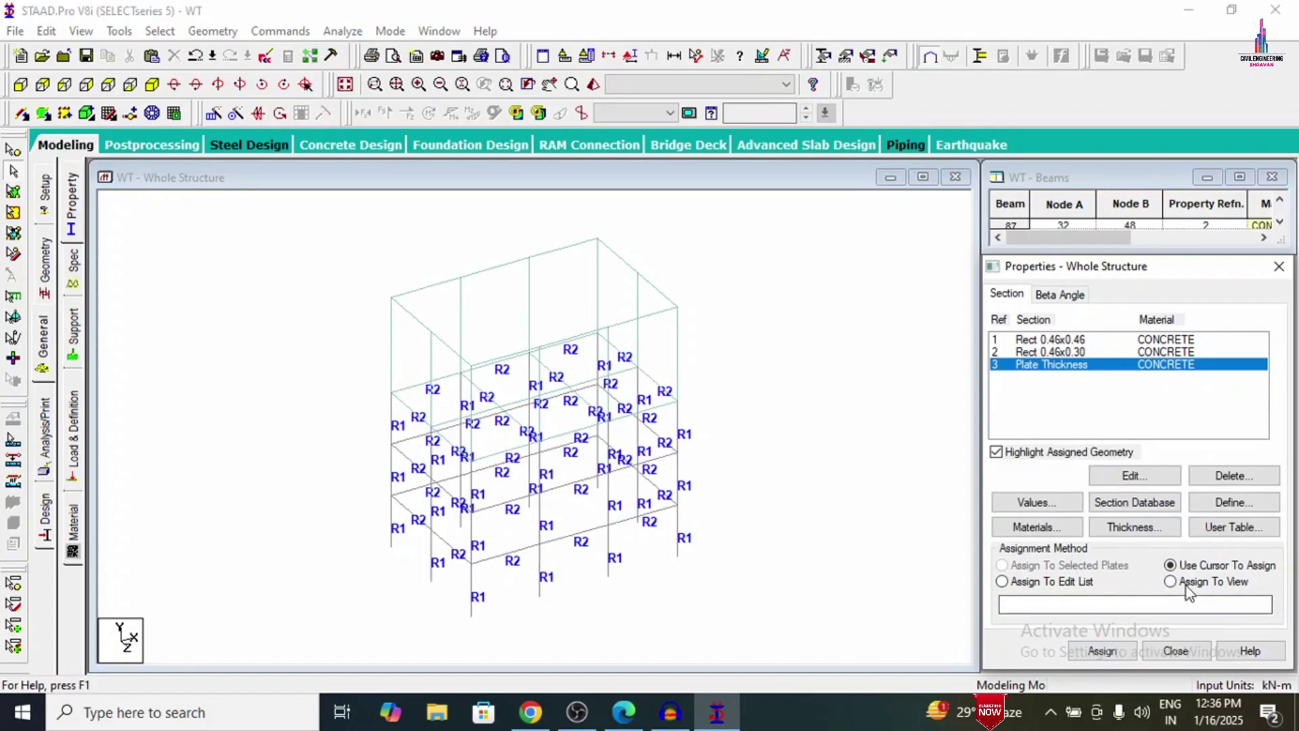
pyautogui.click(1101, 651)
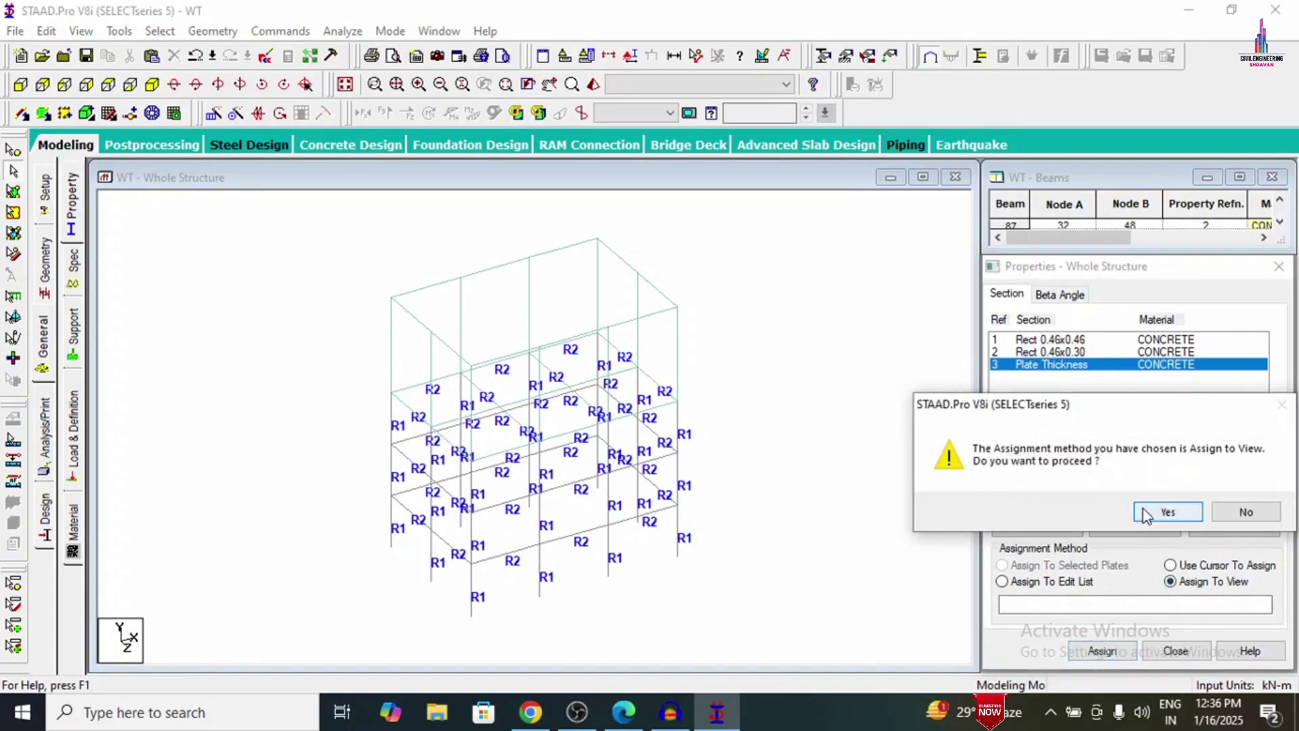
pyautogui.click(1159, 508)
pyautogui.click(872, 380)
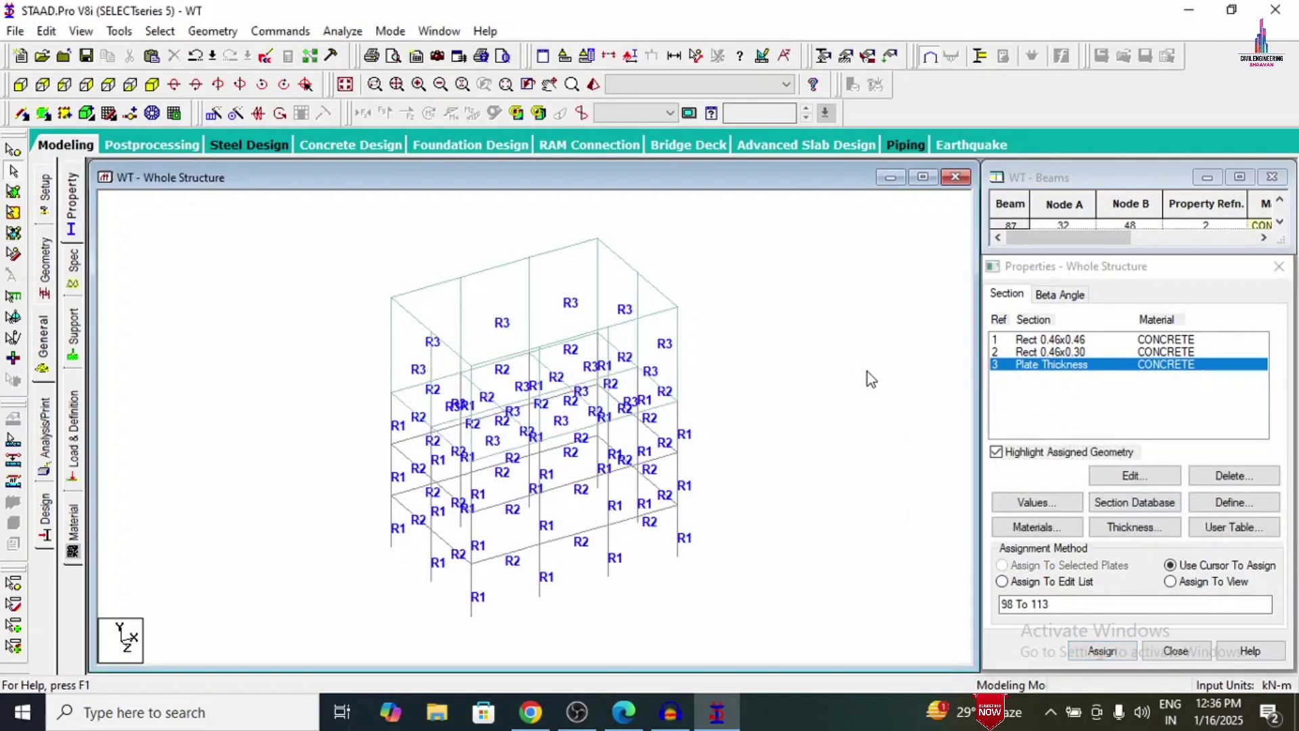
# Step: Create a fixed support and make it the current support for assignment
pyautogui.click(74, 352)
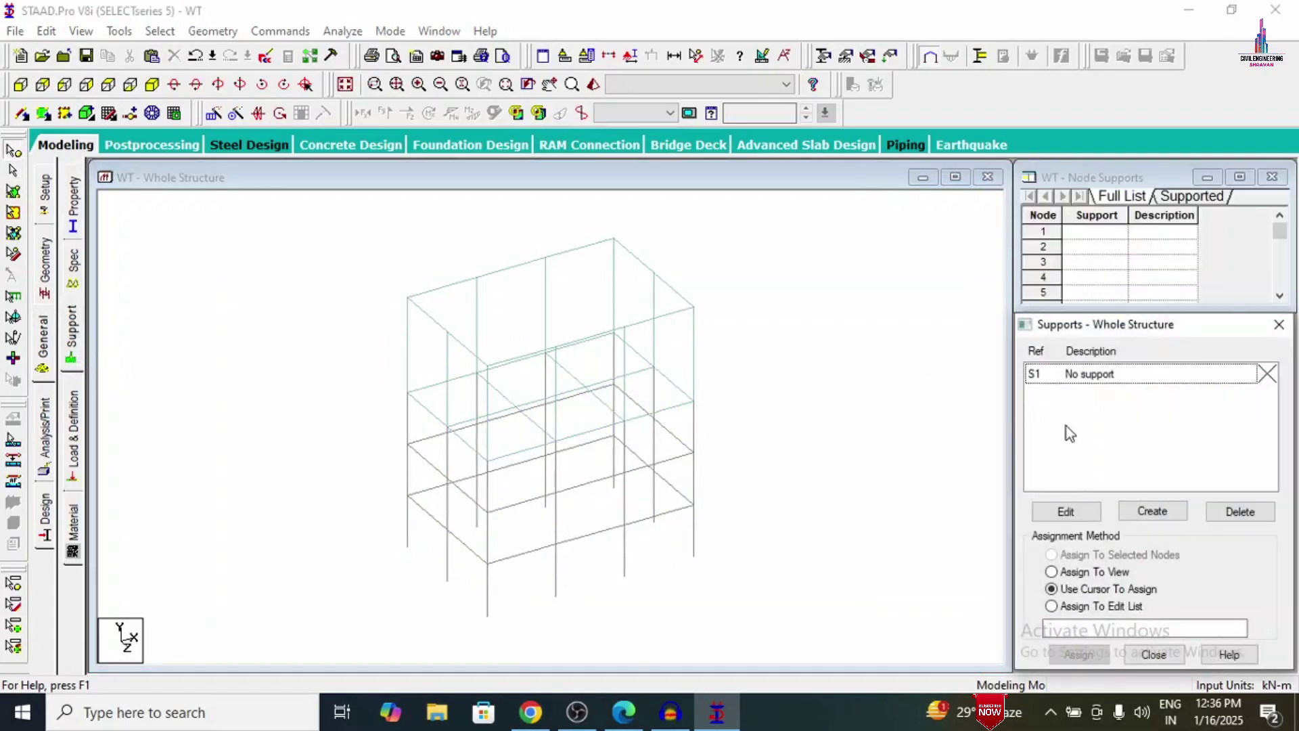
pyautogui.click(1134, 516)
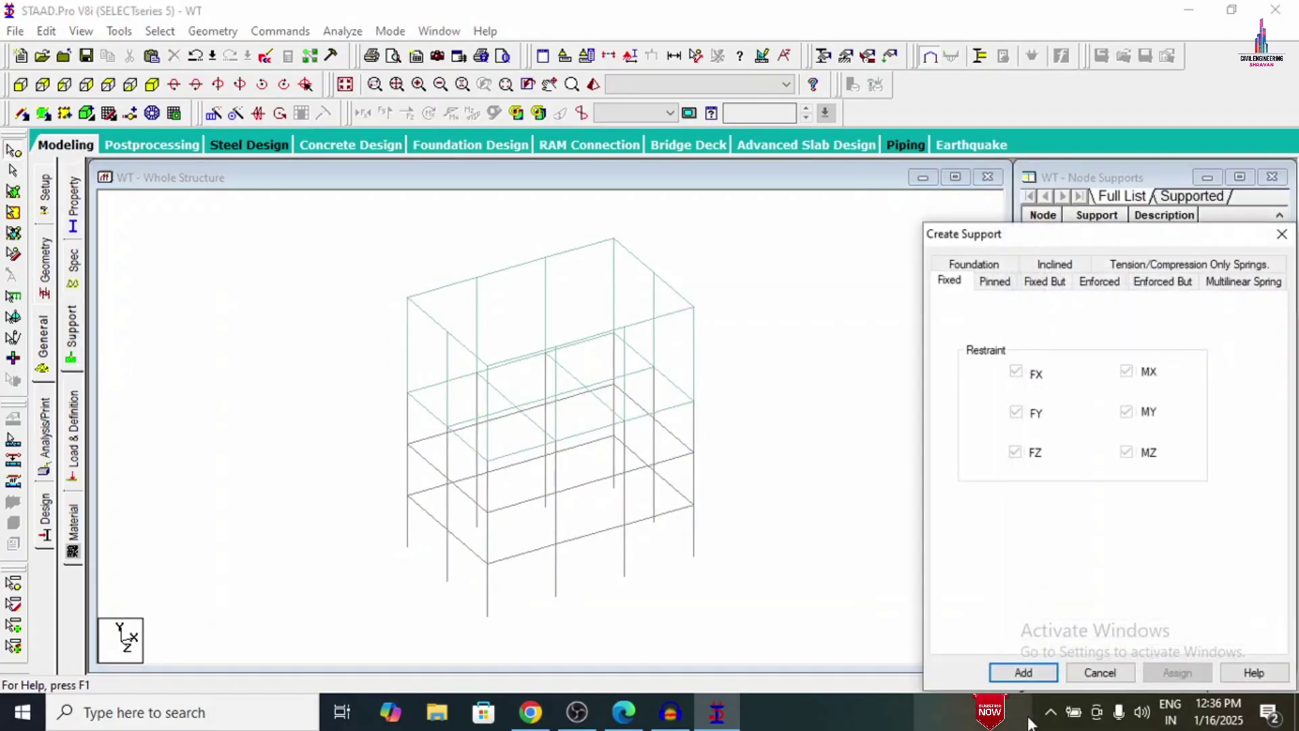
pyautogui.click(1024, 672)
pyautogui.click(1057, 398)
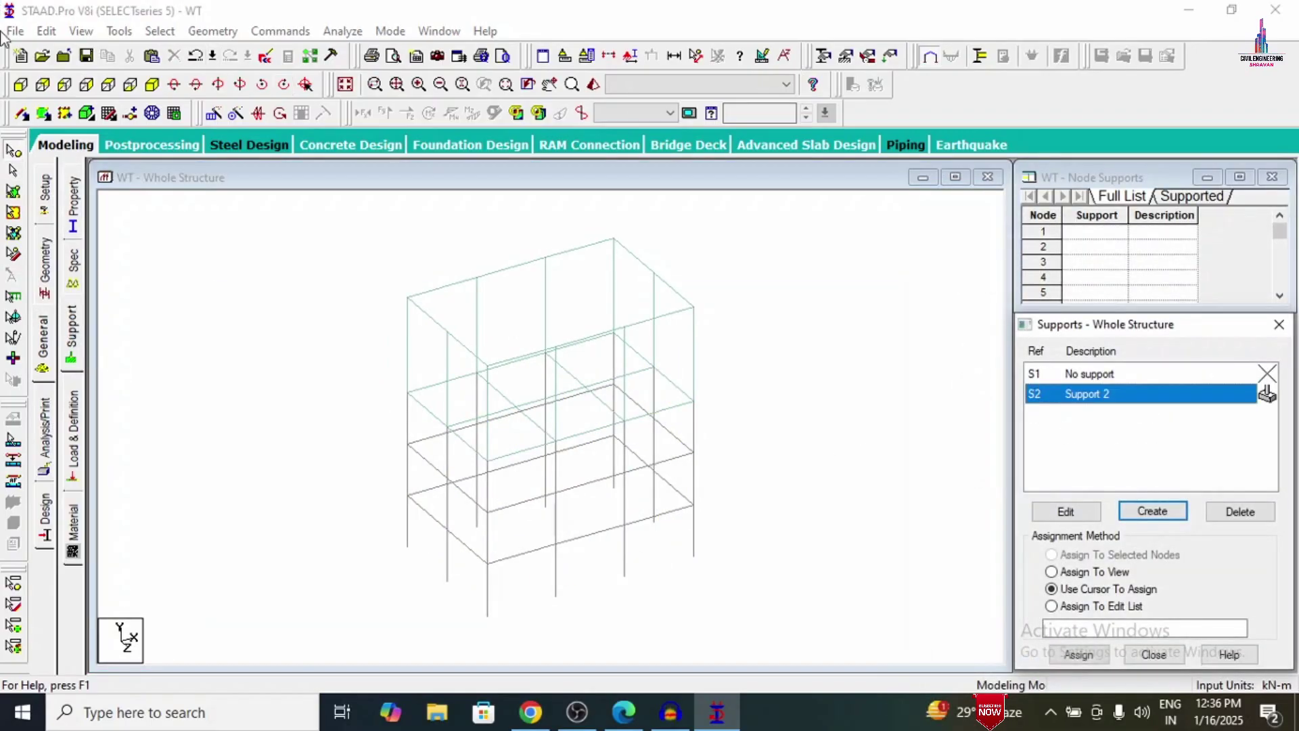
# Step: Assign the fixed support to all column base nodes using the Assign To Selected Nodes method
pyautogui.click(20, 84)
pyautogui.moveTo(364, 577); pyautogui.dragTo(810, 664)
pyautogui.moveTo(816, 723); pyautogui.dragTo(860, 672)
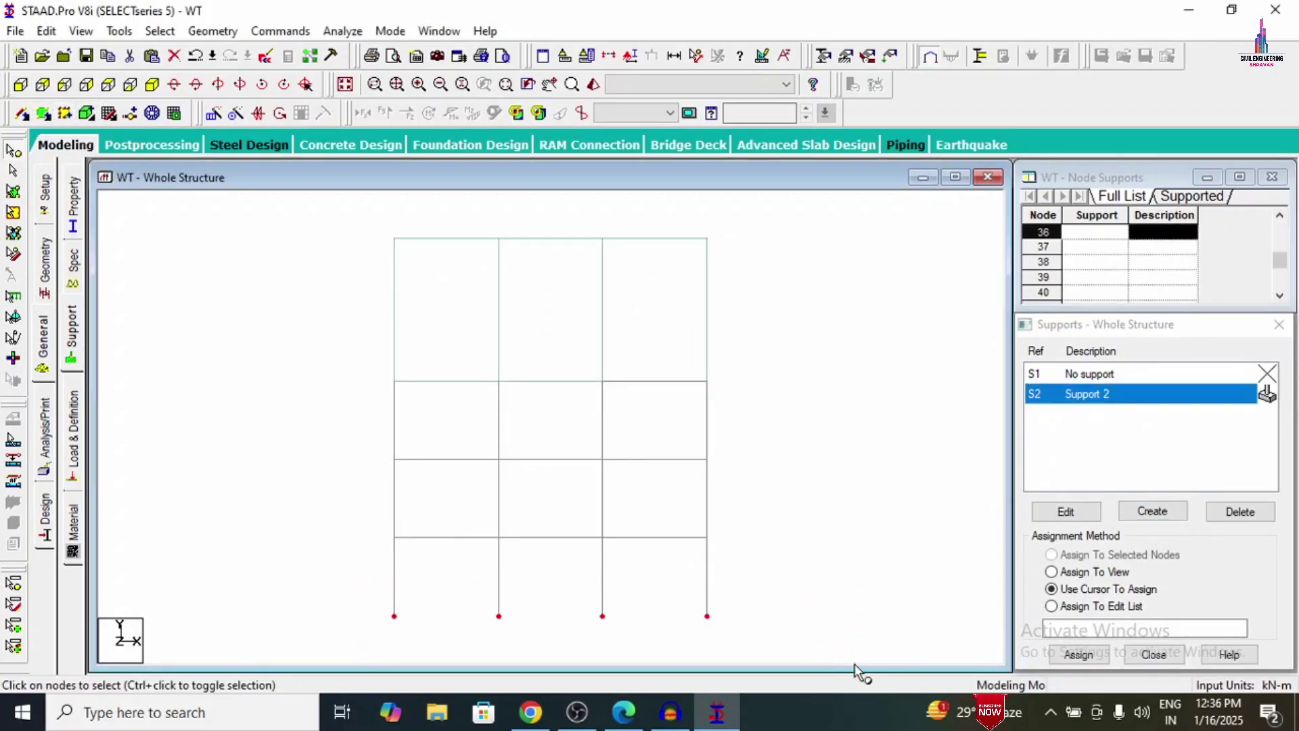
pyautogui.click(154, 85)
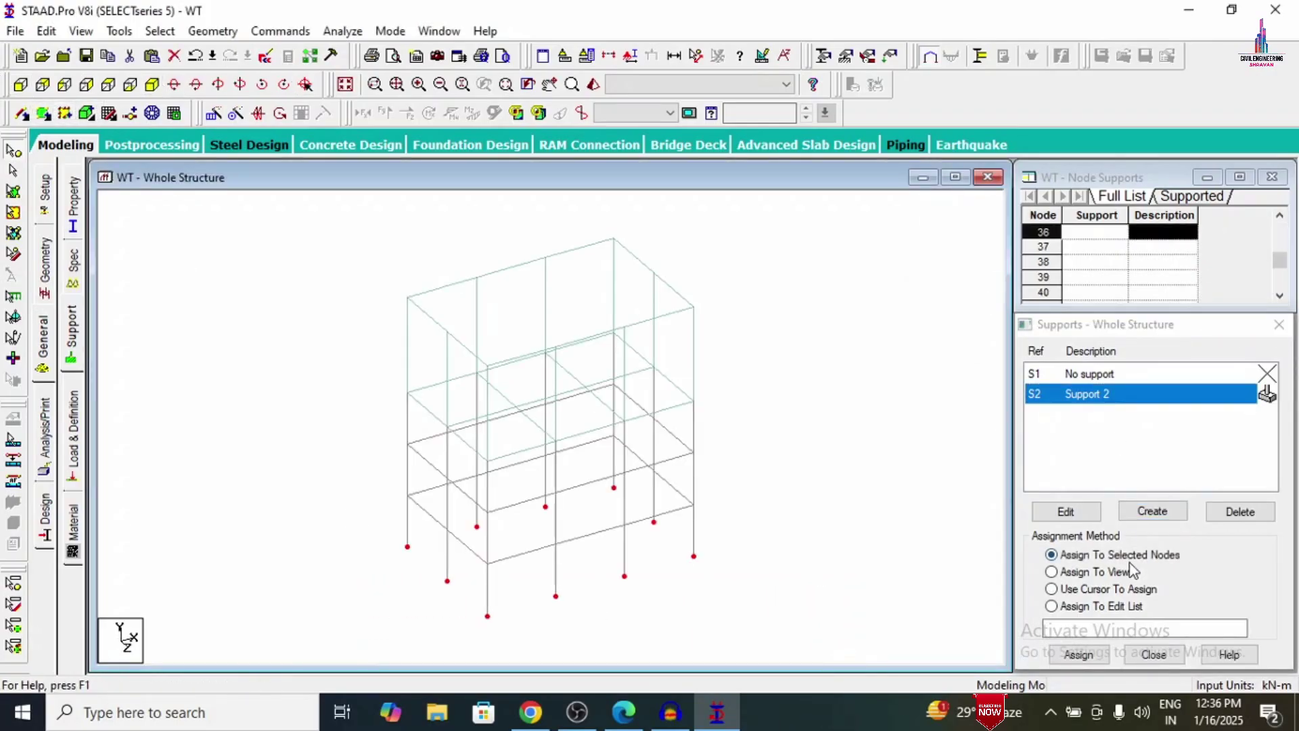
pyautogui.click(1079, 655)
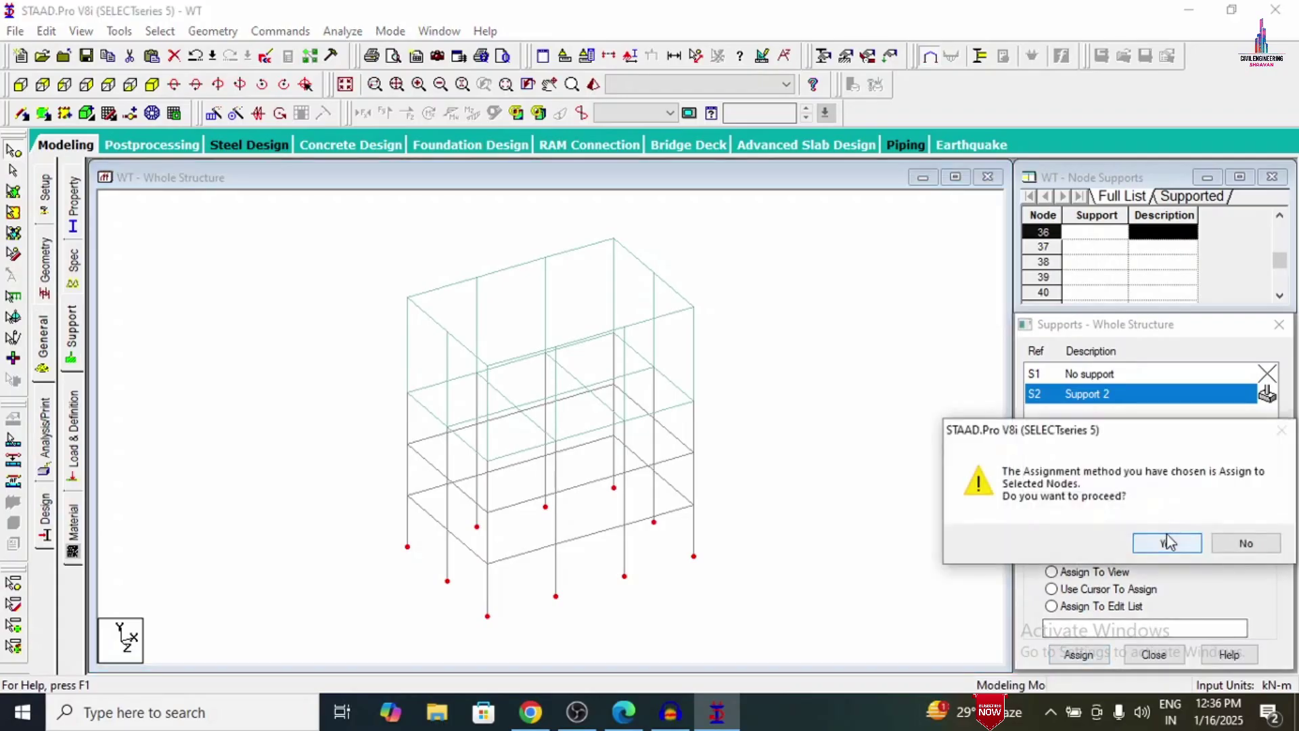
pyautogui.click(1160, 543)
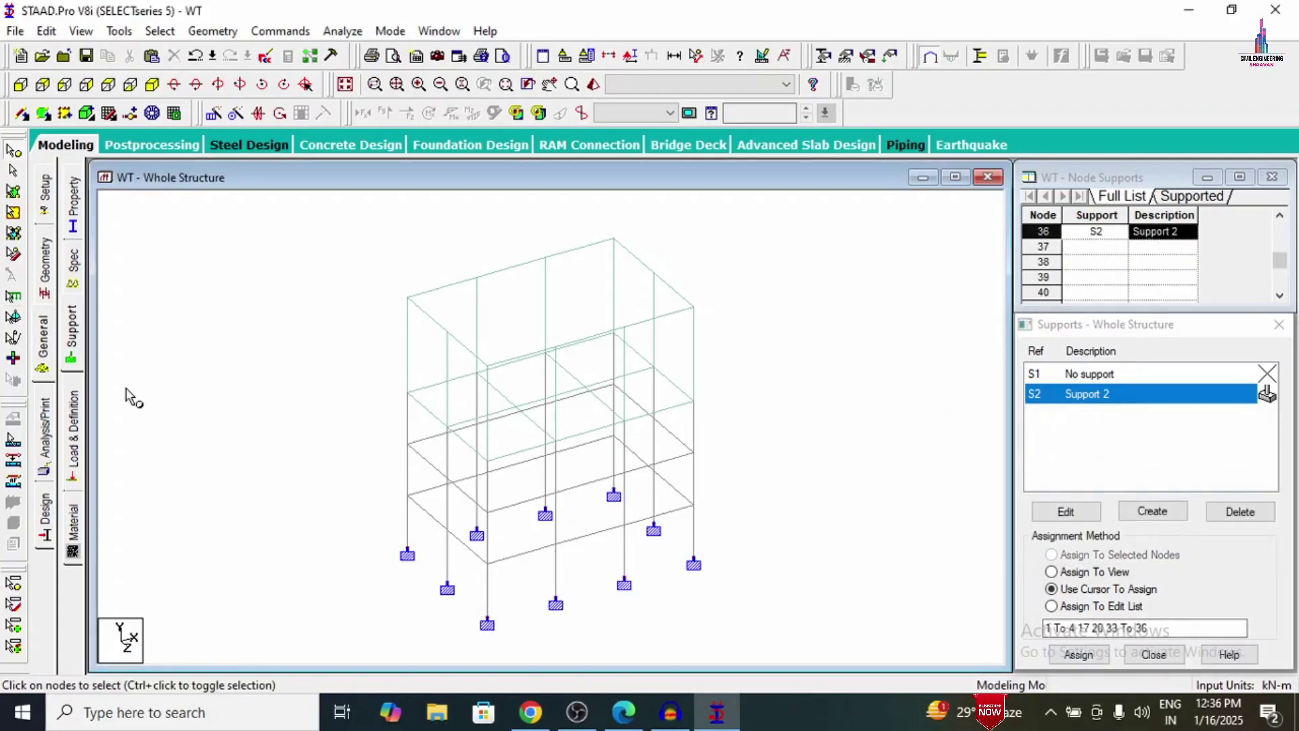
# Step: Examine the tank and its supporting frame in an enlarged 3D rendered view, rotating it to see the underside
pyautogui.click(51, 162)
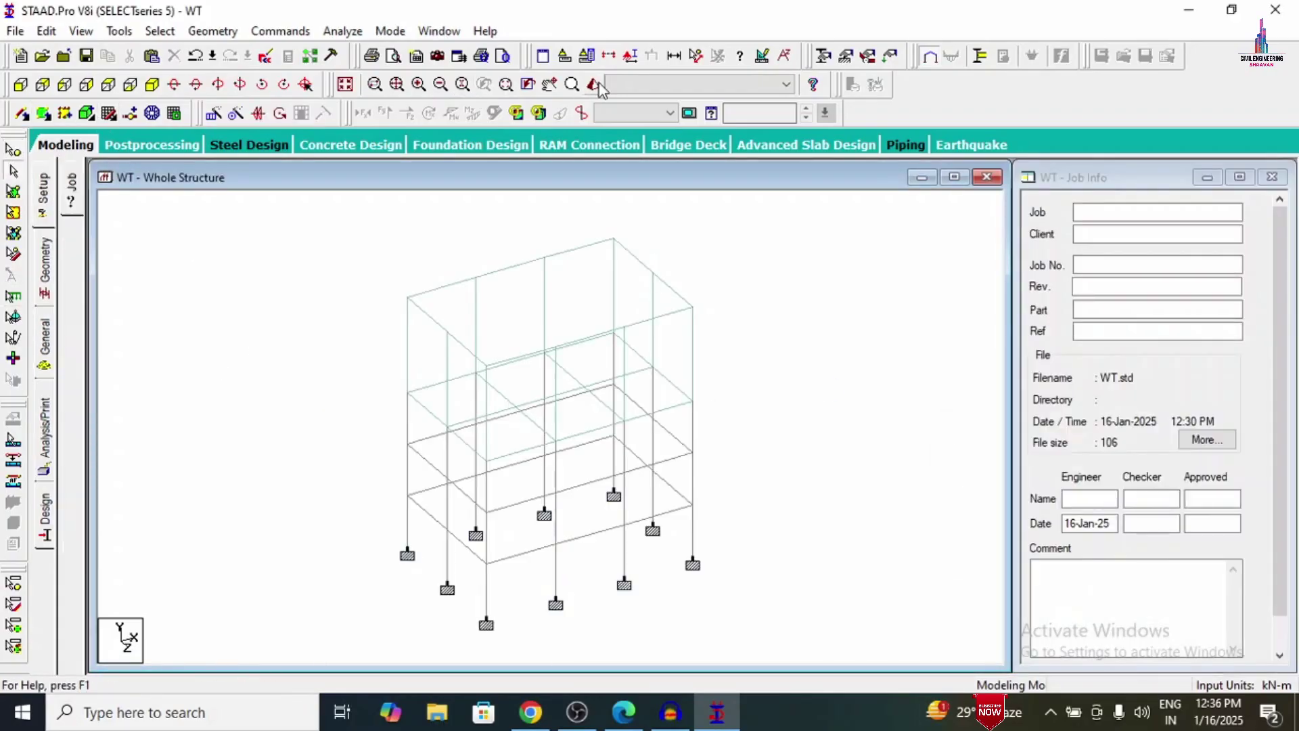
pyautogui.click(597, 86)
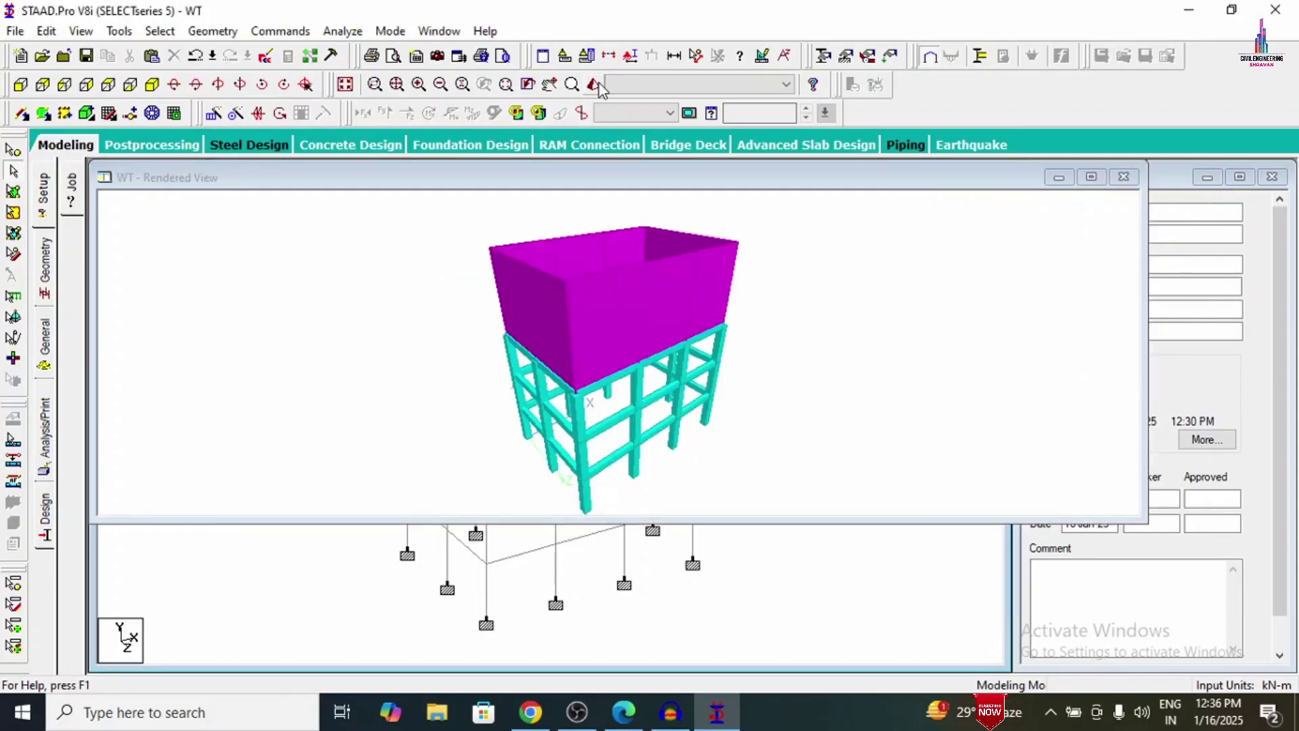
pyautogui.click(1092, 177)
pyautogui.moveTo(818, 294); pyautogui.dragTo(934, 160)
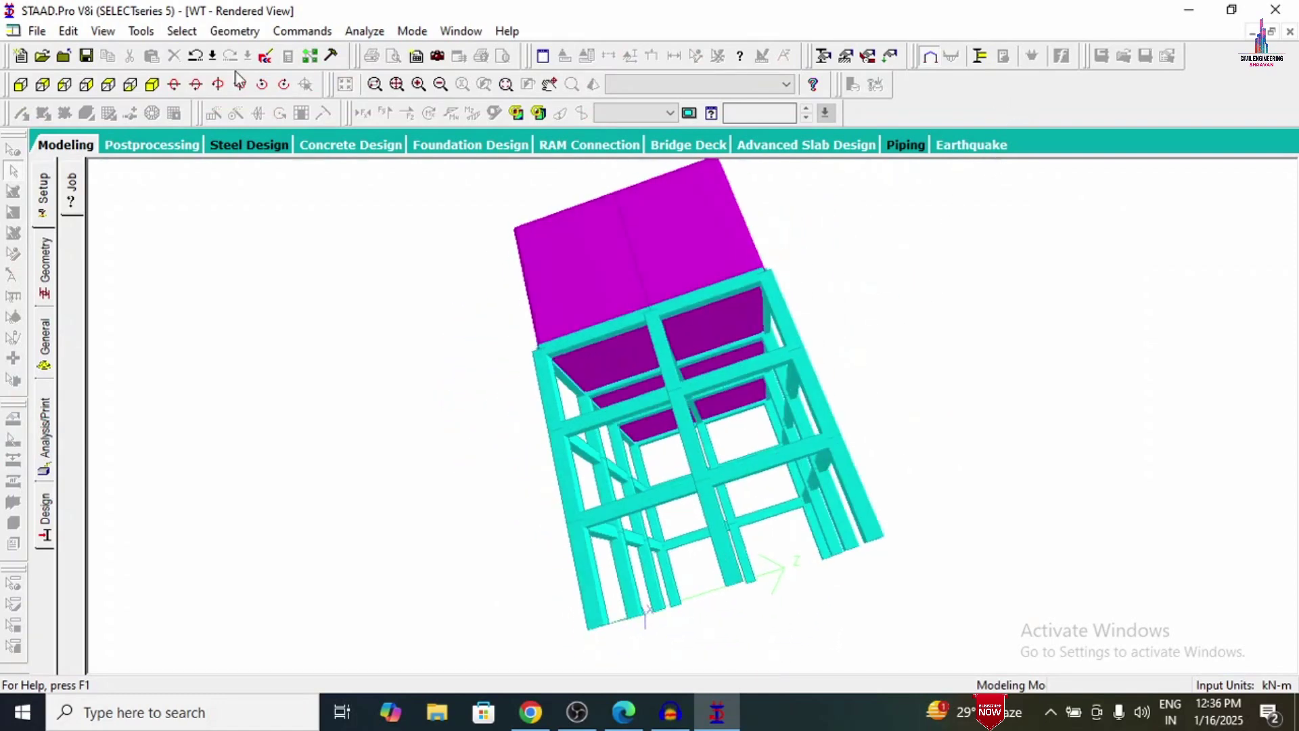
pyautogui.click(85, 146)
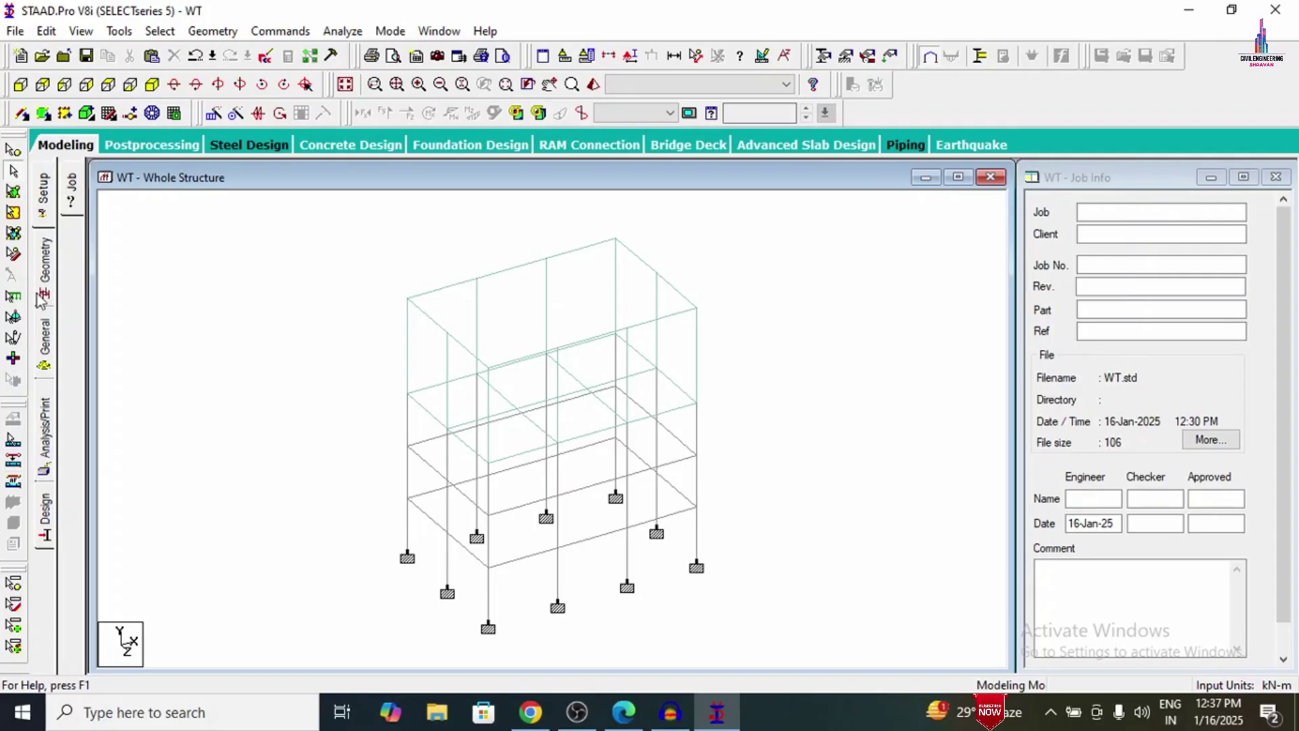
# Step: Add primary load case 1 with loading type Dead and the title DL
pyautogui.click(51, 349)
pyautogui.click(72, 426)
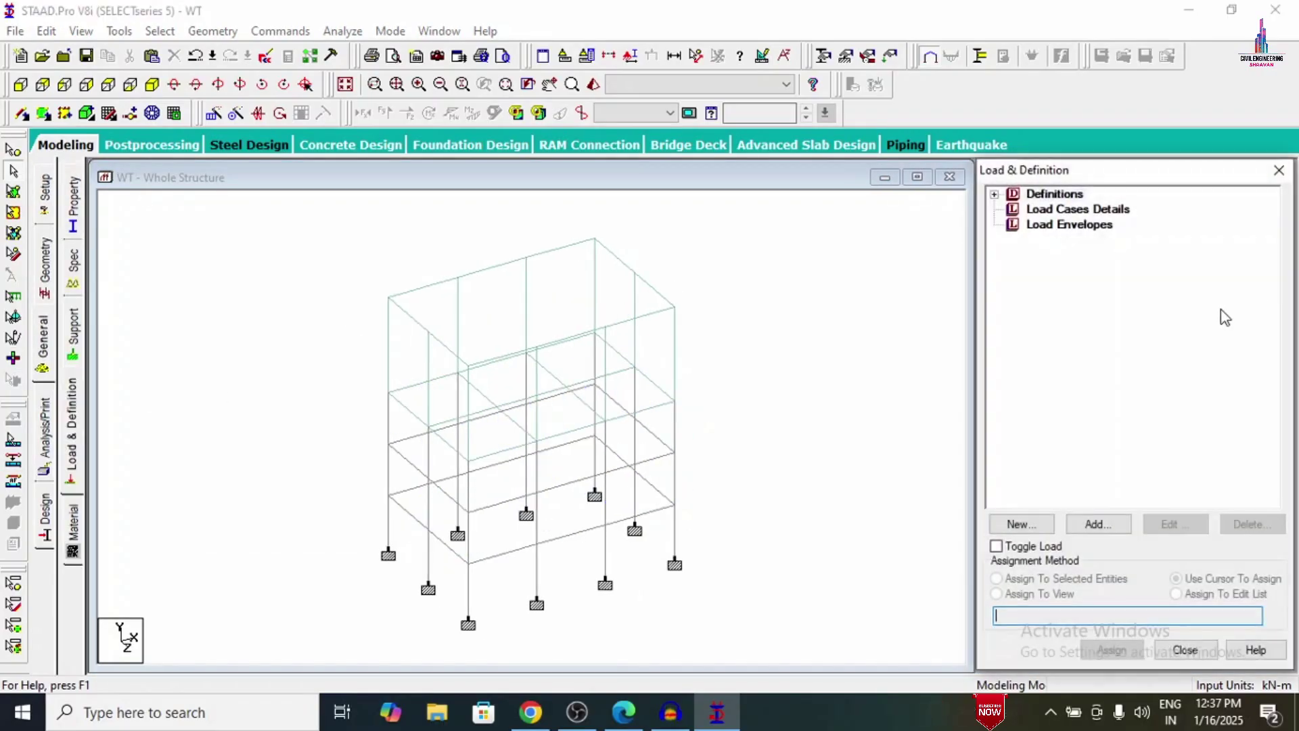
pyautogui.click(1076, 209)
pyautogui.click(1096, 524)
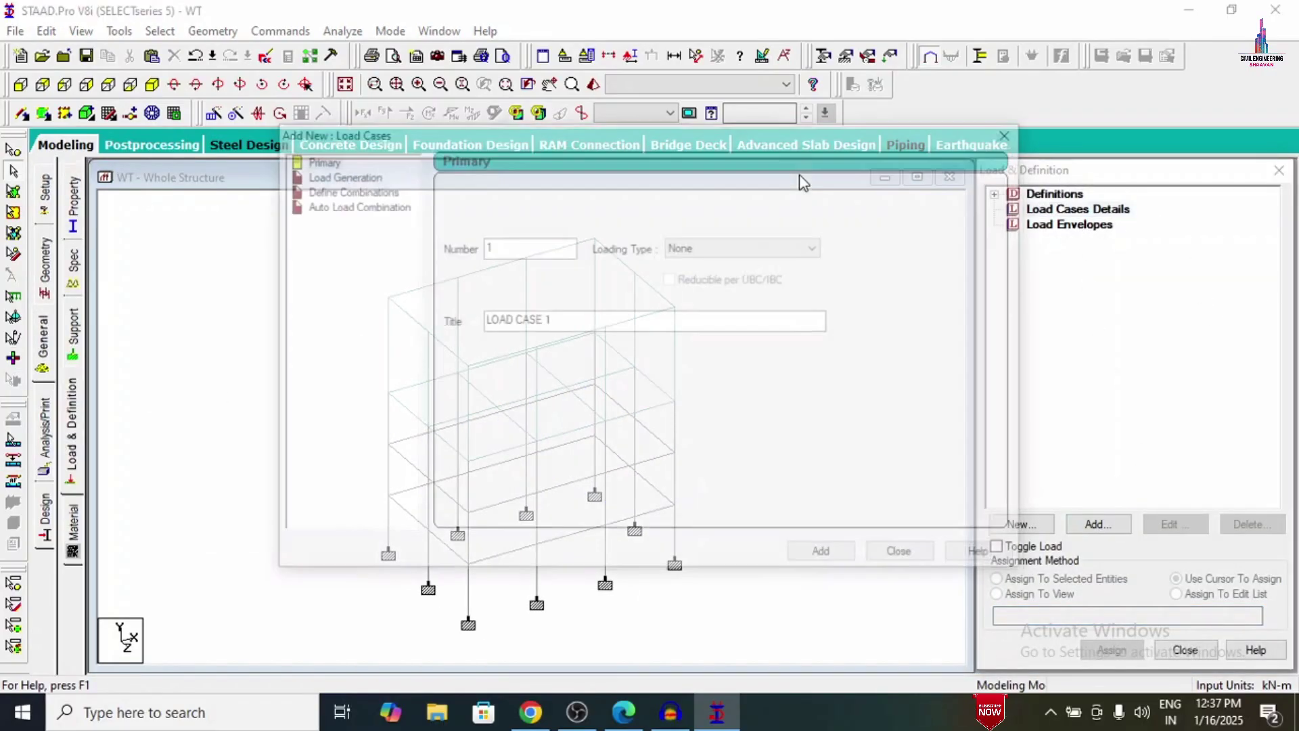
pyautogui.click(756, 247)
pyautogui.click(746, 261)
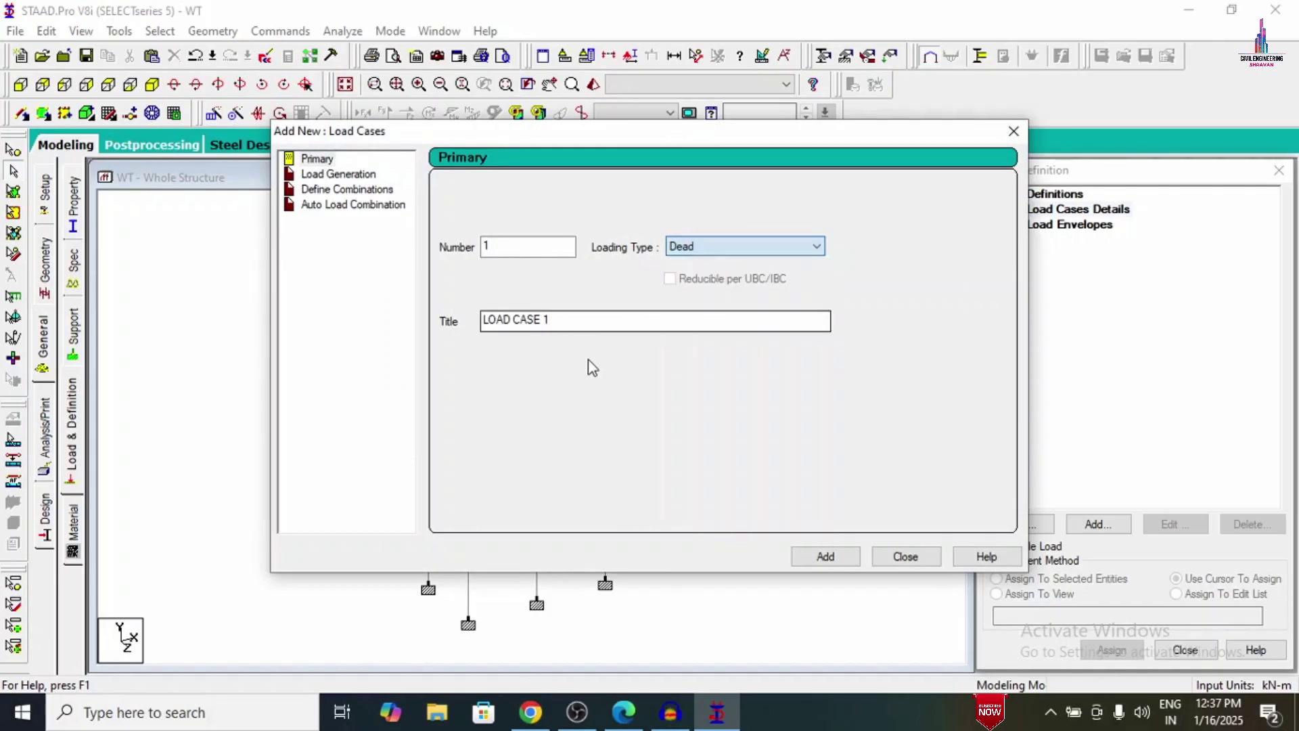
pyautogui.moveTo(553, 320); pyautogui.dragTo(381, 360)
pyautogui.press('BackSpace')
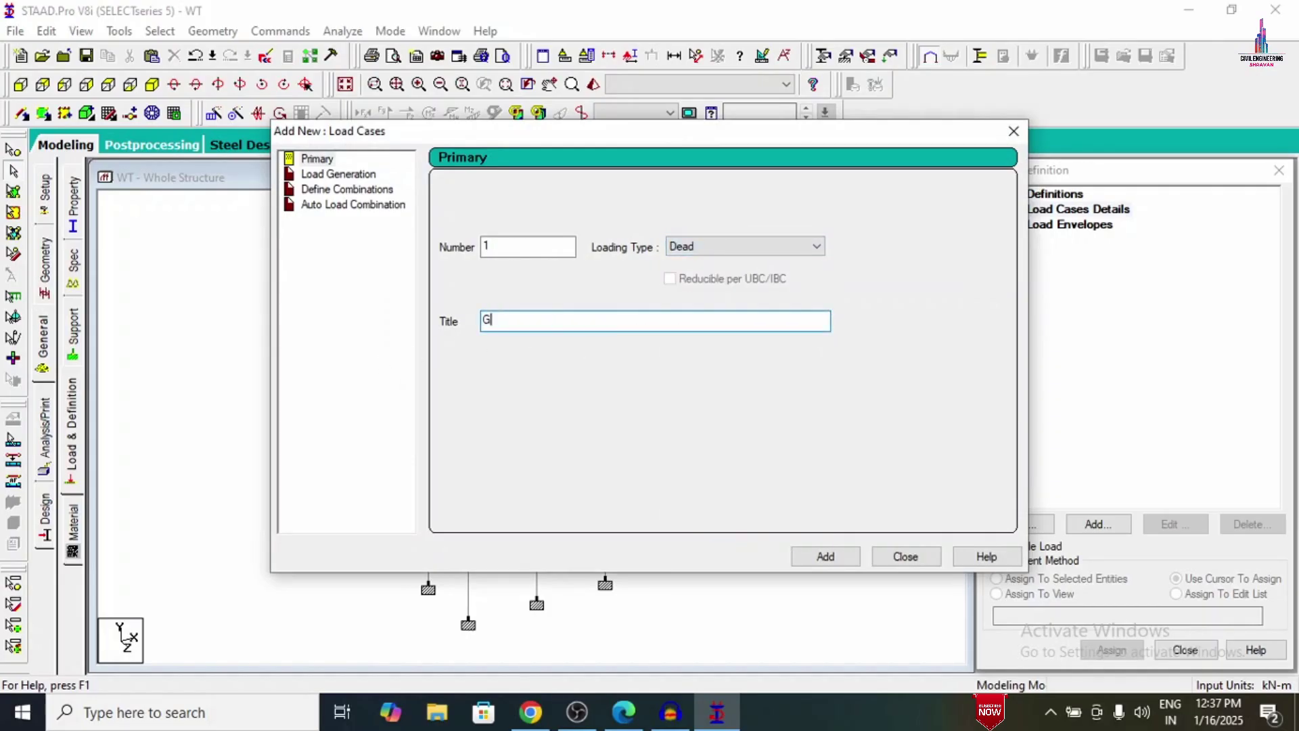
pyautogui.write('DL')
pyautogui.press('Return')
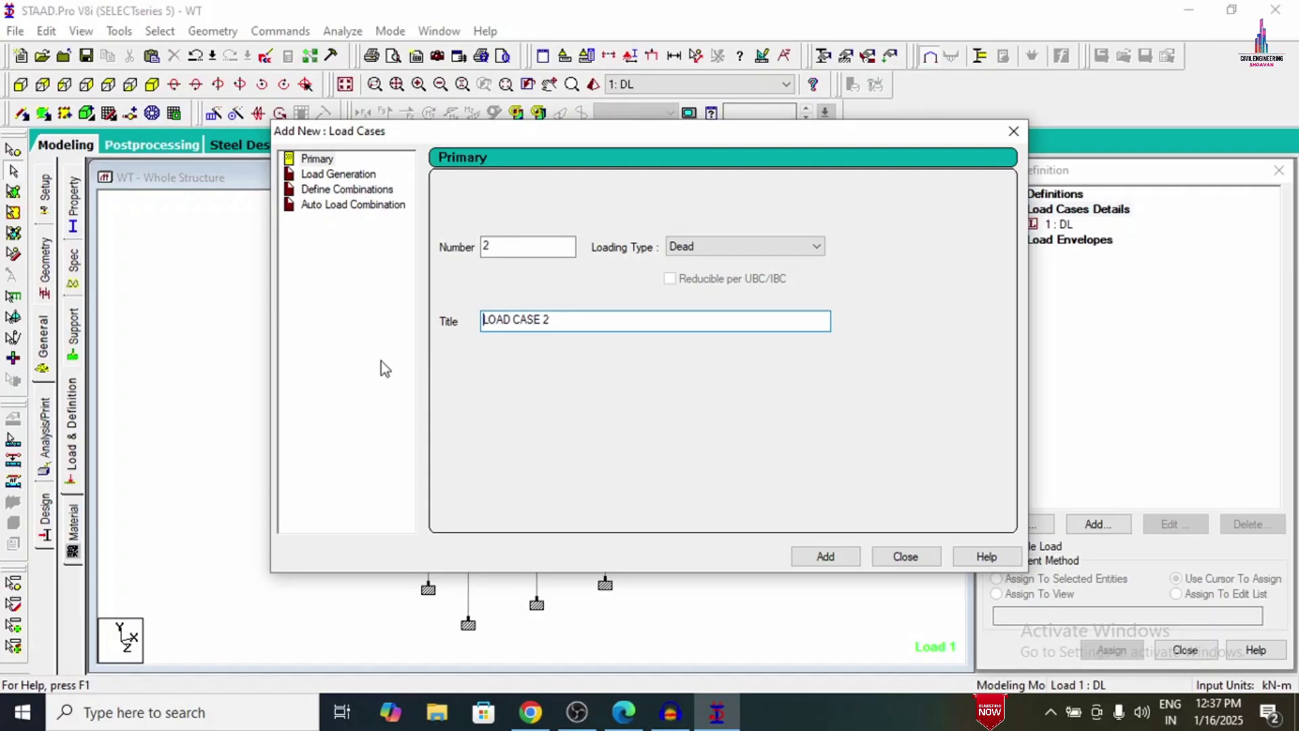
# Step: Add primary load case 2 with loading type Fluids and the title HSP
pyautogui.click(752, 256)
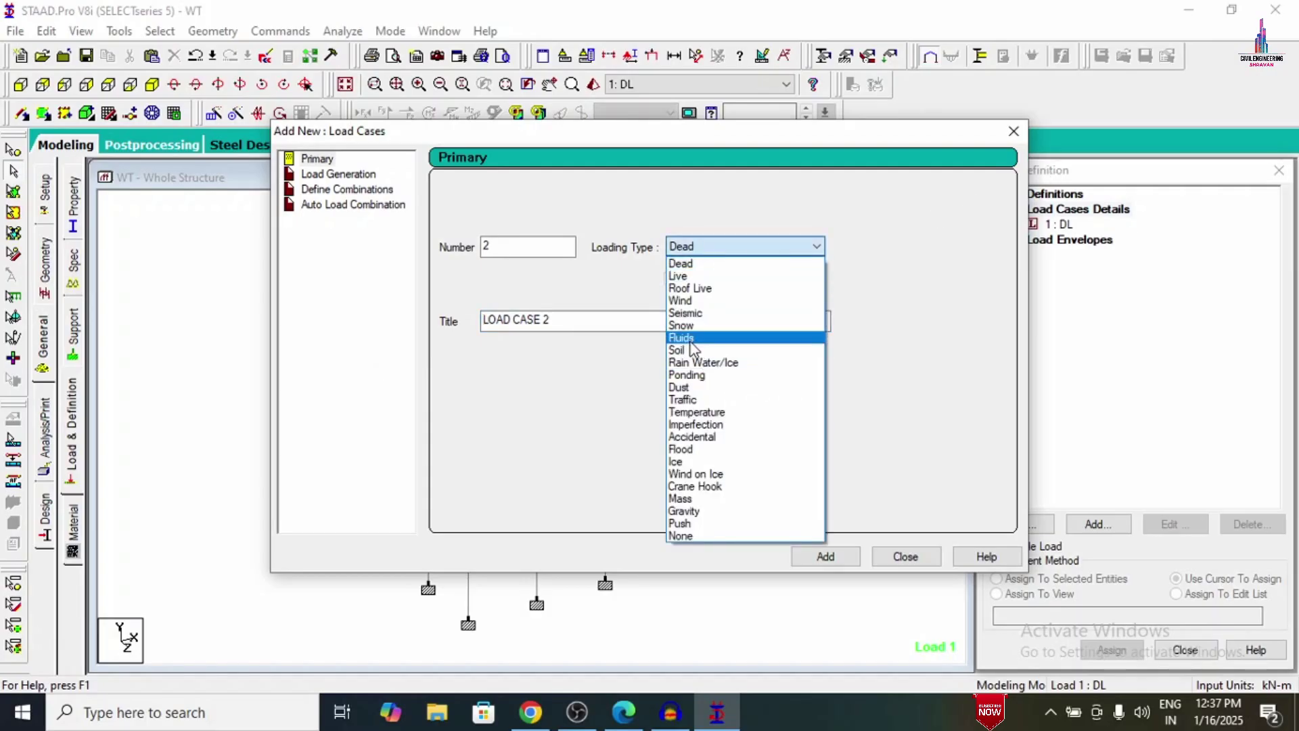
pyautogui.click(687, 338)
pyautogui.moveTo(554, 320); pyautogui.dragTo(449, 359)
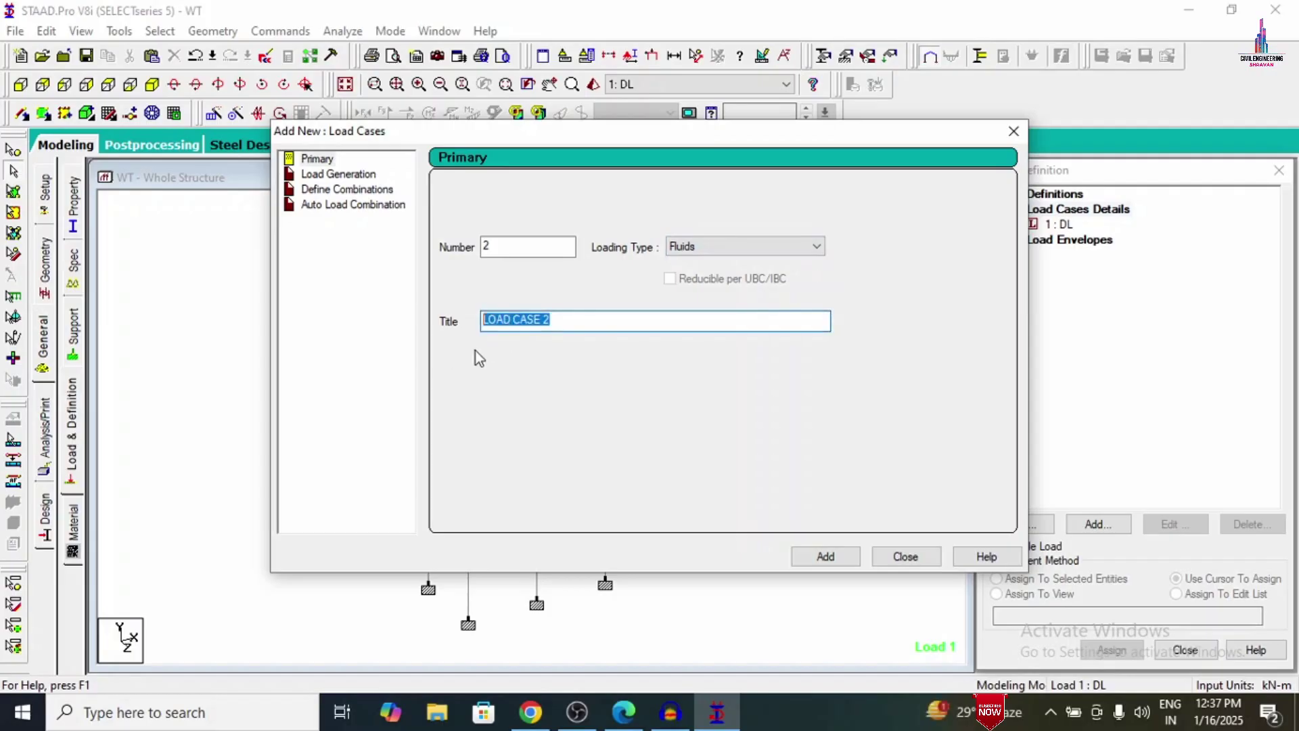
pyautogui.write('HSP')
pyautogui.press('Return')
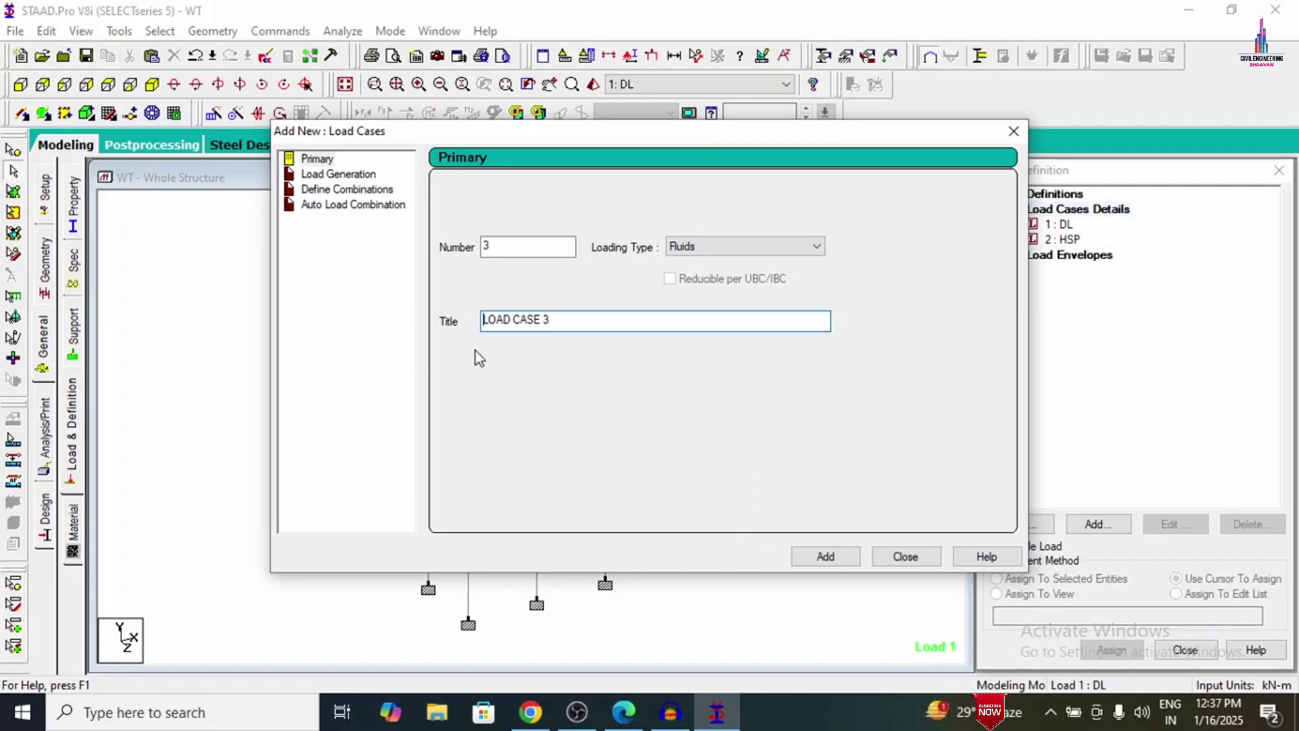
pyautogui.click(1014, 130)
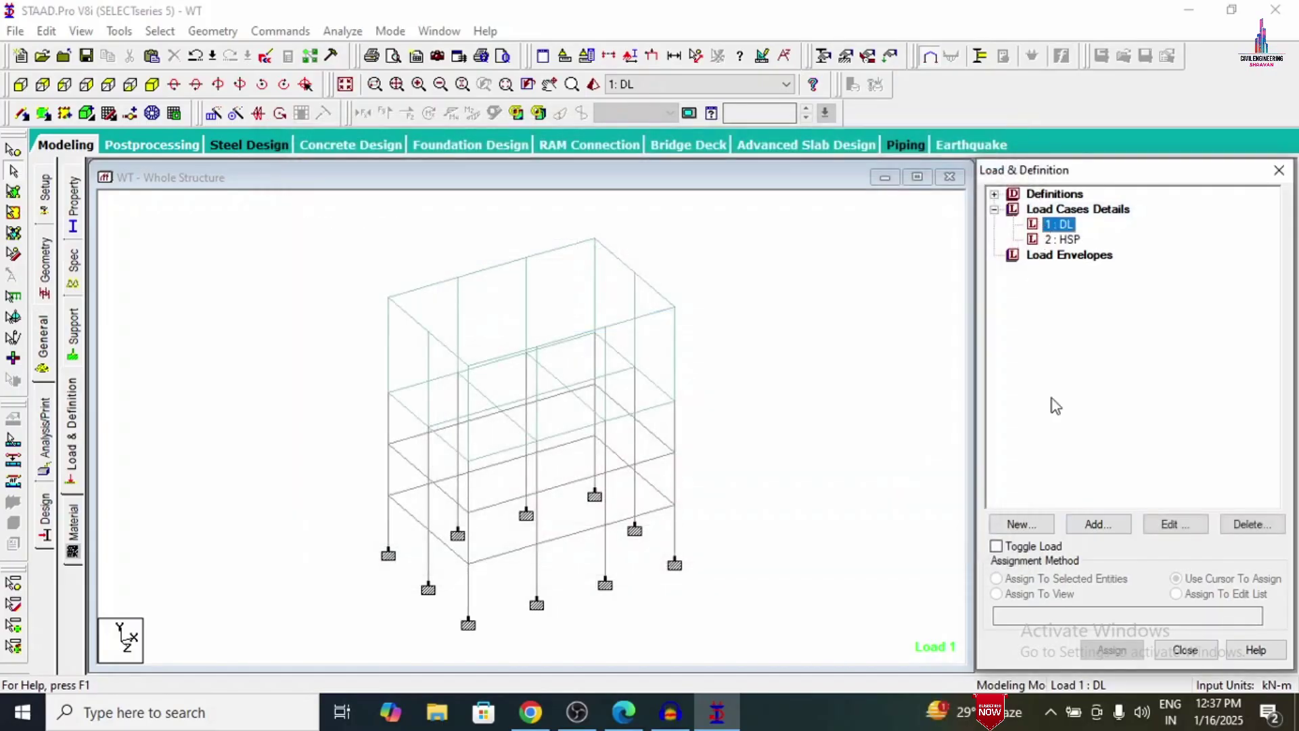
# Step: Add a selfweight load in the Y direction with factor -1 to load case DL
pyautogui.click(1108, 527)
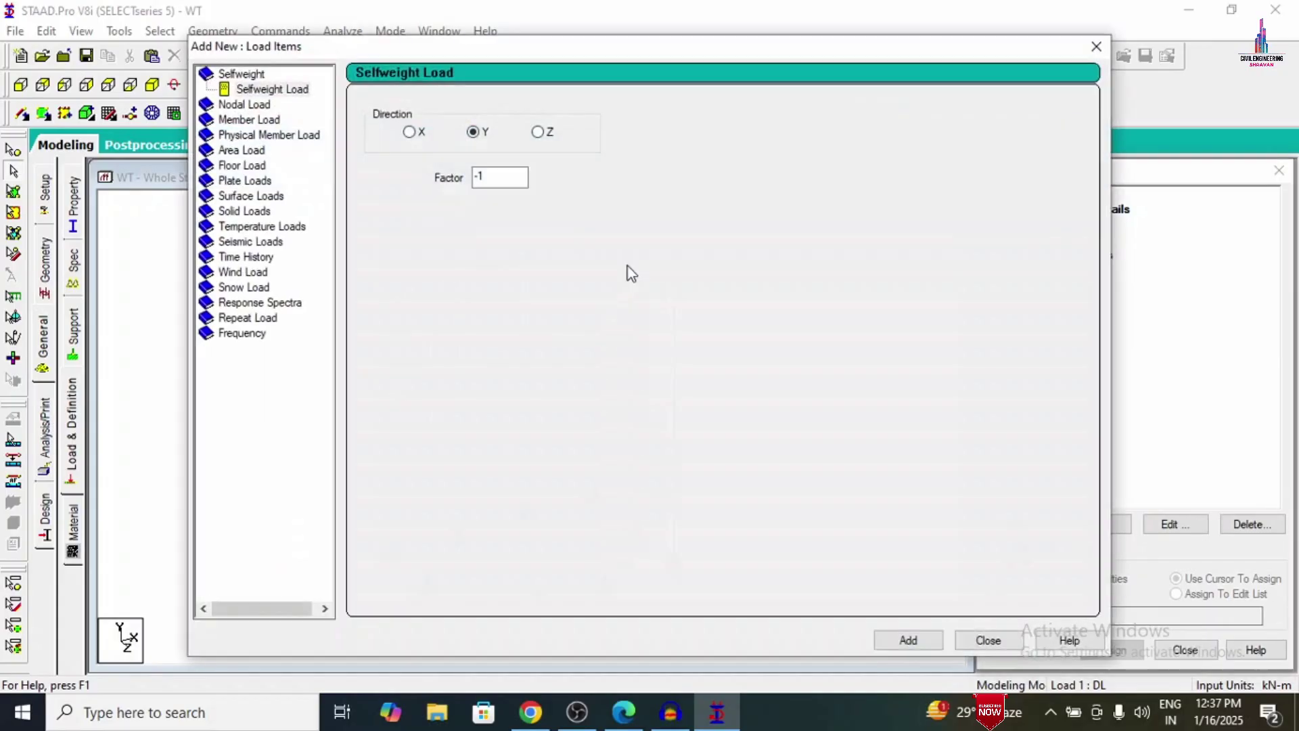
pyautogui.click(914, 640)
pyautogui.moveTo(712, 54); pyautogui.dragTo(532, 100)
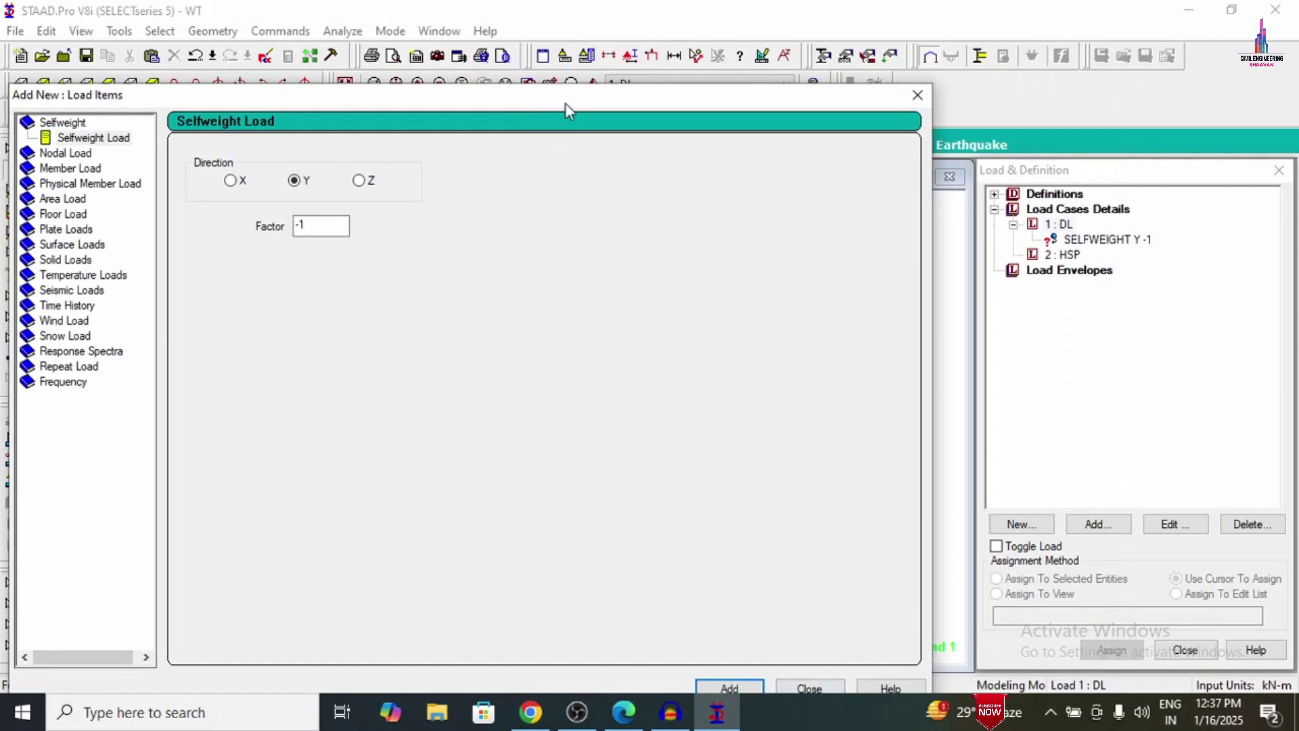
pyautogui.moveTo(566, 104); pyautogui.dragTo(779, 49)
# Step: Add a uniform member force of -3 kN/m in the GY direction to load case DL
pyautogui.click(277, 114)
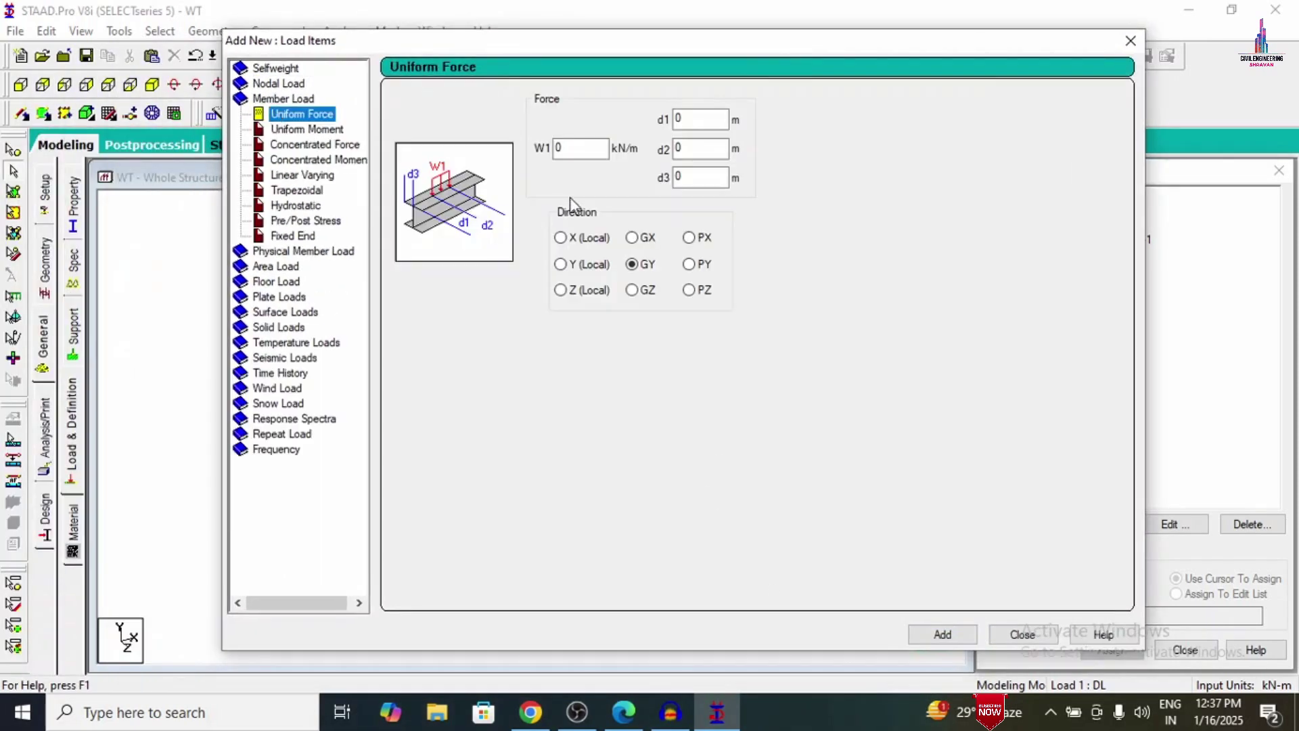
pyautogui.click(570, 149)
pyautogui.write('-3')
pyautogui.press('Tab')
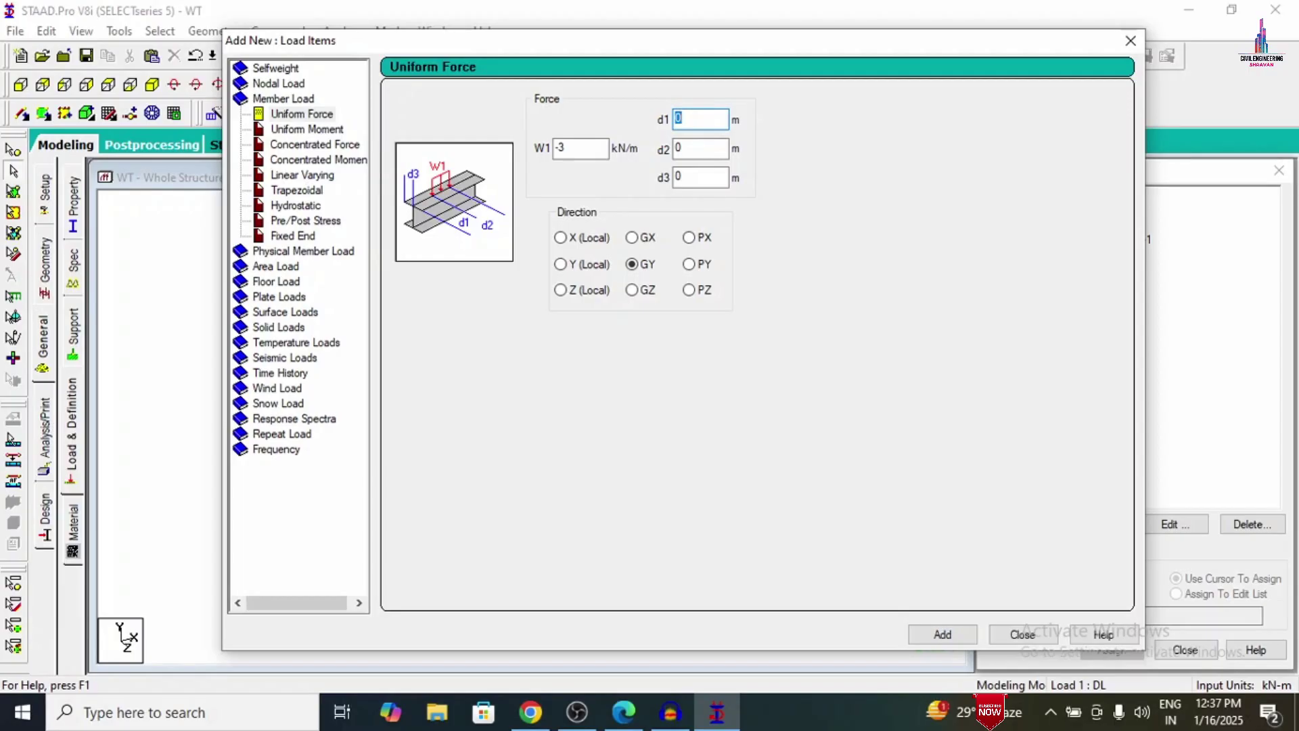
pyautogui.click(943, 635)
pyautogui.click(1023, 634)
# Step: Assign the selfweight load to the whole structure using the Assign To View method
pyautogui.click(1098, 240)
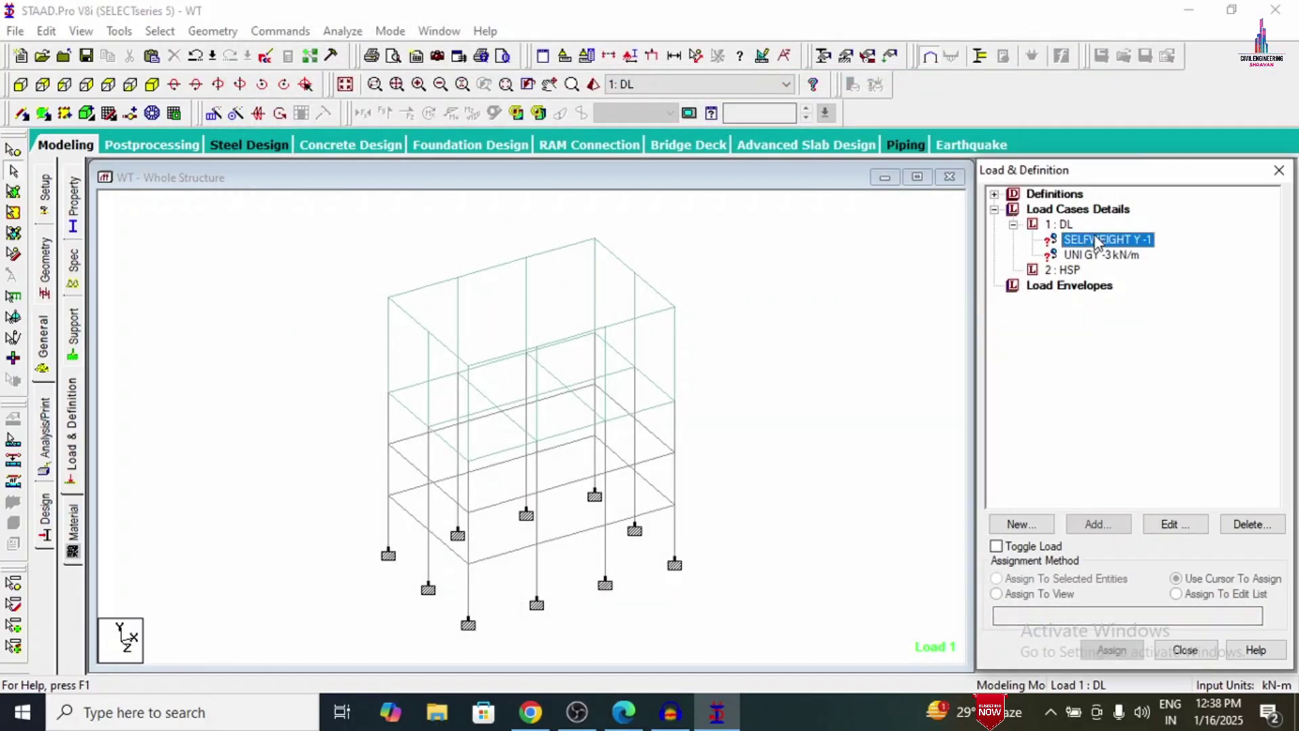
pyautogui.click(1040, 595)
pyautogui.click(1112, 650)
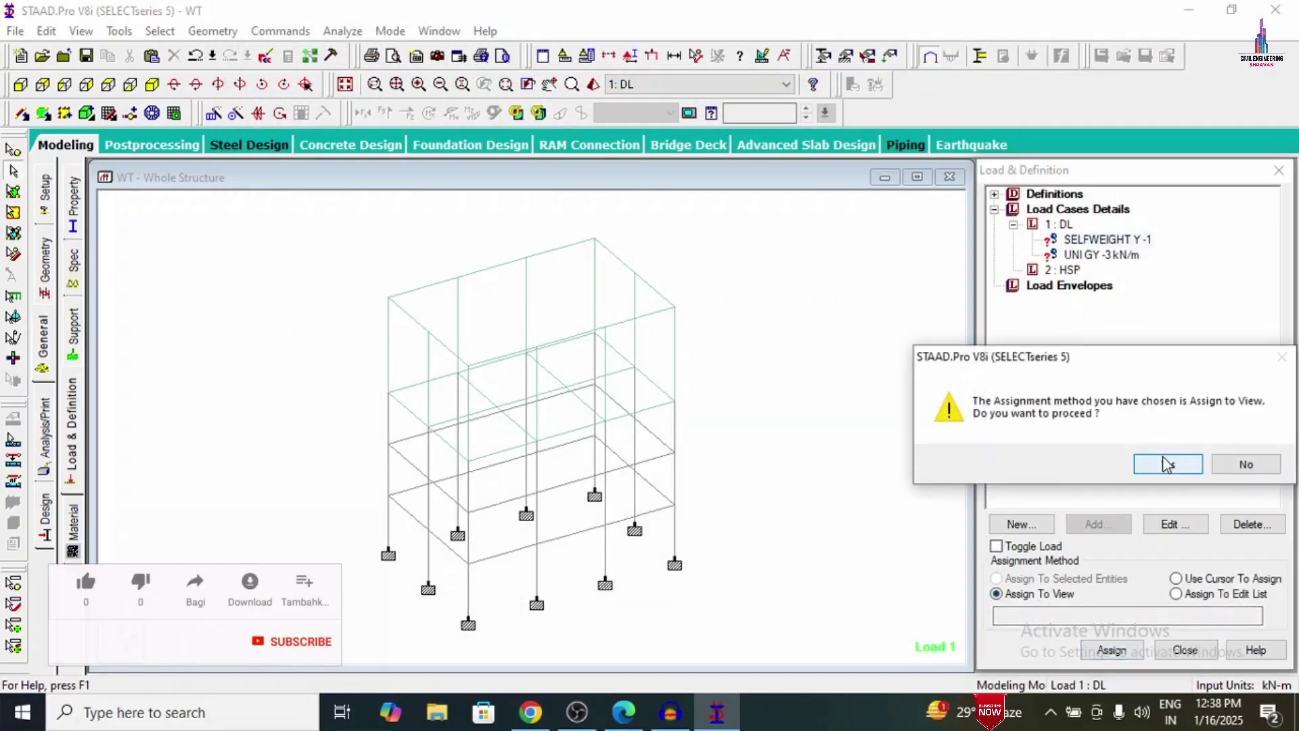
pyautogui.click(1168, 465)
# Step: Assign the -3 kN/m uniform load to all beams parallel to X and Z
pyautogui.click(884, 282)
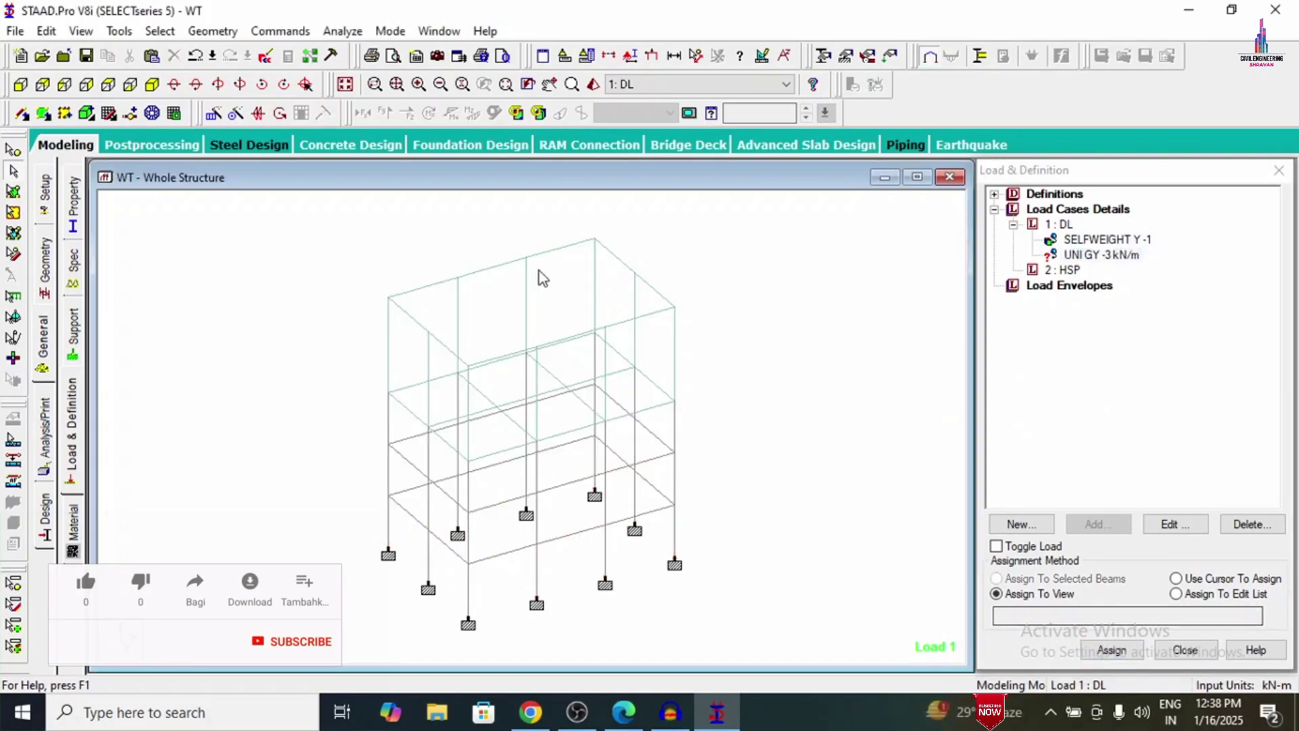
pyautogui.click(160, 31)
pyautogui.moveTo(257, 371)
pyautogui.click(395, 372)
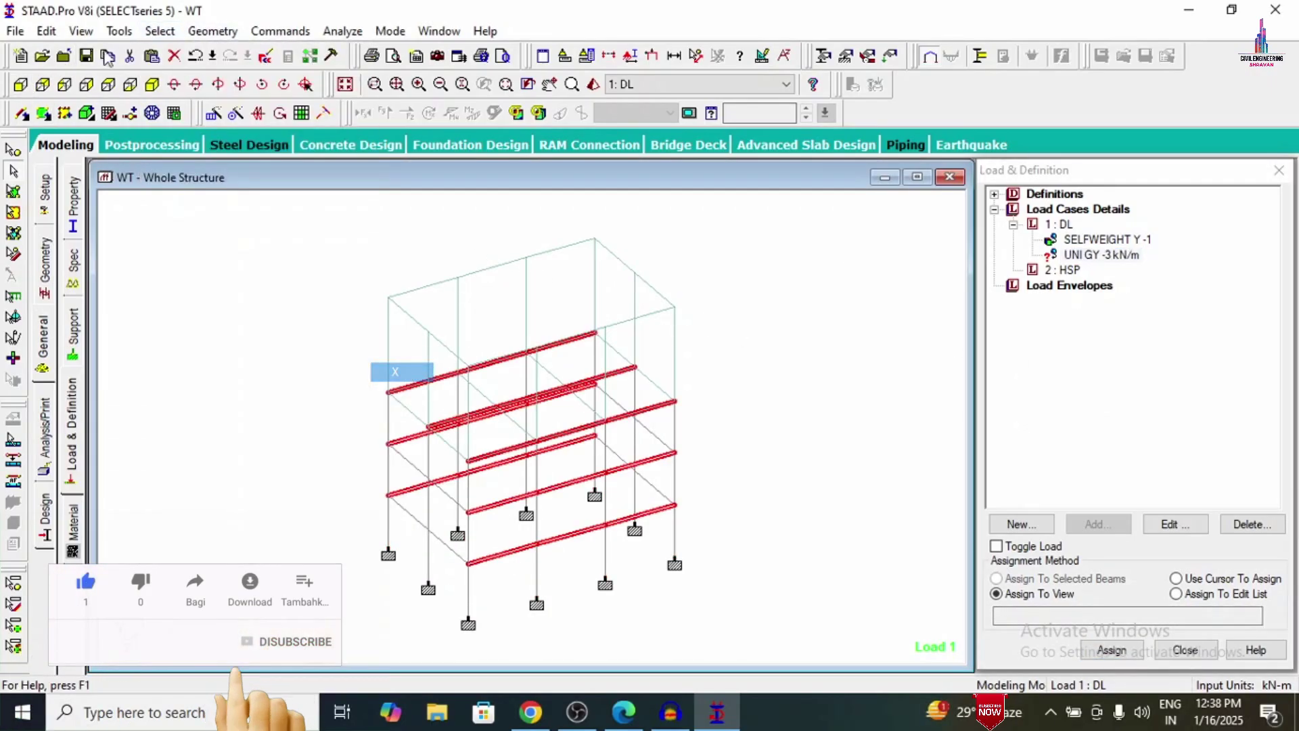
pyautogui.click(160, 31)
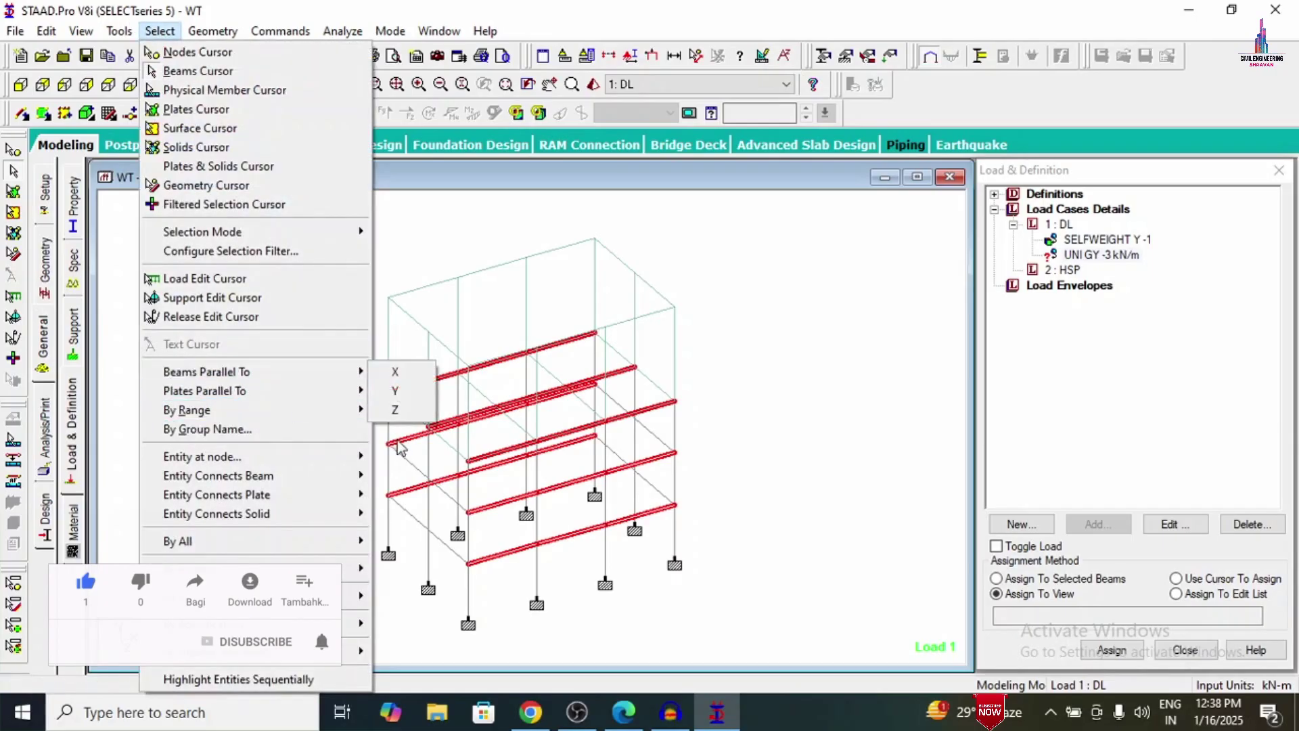
pyautogui.click(395, 410)
pyautogui.click(1066, 579)
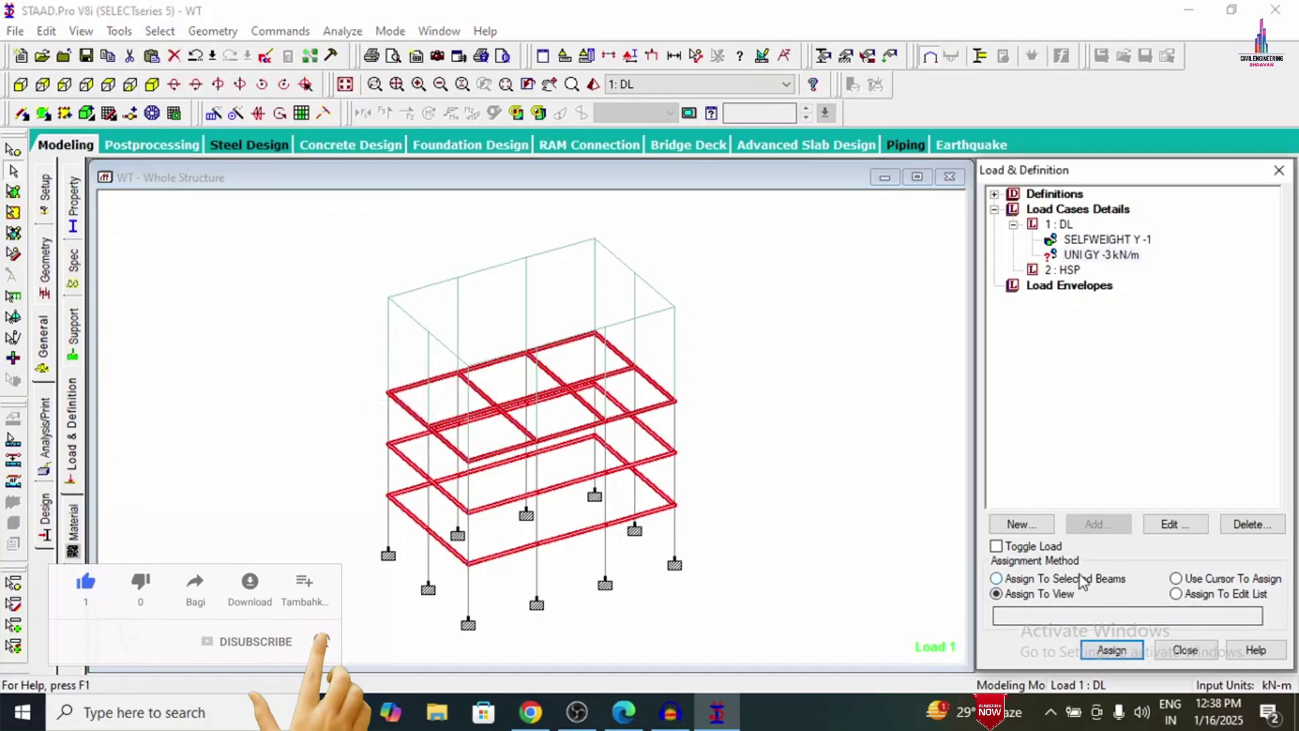
pyautogui.click(1112, 651)
pyautogui.click(1160, 465)
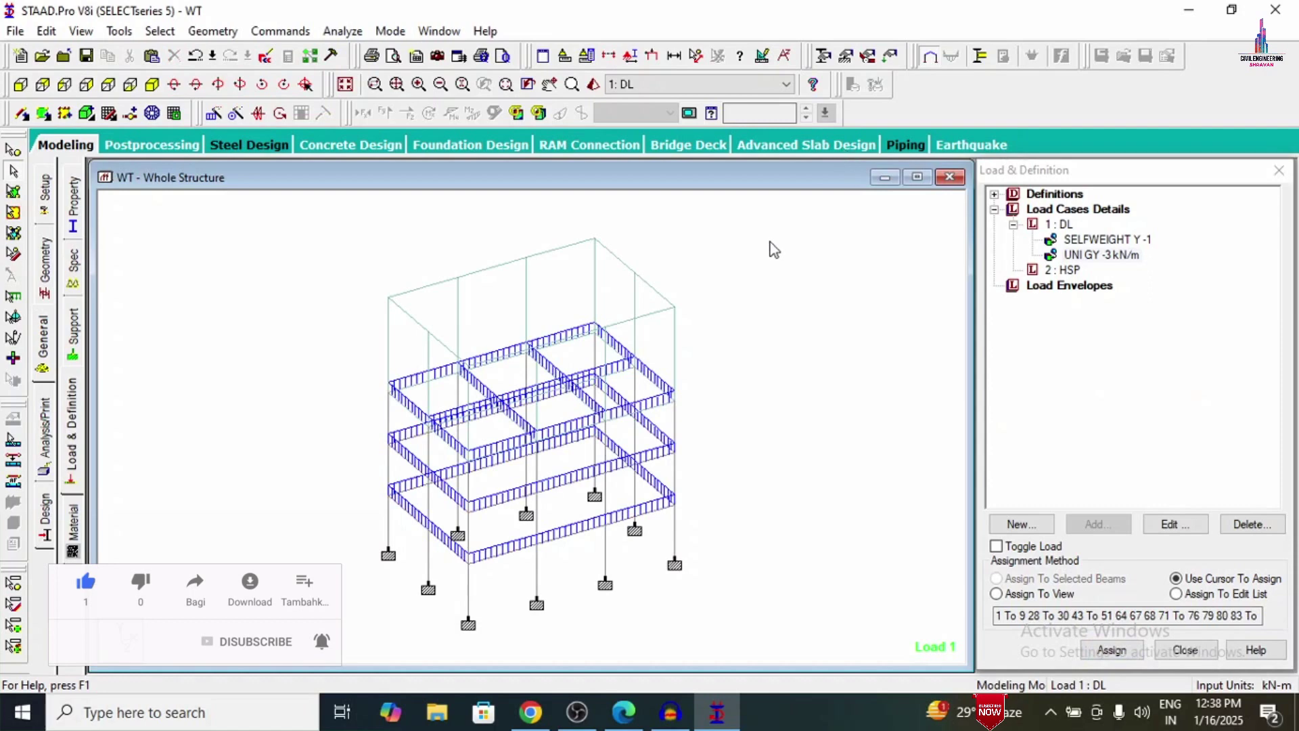
# Step: Start a hydrostatic plate load in load case HSP and select all the tank plates for it
pyautogui.click(1060, 270)
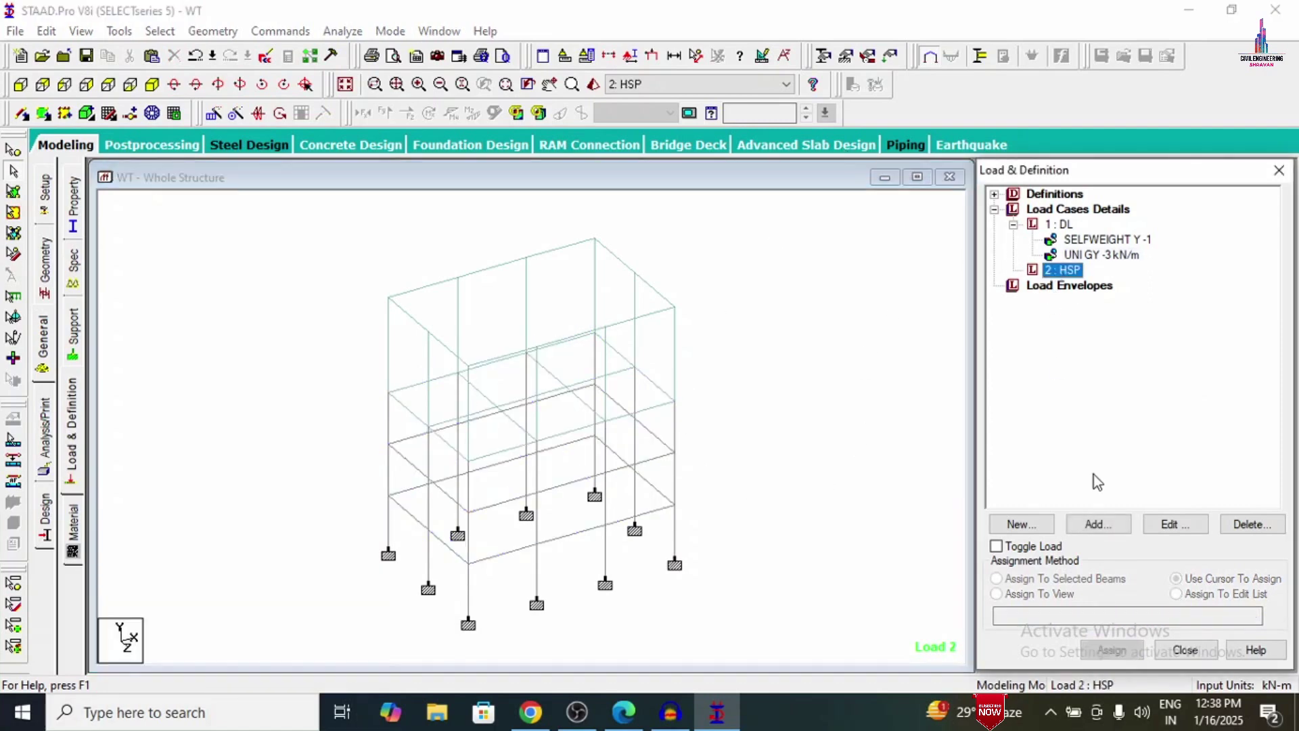
pyautogui.click(1099, 526)
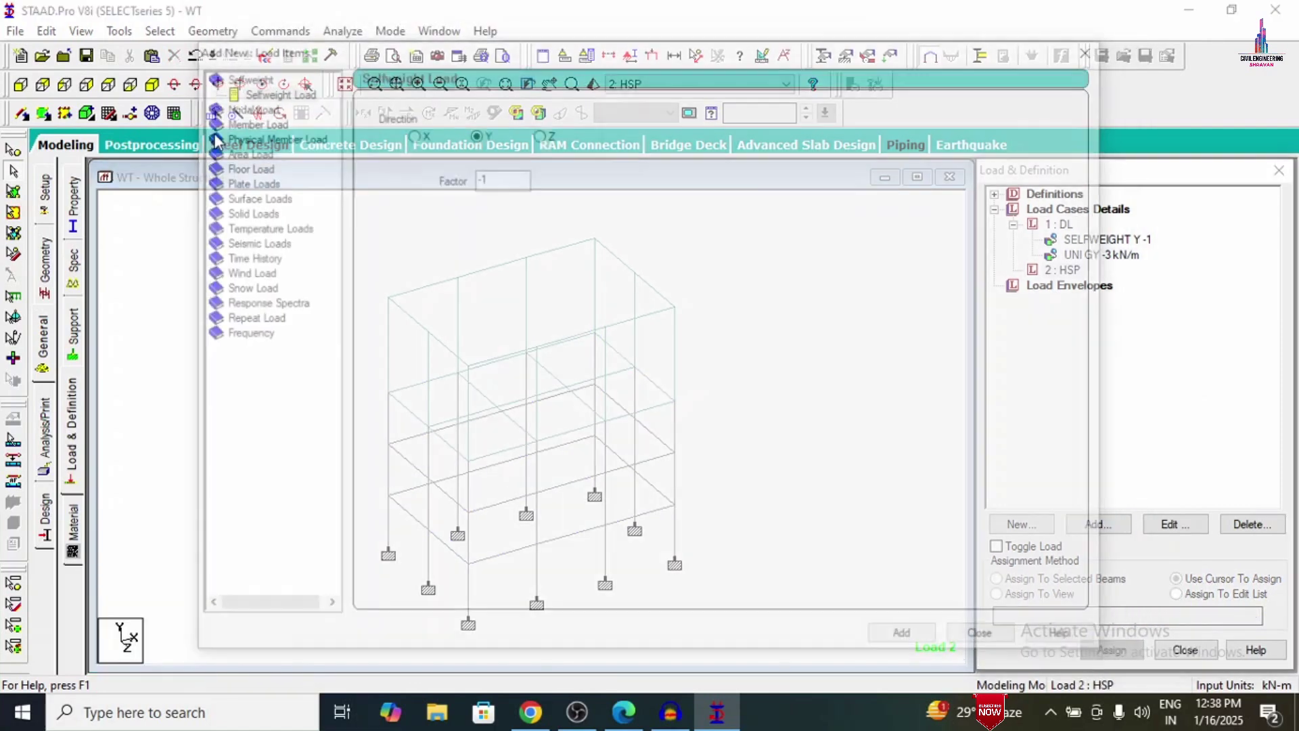
pyautogui.click(237, 180)
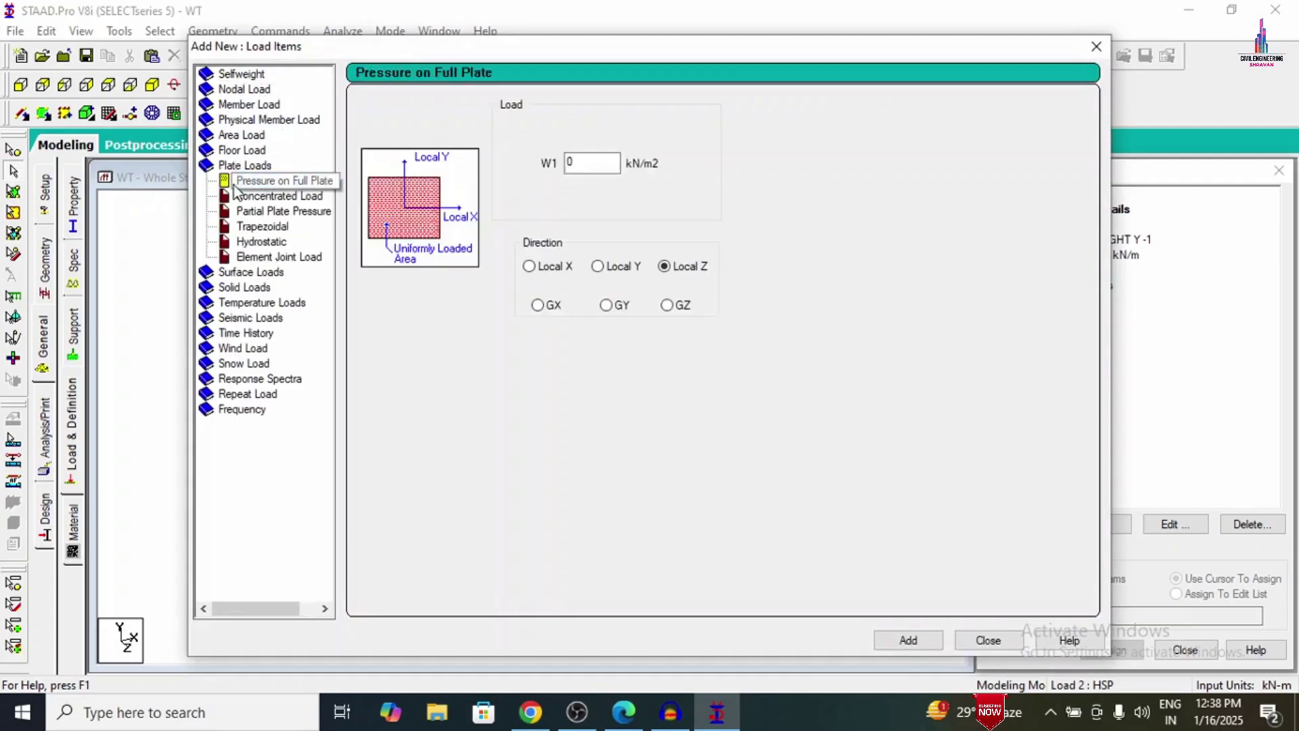
pyautogui.click(261, 242)
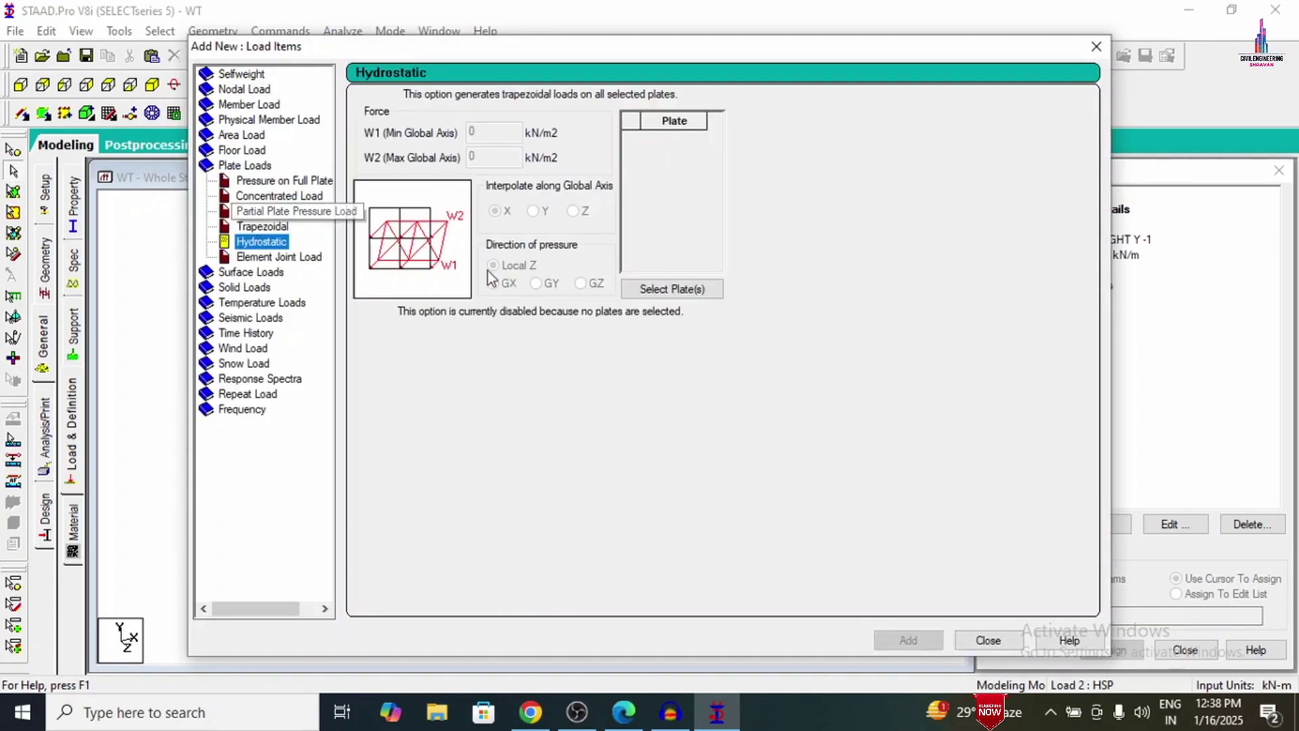
pyautogui.click(664, 289)
pyautogui.moveTo(661, 221); pyautogui.dragTo(1083, 58)
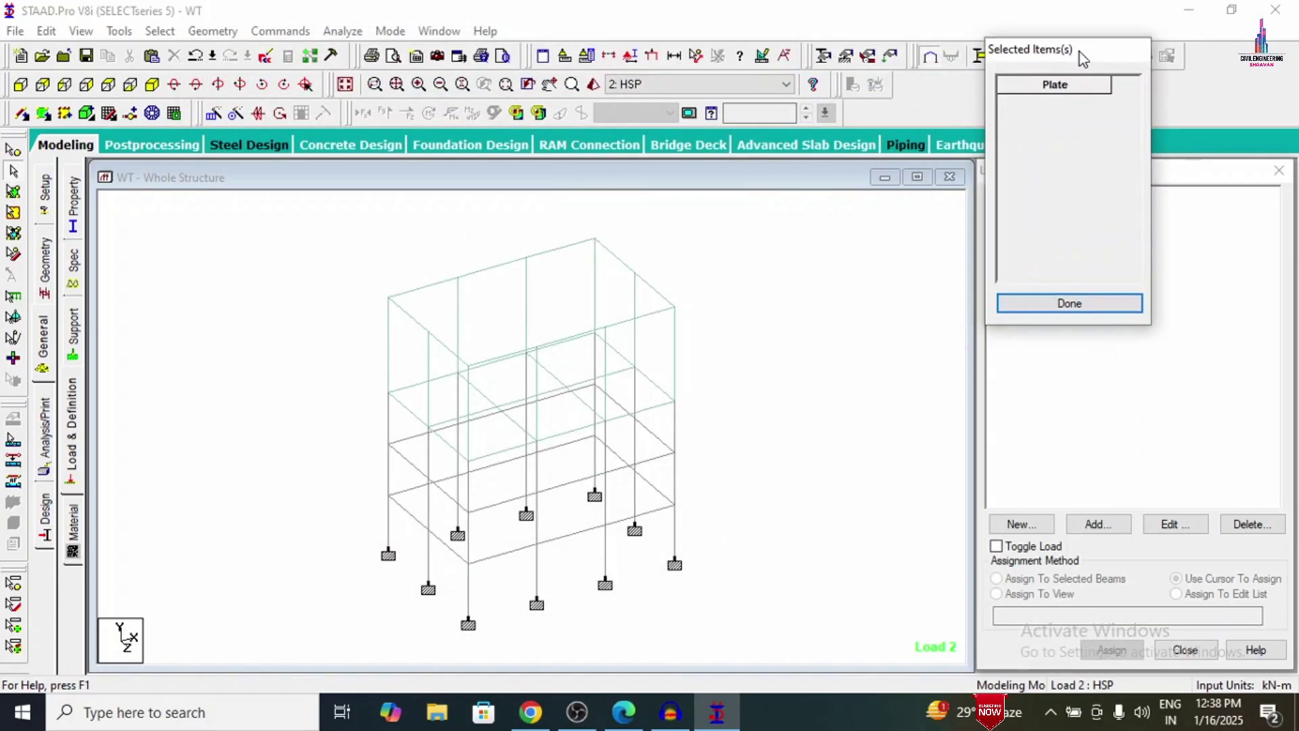
pyautogui.click(13, 210)
pyautogui.moveTo(302, 220); pyautogui.dragTo(778, 516)
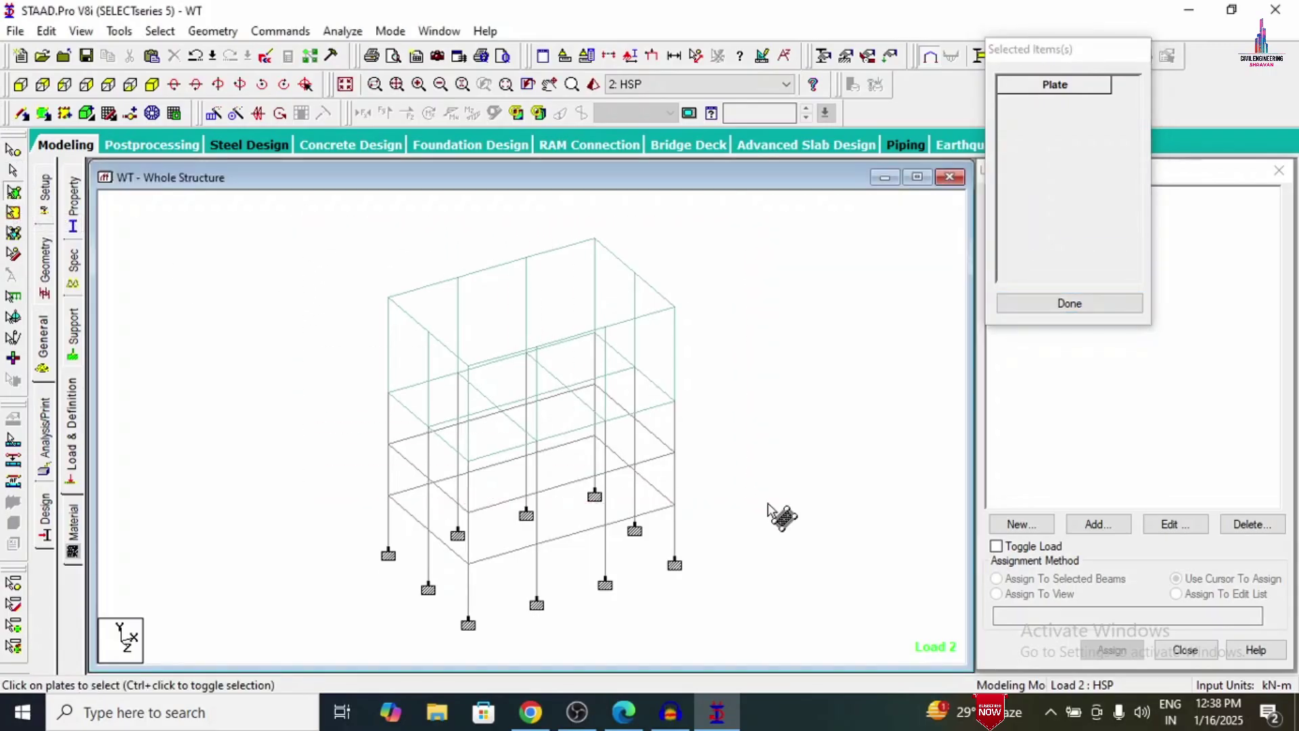
pyautogui.click(1061, 313)
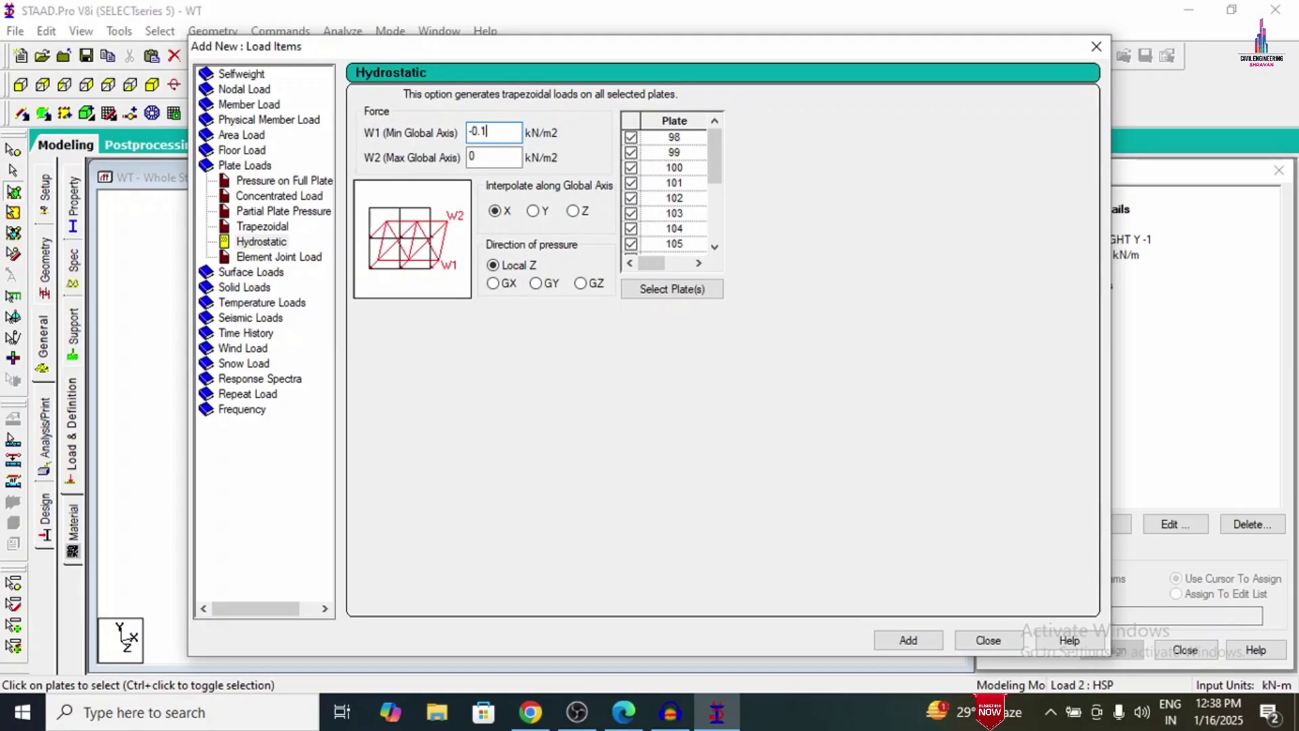
# Step: Set the hydrostatic load's W1 to -0.1 kN/m2 and compute 10 × 5.5 in the Windows Calculator
pyautogui.press('Tab')
pyautogui.click(266, 707)
pyautogui.write('CAL')
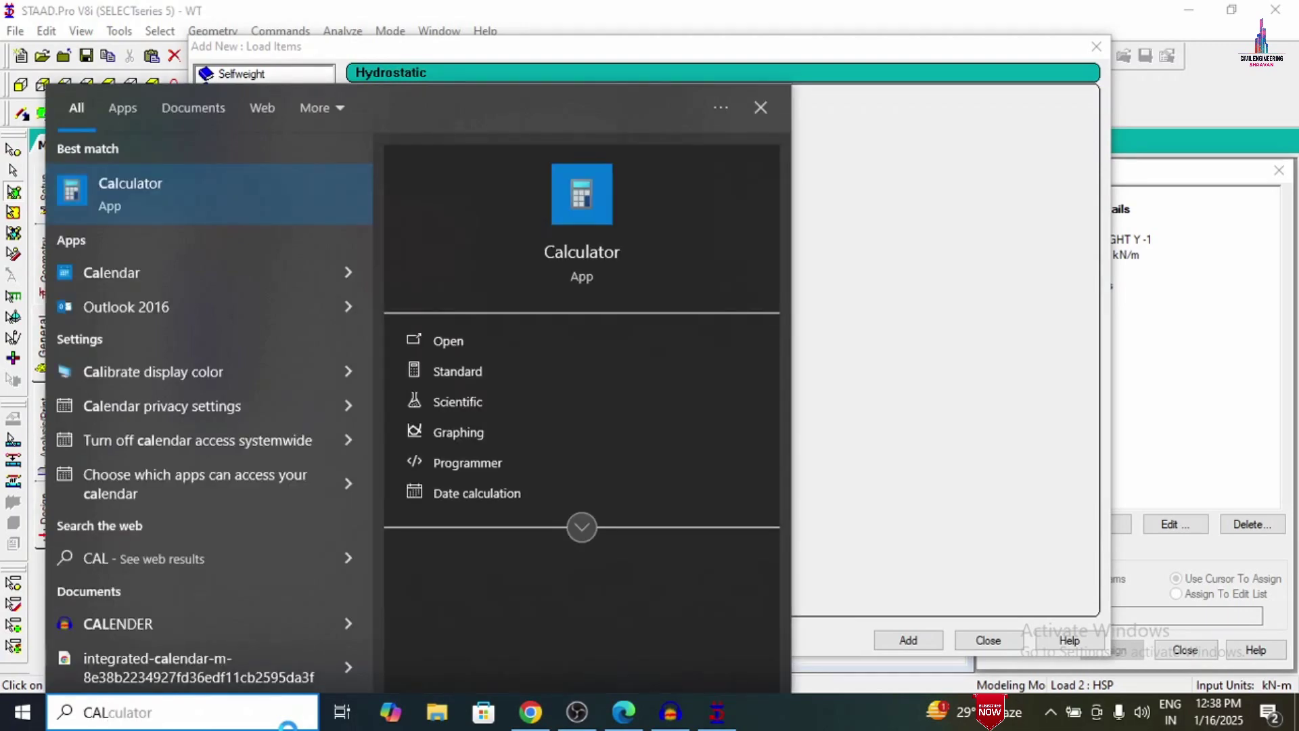
pyautogui.press('Return')
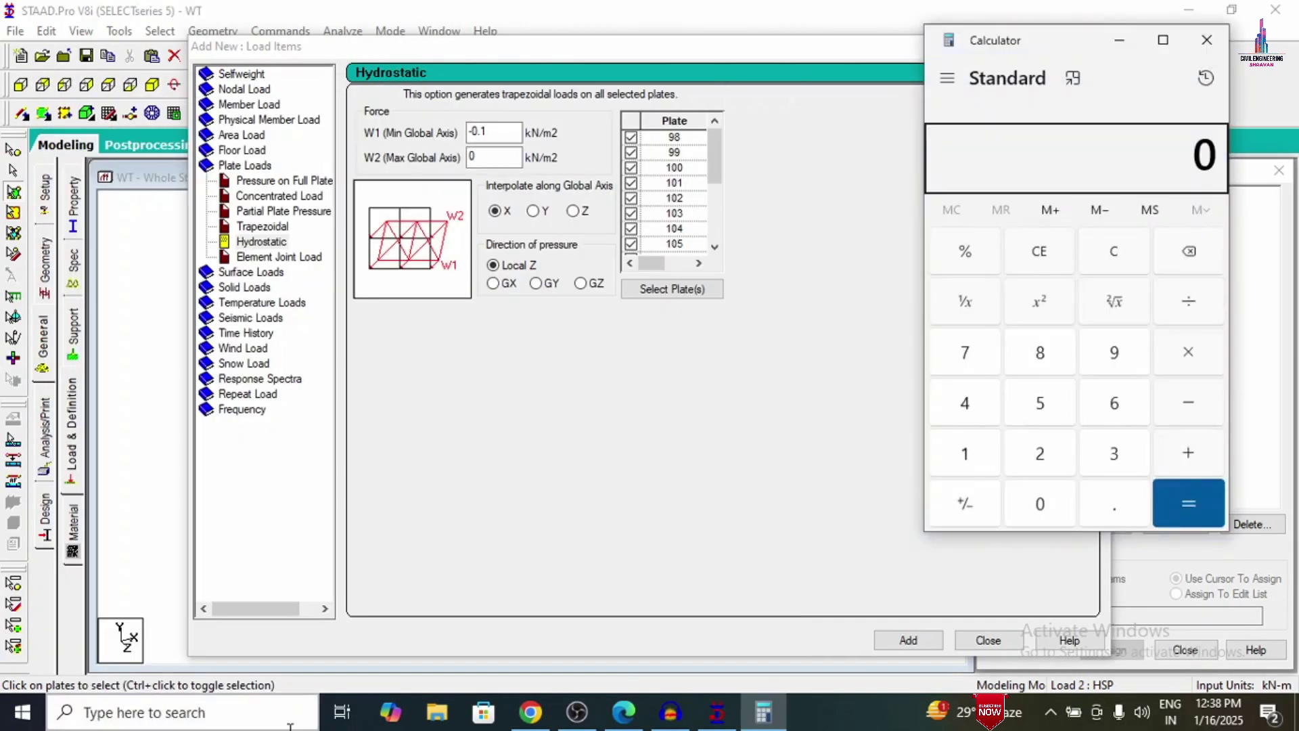
pyautogui.write('10 × 5.5')
pyautogui.press('Return')
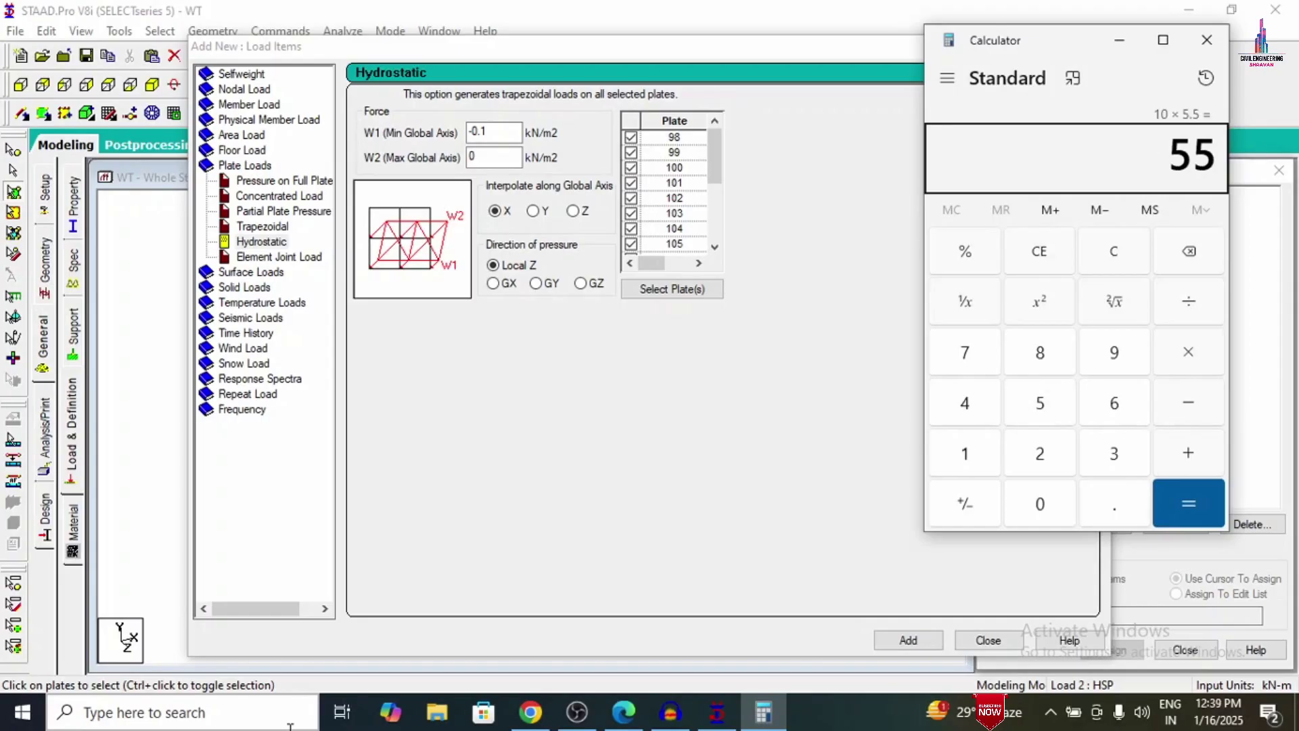
# Step: Set W2 to 55 kN/m2, interpolated along Y with pressure in the GY direction, and add the hydrostatic load to HSP
pyautogui.doubleClick(481, 163)
pyautogui.write('55')
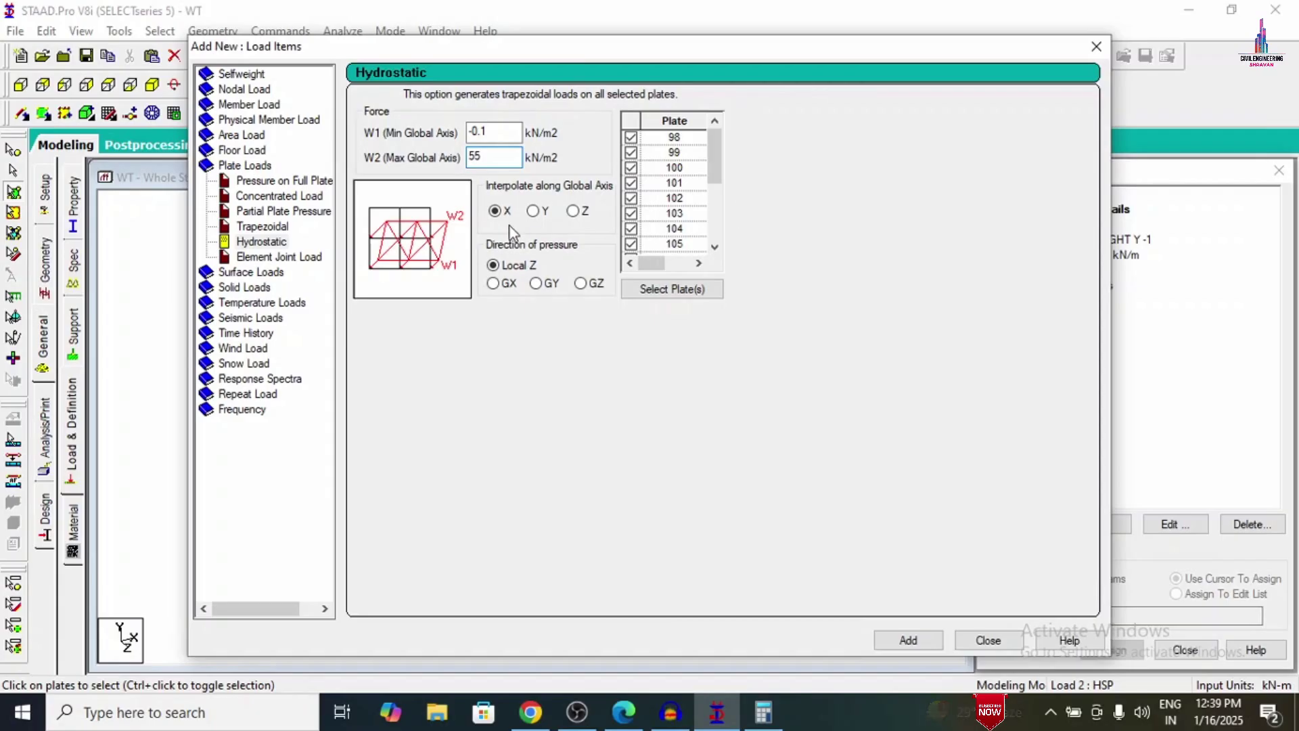
pyautogui.click(533, 212)
pyautogui.click(939, 641)
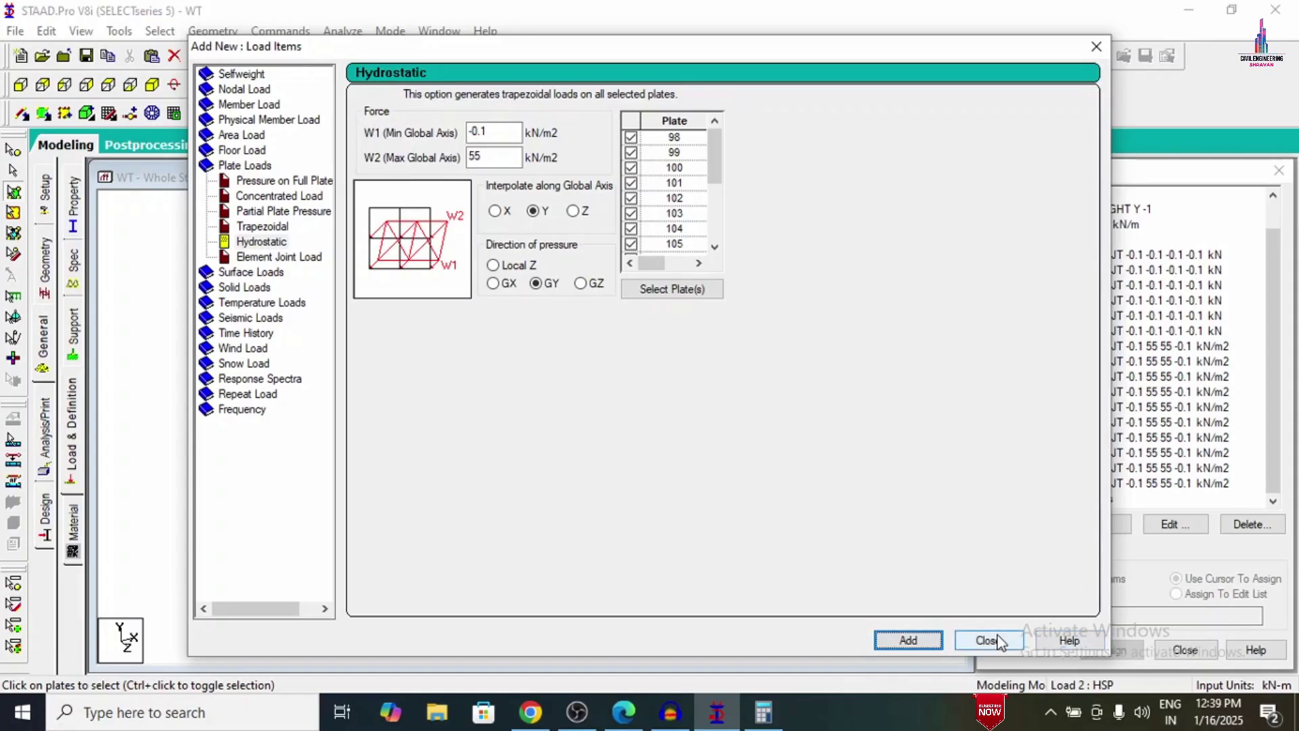
pyautogui.moveTo(887, 52); pyautogui.dragTo(734, 31)
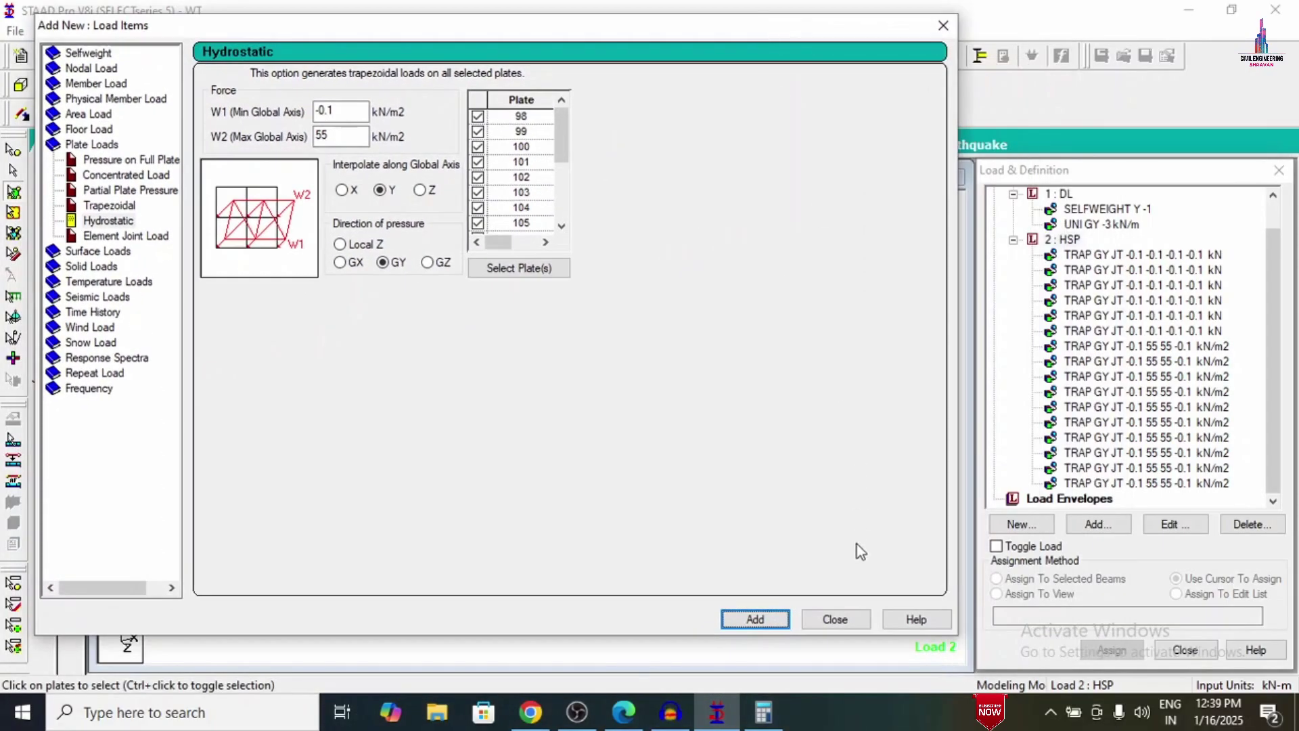
pyautogui.click(837, 618)
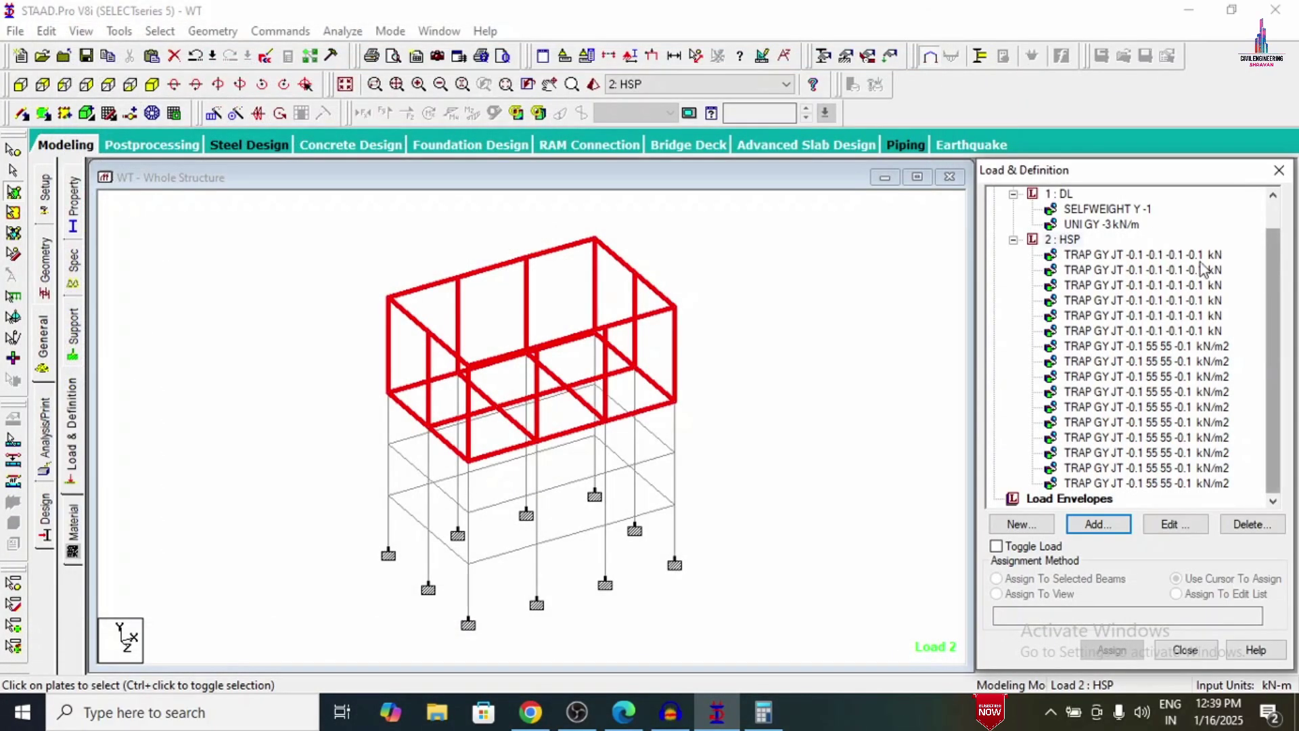
# Step: Review the trapezoidal plate loads under load case HSP and the tank plates each one acts on
pyautogui.click(1142, 255)
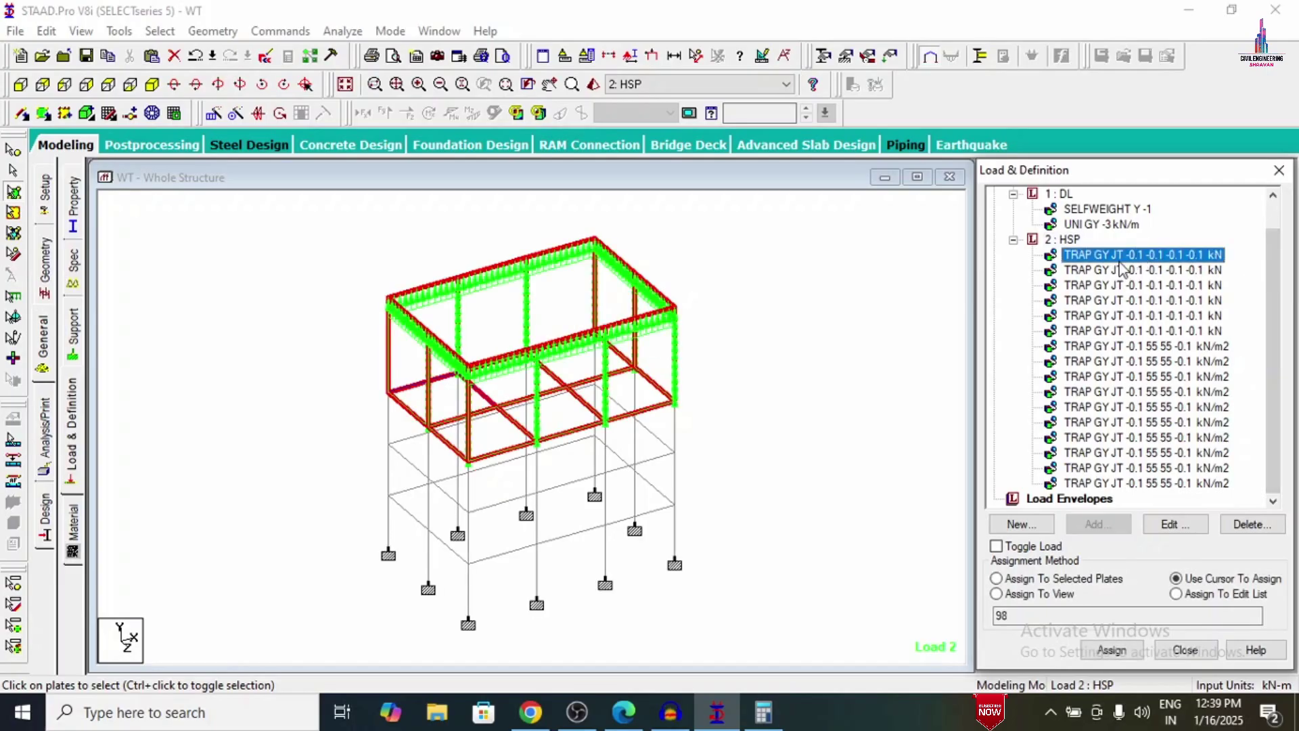
pyautogui.click(1122, 270)
pyautogui.press('Down')
pyautogui.press('Down')
pyautogui.press('Down')
pyautogui.press('Down')
pyautogui.press('Down')
pyautogui.press('Down')
pyautogui.press('Down')
pyautogui.press('Down')
pyautogui.press('Down')
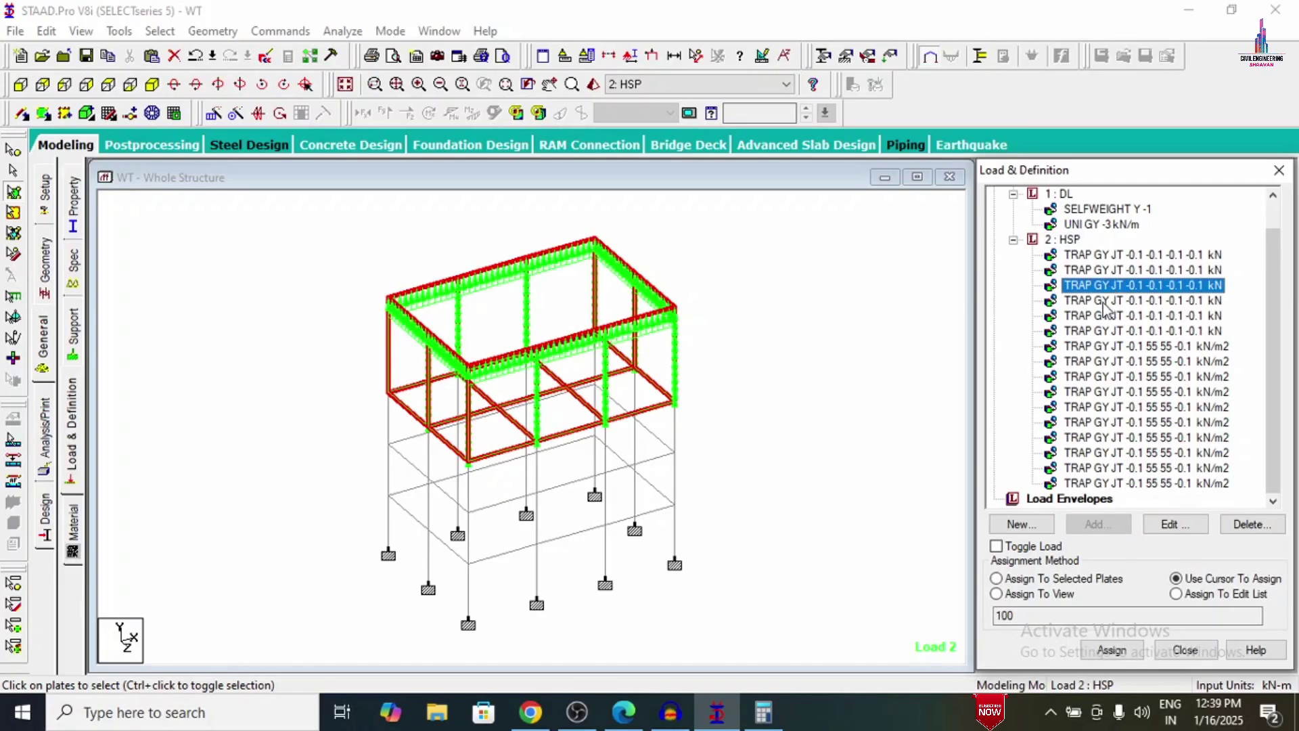
pyautogui.press('Down')
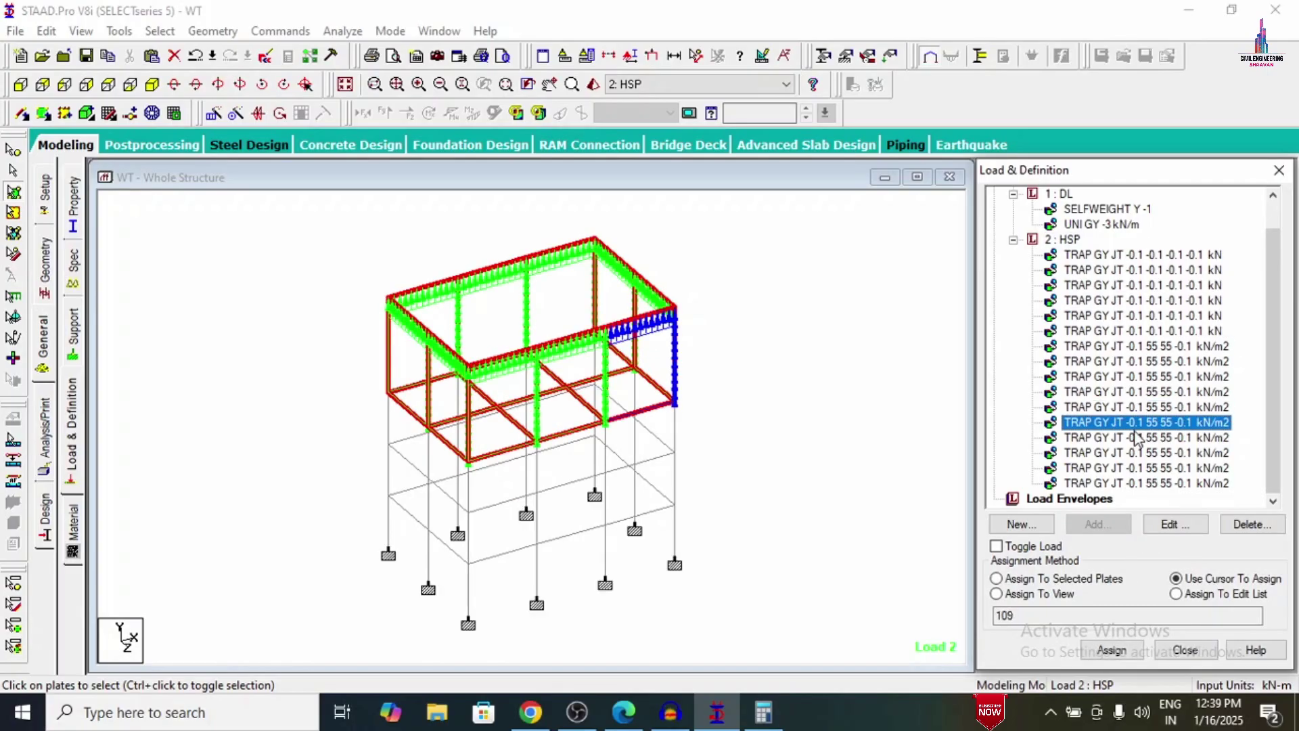
pyautogui.click(1081, 452)
pyautogui.click(1091, 468)
pyautogui.click(1088, 377)
pyautogui.click(1097, 437)
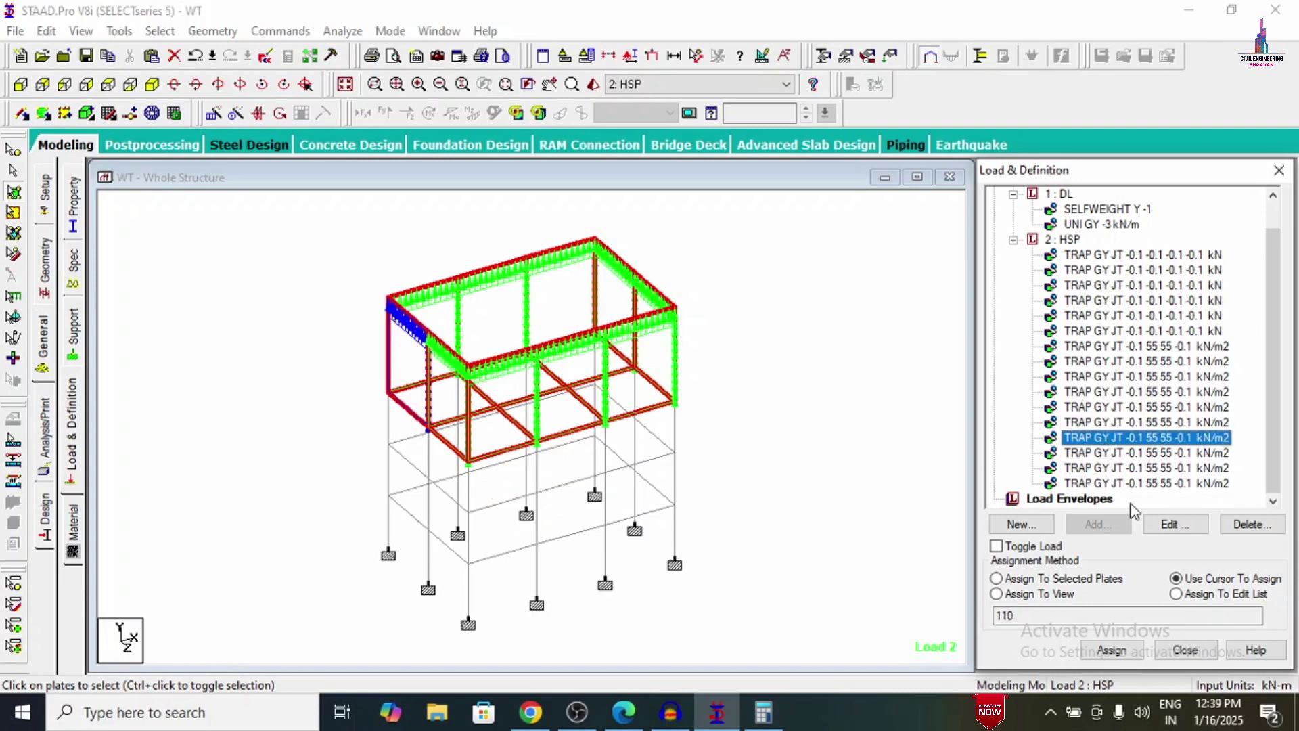
pyautogui.click(919, 355)
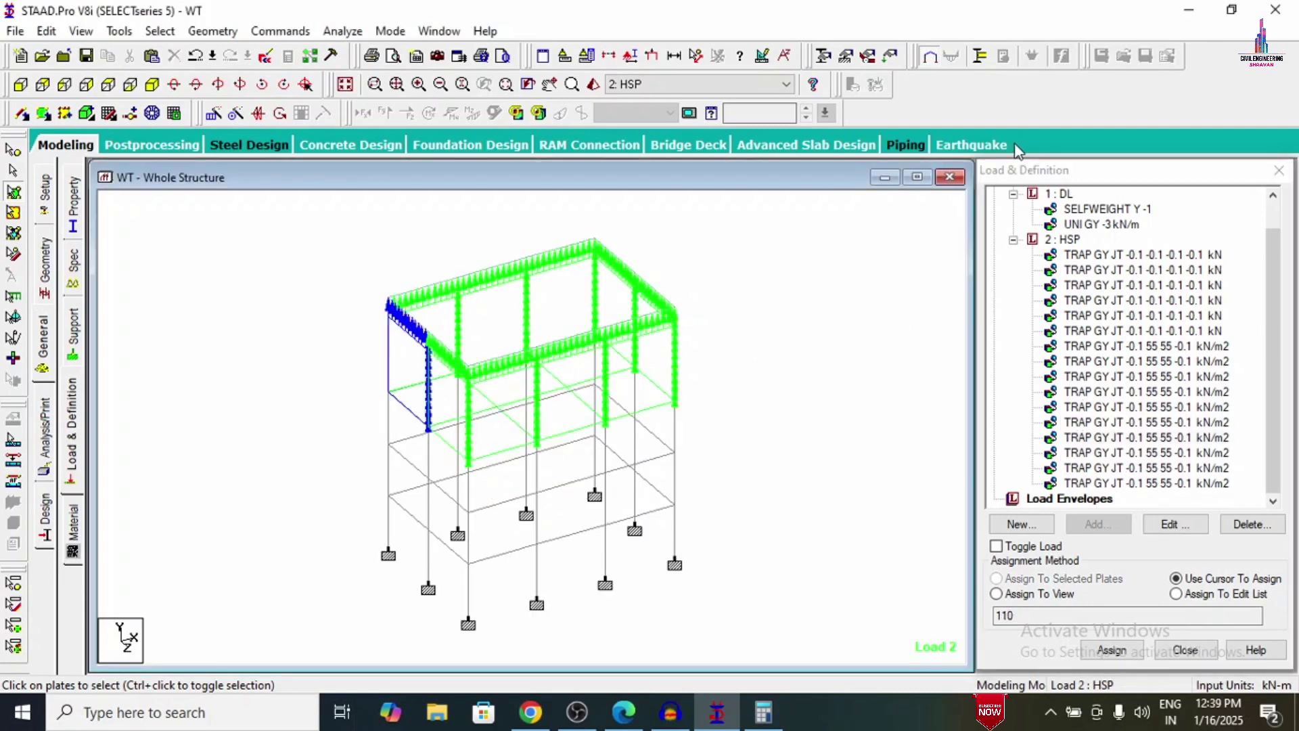
# Step: Generate automatic load combinations with the Indian Code for the Genral_Structures category and add them to the load cases
pyautogui.scroll(1, 1055, 218)
pyautogui.click(1057, 209)
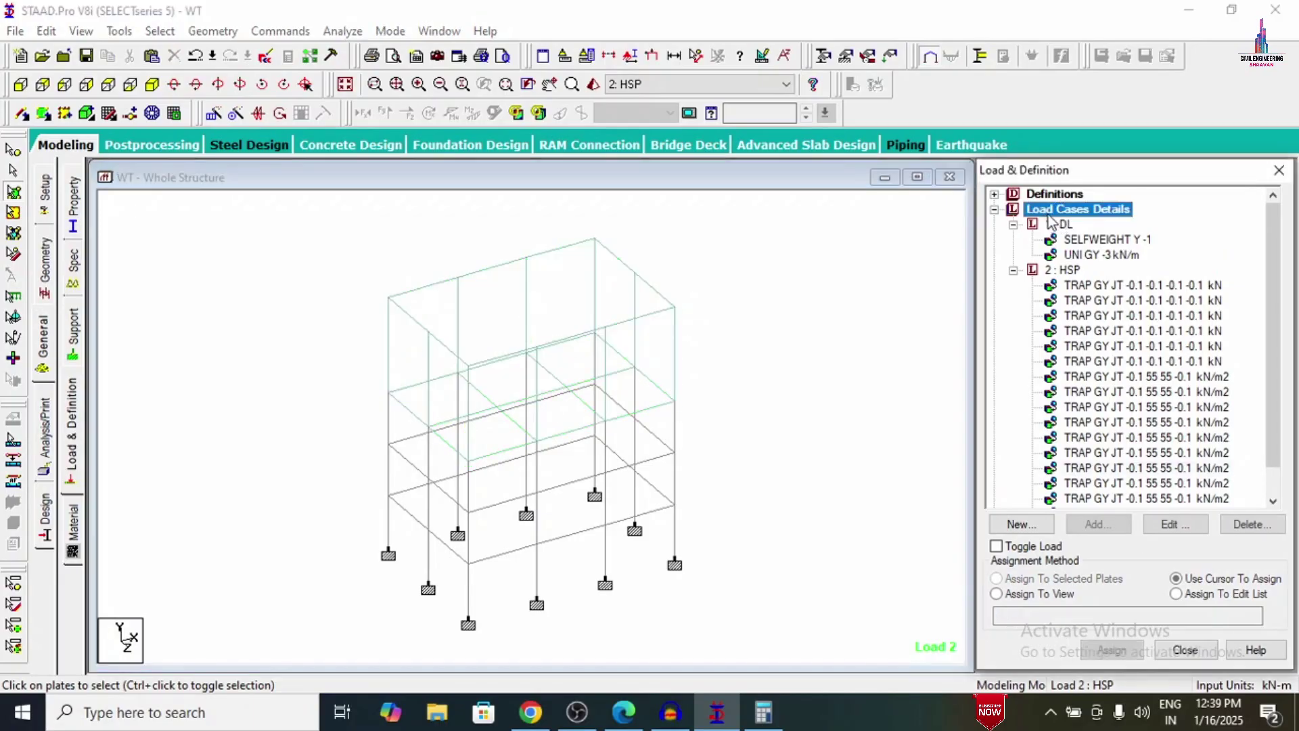
pyautogui.click(1115, 524)
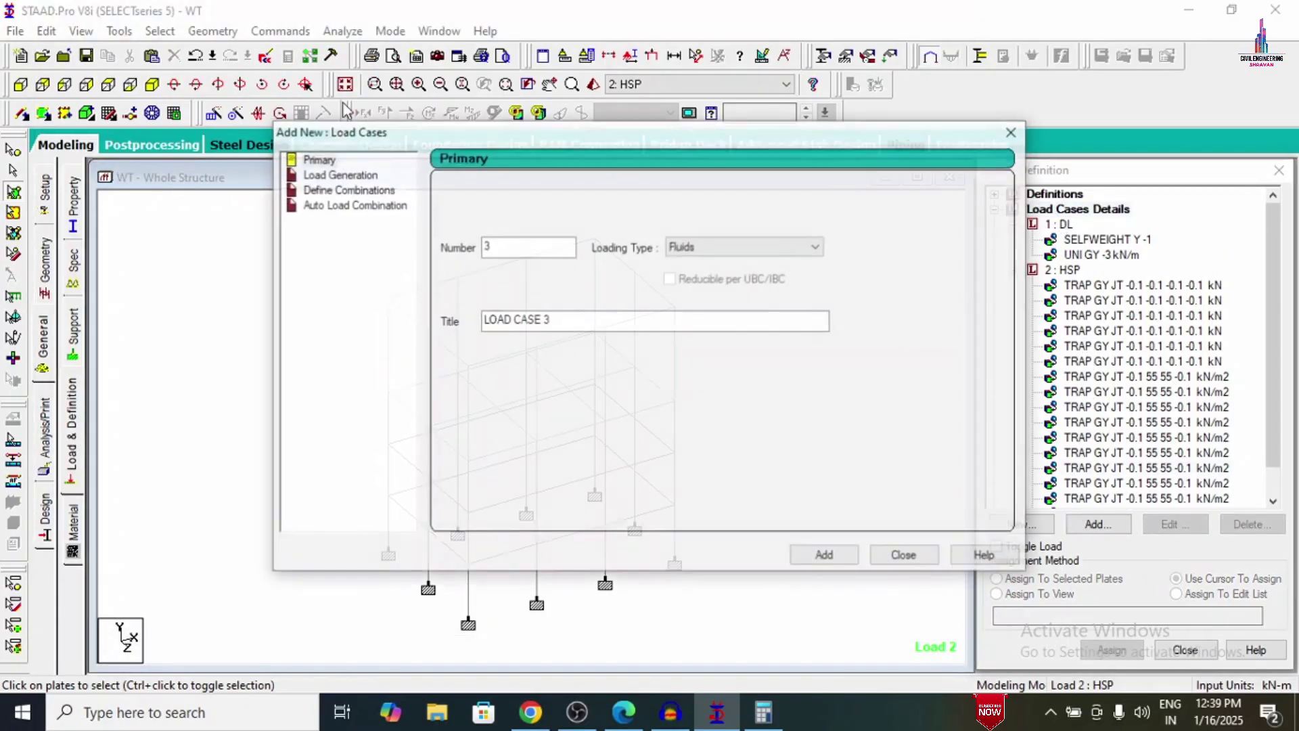
pyautogui.click(346, 205)
pyautogui.click(660, 192)
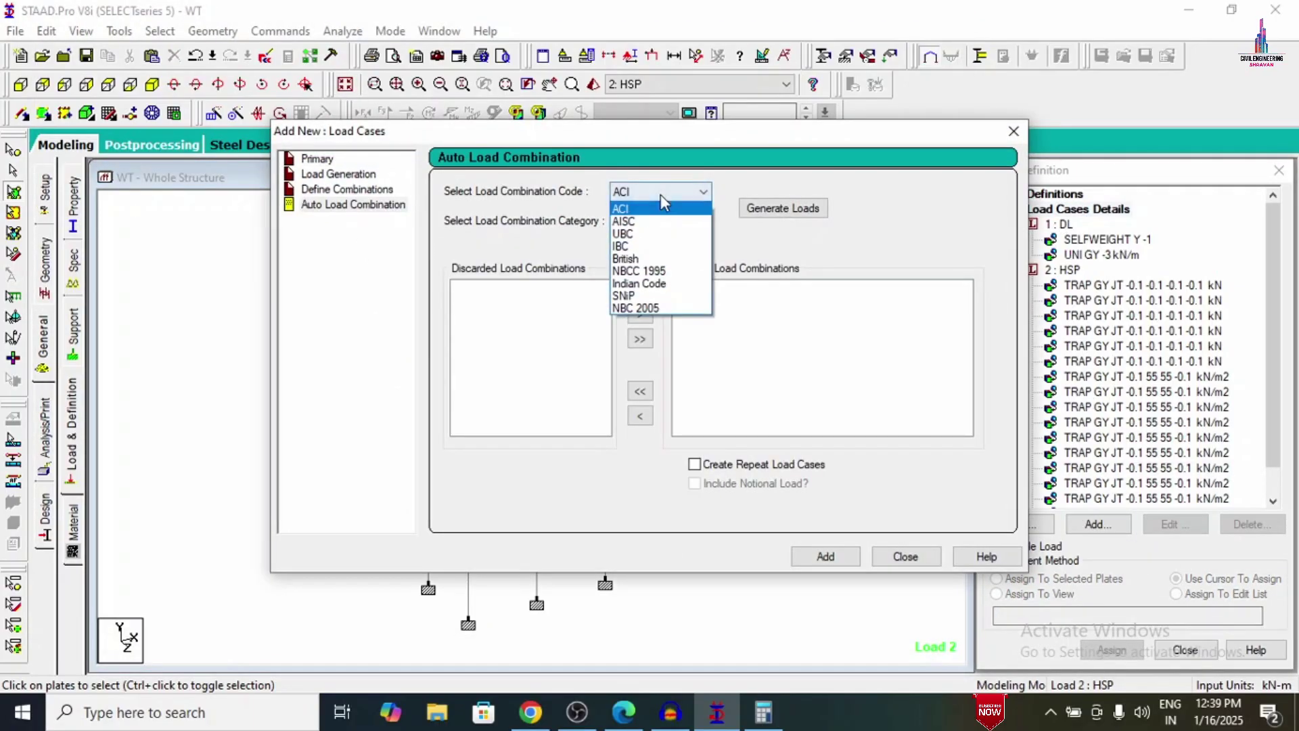
pyautogui.click(640, 283)
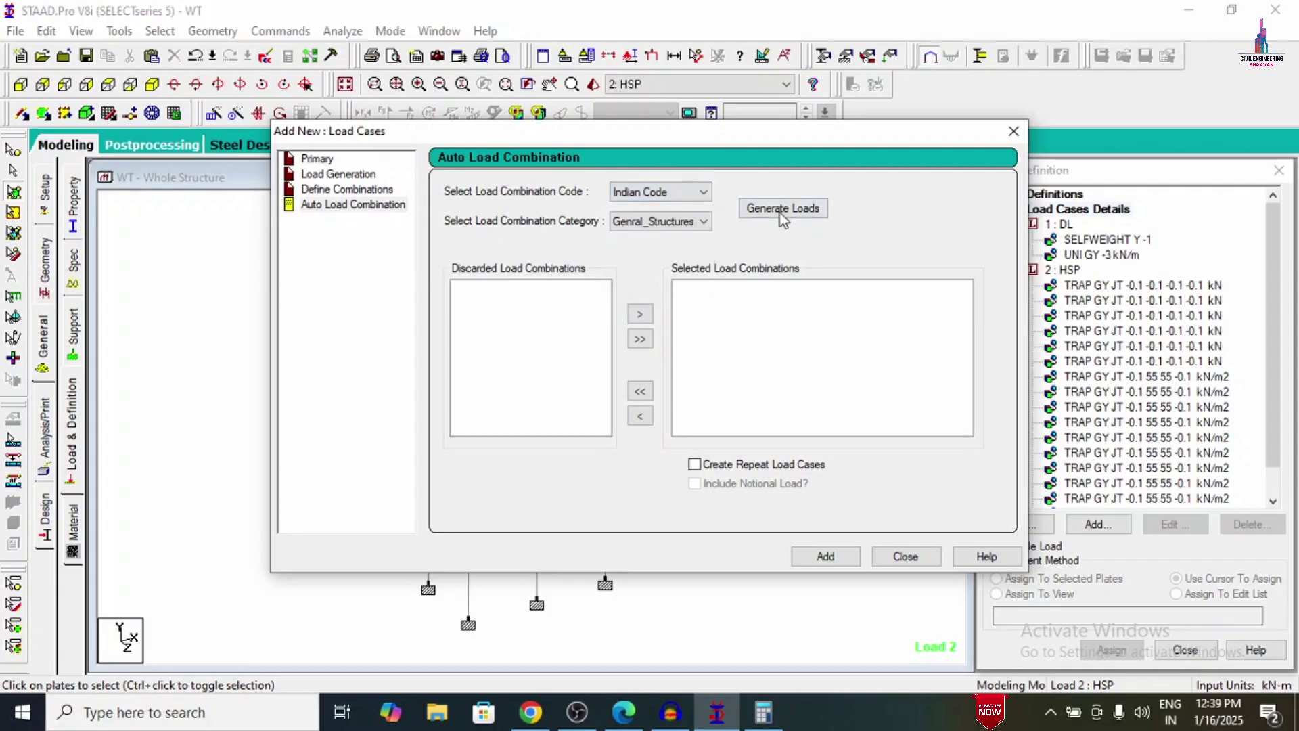
pyautogui.click(827, 556)
pyautogui.click(904, 556)
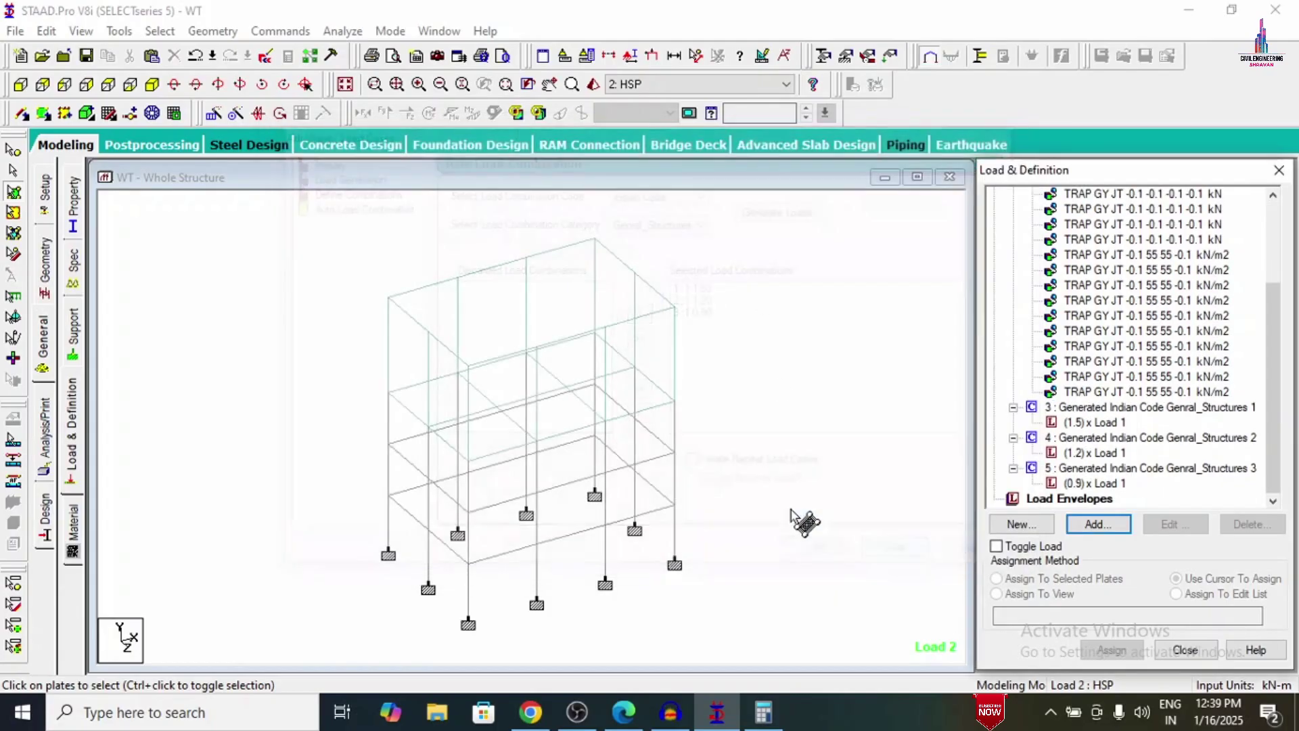
# Step: Add a Perform Analysis command with the No Print option
pyautogui.click(45, 447)
pyautogui.click(595, 559)
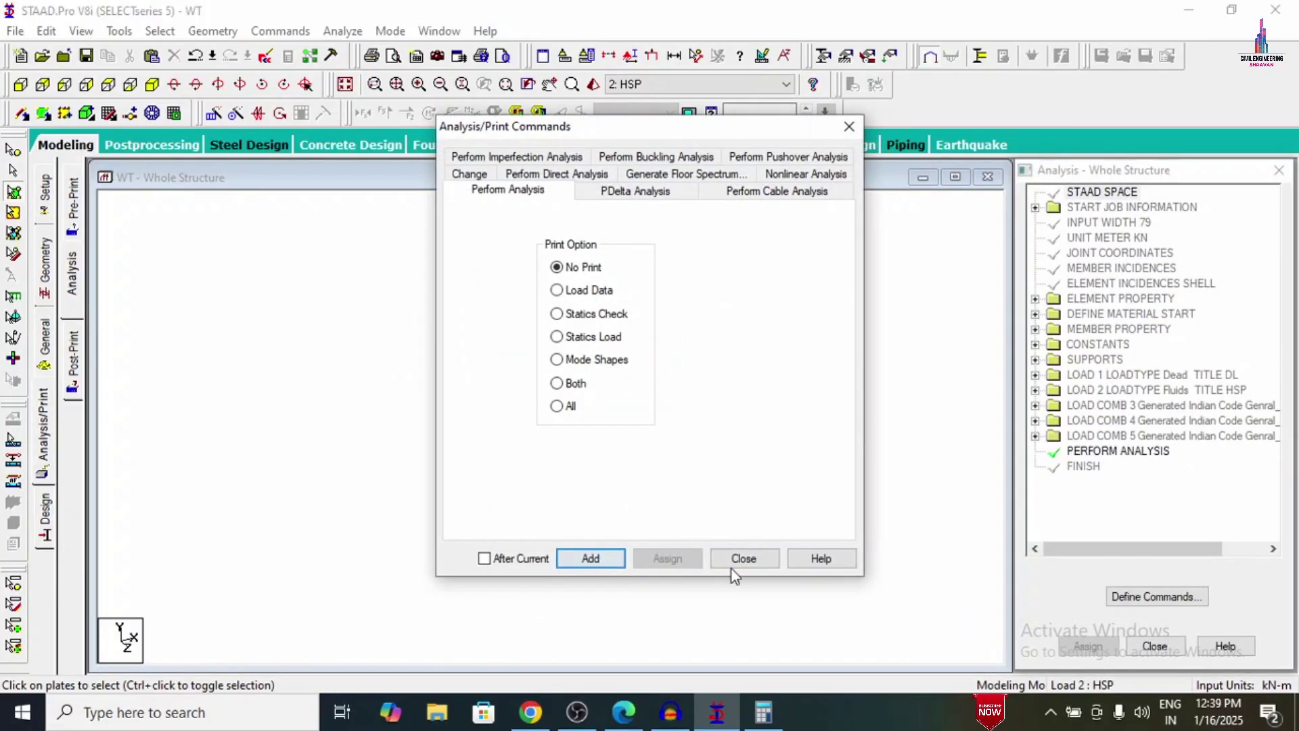
pyautogui.click(741, 560)
# Step: Run the analysis and go to post-processing mode, accepting the results setup
pyautogui.click(342, 31)
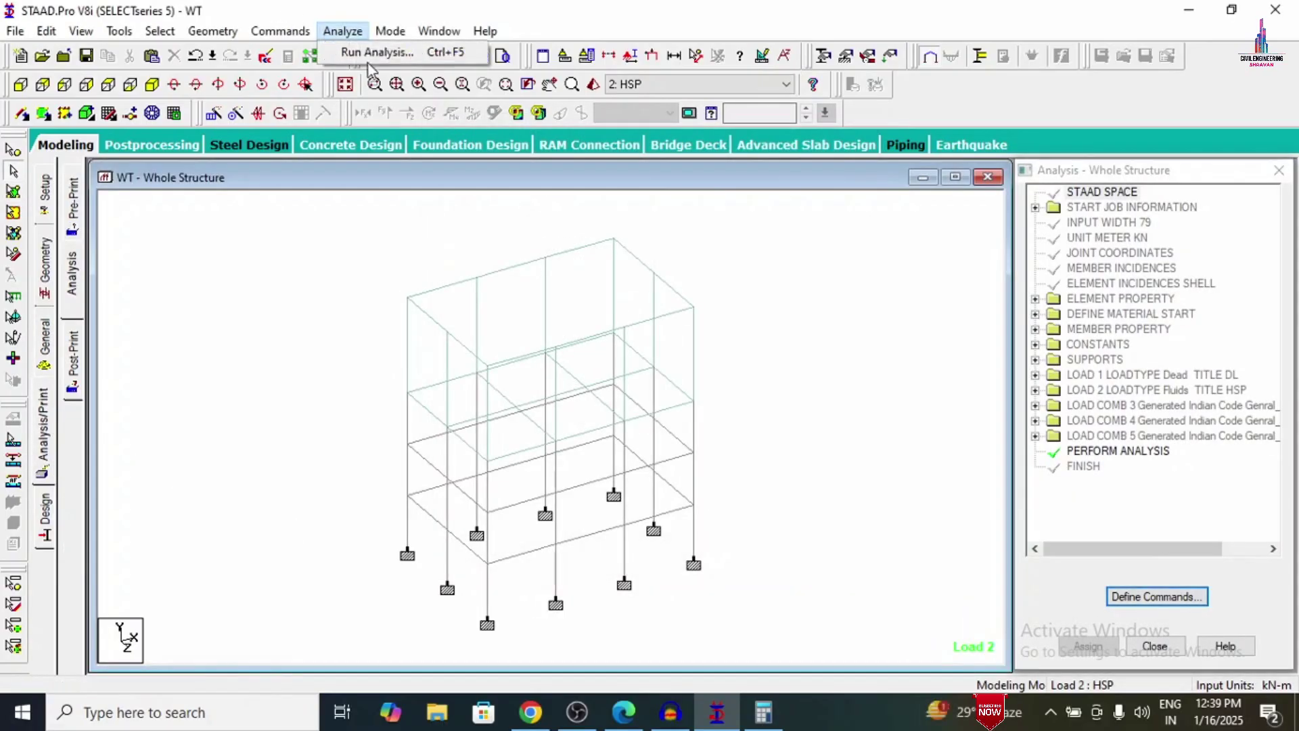
pyautogui.click(366, 53)
pyautogui.click(551, 384)
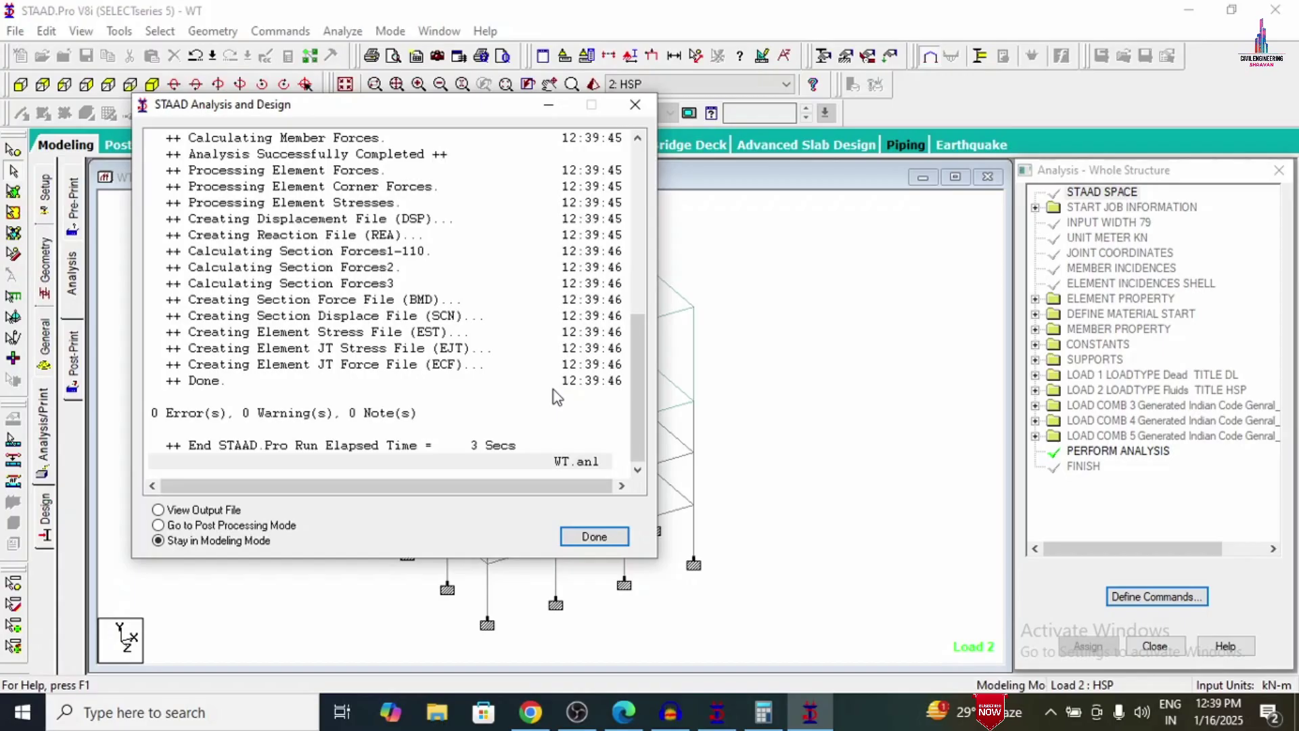
pyautogui.click(281, 527)
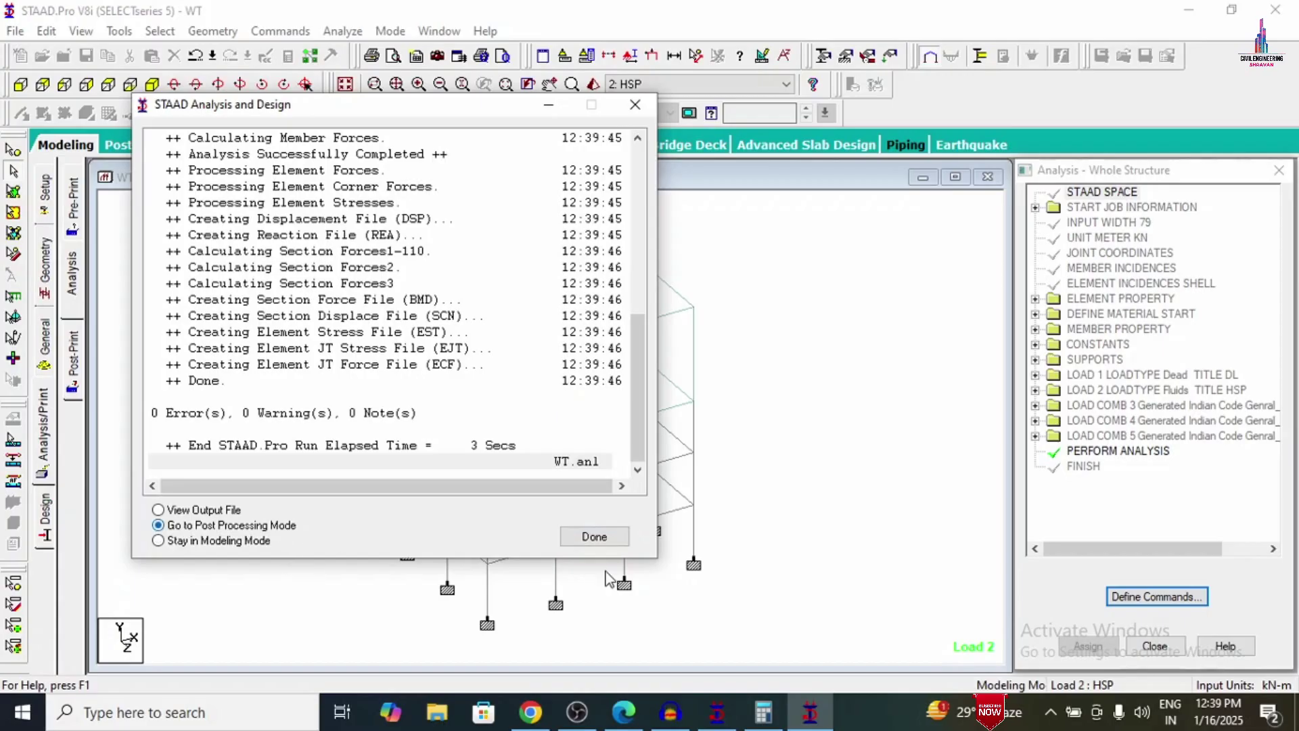
pyautogui.click(625, 539)
pyautogui.click(690, 501)
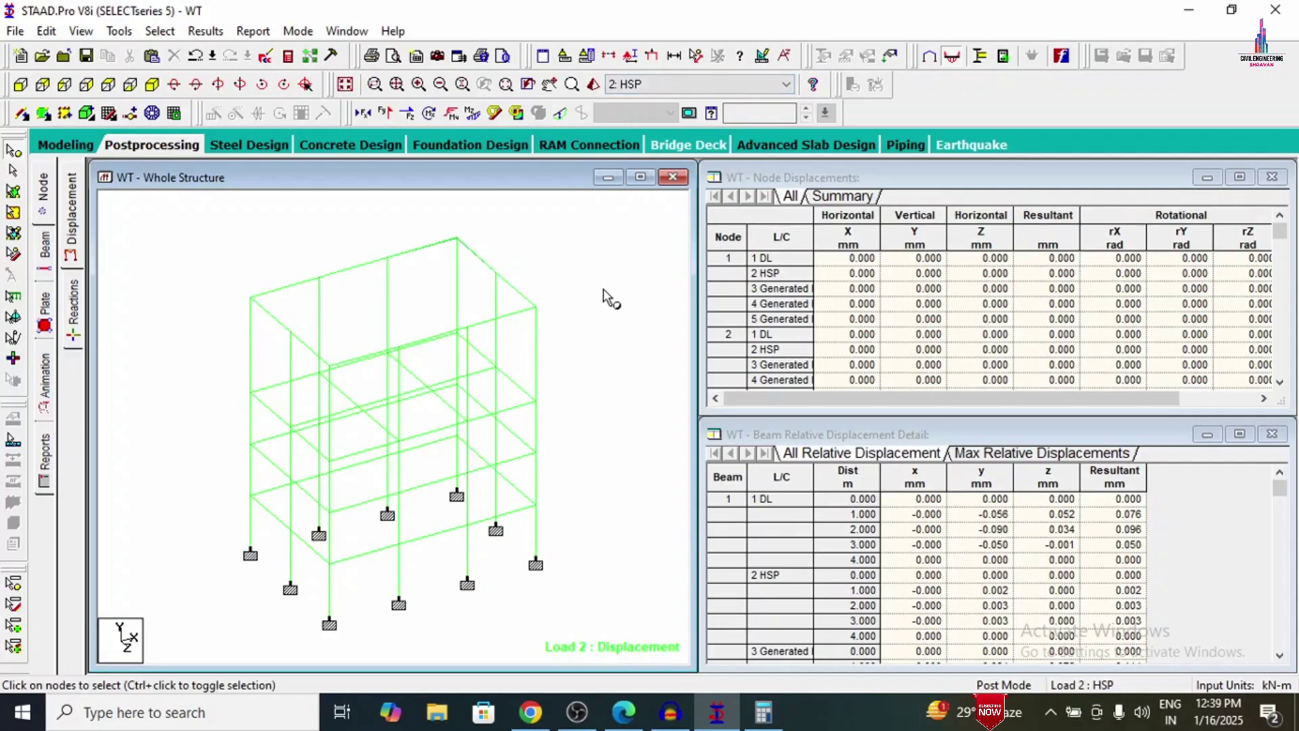
# Step: View the displacement, shear Y and bending Z diagrams of the structure for load combination 4
pyautogui.click(648, 86)
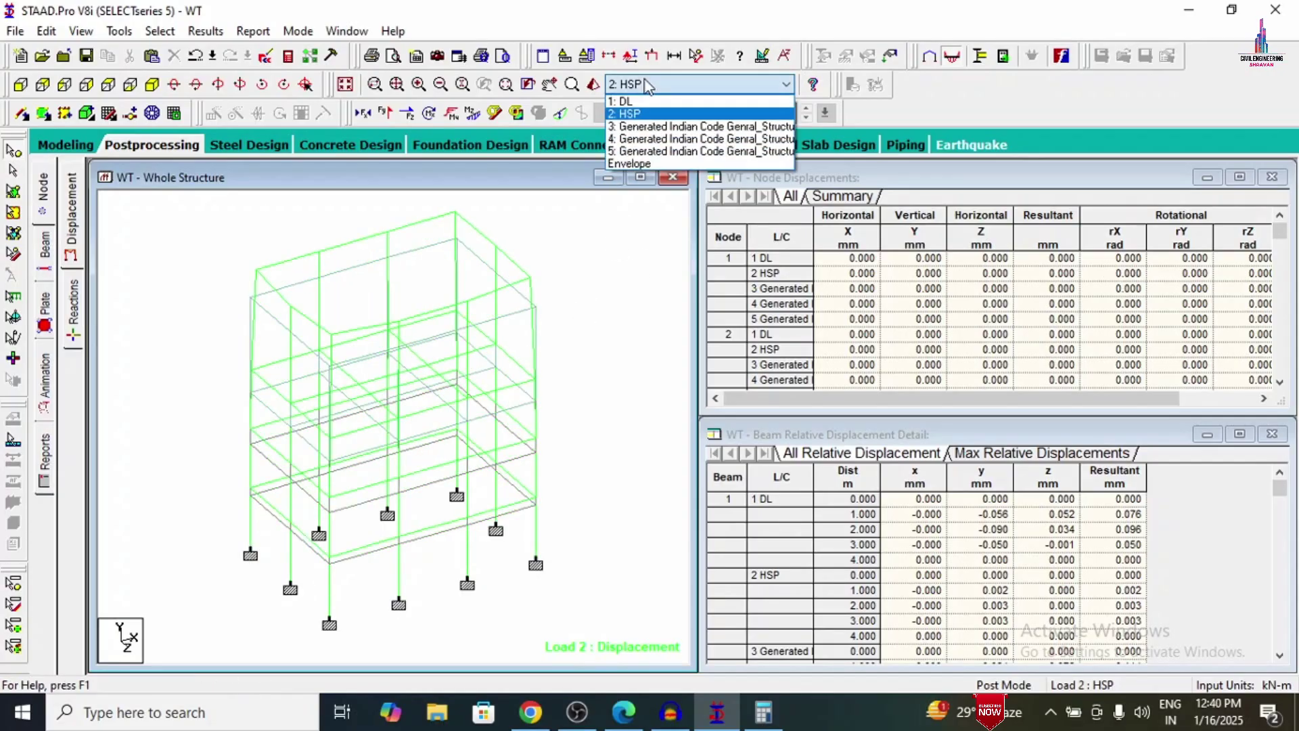
pyautogui.click(646, 148)
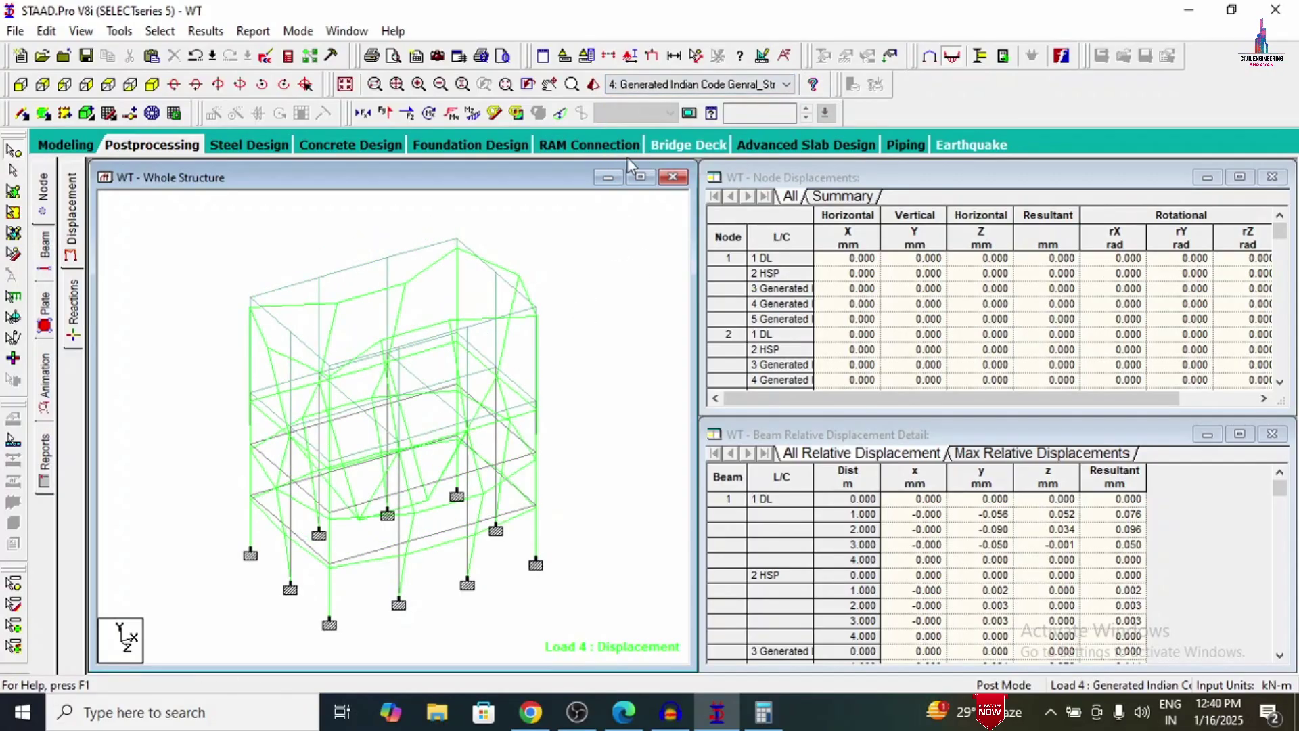
pyautogui.click(45, 260)
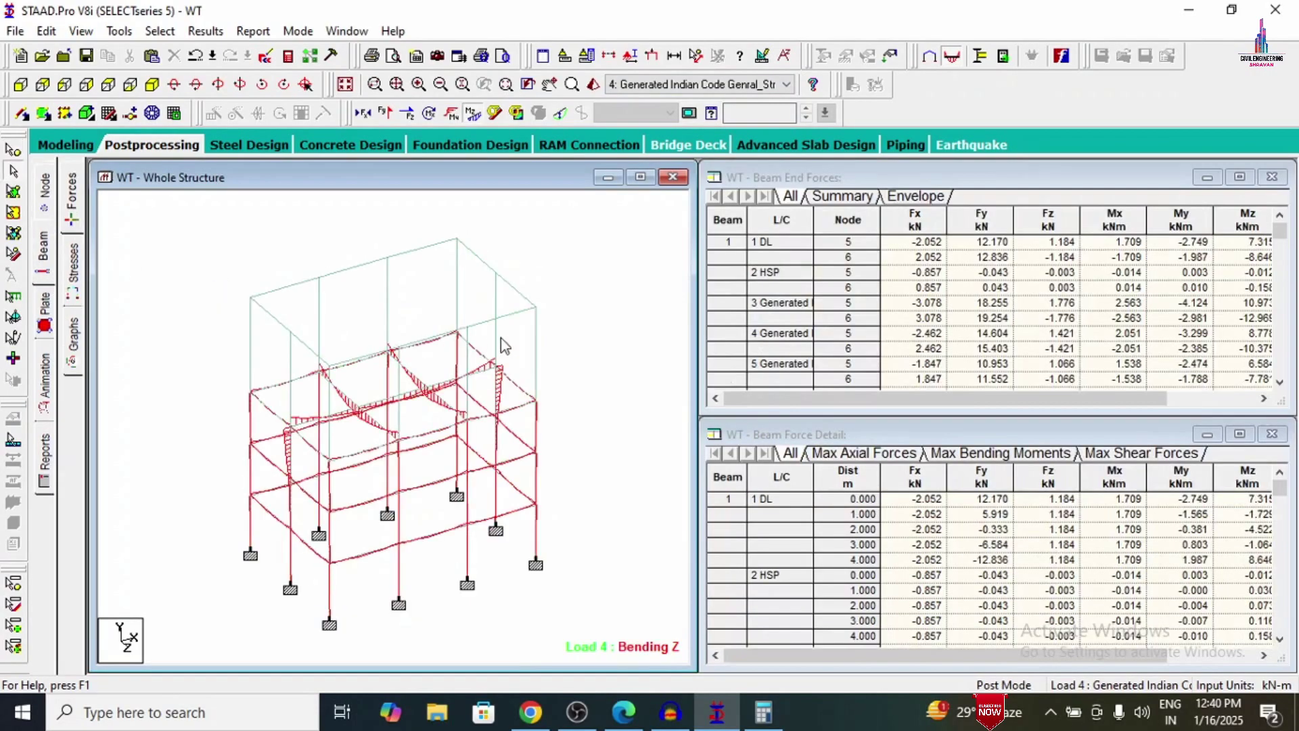
pyautogui.click(473, 113)
pyautogui.click(386, 113)
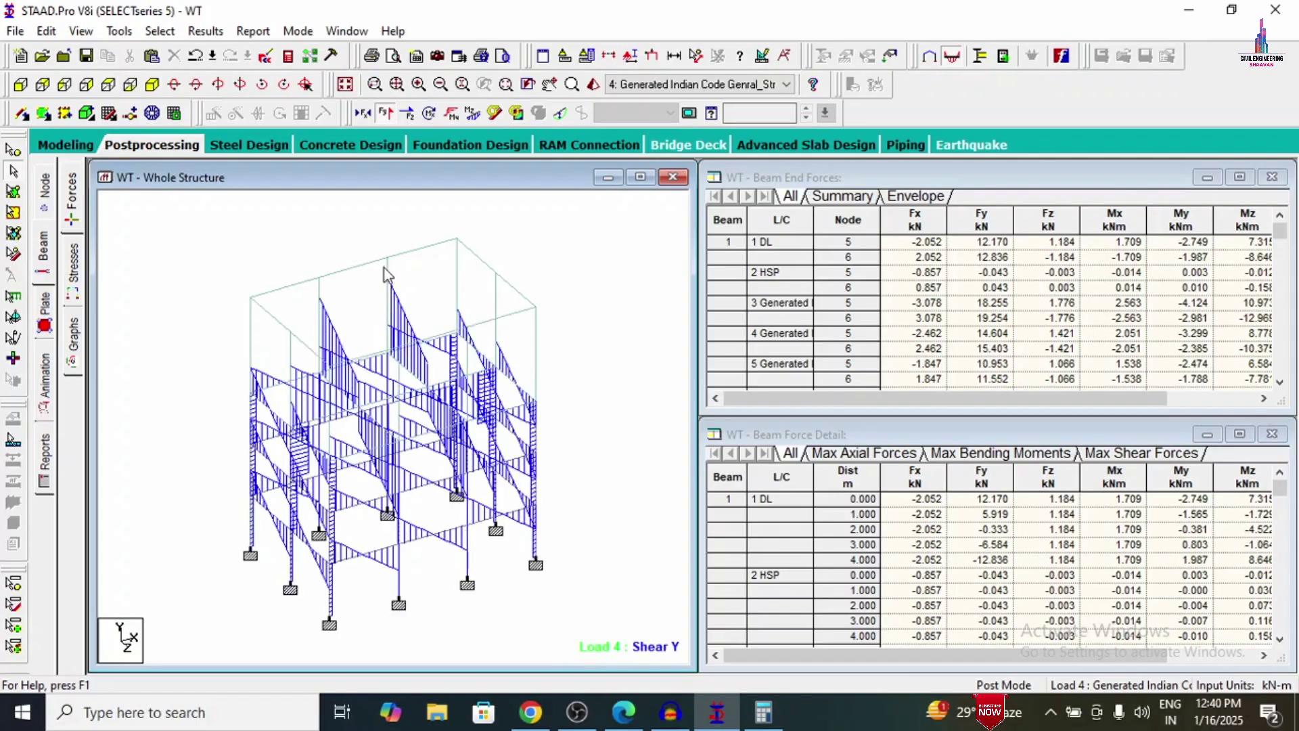
pyautogui.click(407, 115)
pyautogui.click(473, 113)
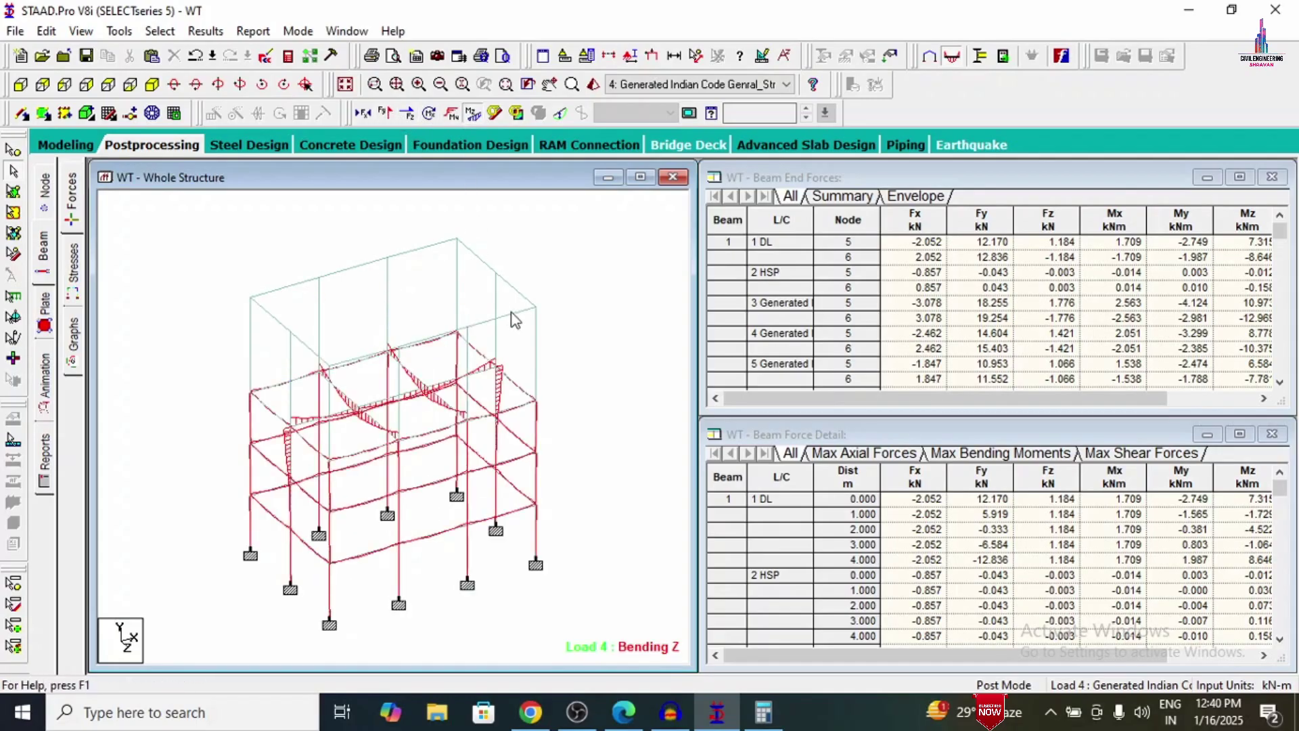
pyautogui.click(475, 115)
# Step: Display the Max Absolute plate stress contour with normal fill for load combination 4
pyautogui.click(45, 310)
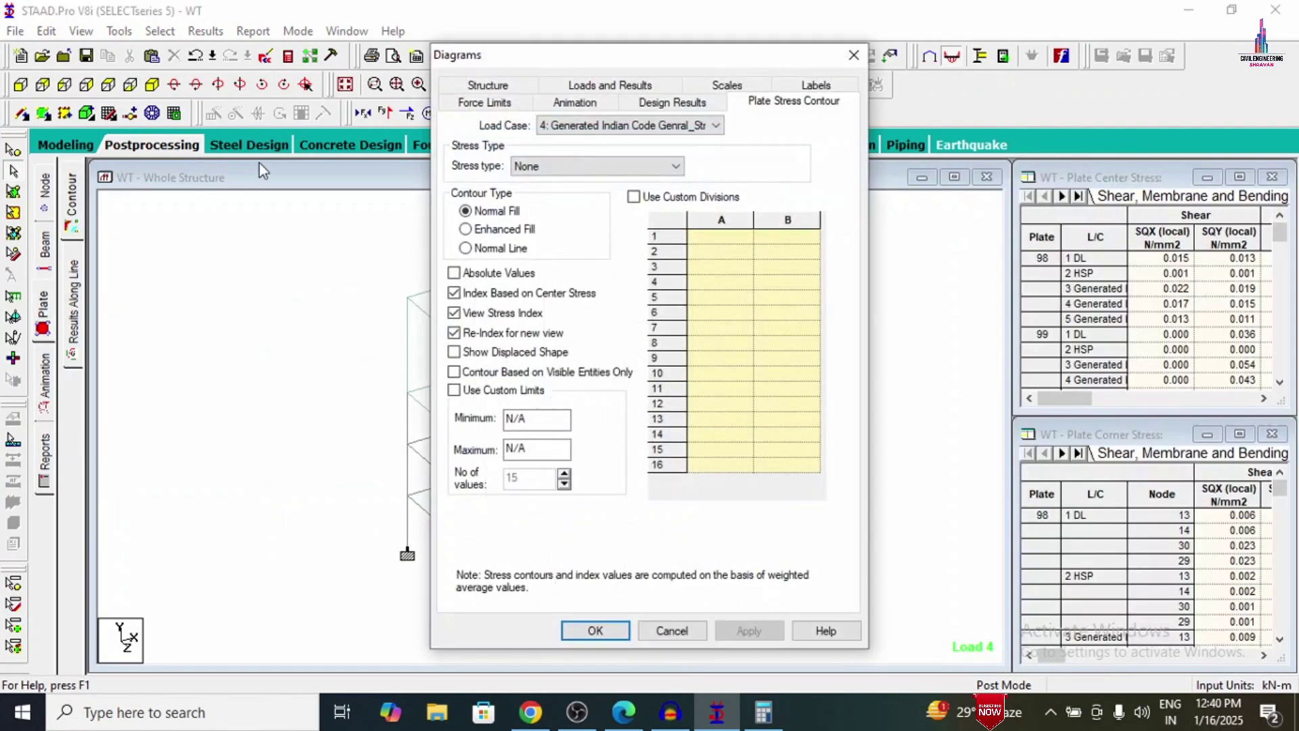
pyautogui.click(524, 165)
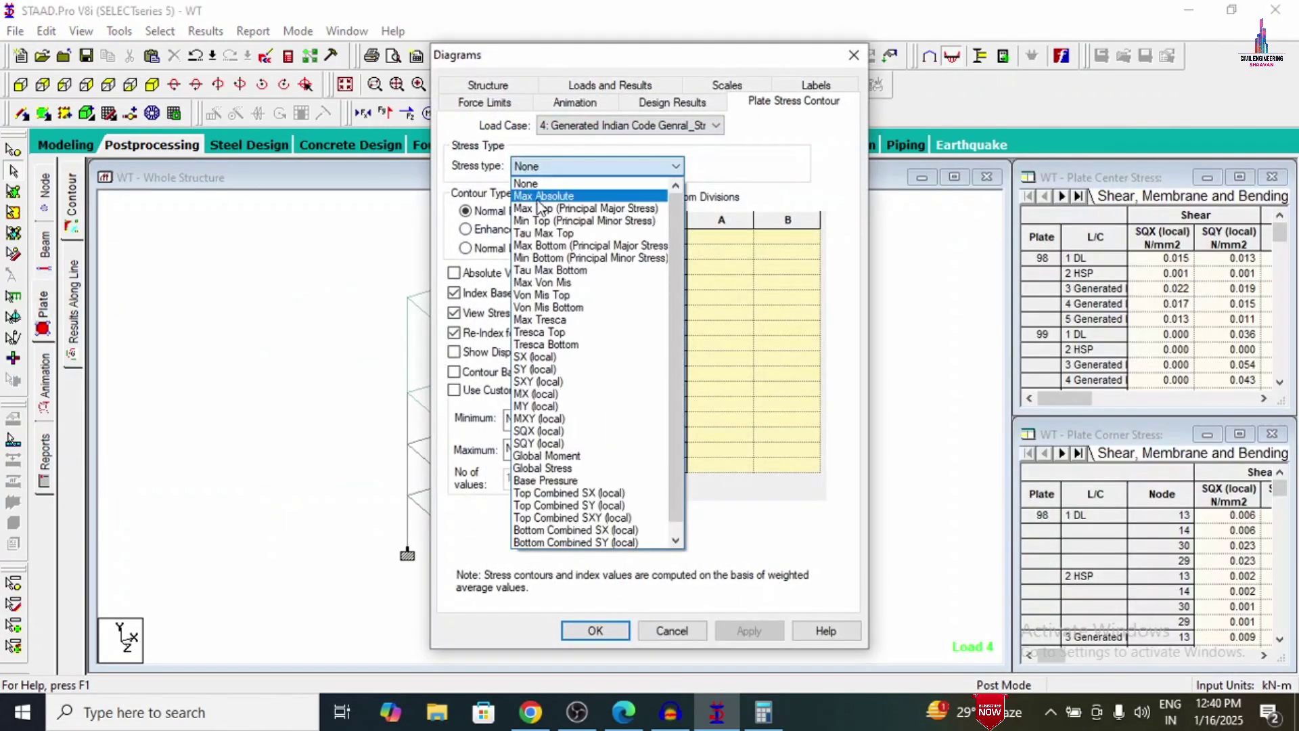
pyautogui.click(539, 196)
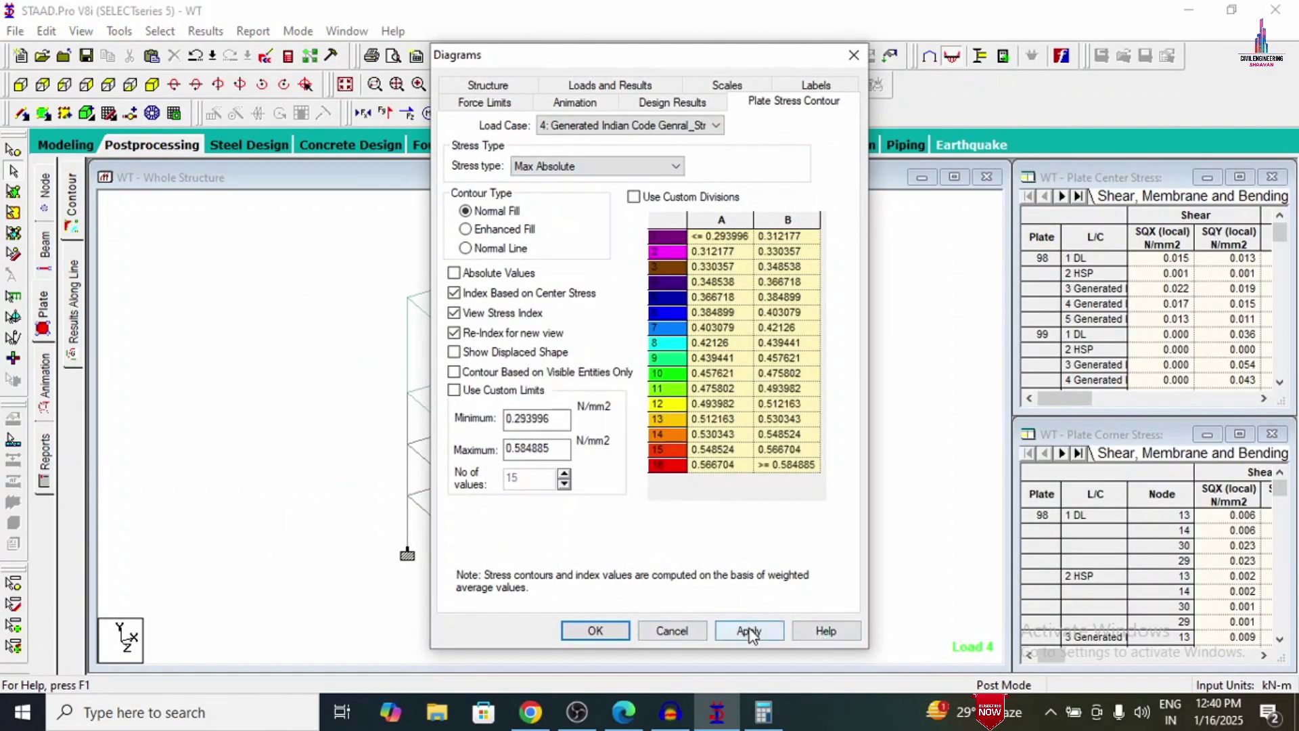
pyautogui.click(749, 632)
pyautogui.click(590, 631)
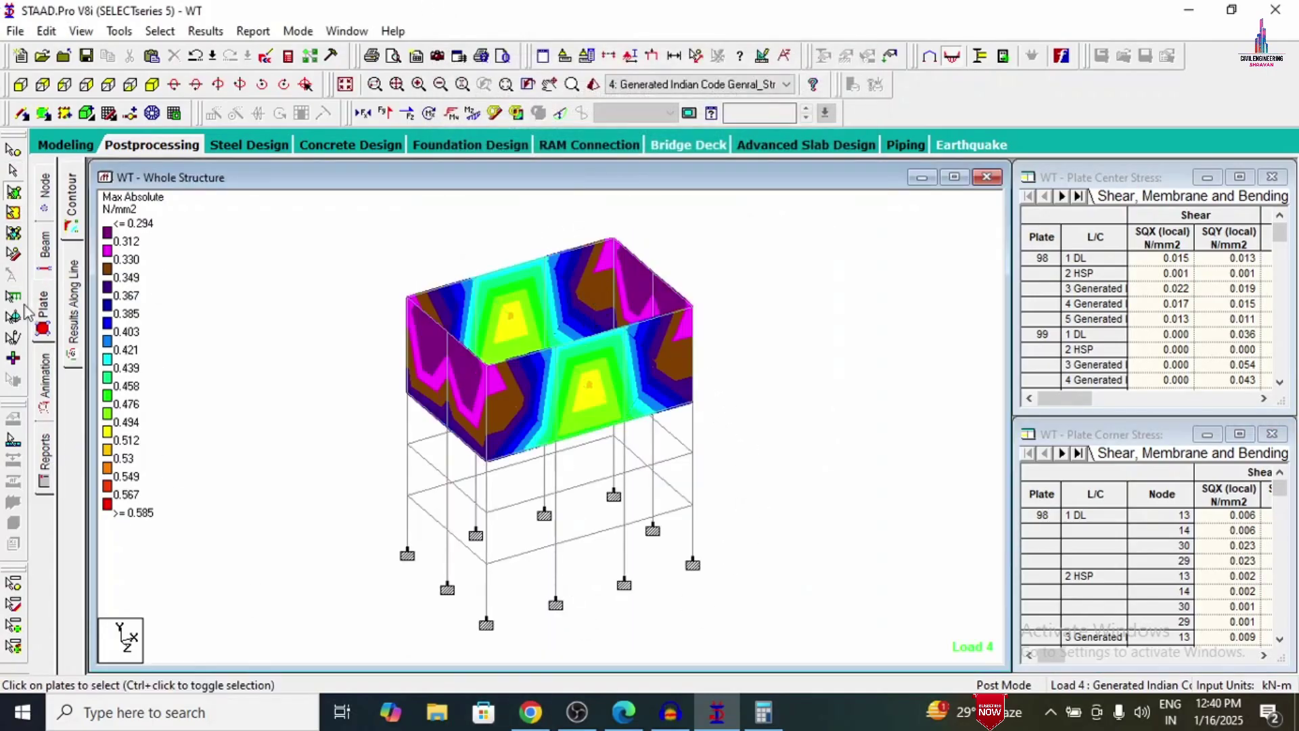
# Step: Return to modeling mode and set the concrete design code to IS456
pyautogui.click(46, 150)
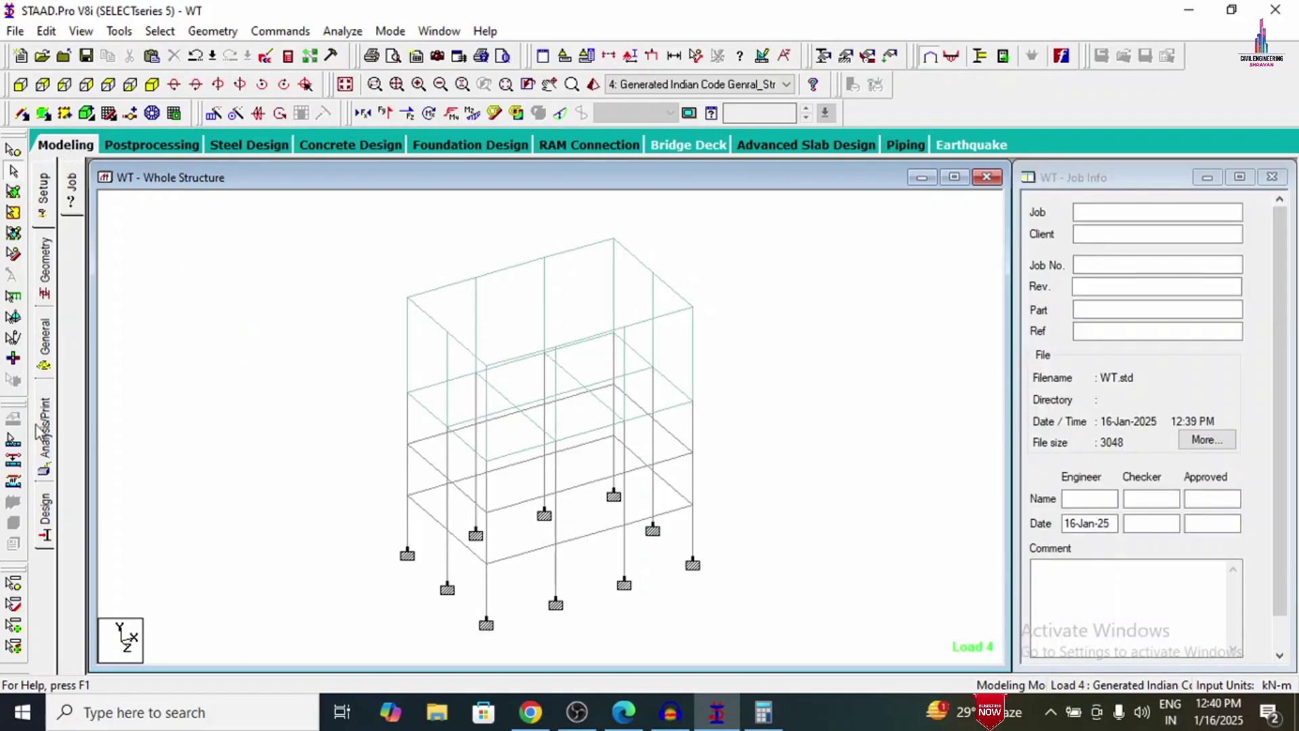
pyautogui.click(56, 515)
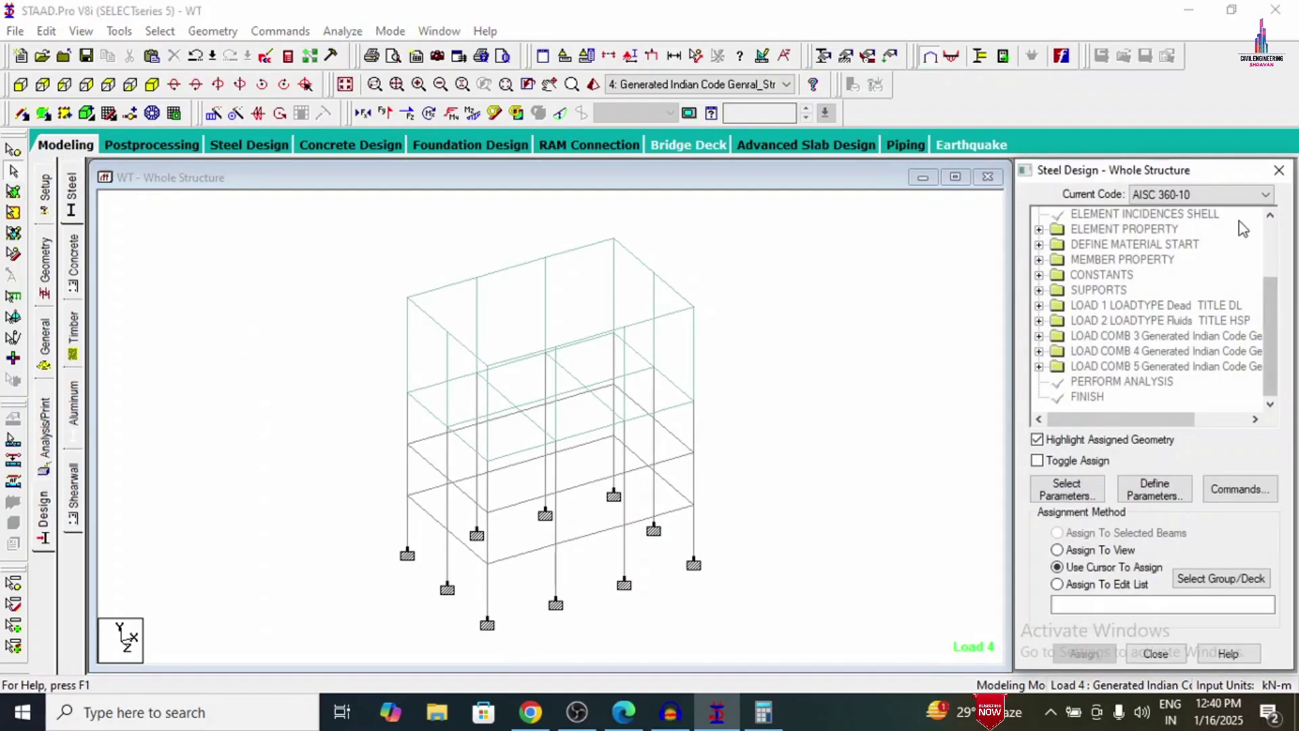
pyautogui.click(72, 262)
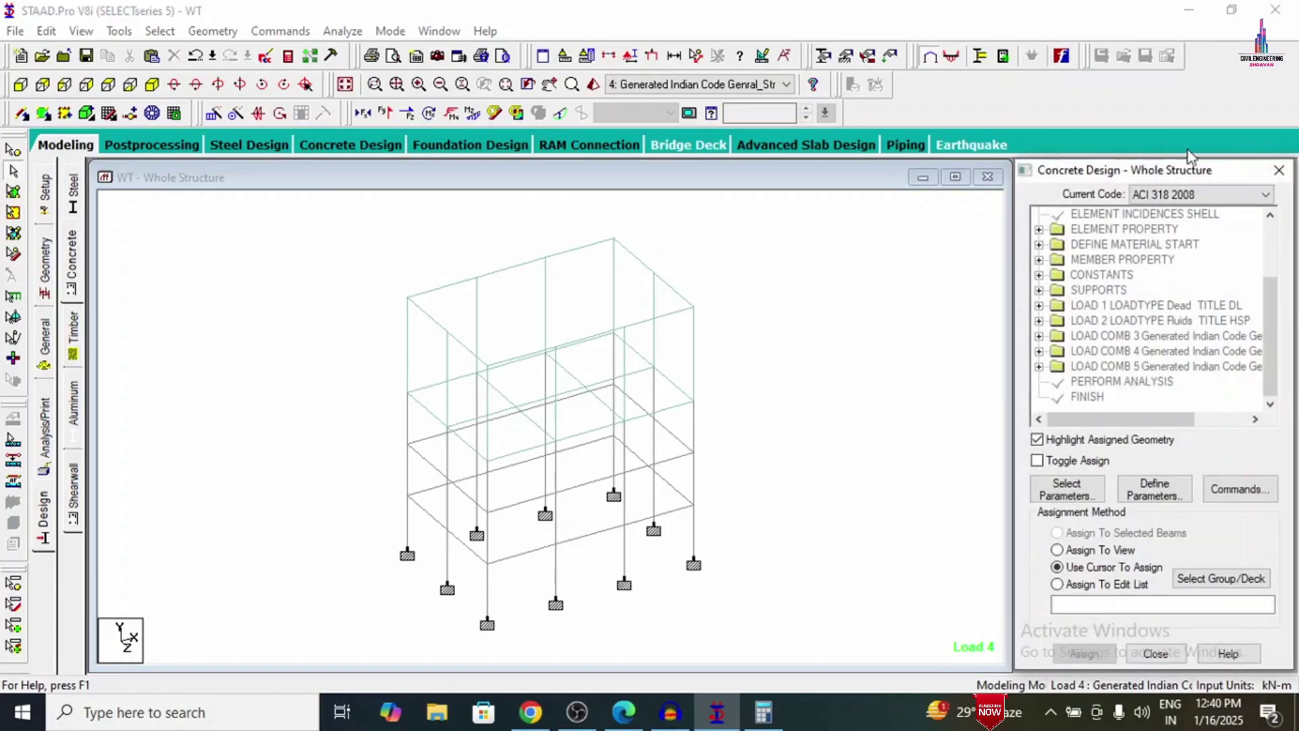
pyautogui.click(1178, 193)
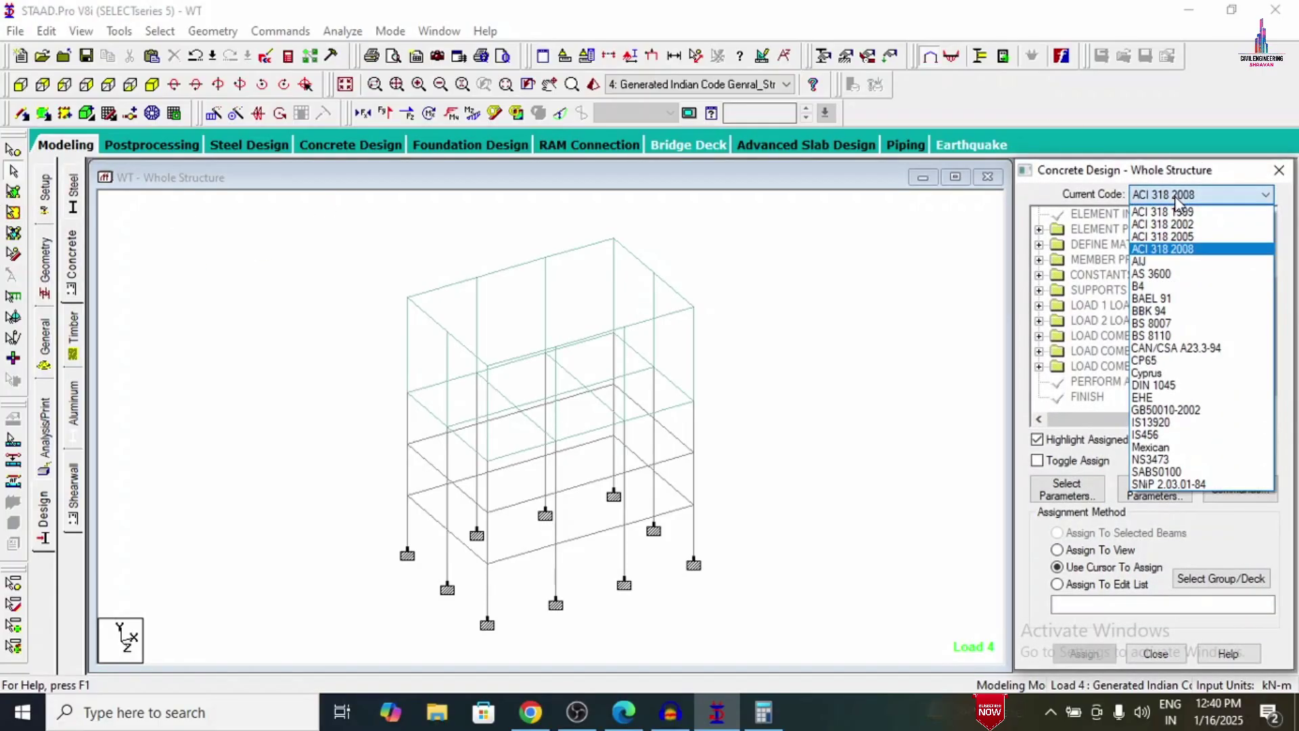
pyautogui.click(1178, 422)
pyautogui.click(1178, 197)
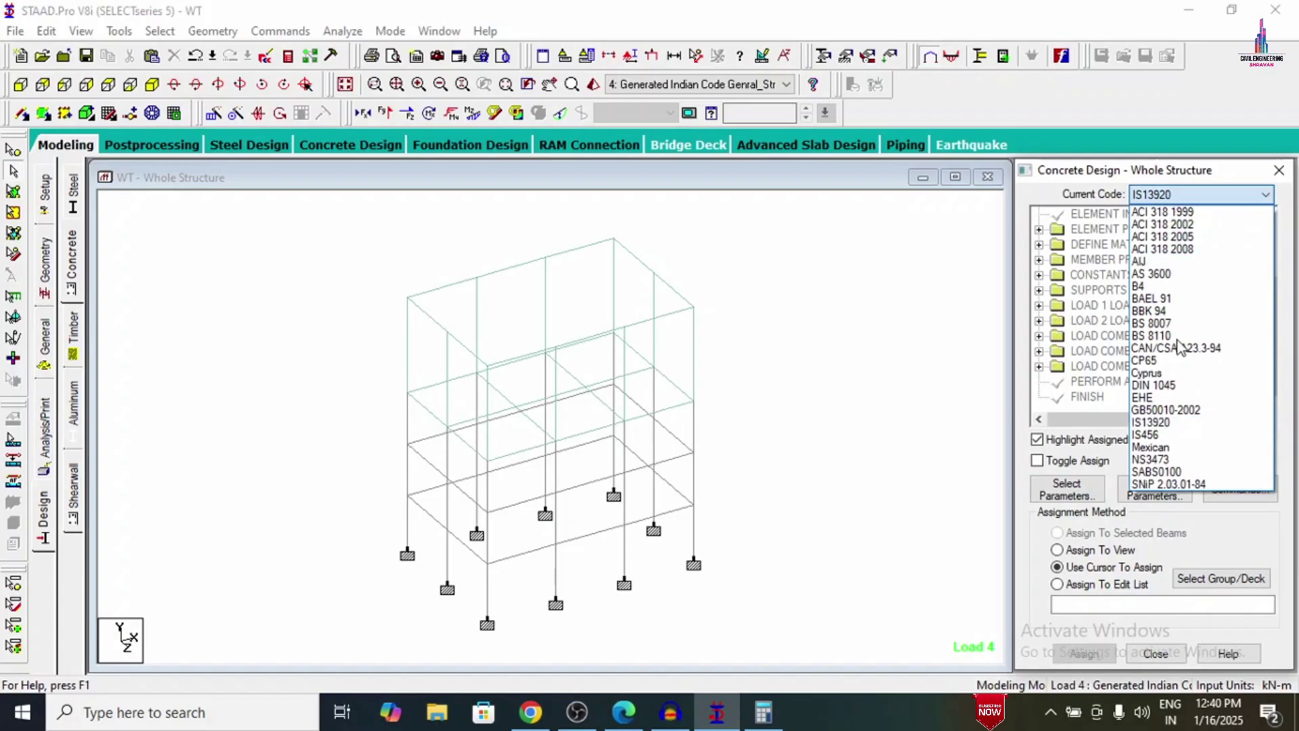
pyautogui.click(1155, 442)
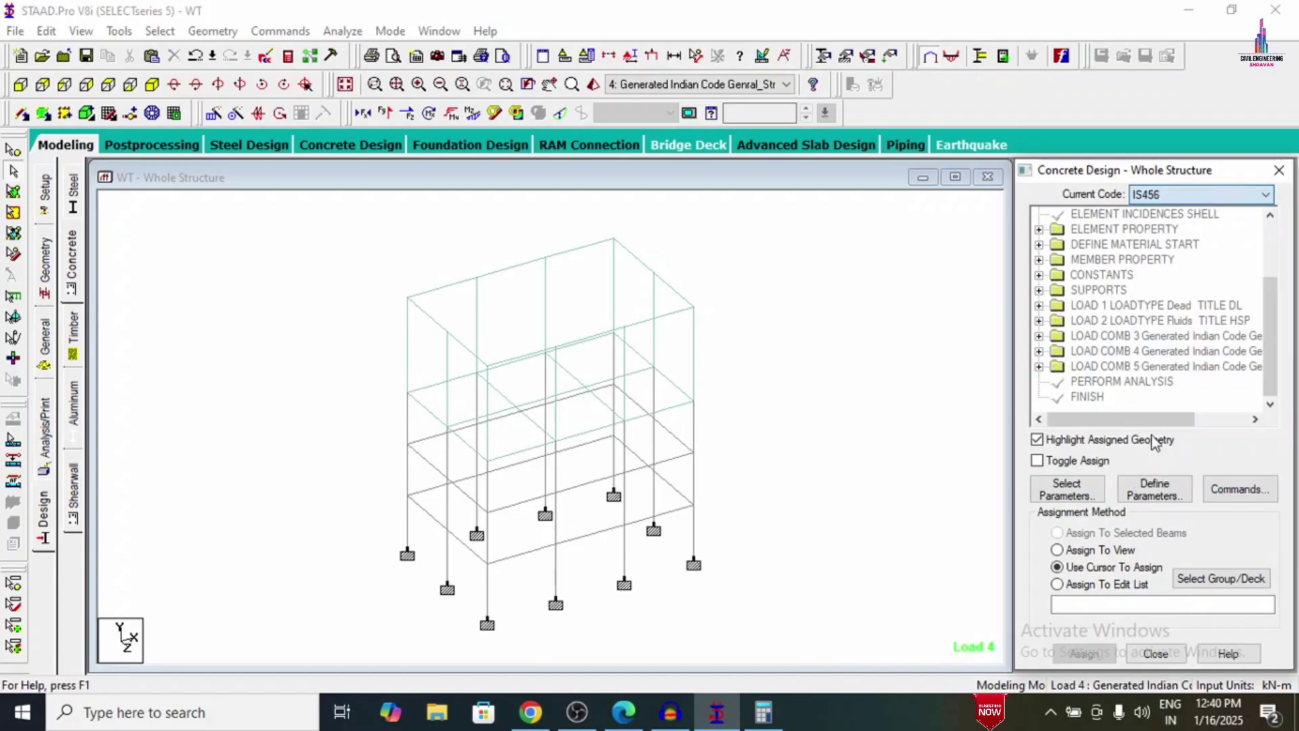
# Step: Limit the selected concrete design parameters to Fc, Fymain, Fysec, Maxmain and Maxsec
pyautogui.click(1100, 493)
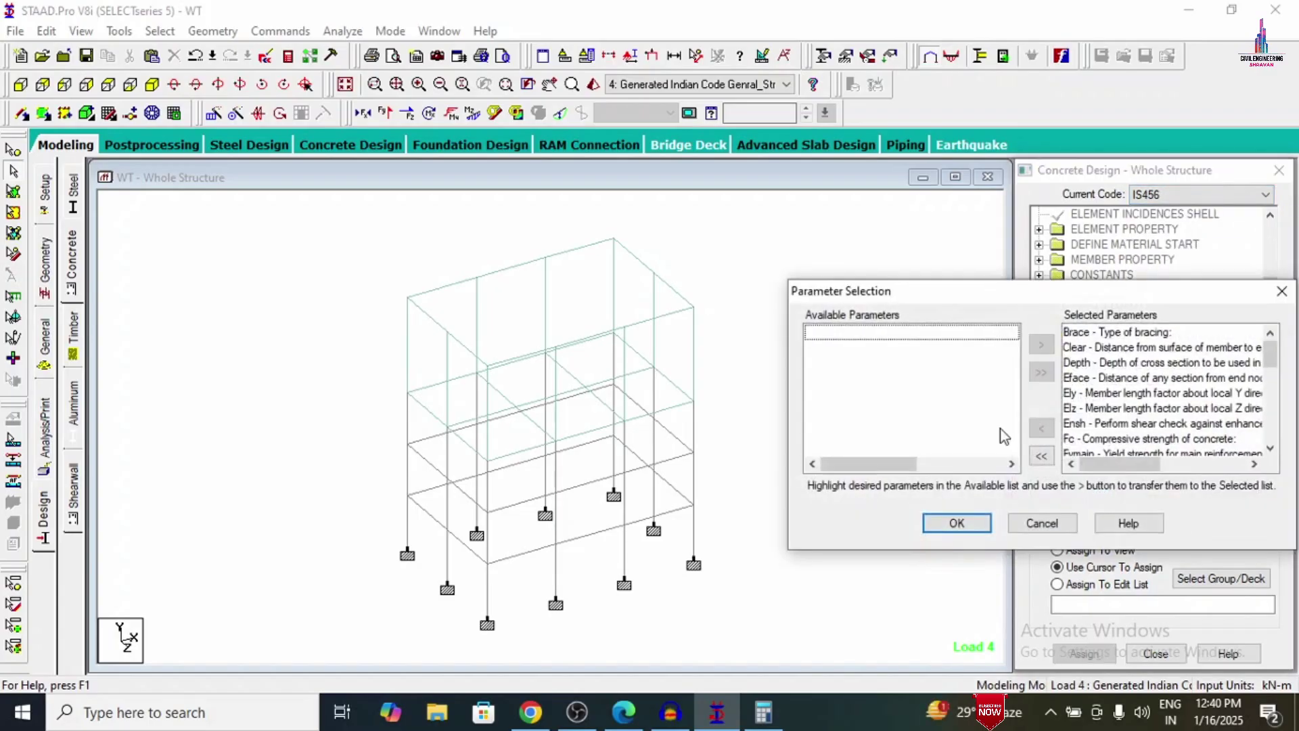
pyautogui.click(1042, 456)
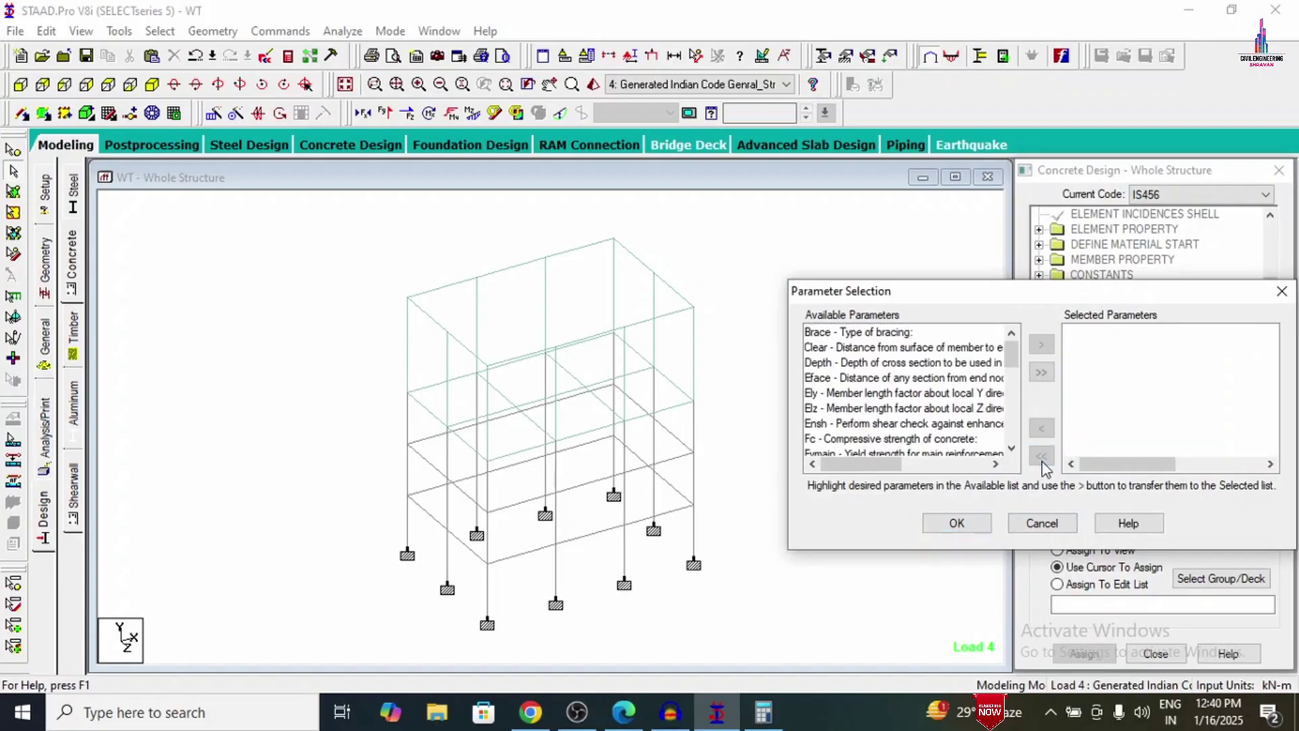
pyautogui.doubleClick(940, 440)
pyautogui.doubleClick(941, 440)
pyautogui.doubleClick(940, 440)
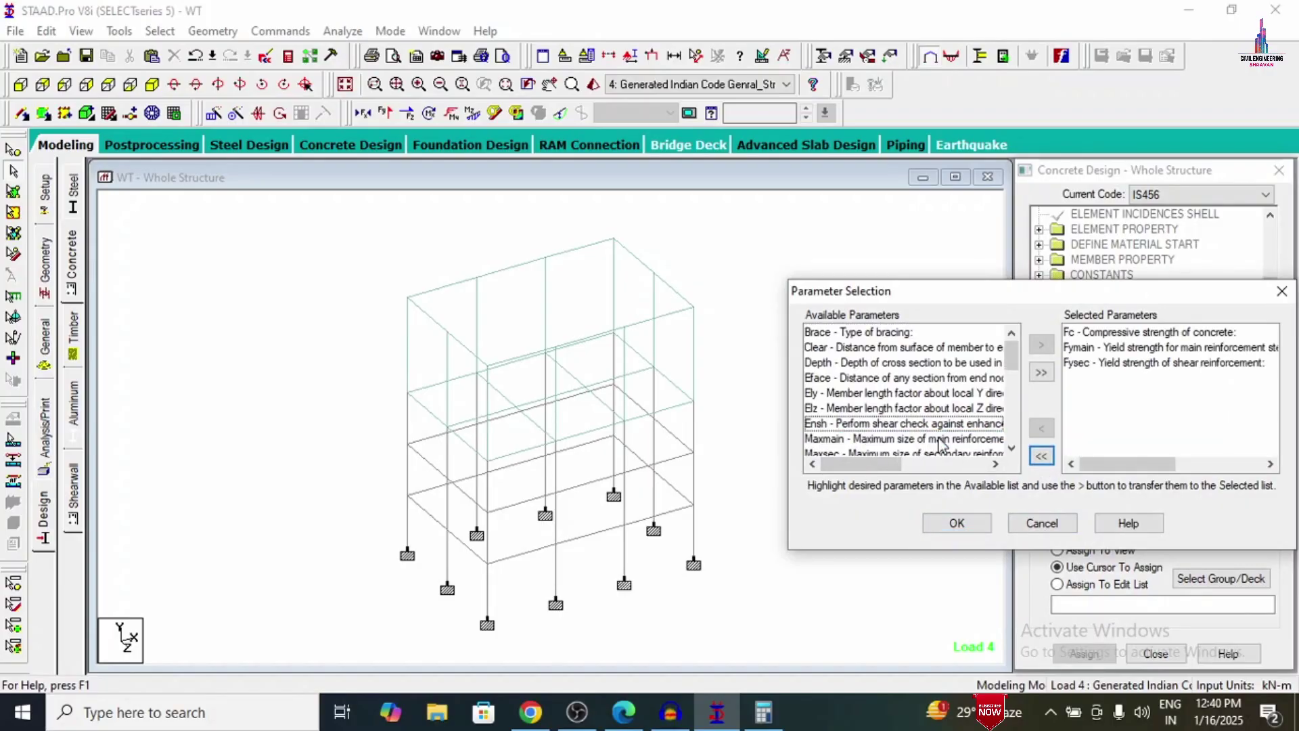
pyautogui.doubleClick(941, 440)
pyautogui.doubleClick(941, 440)
pyautogui.click(957, 523)
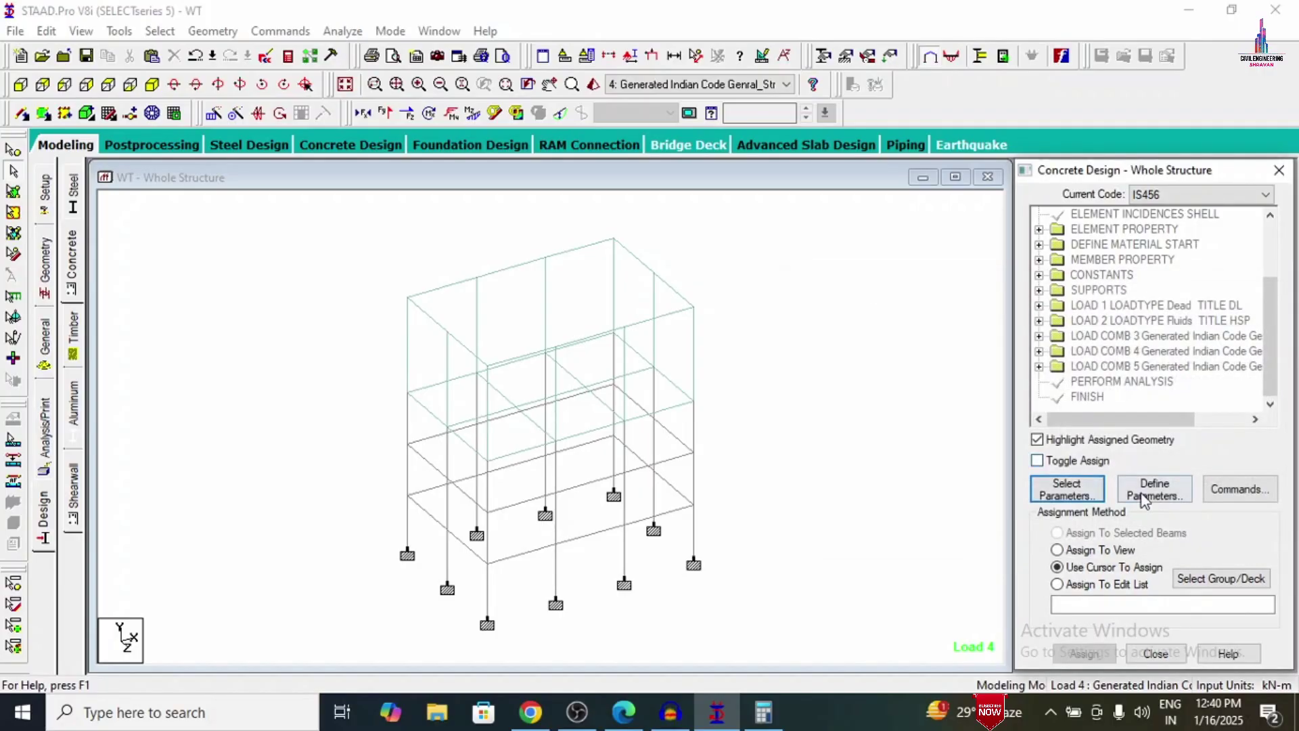
# Step: Define the FC design parameter with a concrete compressive strength of 30000 kN/m2
pyautogui.click(1144, 498)
pyautogui.doubleClick(711, 278)
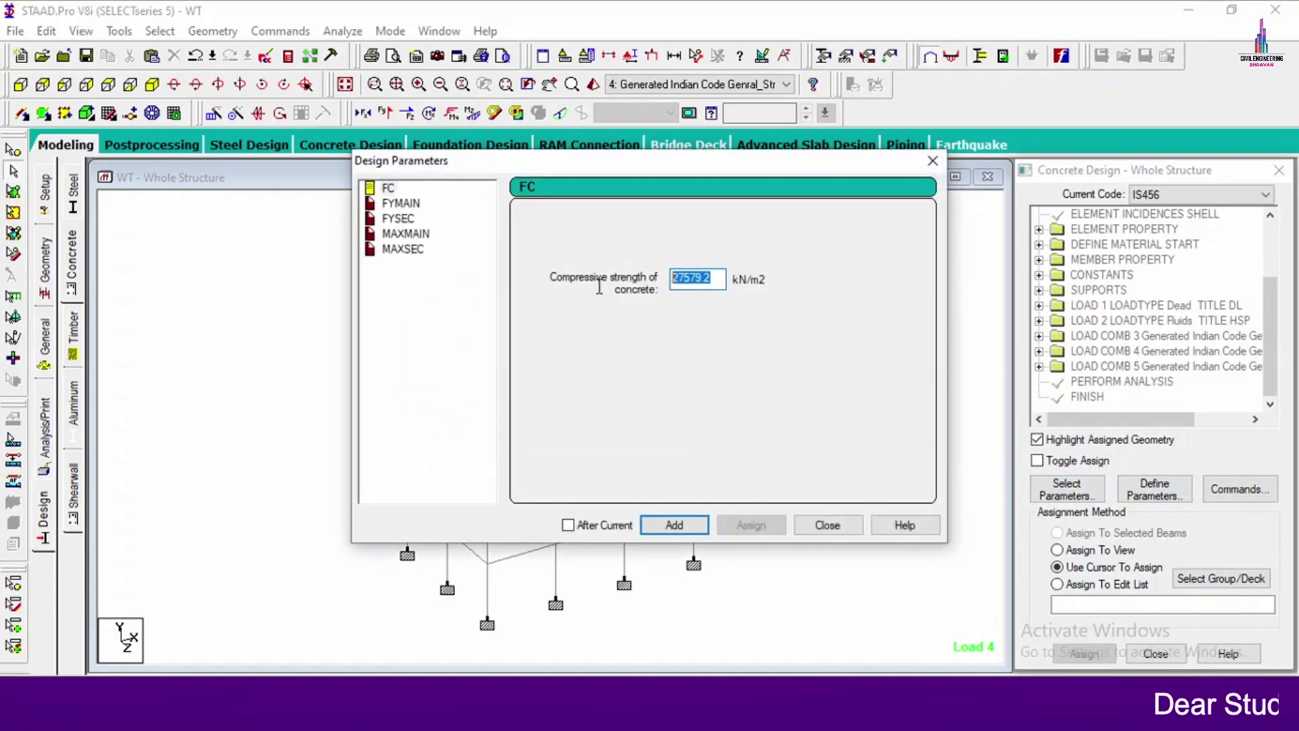
pyautogui.write('30000')
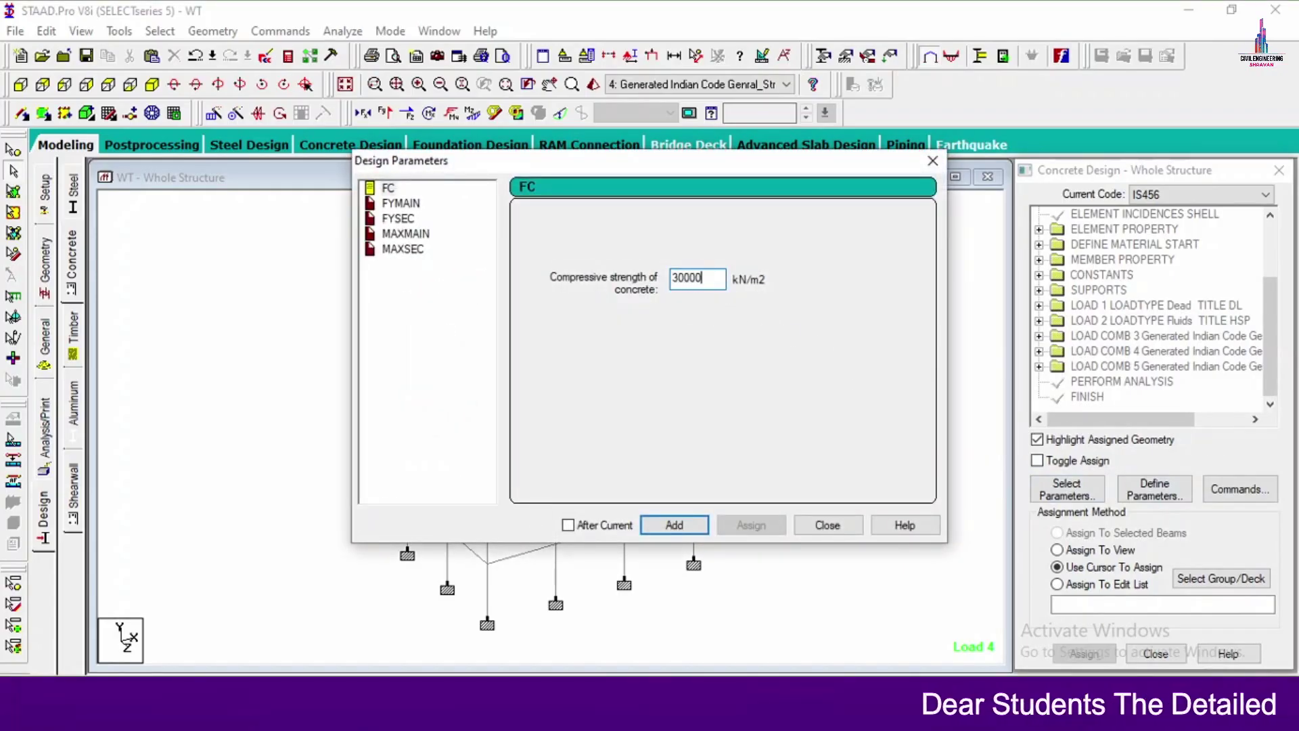
# Step: Define the FYMAIN and FYSEC parameters with a reinforcement yield strength of 500000 kN/m2 each
pyautogui.click(399, 204)
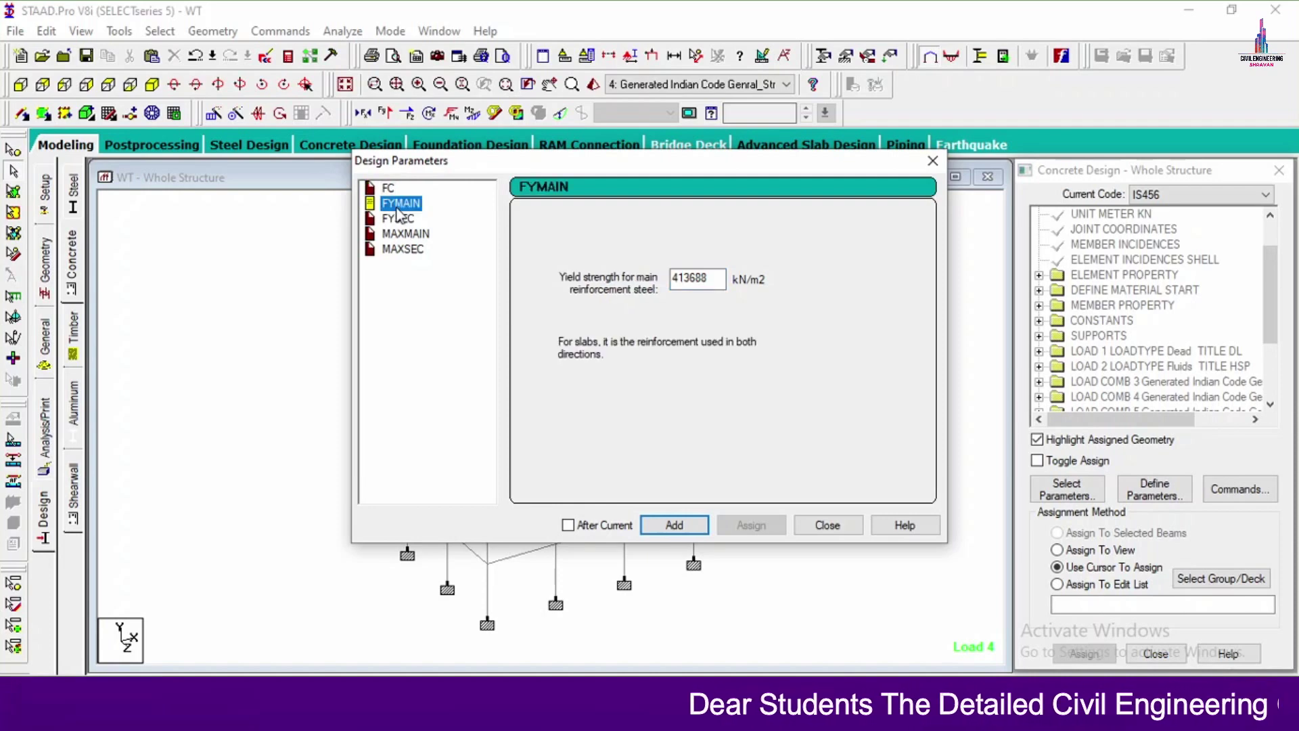
pyautogui.doubleClick(676, 279)
pyautogui.write('500000')
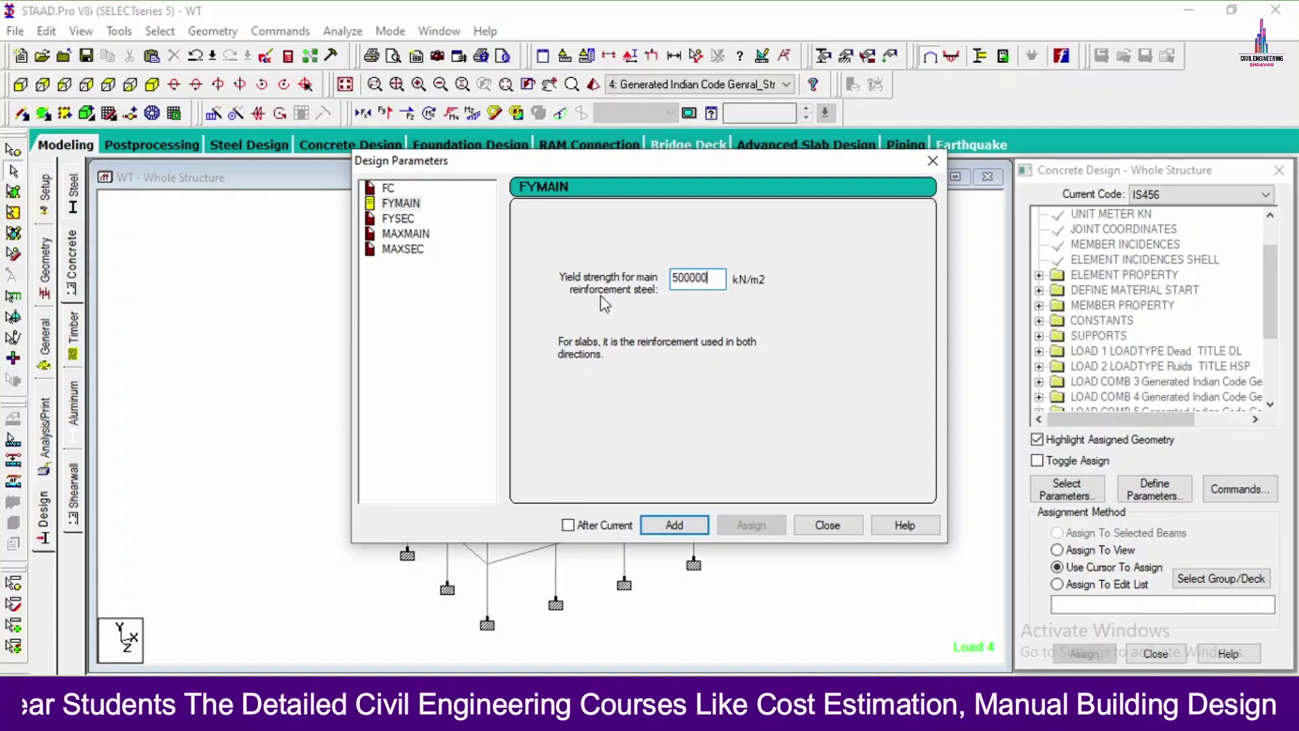
pyautogui.click(393, 218)
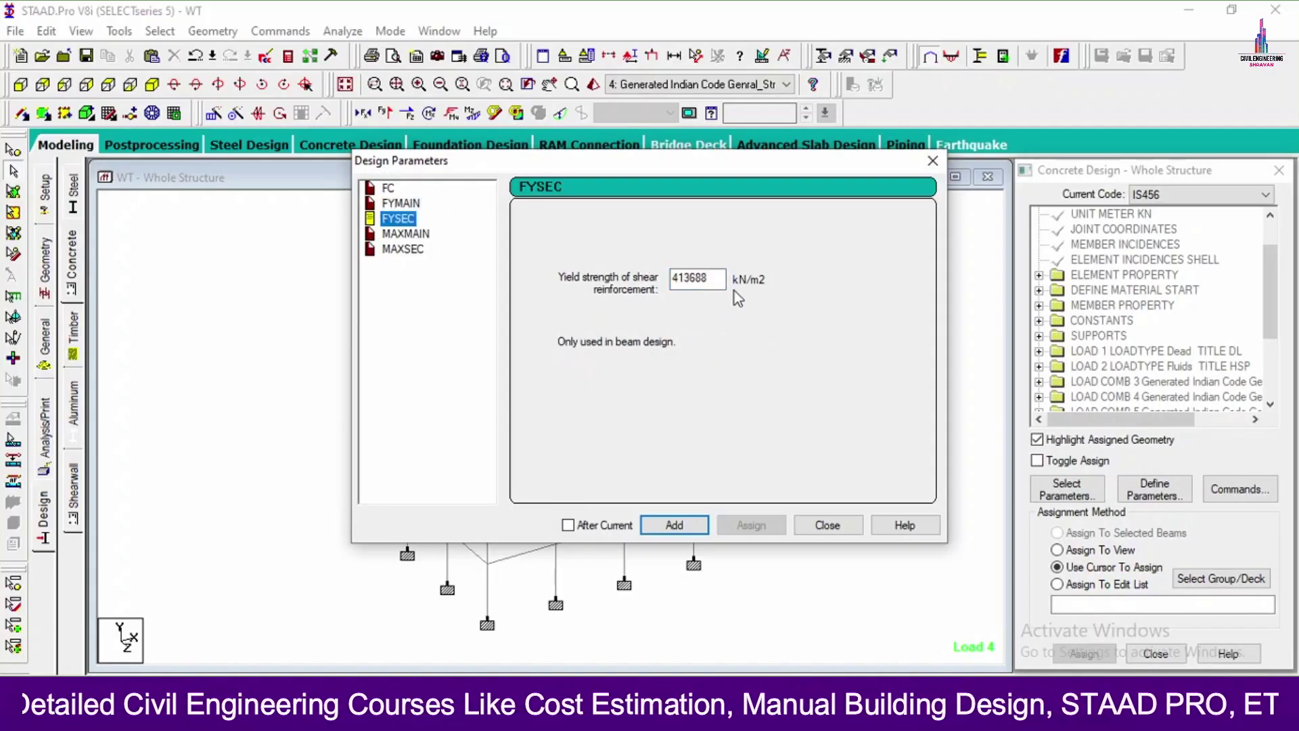
pyautogui.doubleClick(719, 280)
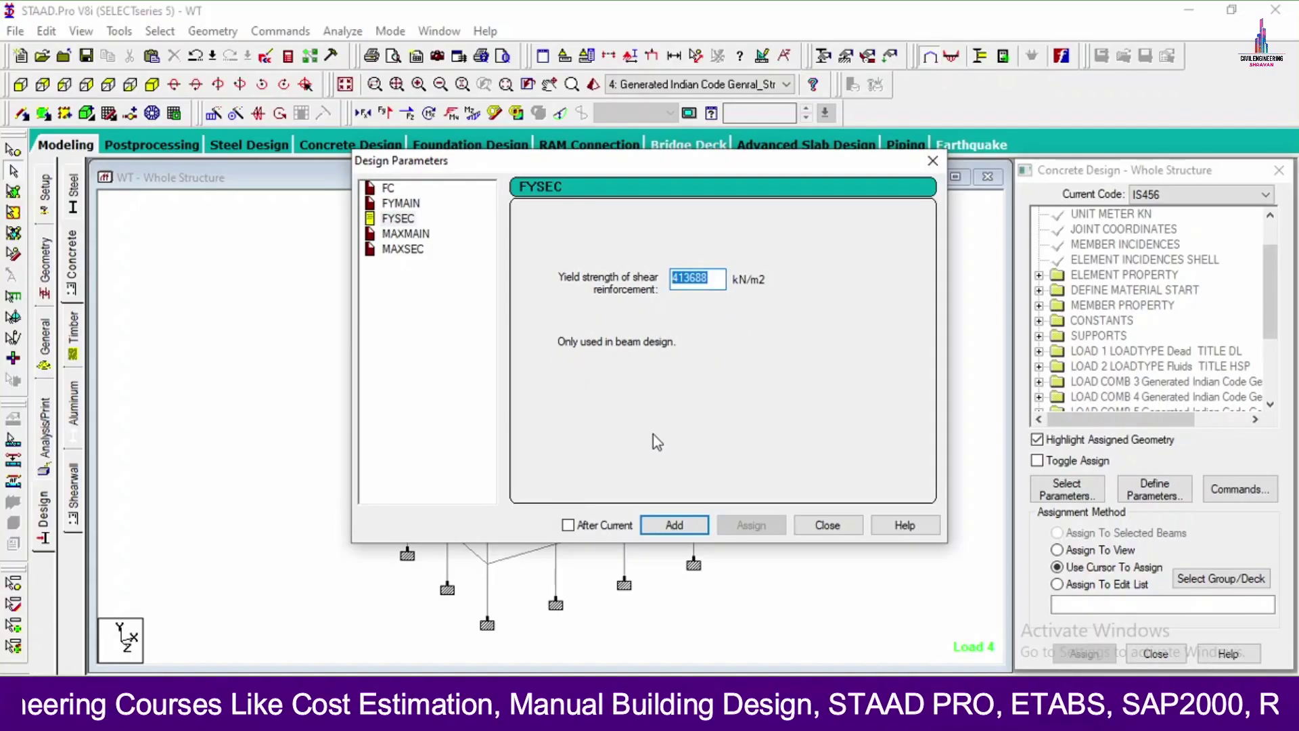
pyautogui.write('500000')
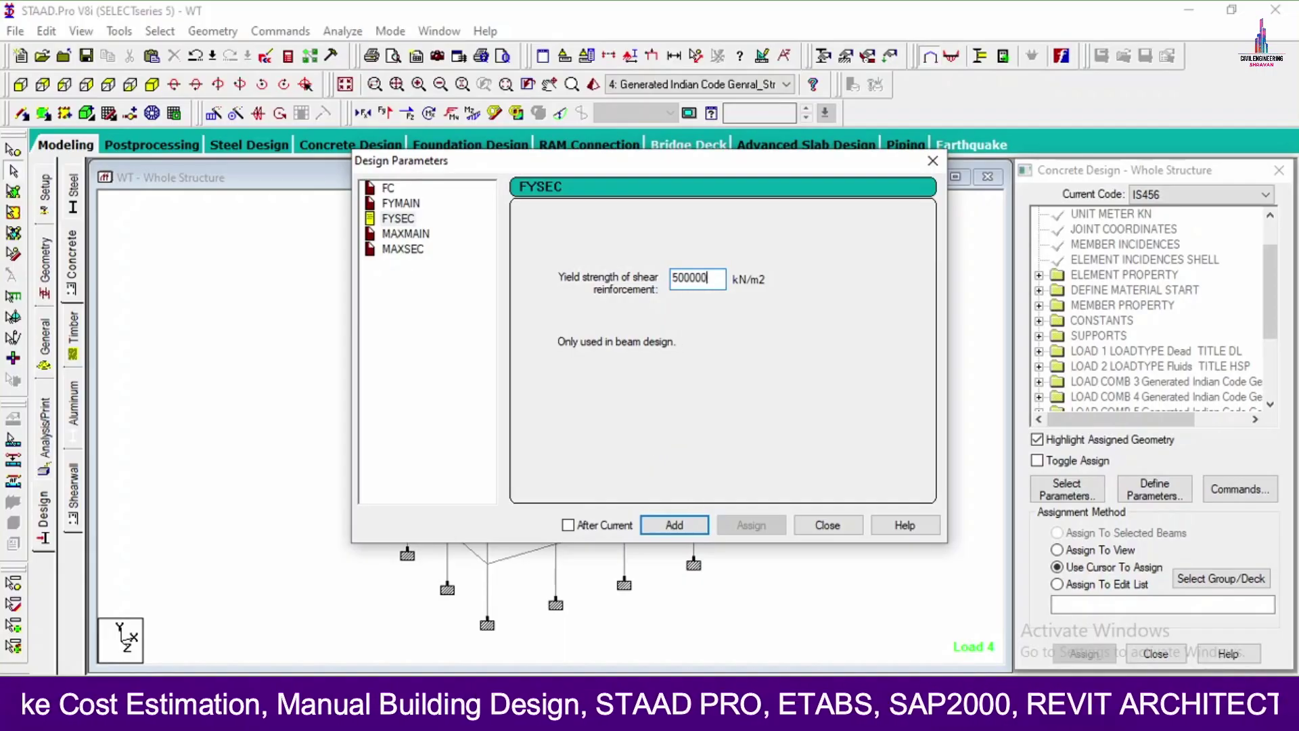
# Step: Add a maximum main reinforcement size of 20 mm and a maximum secondary reinforcement size of 12 mm
pyautogui.click(407, 234)
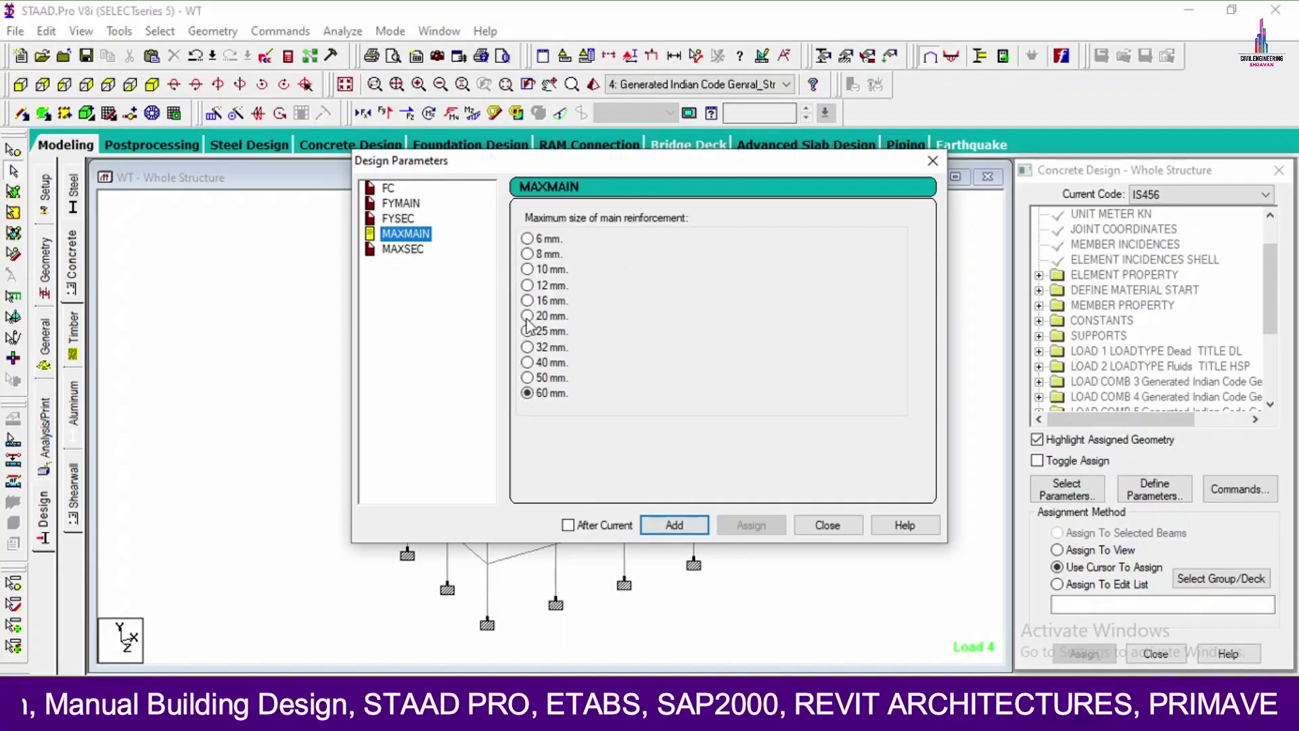
pyautogui.click(527, 316)
pyautogui.click(653, 526)
pyautogui.click(392, 250)
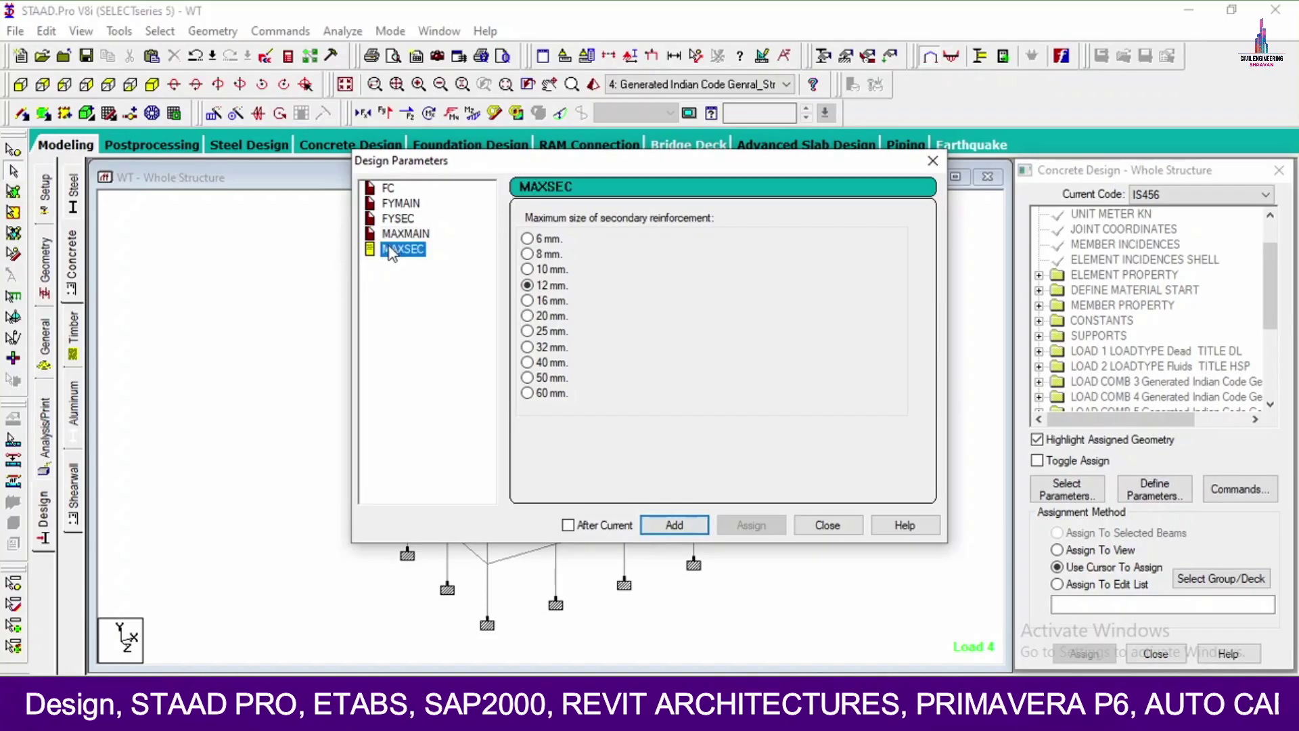
pyautogui.click(674, 525)
pyautogui.click(827, 525)
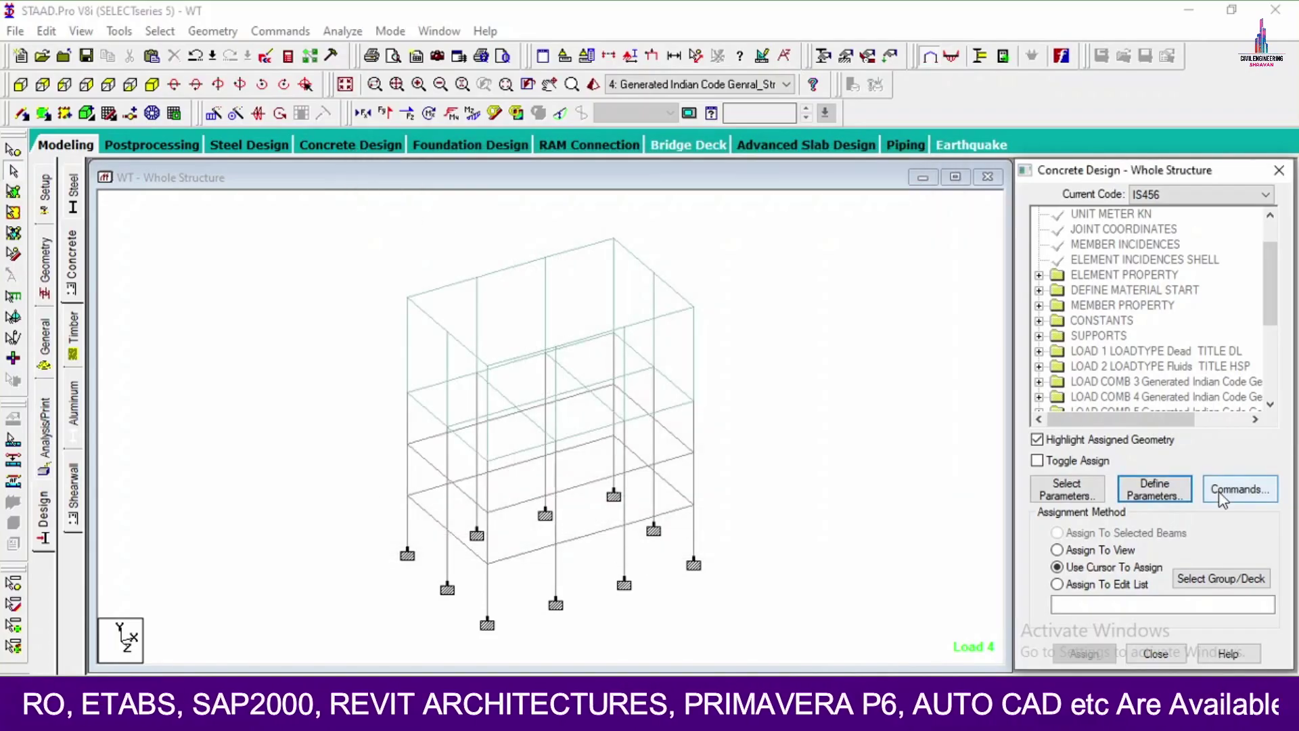
# Step: Add the Design Beam, Design Column, Design Slab/Element and Take Off commands to the concrete design
pyautogui.click(1238, 489)
pyautogui.click(1023, 573)
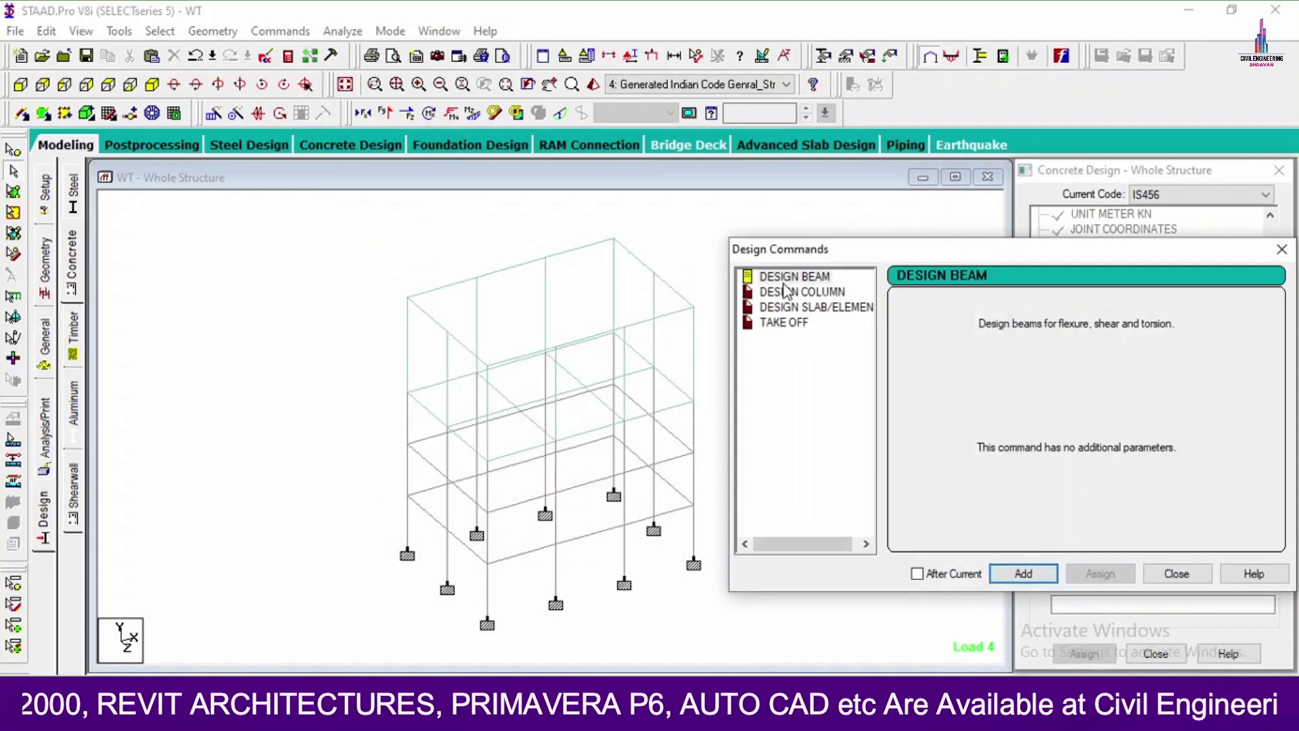
pyautogui.click(789, 292)
pyautogui.click(1023, 573)
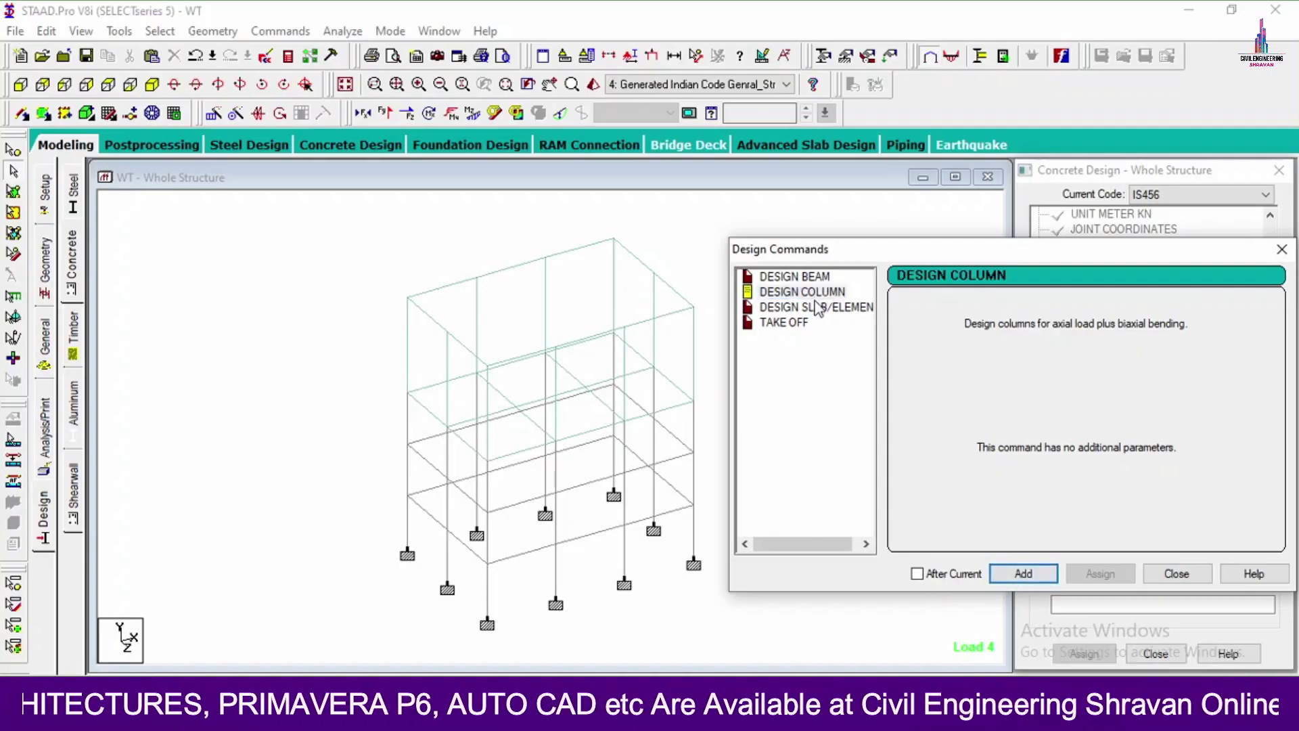
pyautogui.click(819, 306)
pyautogui.click(1024, 574)
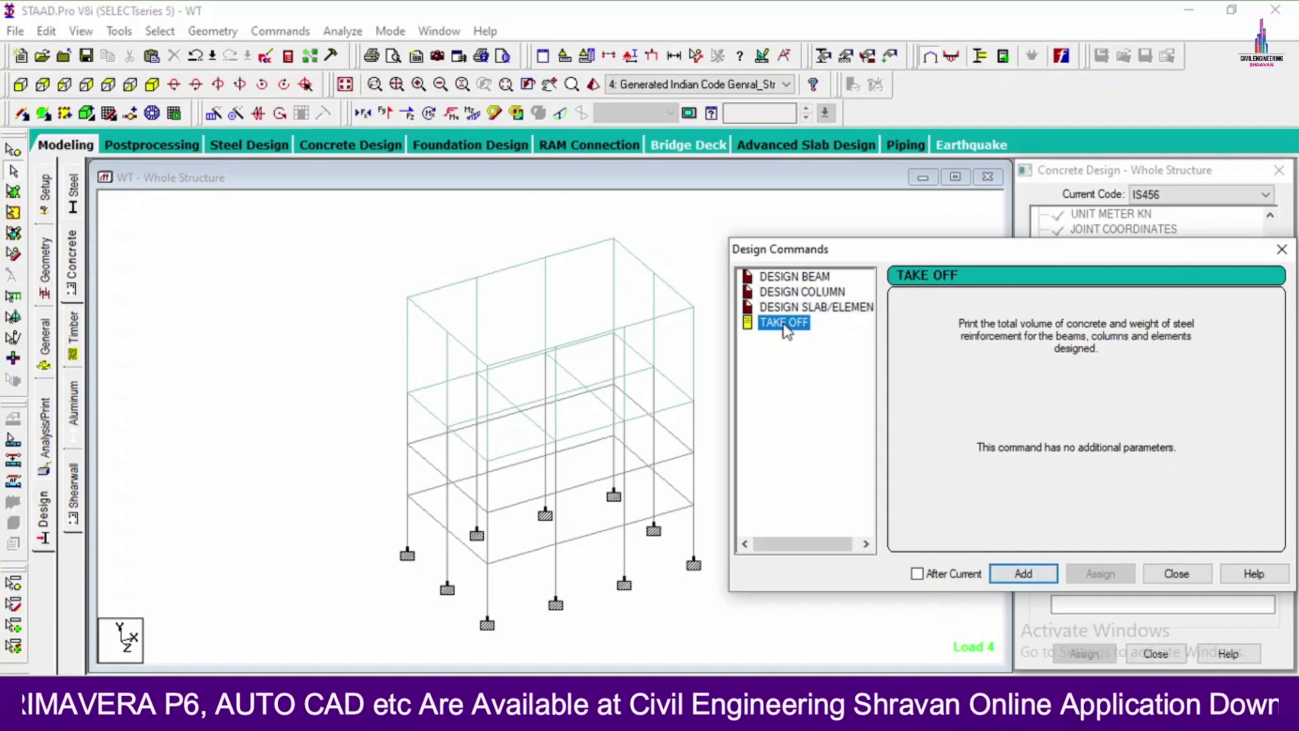
pyautogui.click(1024, 573)
pyautogui.click(1177, 573)
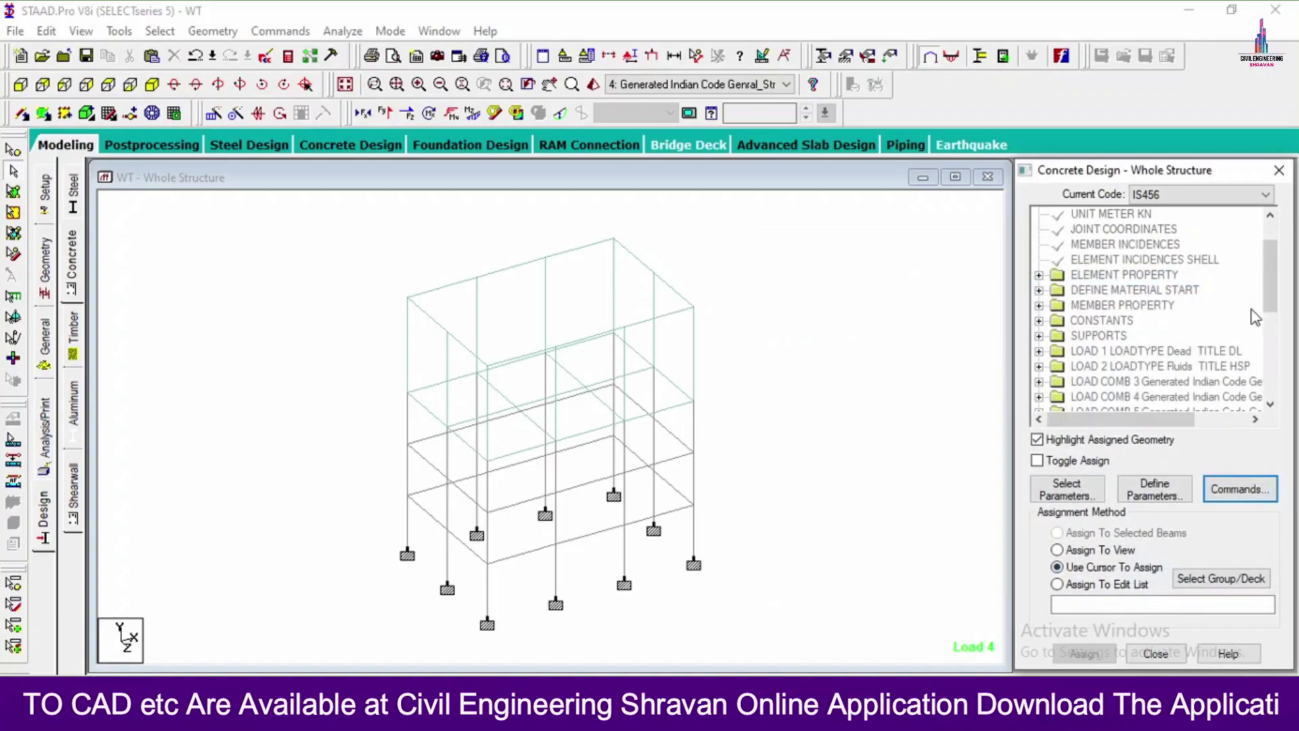
# Step: Assign the FC 30000 parameter to all members and plates in the view
pyautogui.moveTo(1276, 291); pyautogui.dragTo(1273, 374)
pyautogui.click(1112, 244)
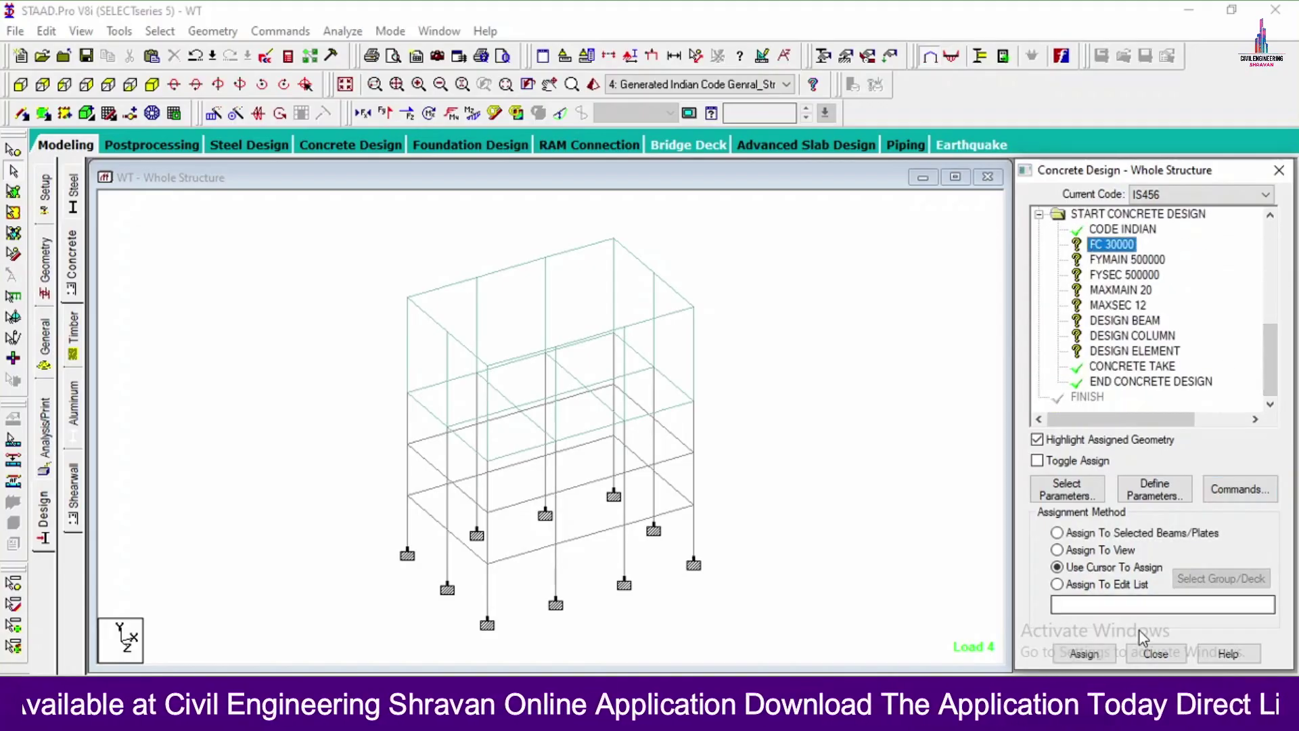
pyautogui.click(1058, 549)
pyautogui.click(1084, 653)
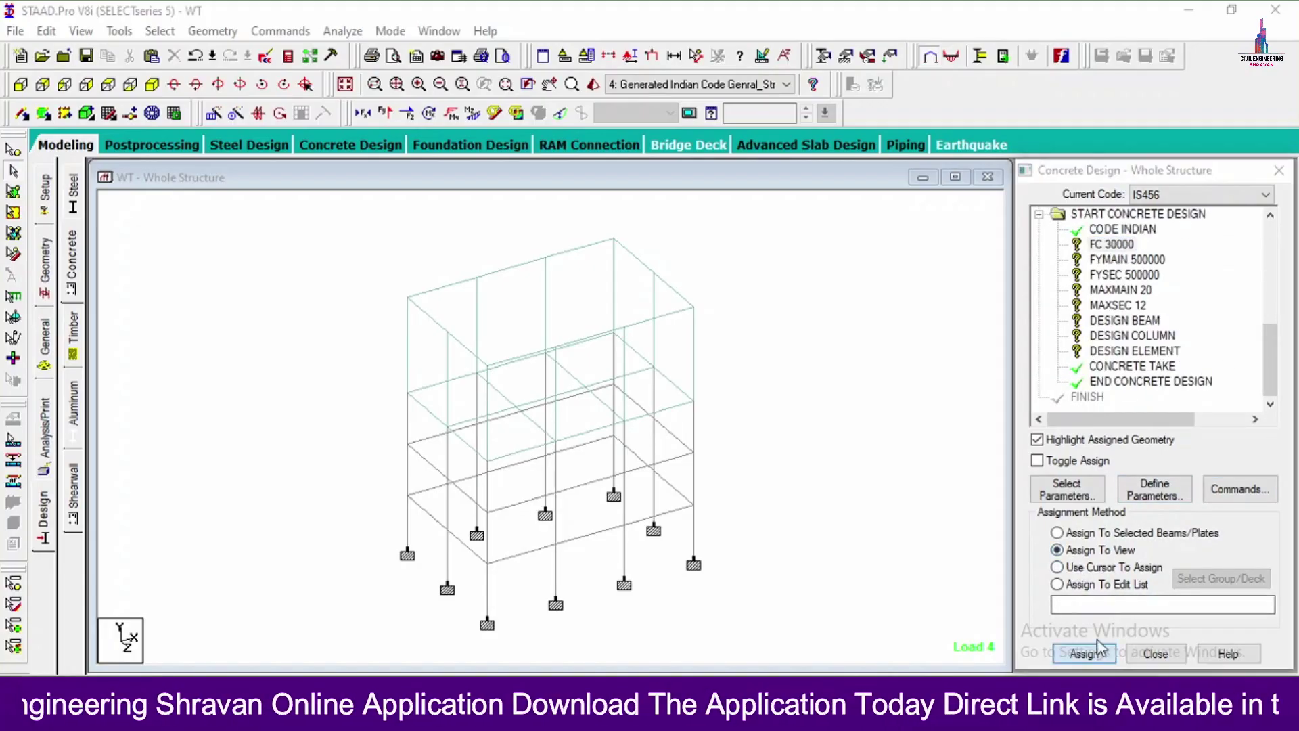
pyautogui.click(1168, 466)
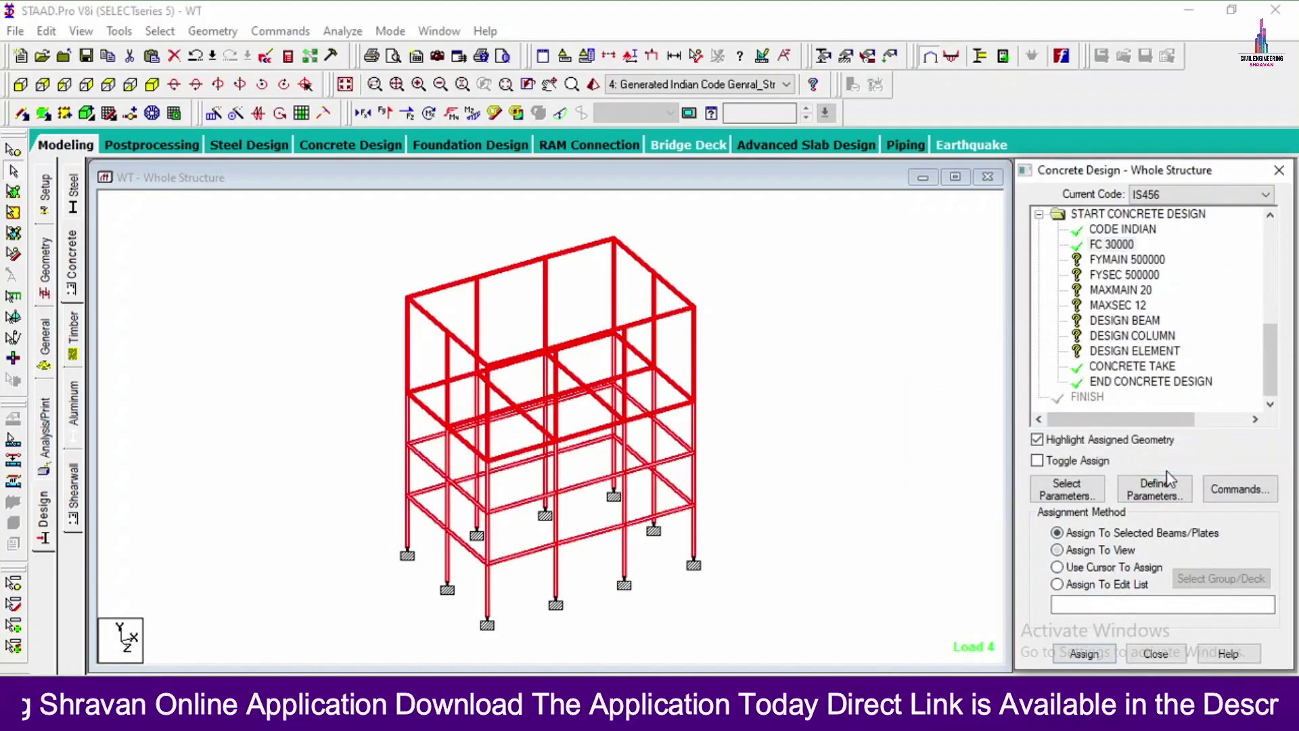
# Step: Assign the FYMAIN 500000 parameter to all members and plates in the view
pyautogui.click(1144, 264)
pyautogui.click(1057, 549)
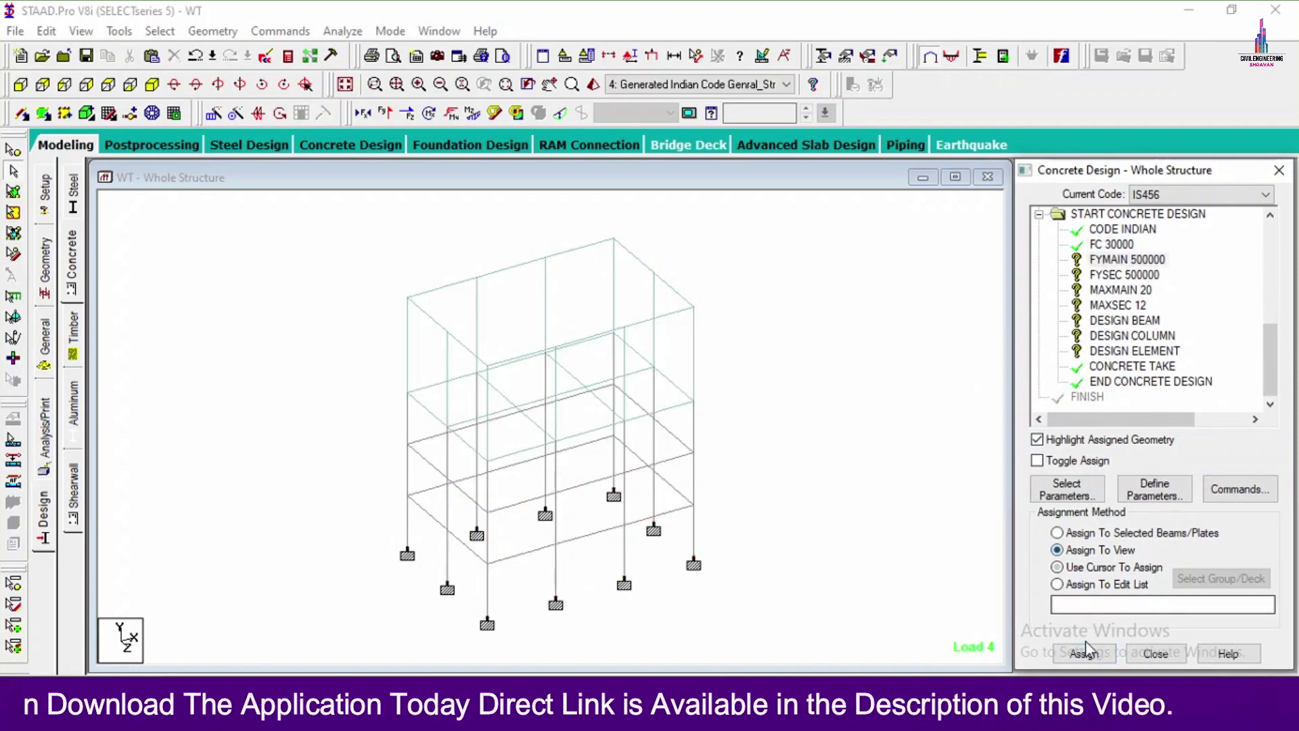
pyautogui.click(1085, 653)
pyautogui.click(1161, 465)
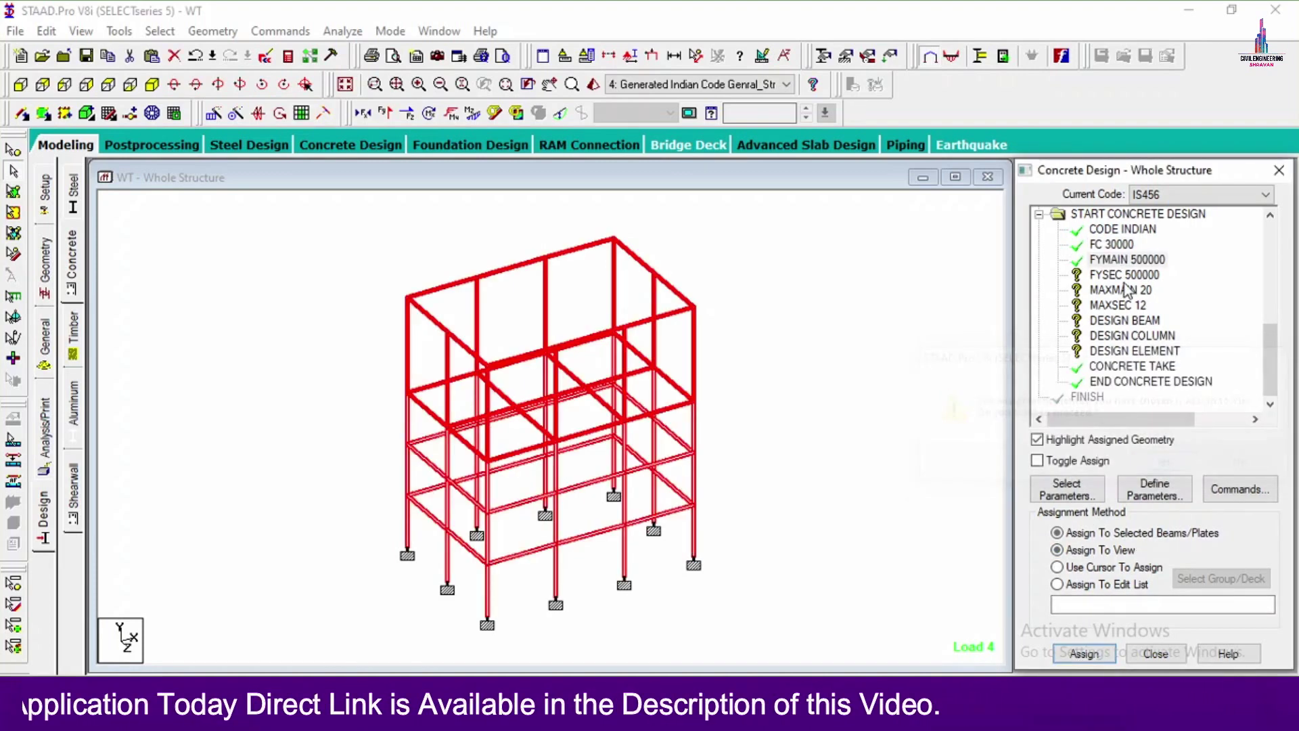
# Step: Assign the FYSEC 500000 parameter to all beams and columns in the view
pyautogui.click(1125, 274)
pyautogui.click(1057, 550)
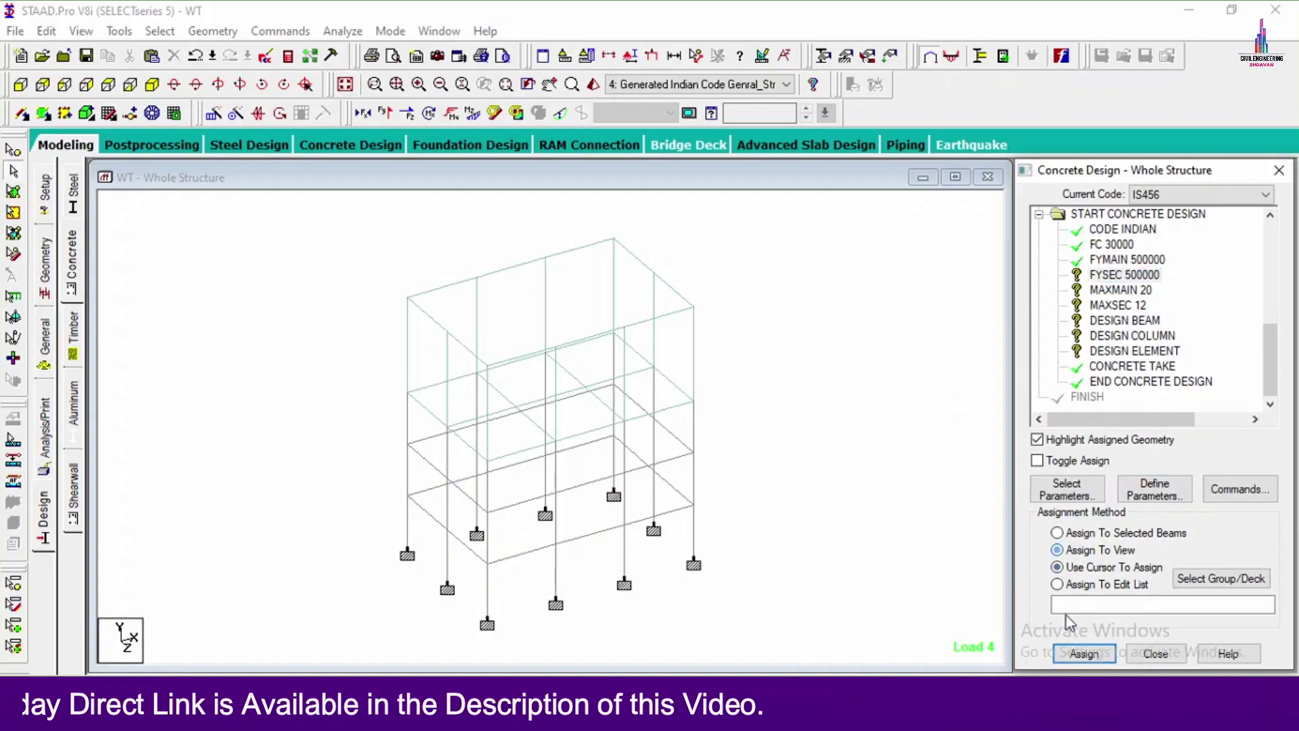
pyautogui.click(1084, 653)
pyautogui.click(1146, 462)
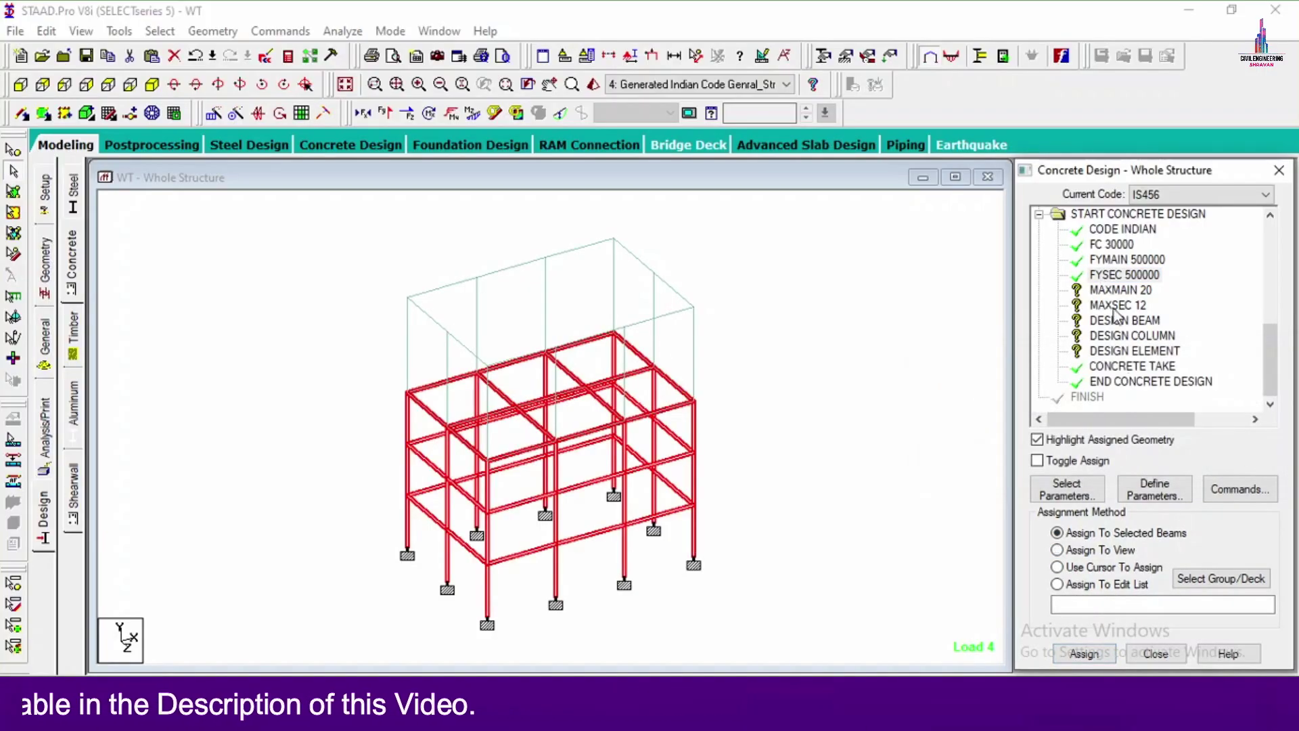
# Step: Assign the MAXMAIN 20 and MAXSEC 12 parameters to the whole view
pyautogui.click(1120, 289)
pyautogui.click(1058, 549)
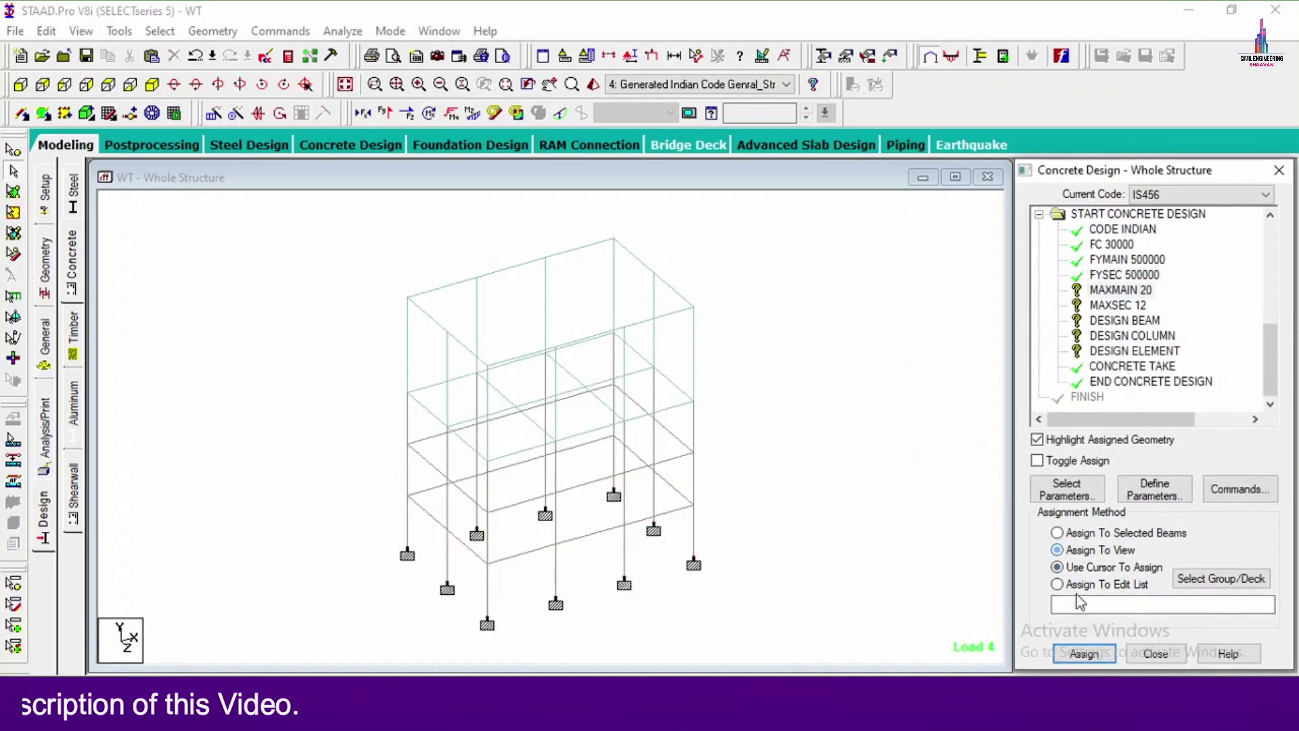
pyautogui.click(1084, 653)
pyautogui.click(1174, 465)
pyautogui.click(1118, 305)
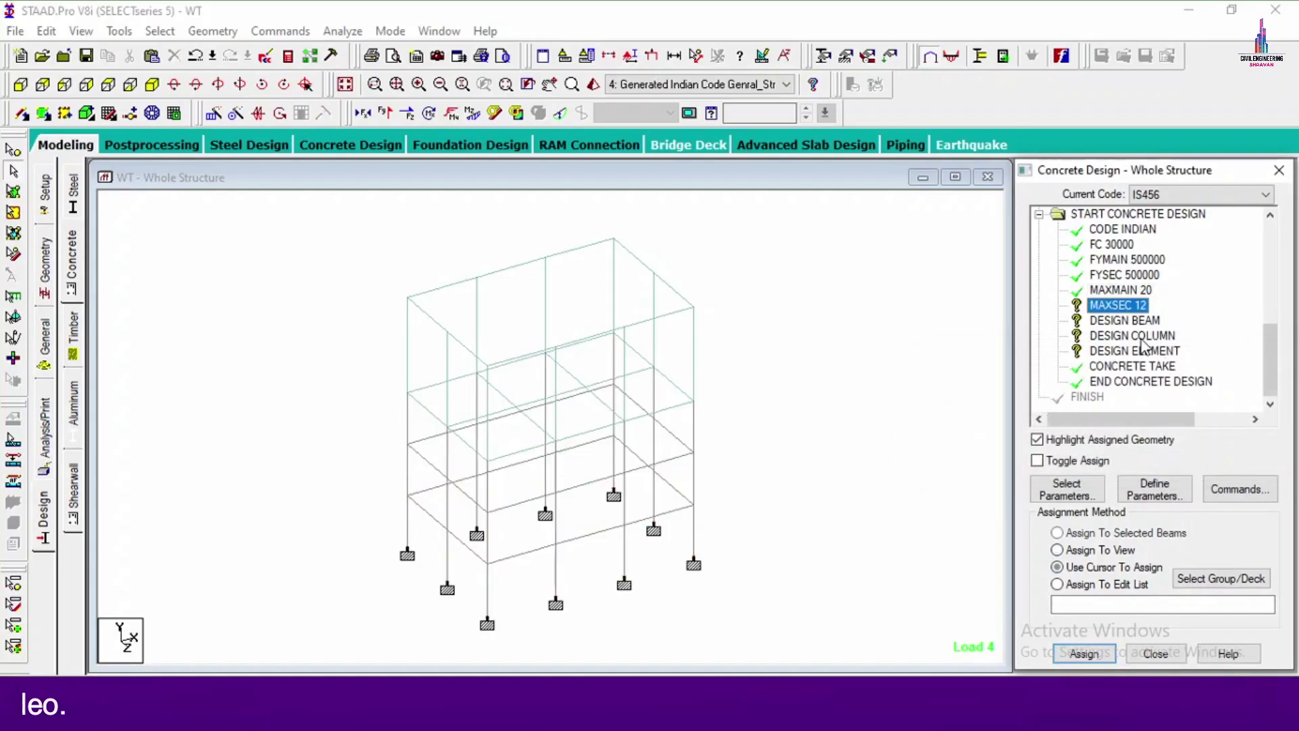
pyautogui.click(1057, 550)
pyautogui.click(1085, 653)
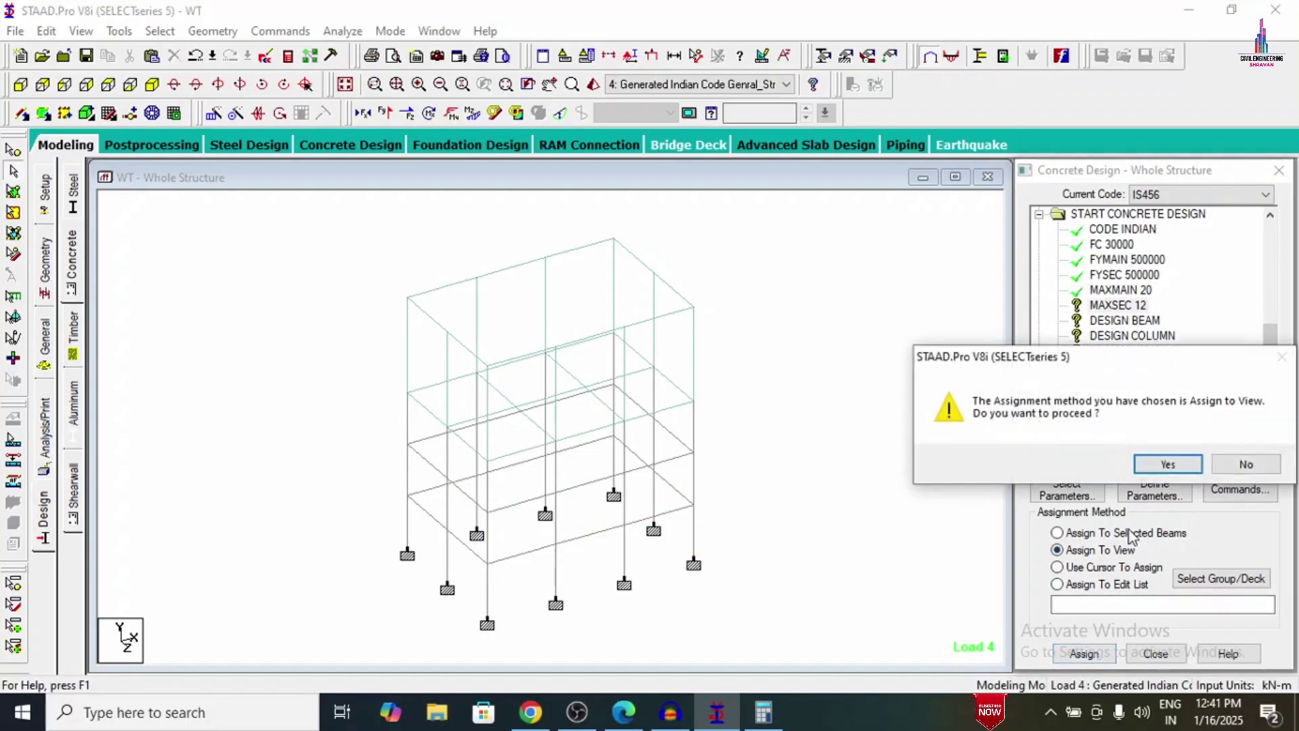
pyautogui.click(1166, 465)
# Step: Assign the DESIGN BEAM command to all beams parallel to the X and Z axes
pyautogui.click(1107, 323)
pyautogui.click(161, 32)
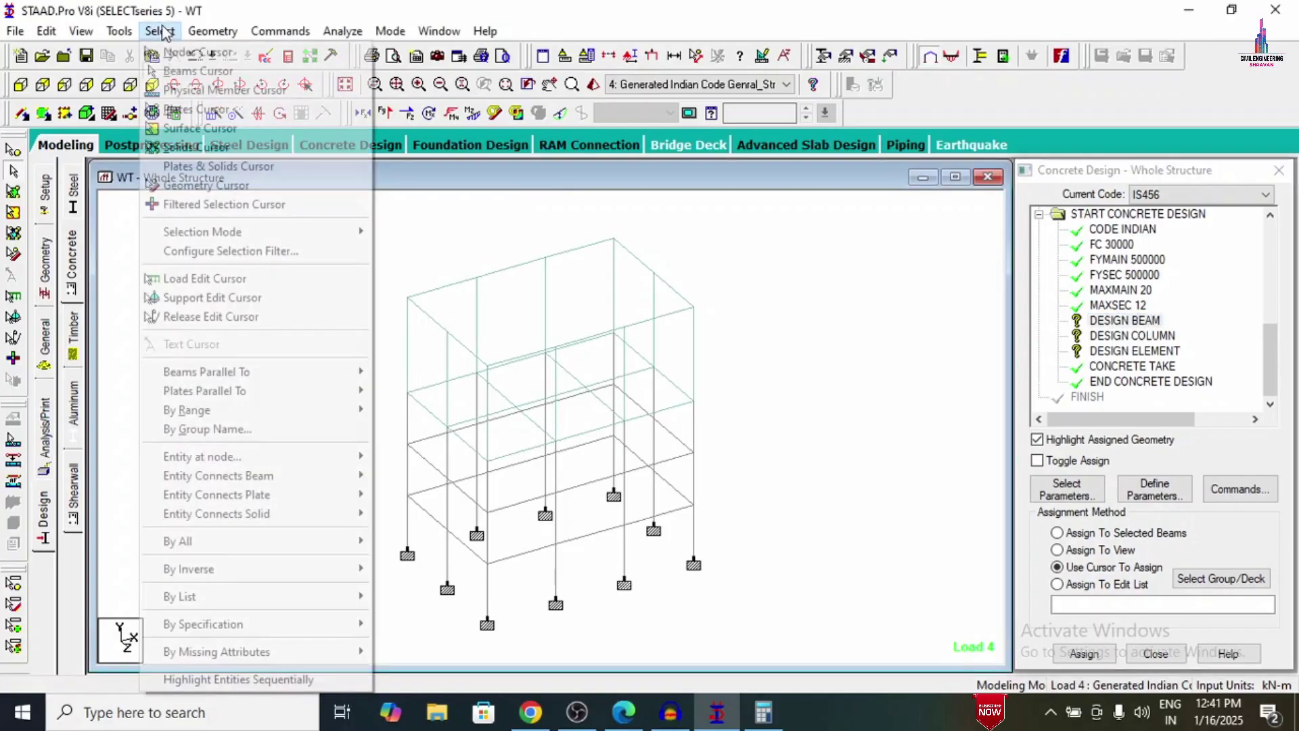
pyautogui.moveTo(216, 377)
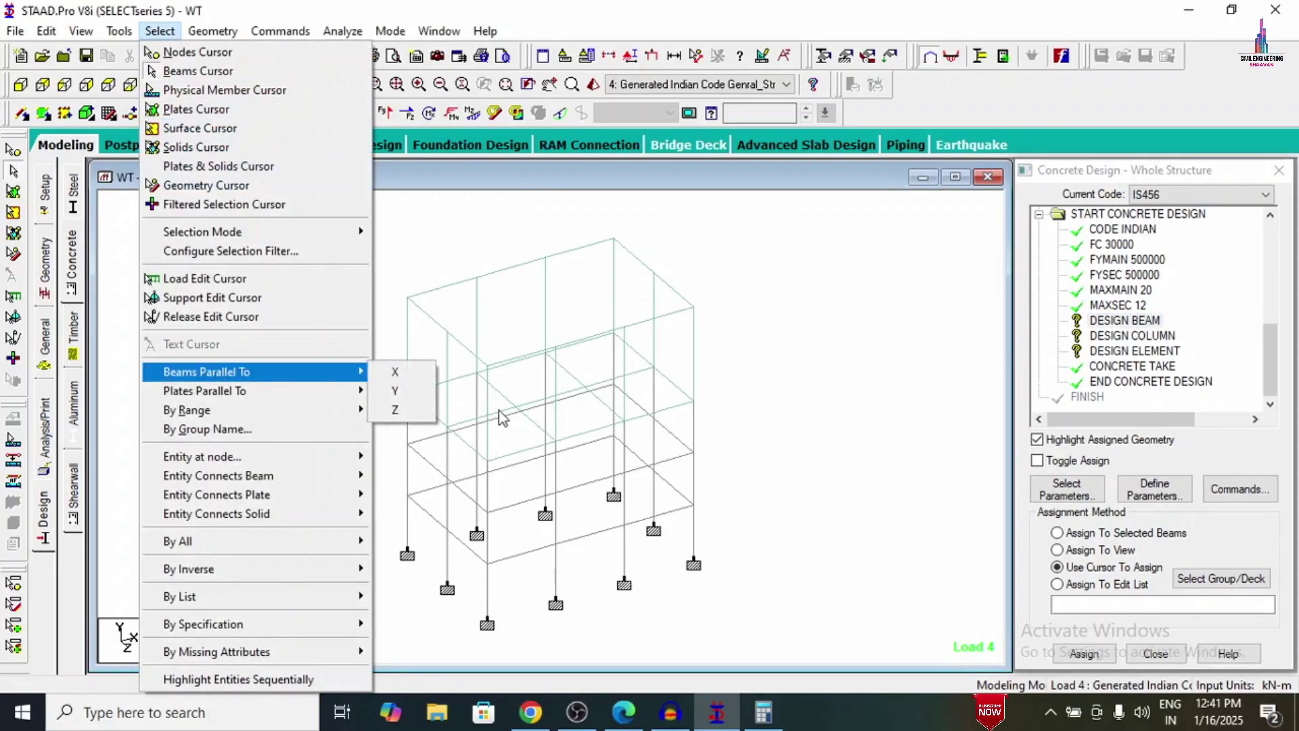
pyautogui.click(393, 371)
pyautogui.click(161, 31)
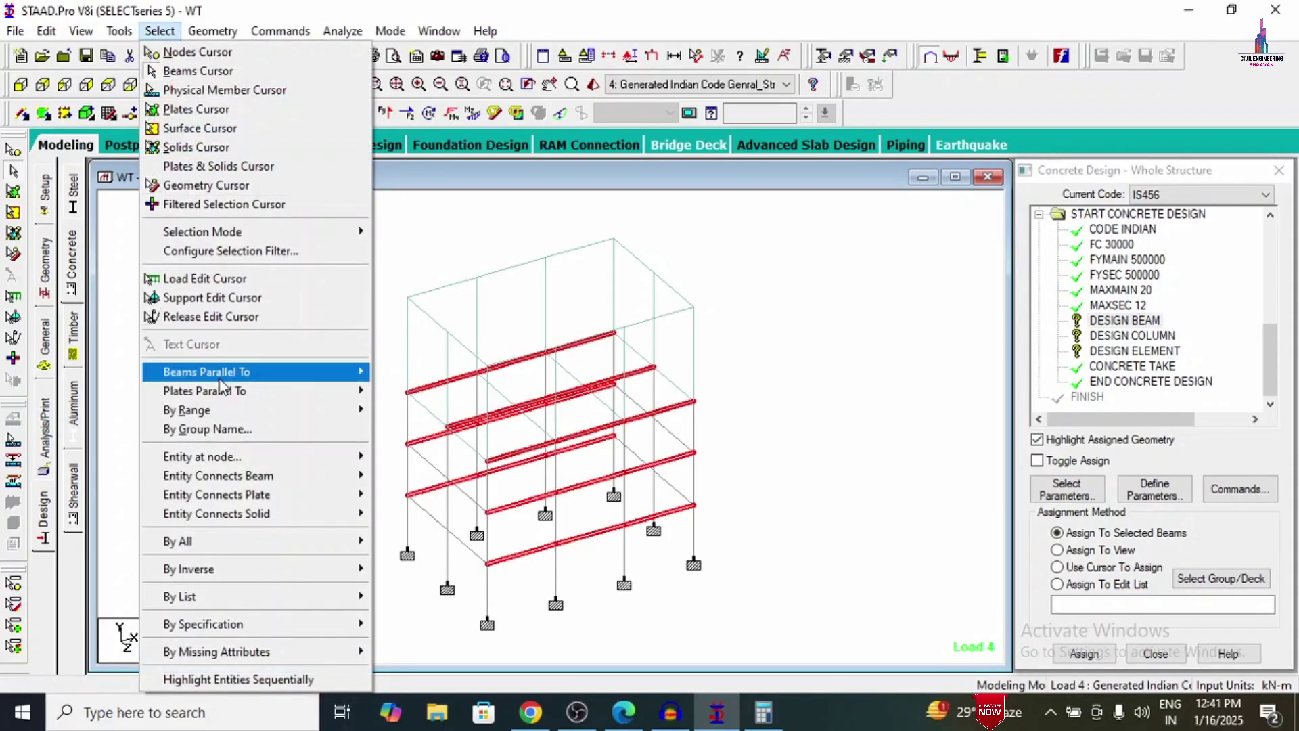
pyautogui.moveTo(230, 376)
pyautogui.click(400, 409)
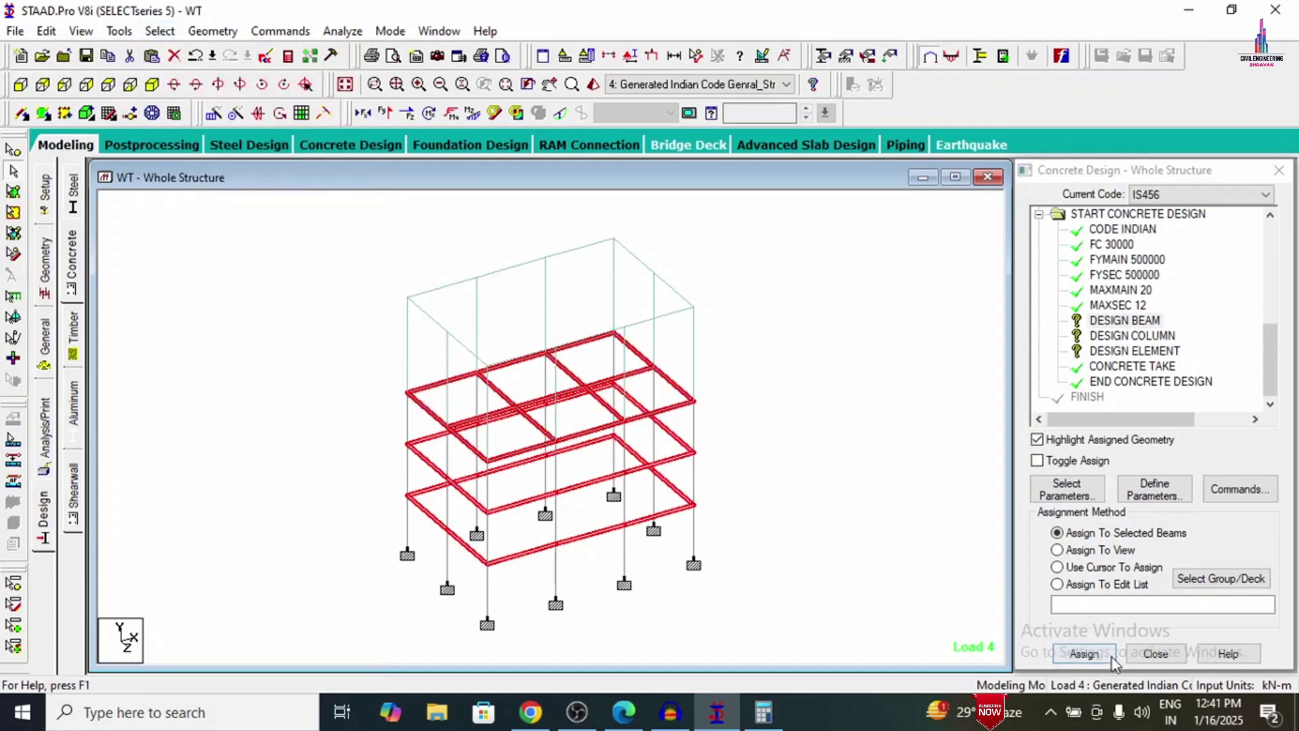
pyautogui.click(1083, 653)
pyautogui.click(1162, 467)
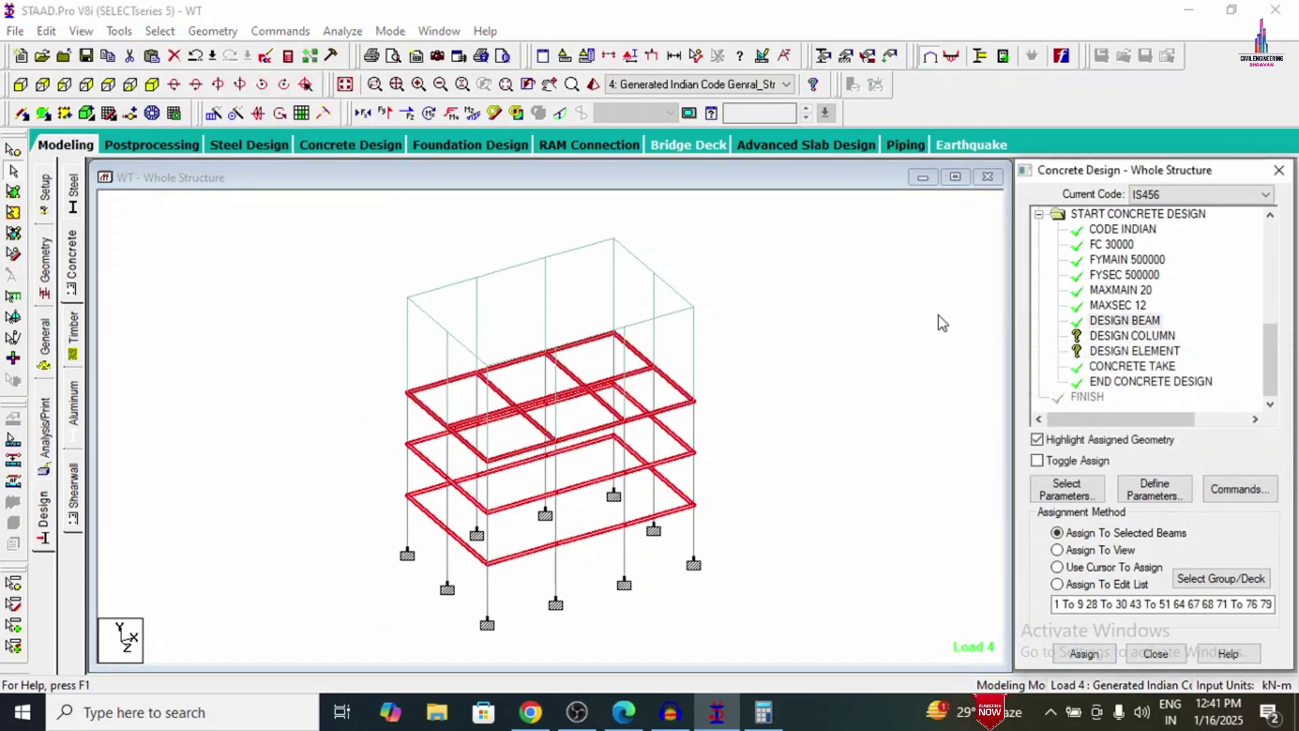
# Step: Assign the DESIGN COLUMN command to all members parallel to the Y axis
pyautogui.click(1114, 338)
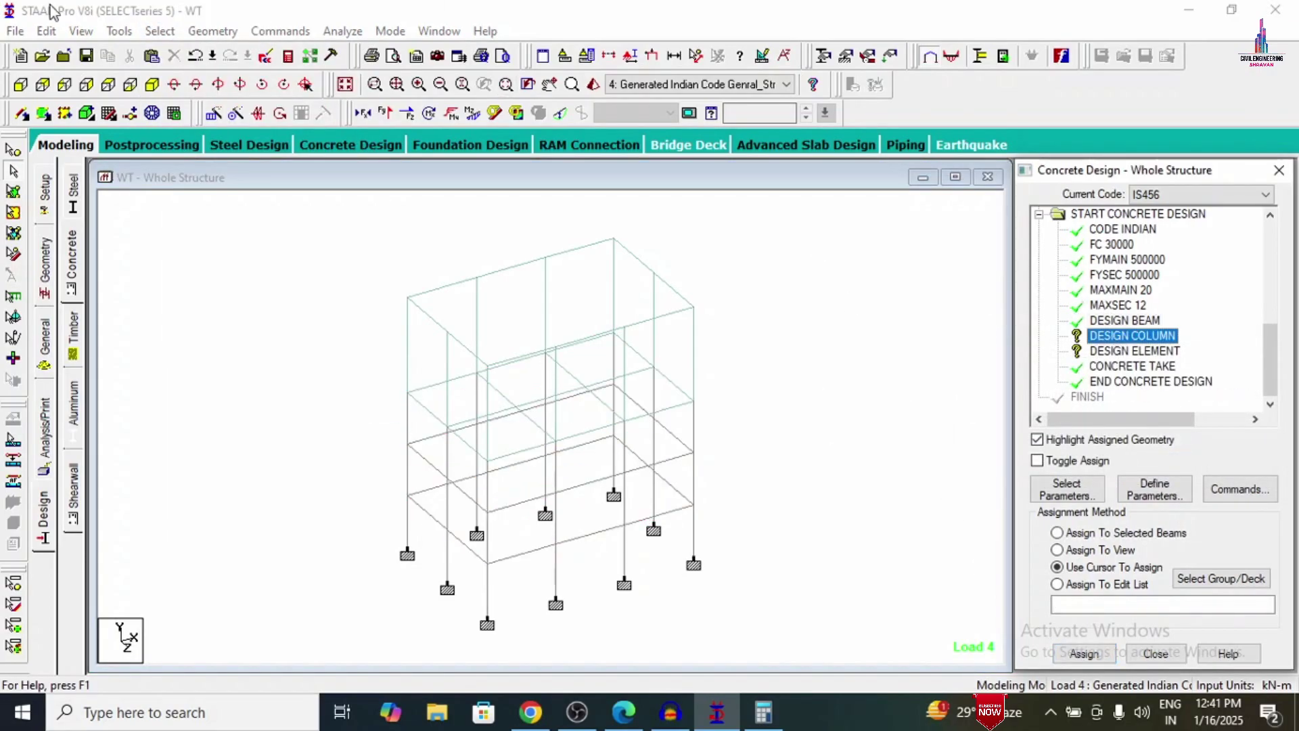
pyautogui.click(160, 31)
pyautogui.moveTo(338, 371)
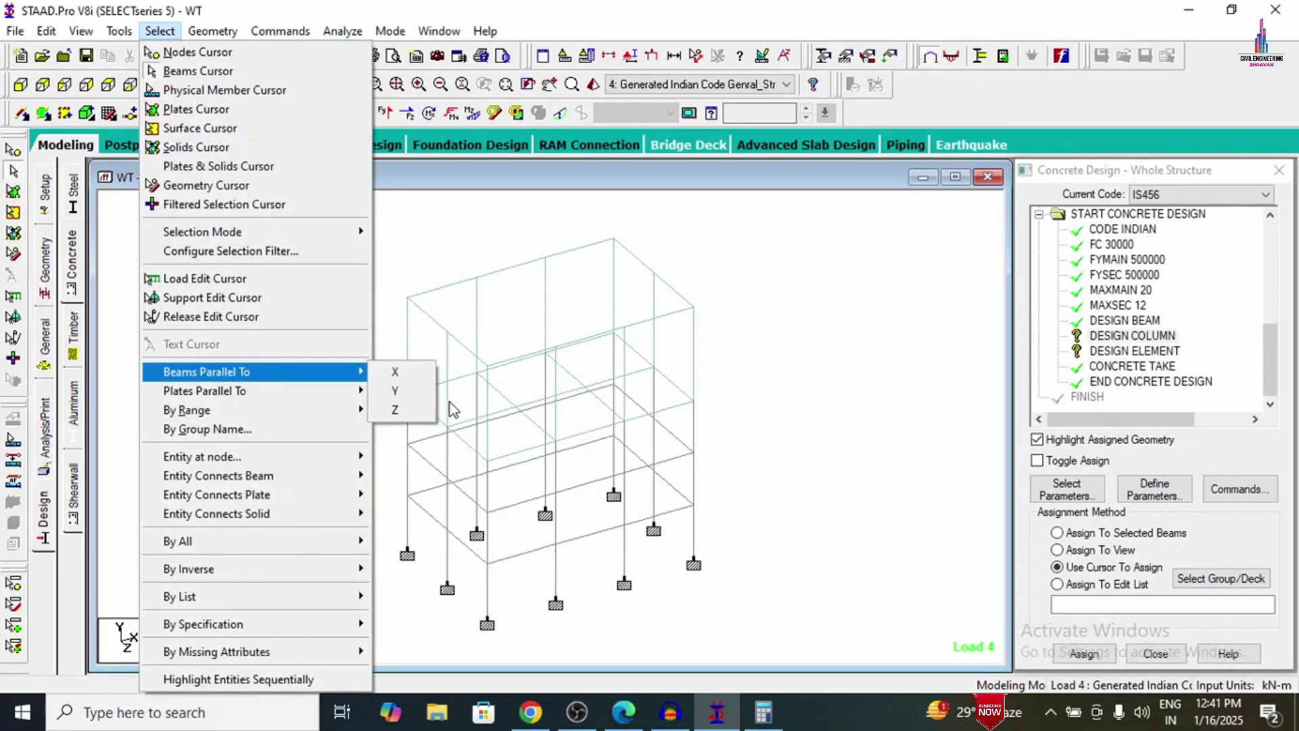
pyautogui.click(412, 399)
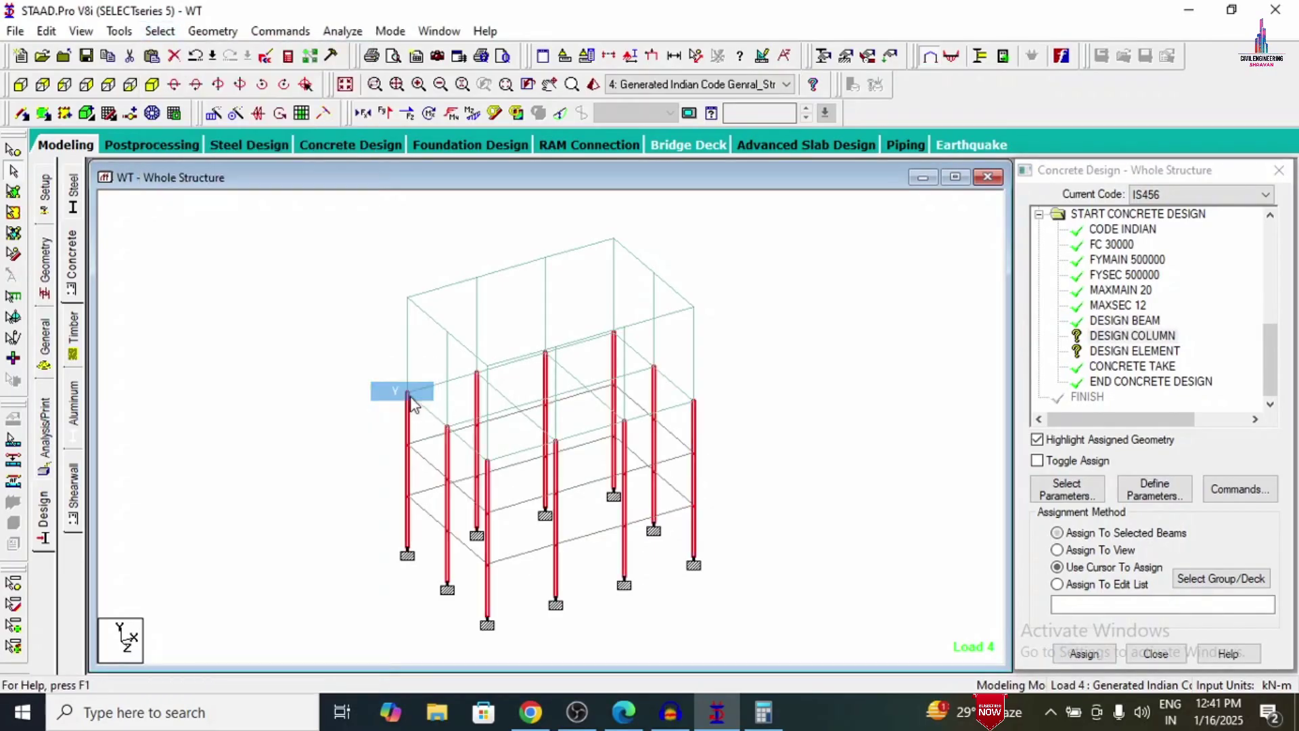
pyautogui.click(1084, 654)
pyautogui.click(1166, 463)
# Step: Assign the DESIGN ELEMENT command to all tank plates in the view
pyautogui.click(1120, 350)
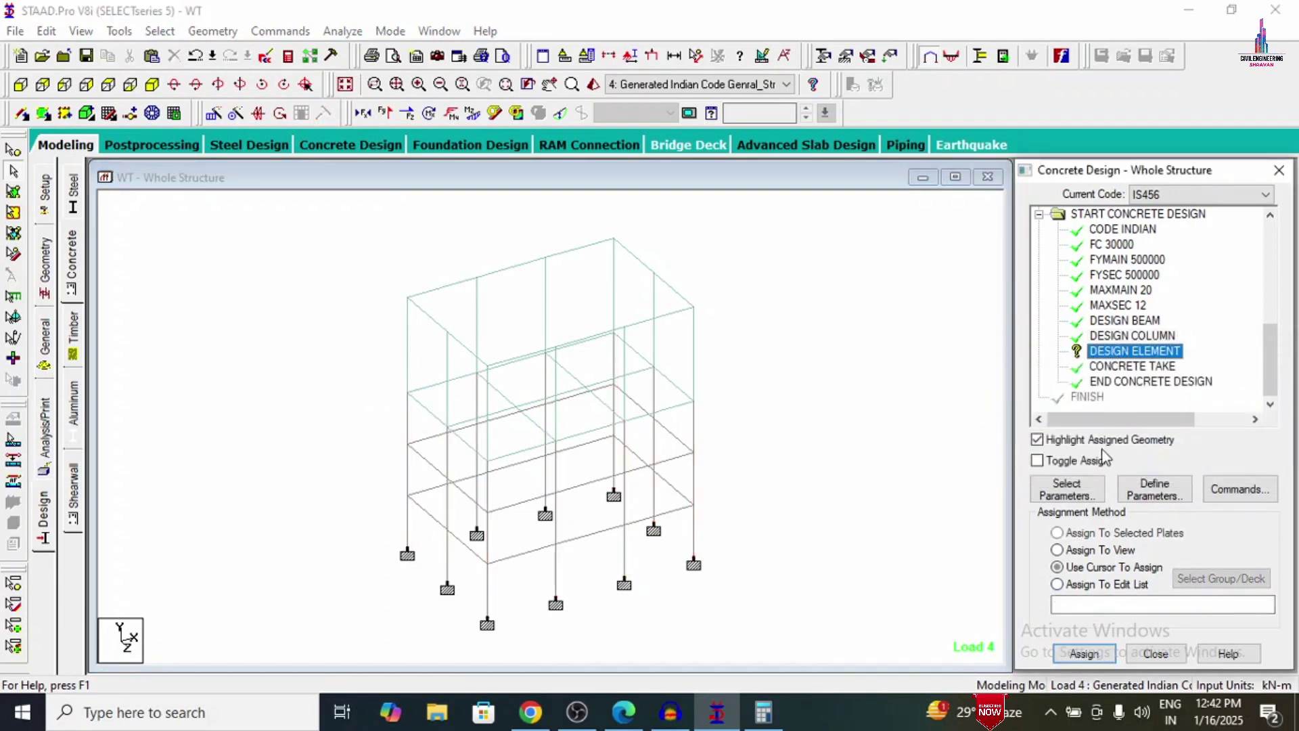
pyautogui.click(1057, 550)
pyautogui.click(1085, 654)
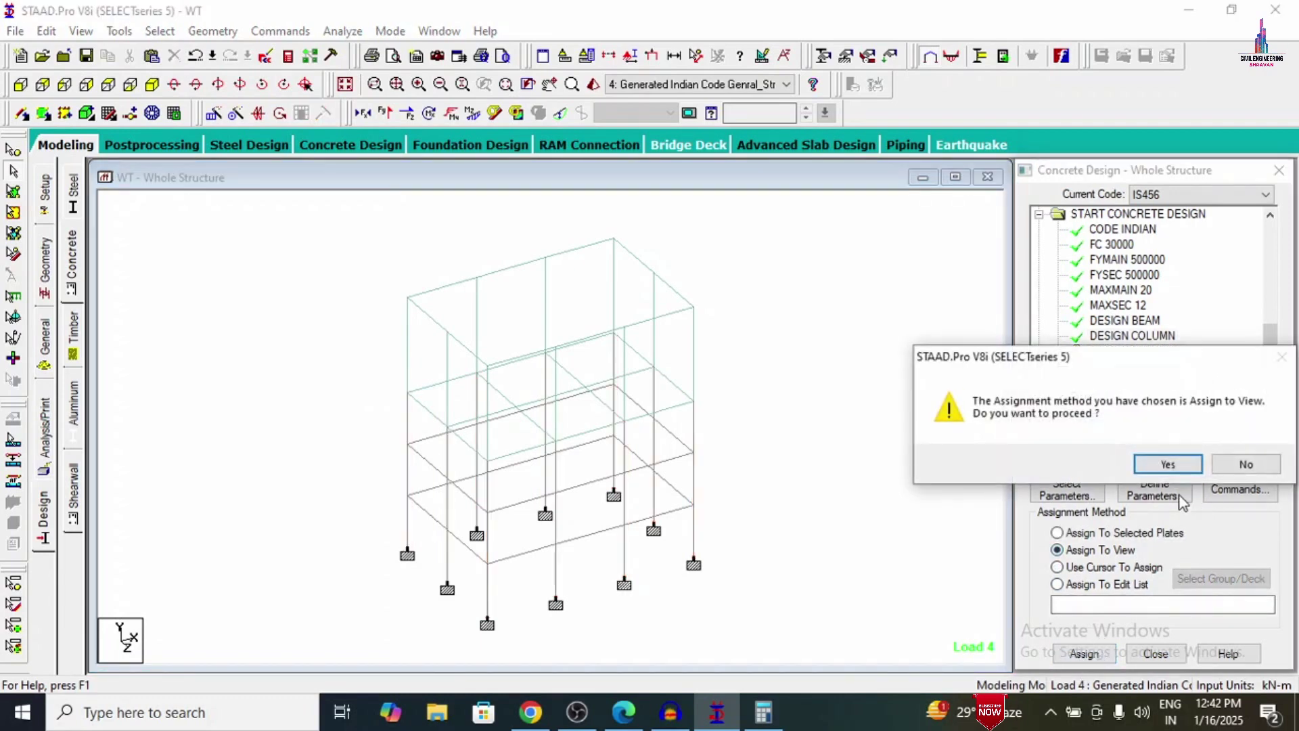
pyautogui.click(1168, 464)
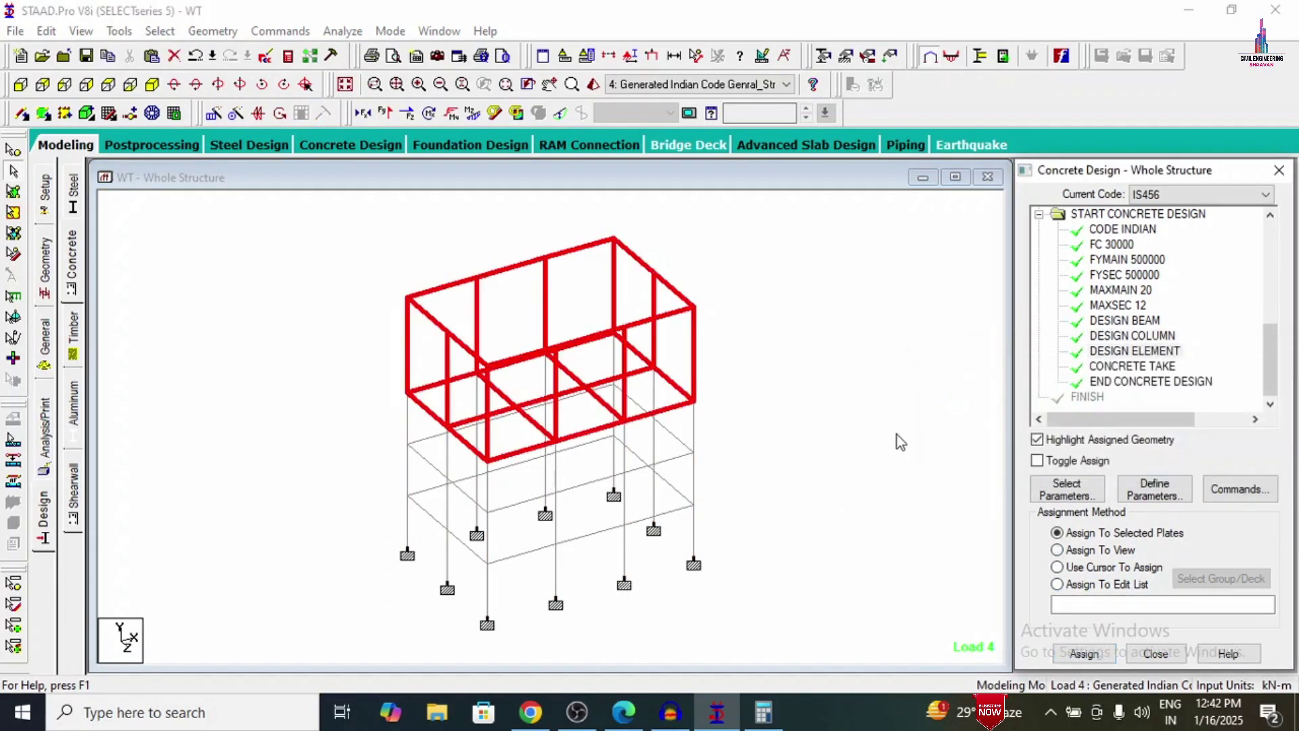
# Step: Add another Perform Analysis command with the No Print option after the concrete design block
pyautogui.click(44, 438)
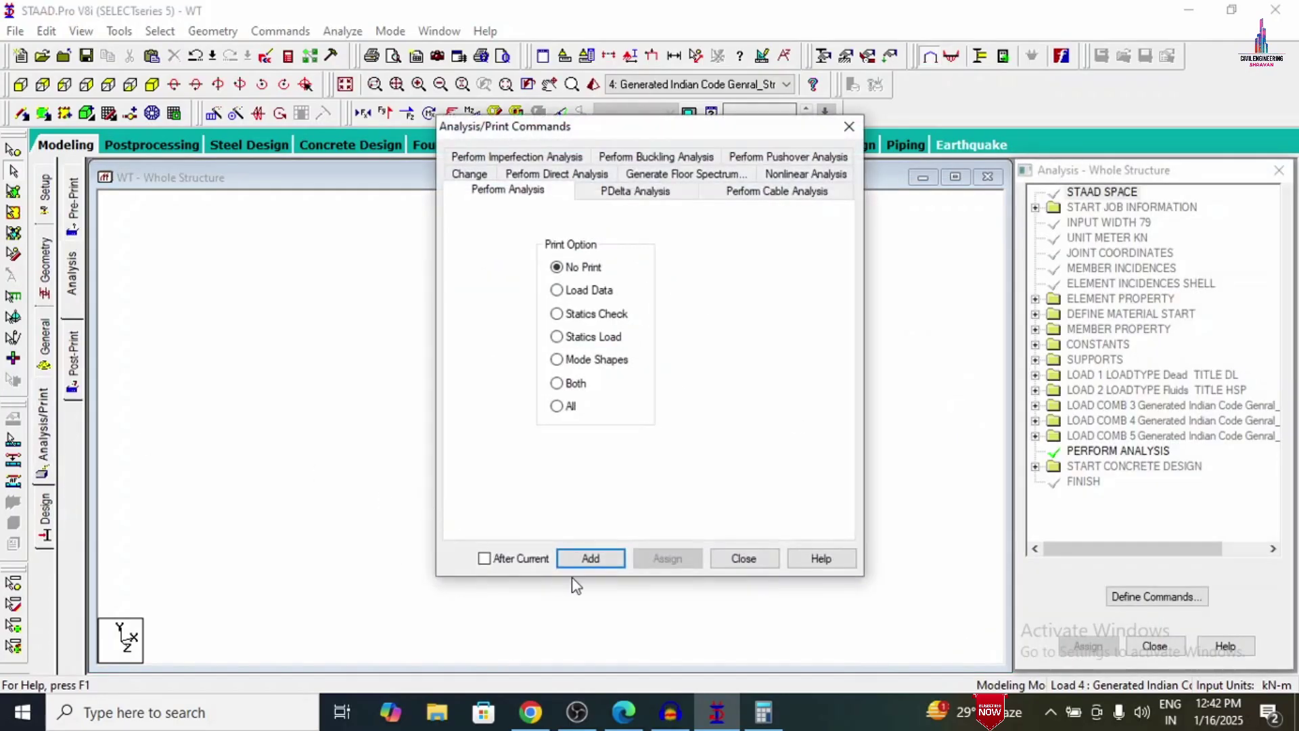
pyautogui.click(586, 560)
pyautogui.click(743, 559)
# Step: Run the analysis and design, and go to post-processing mode when it finishes
pyautogui.click(344, 32)
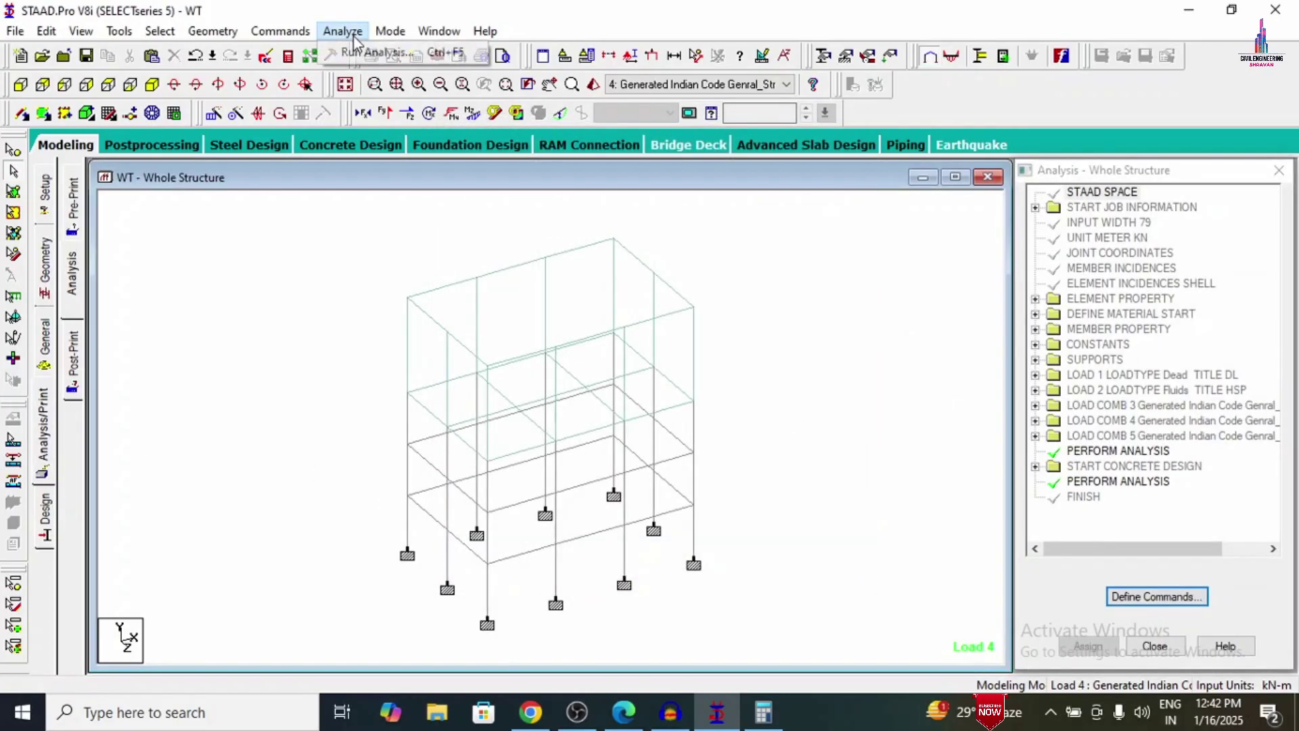
pyautogui.click(361, 52)
pyautogui.click(528, 402)
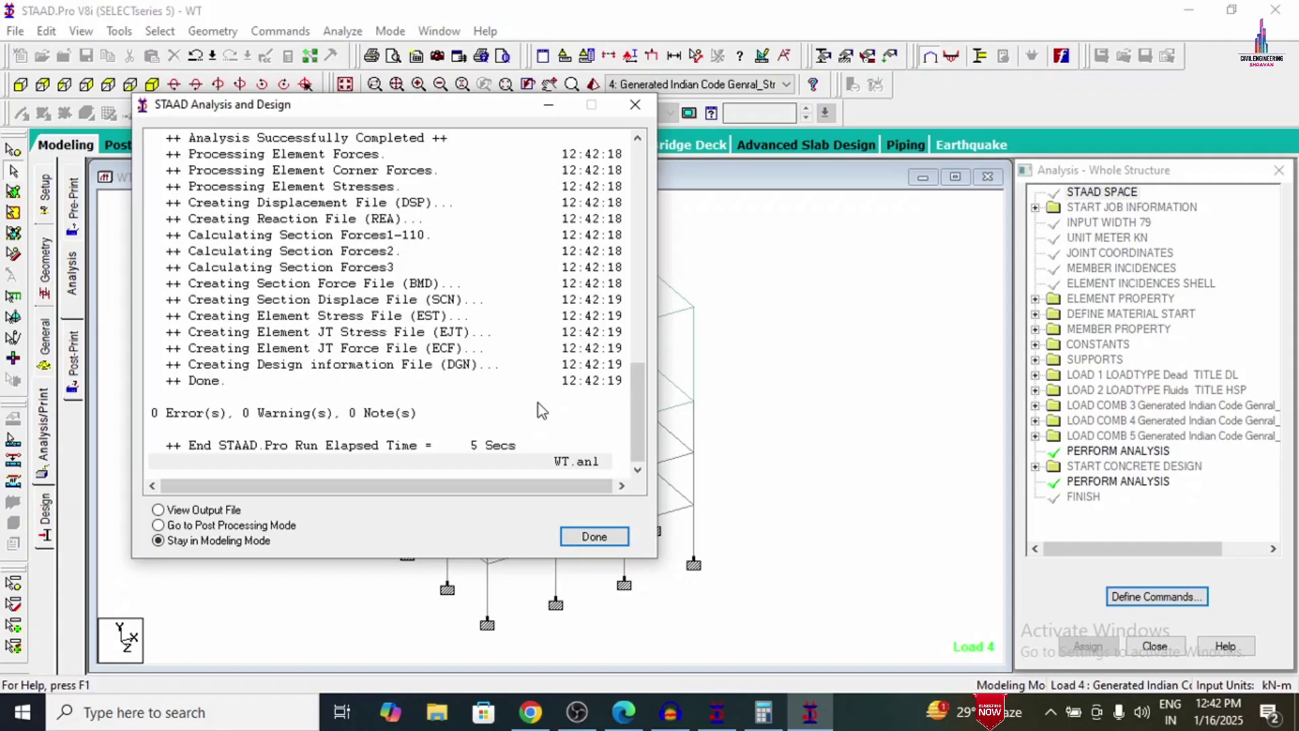
pyautogui.click(239, 529)
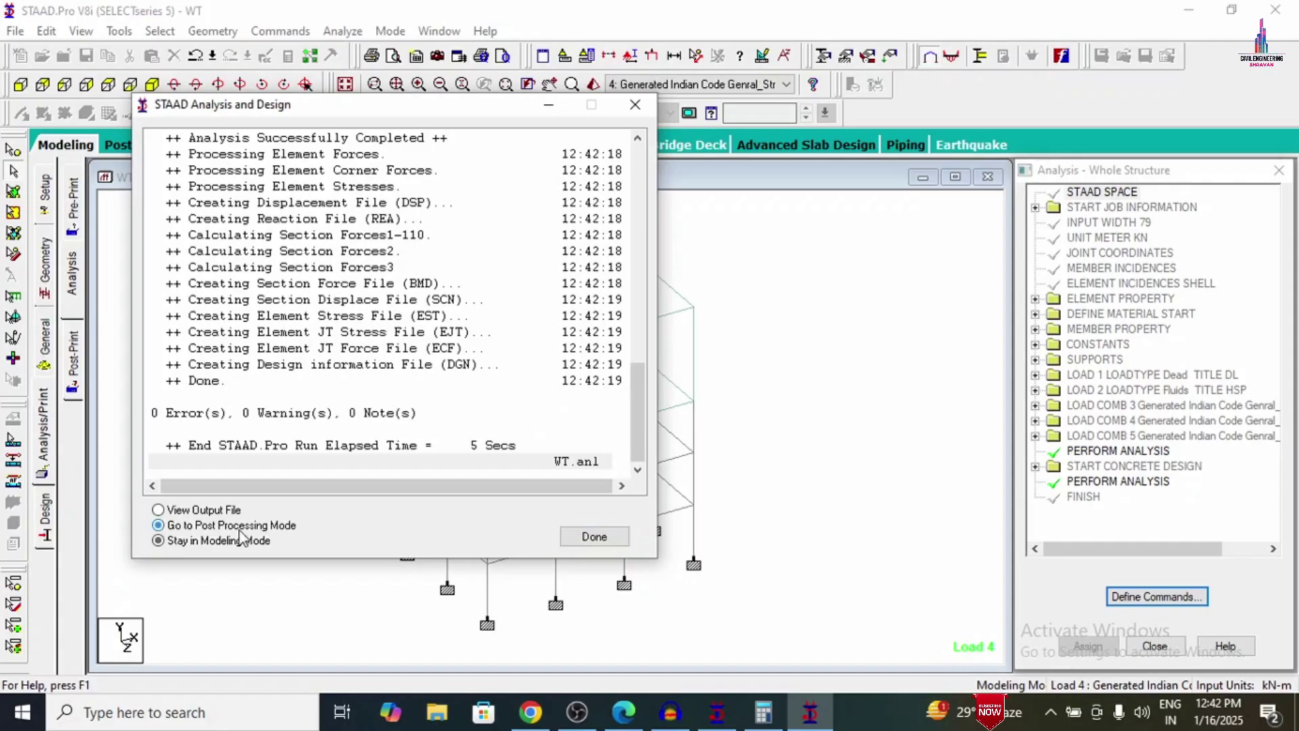
pyautogui.click(590, 537)
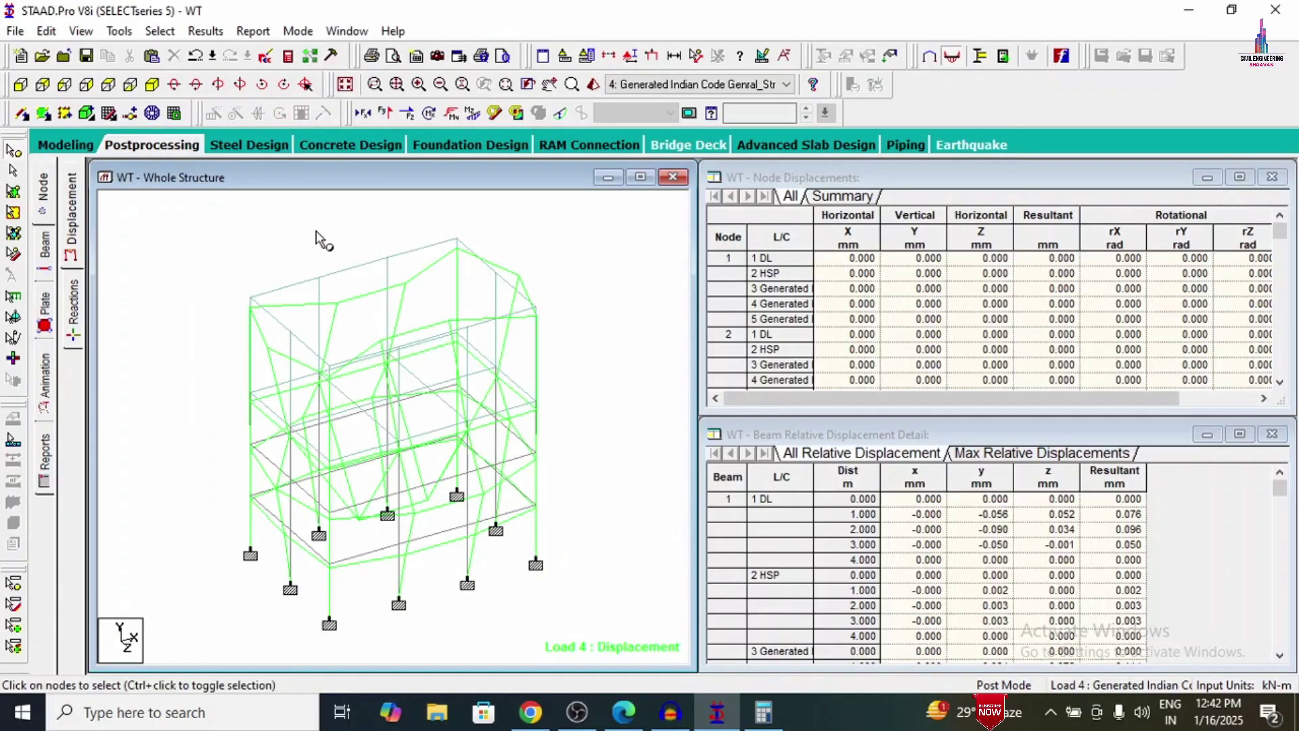
# Step: Display the Max Absolute plate stress contour on the tank for load case 4 with normal fill
pyautogui.click(49, 313)
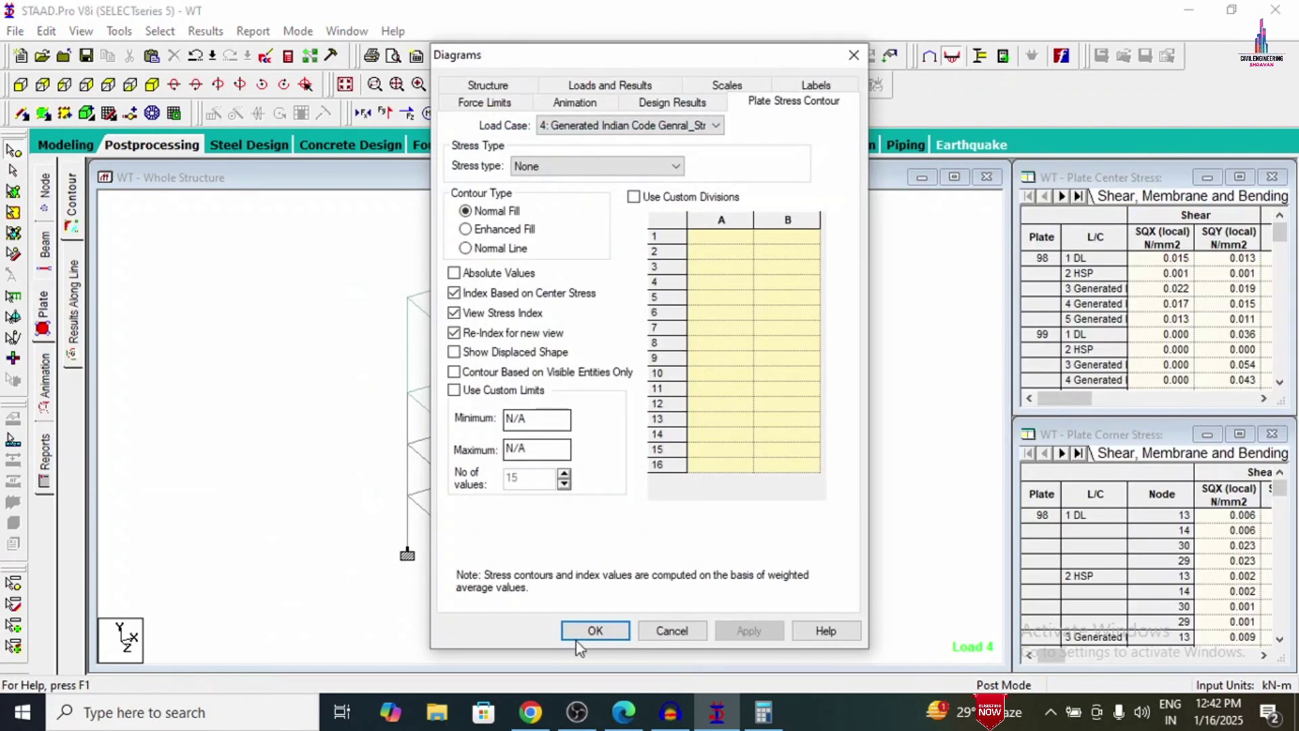
pyautogui.click(594, 168)
pyautogui.click(535, 197)
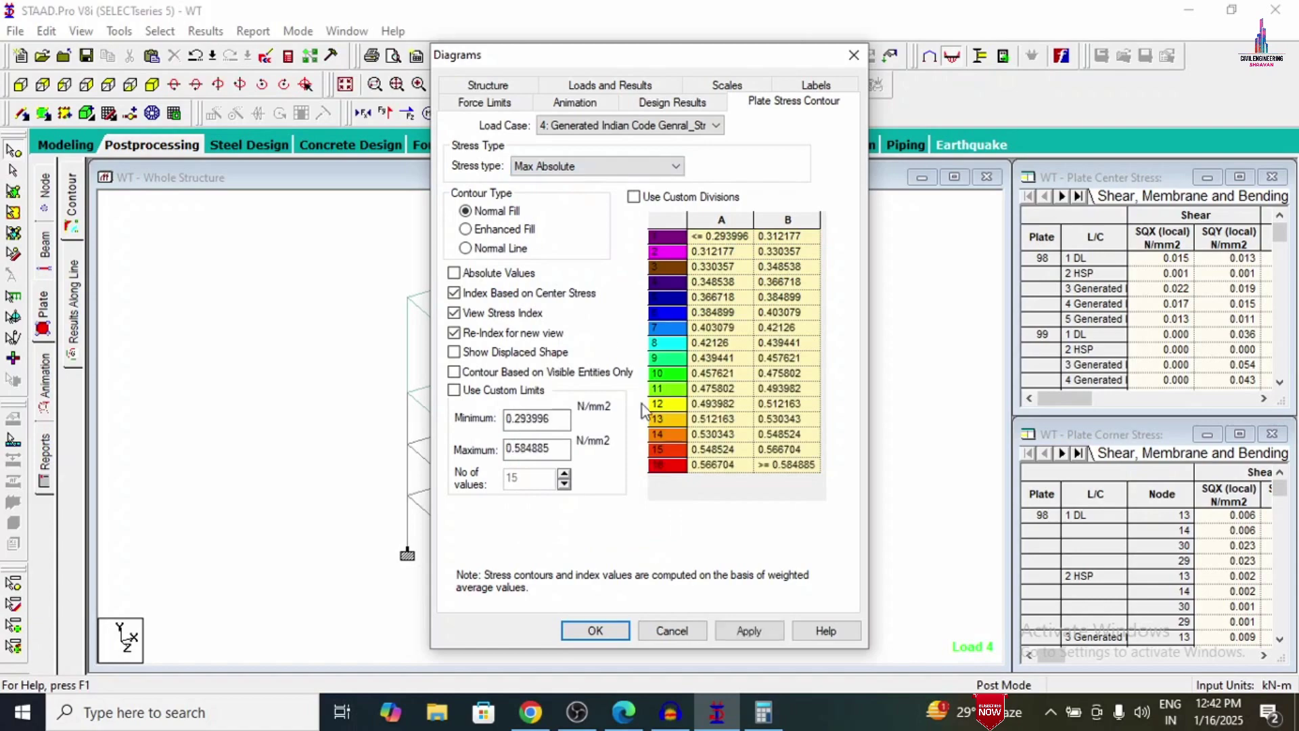
pyautogui.click(749, 631)
pyautogui.click(604, 632)
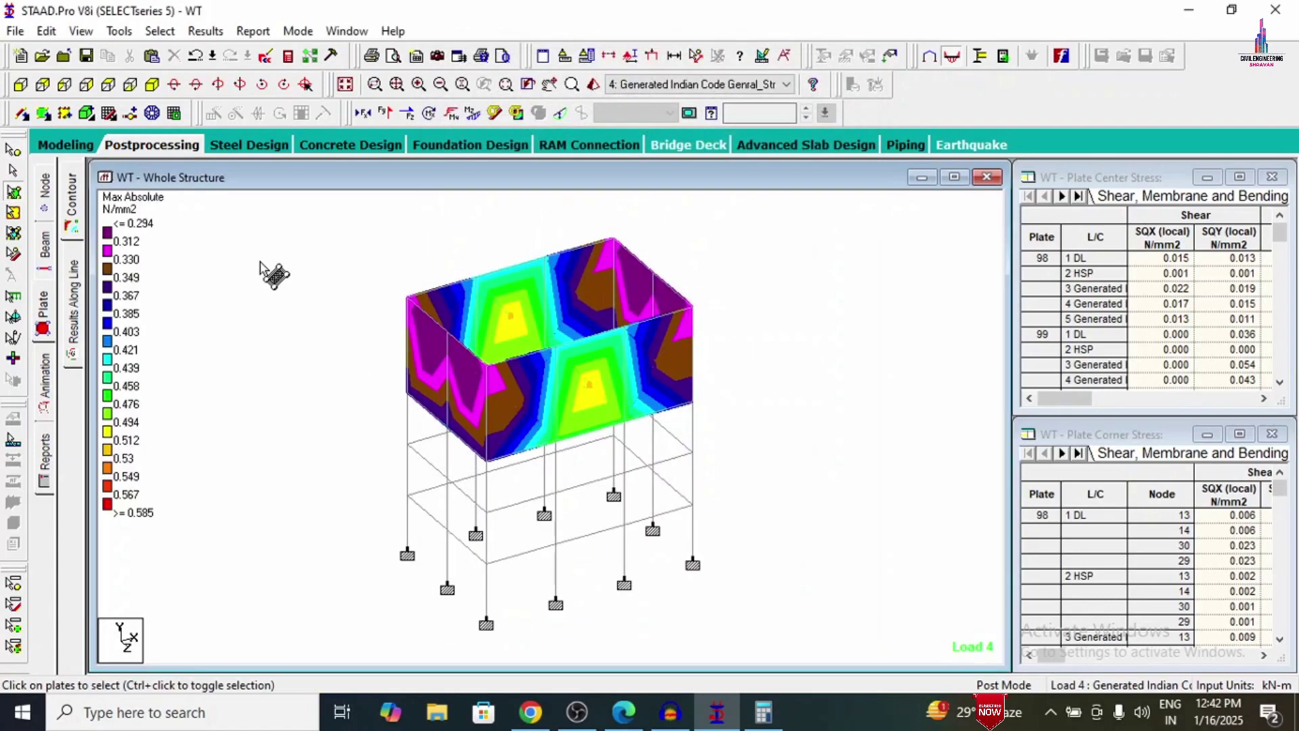
# Step: Return to modeling mode and examine the concrete design details of beam 7 at the tank floor level
pyautogui.click(74, 145)
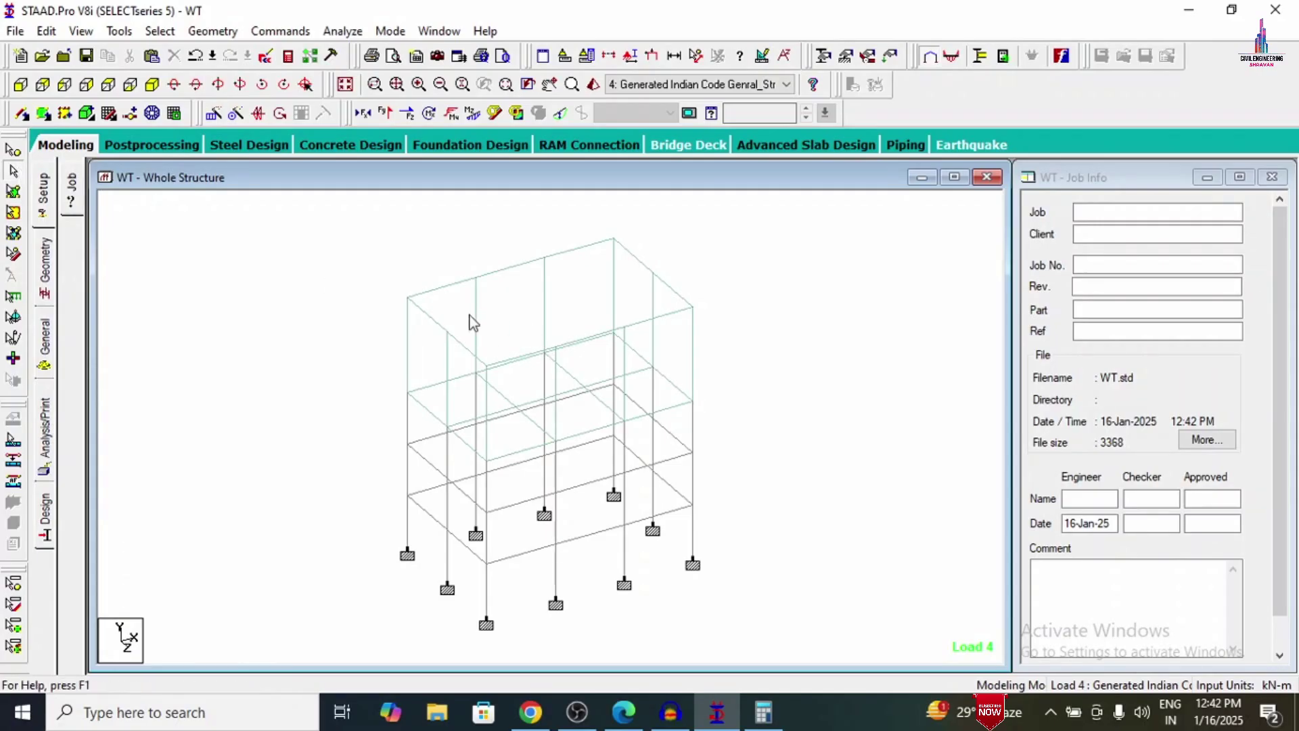
pyautogui.doubleClick(438, 383)
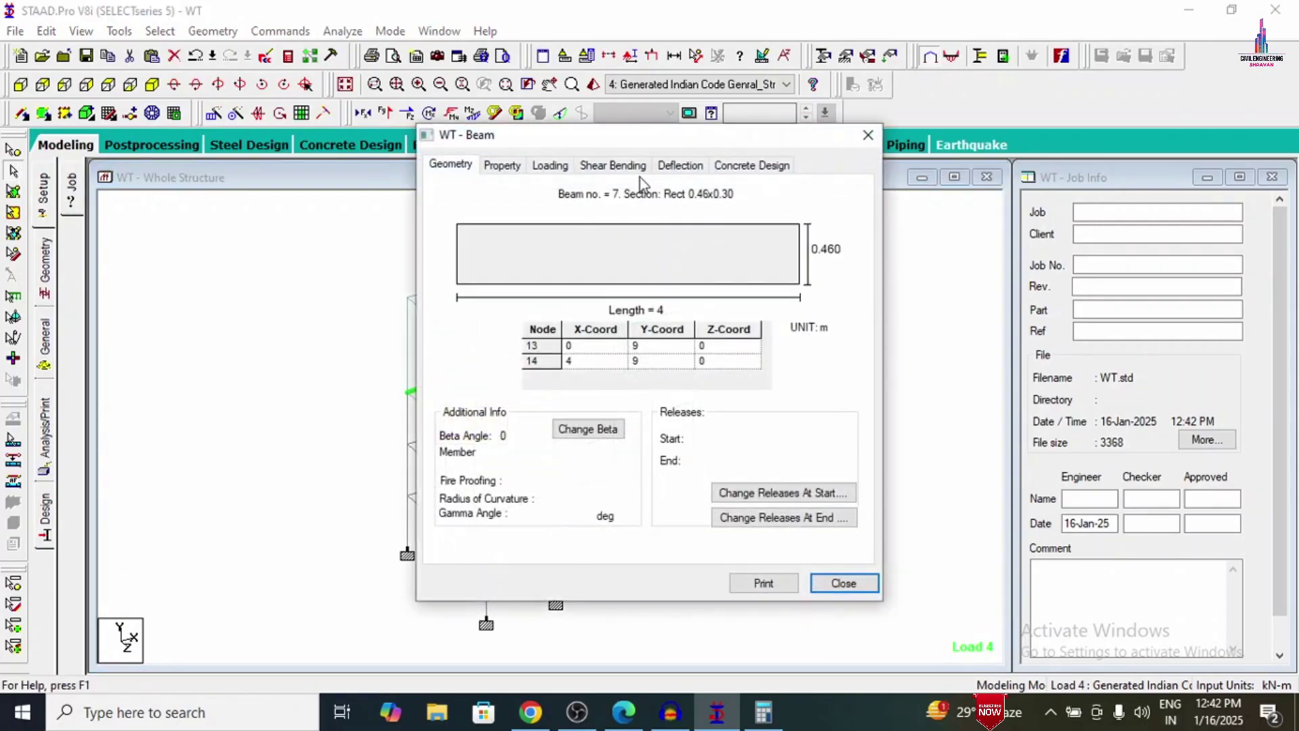
pyautogui.click(732, 165)
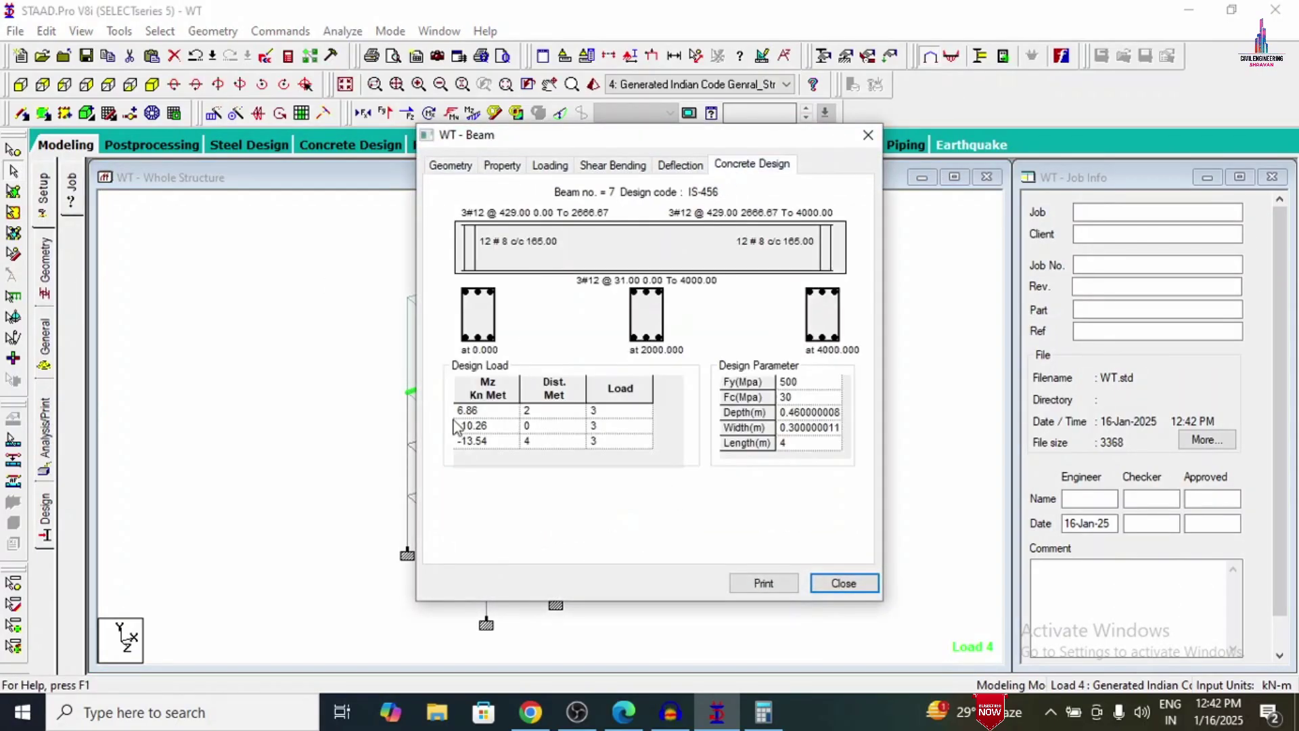
pyautogui.click(867, 136)
# Step: Examine the concrete design details of column member 18, directly below the tank's corner
pyautogui.click(403, 421)
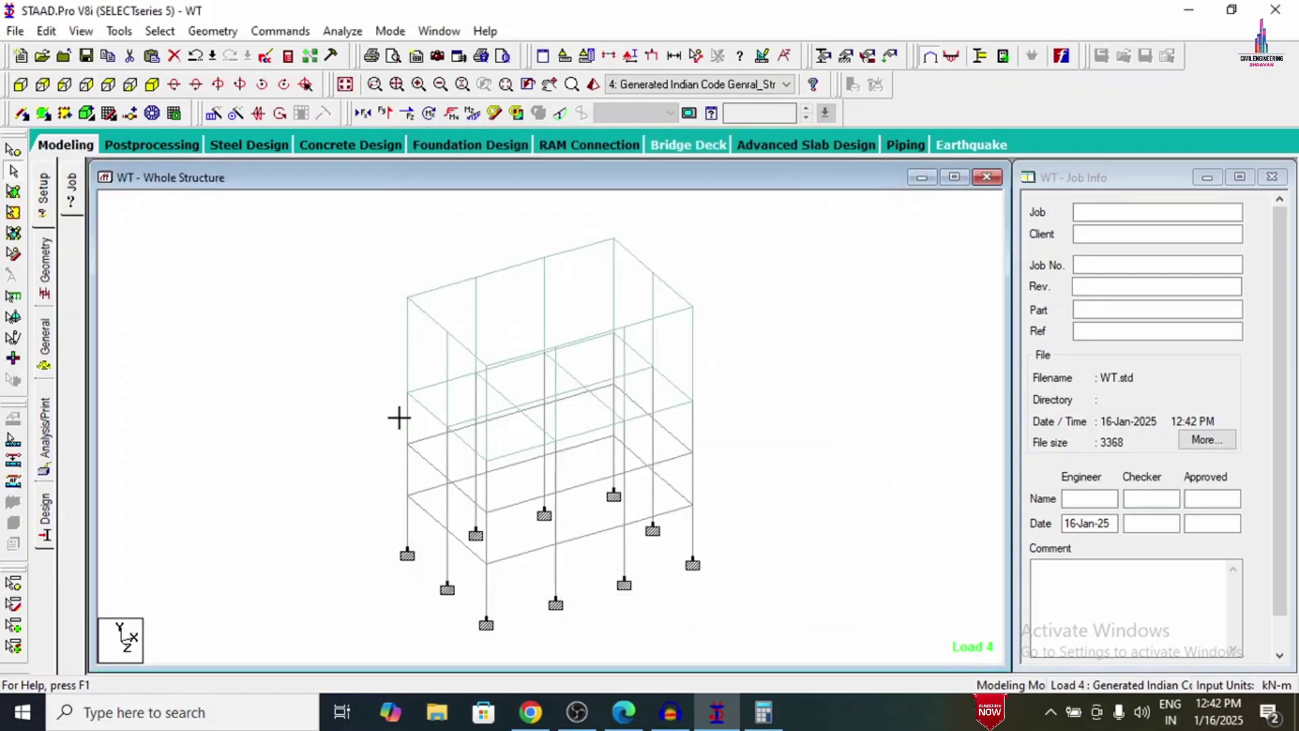
pyautogui.doubleClick(407, 425)
pyautogui.click(773, 169)
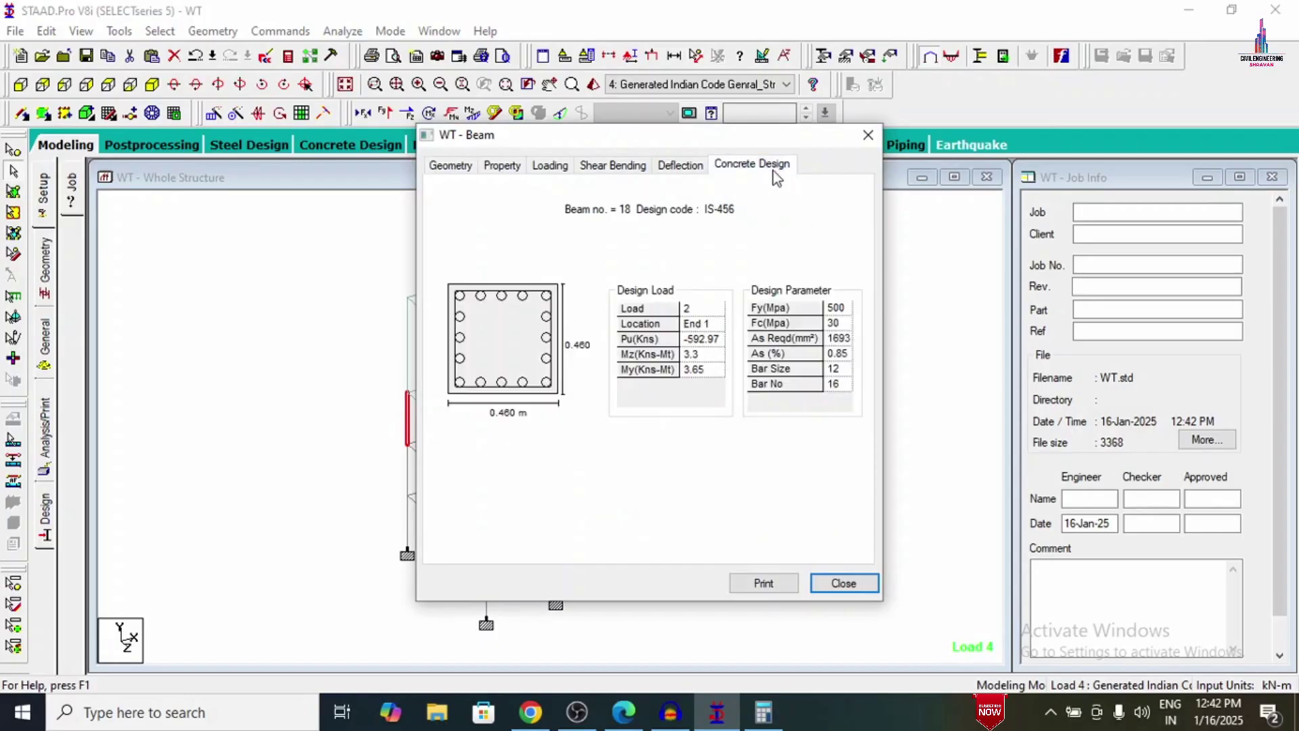
pyautogui.click(868, 136)
pyautogui.click(716, 311)
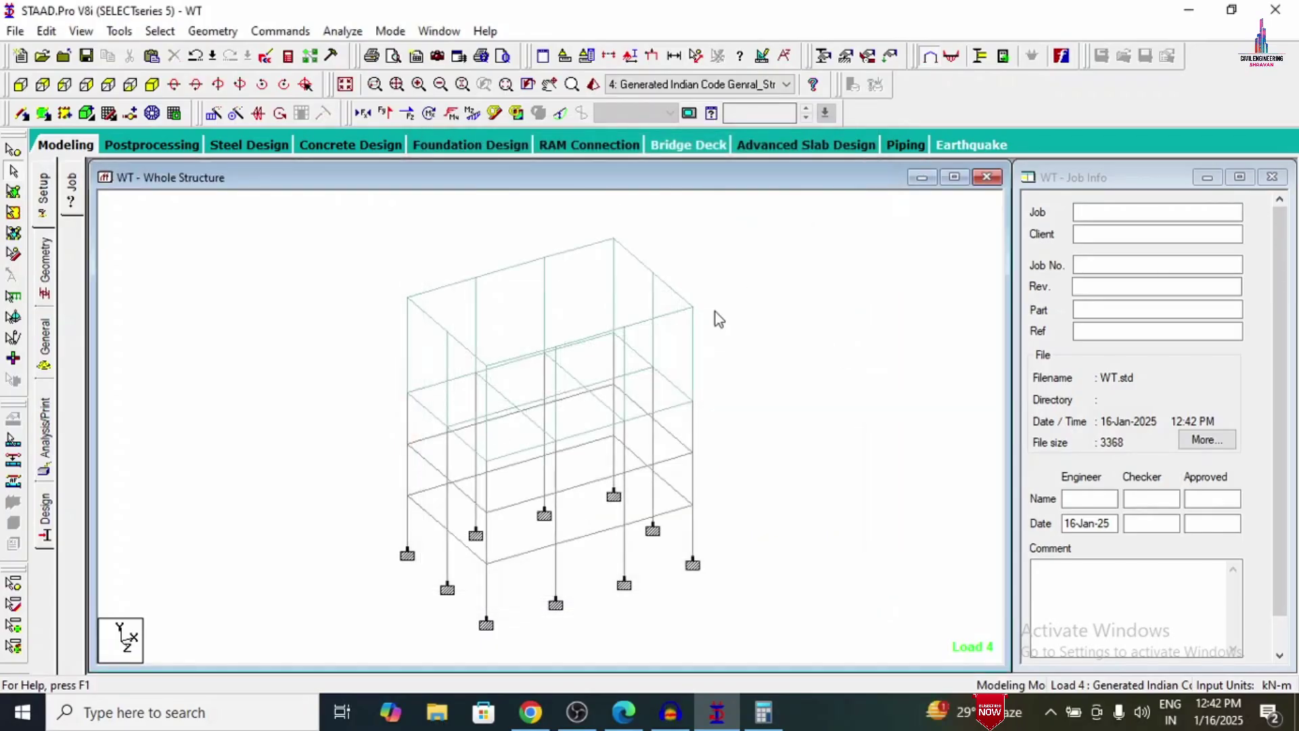
# Step: Examine the concrete design details of beams 8 and 50, the middle-bay beams on opposite sides of the tank floor
pyautogui.doubleClick(516, 371)
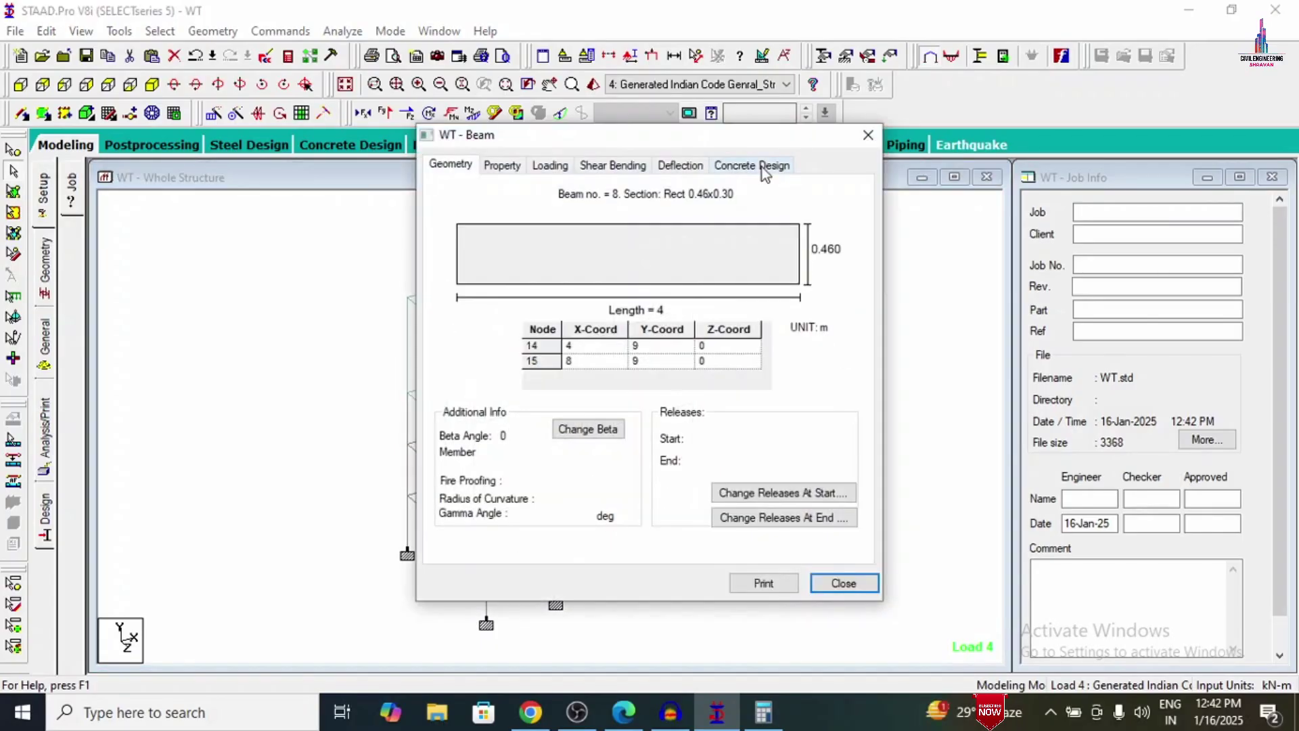
pyautogui.click(761, 168)
pyautogui.click(868, 135)
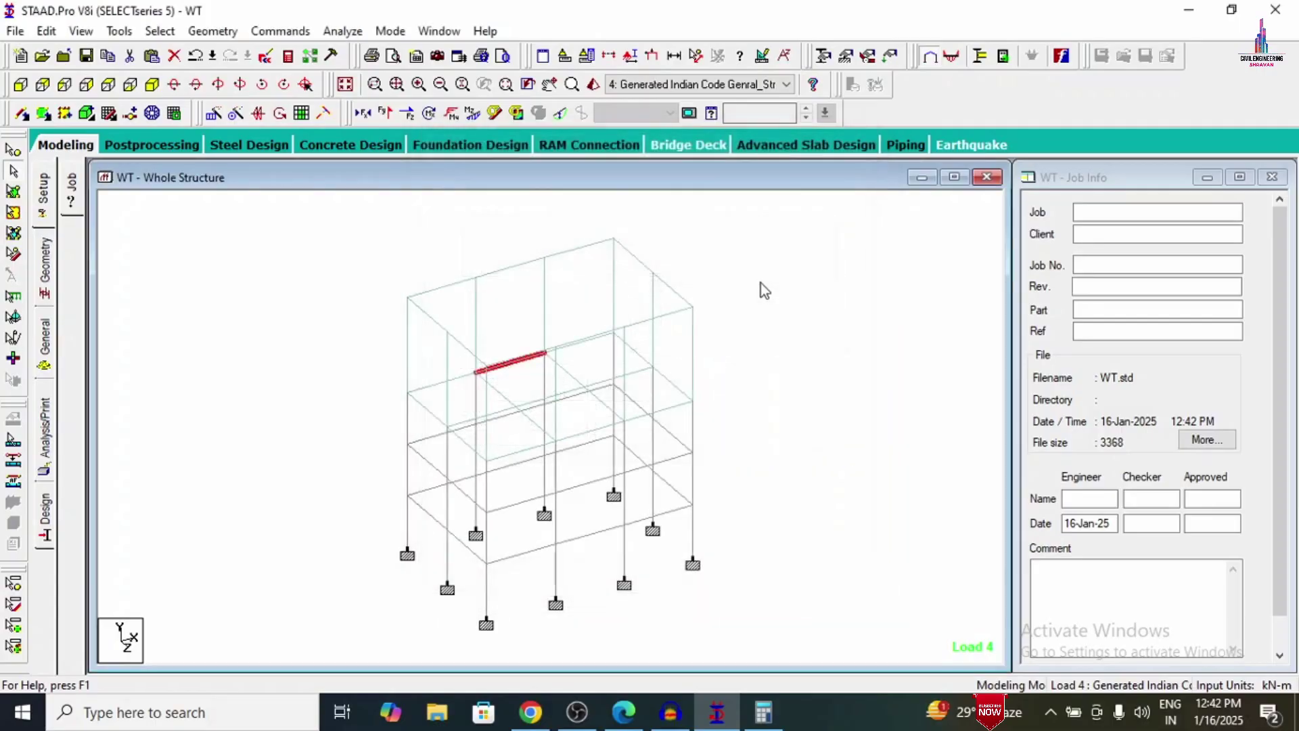
pyautogui.click(593, 430)
pyautogui.doubleClick(593, 433)
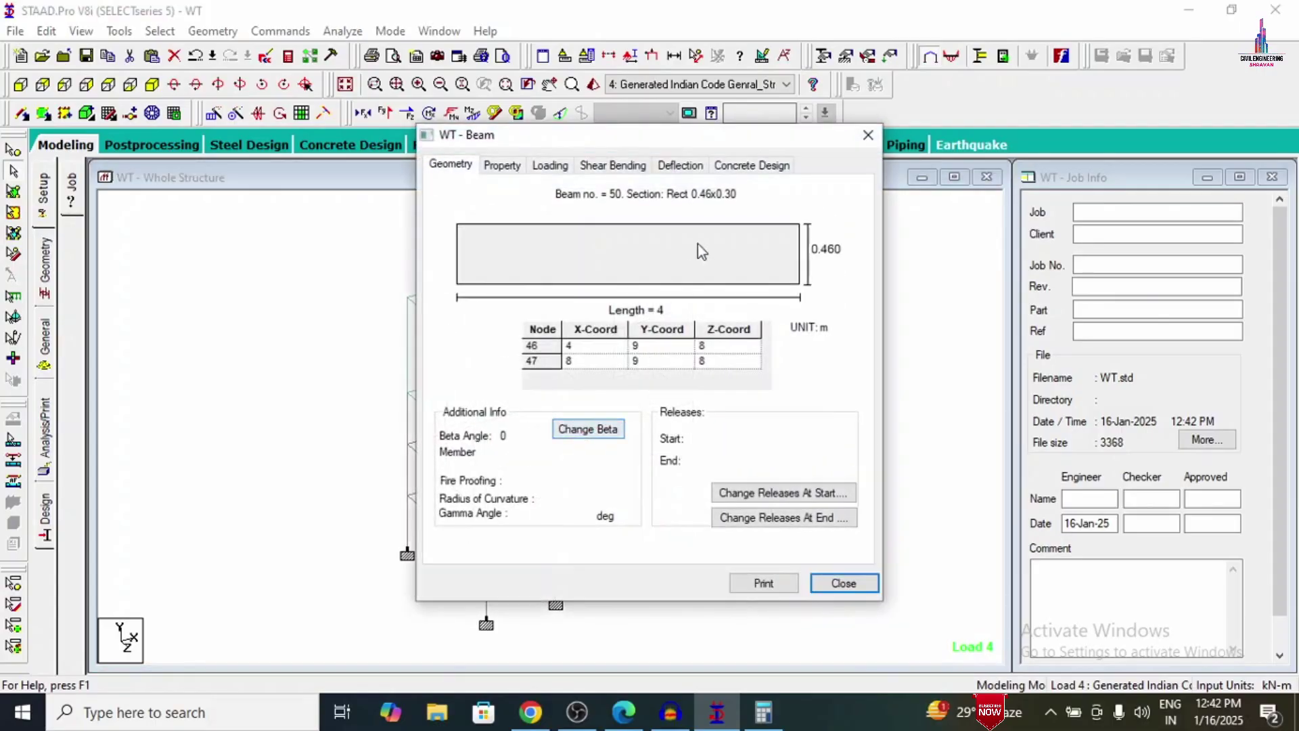
pyautogui.click(738, 165)
pyautogui.click(869, 135)
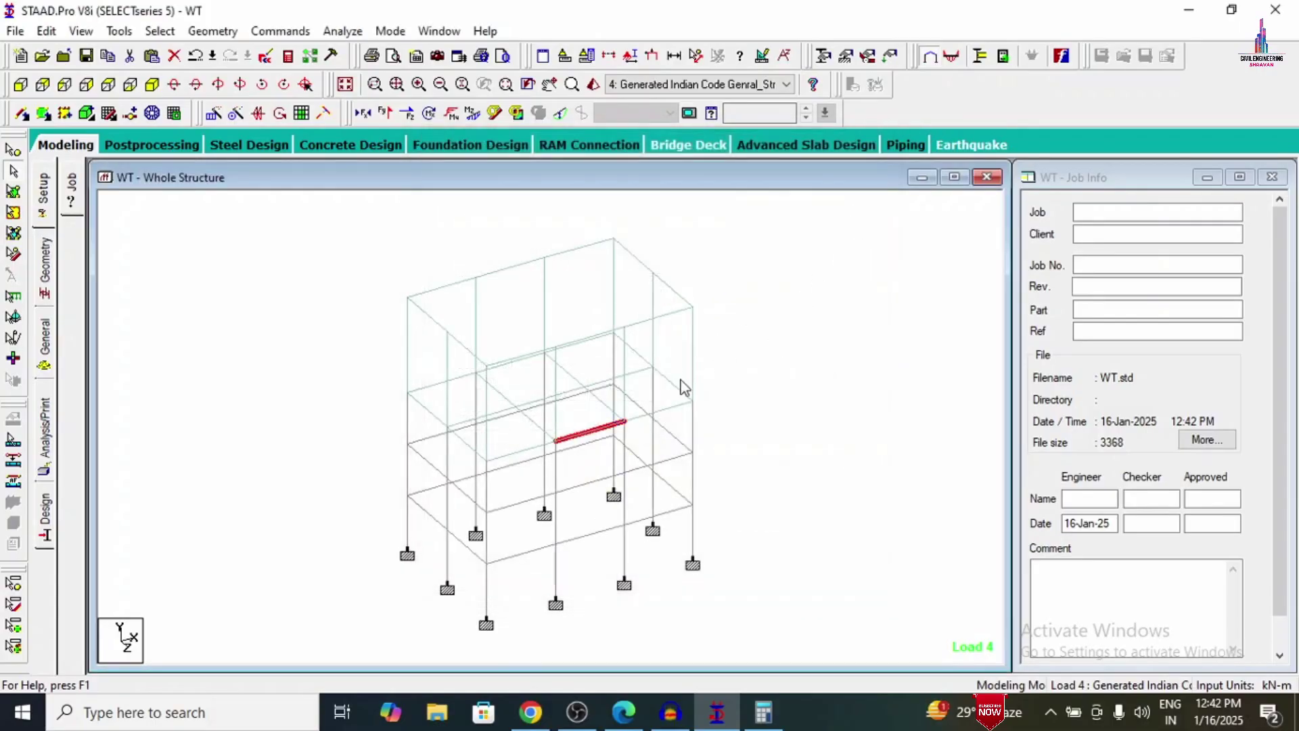
# Step: Examine the concrete design details of column member 58 between the 3 m and 6 m levels
pyautogui.doubleClick(625, 514)
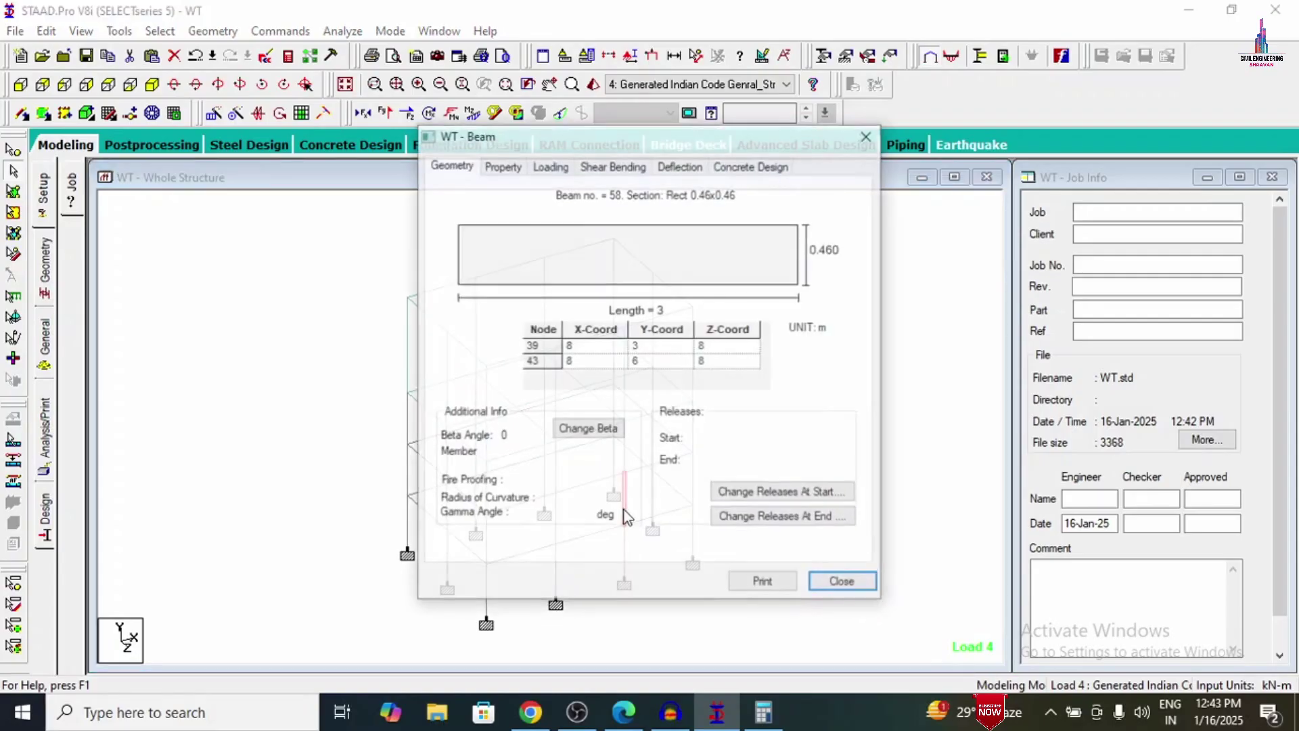
pyautogui.click(744, 169)
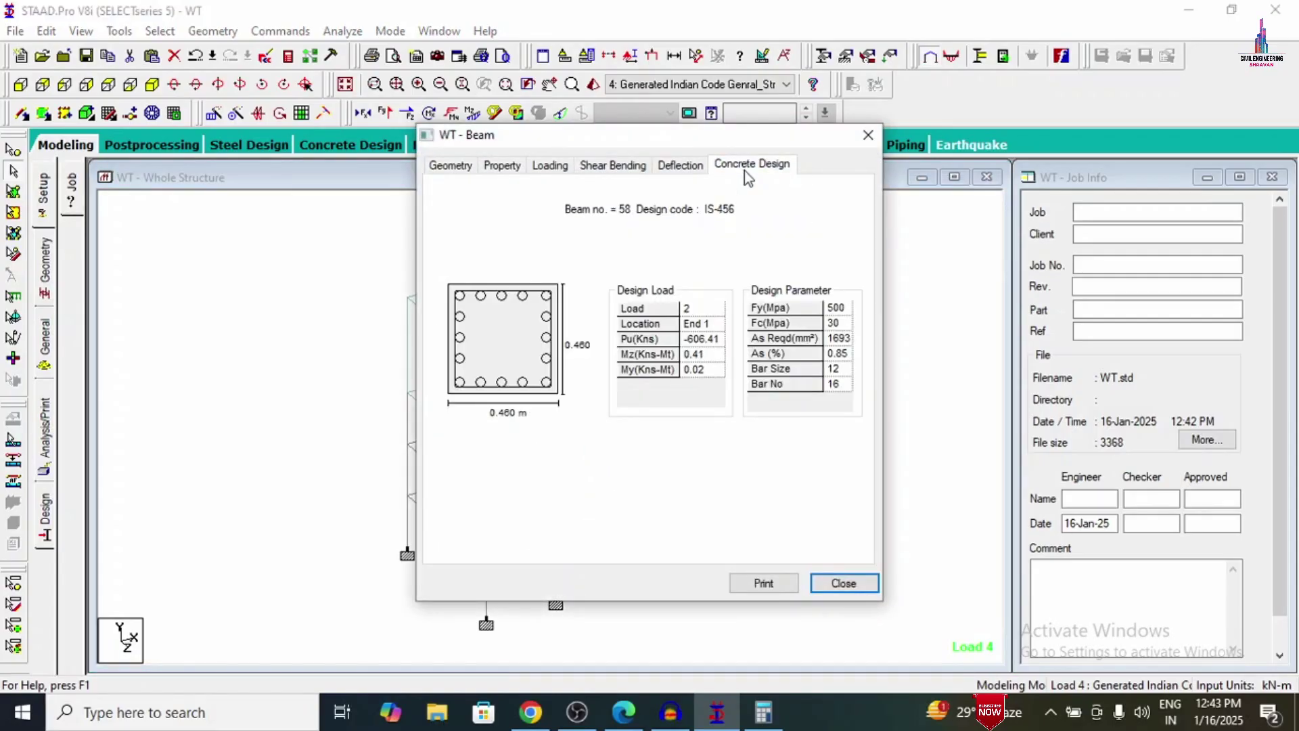
pyautogui.click(868, 135)
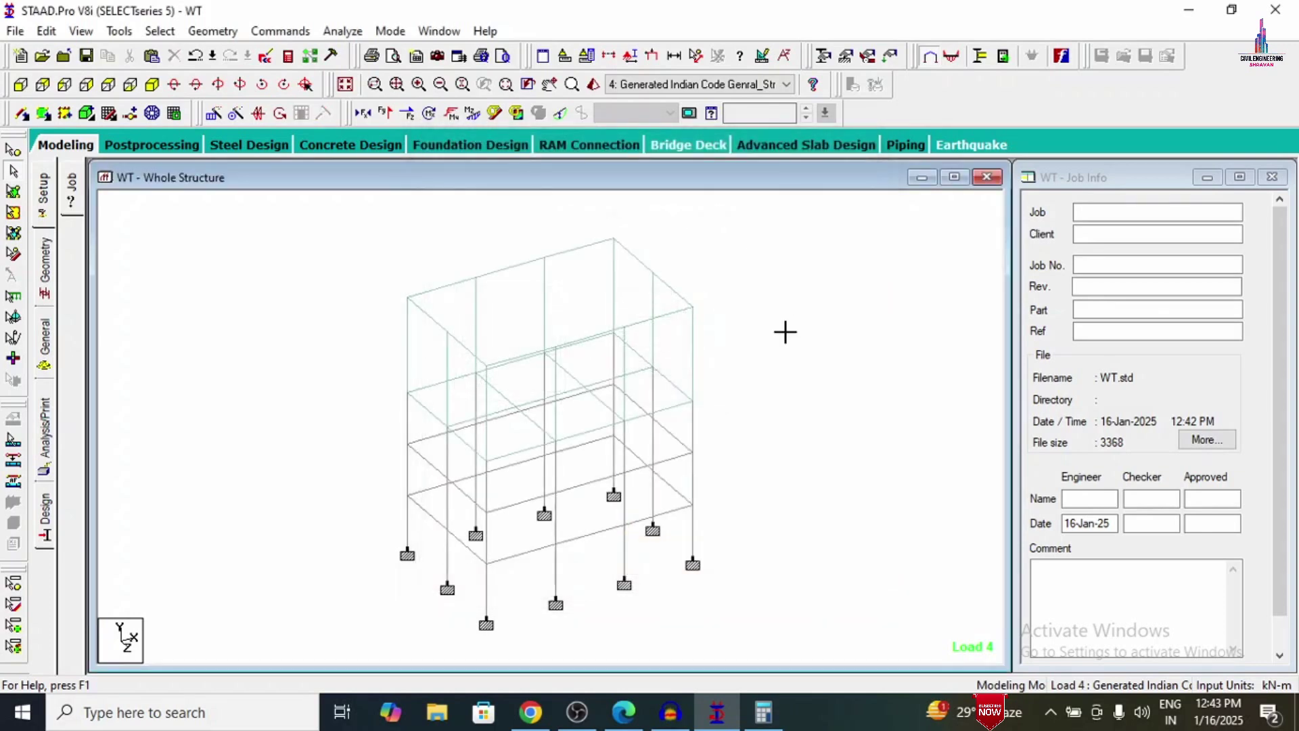
# Step: Examine the concrete design details of column member 13, directly above the support at the frame's back corner
pyautogui.doubleClick(613, 470)
pyautogui.click(752, 166)
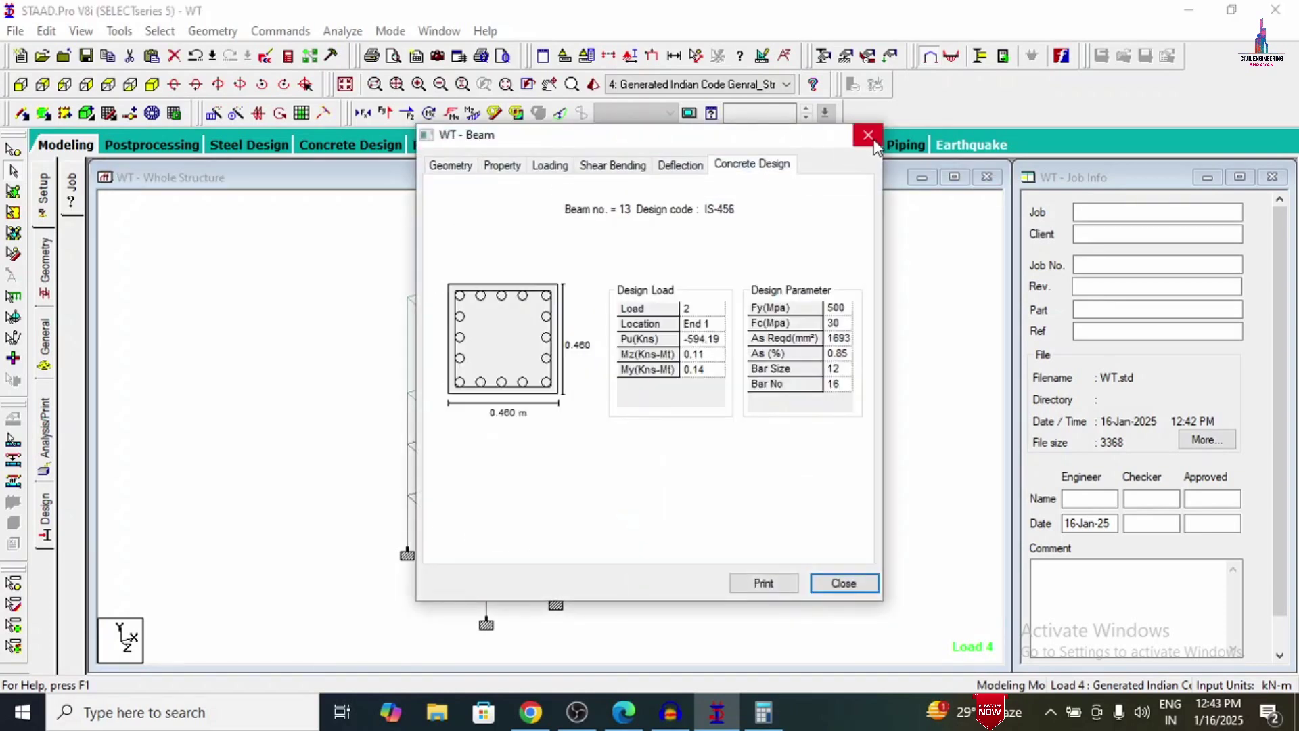
pyautogui.click(868, 134)
pyautogui.click(743, 336)
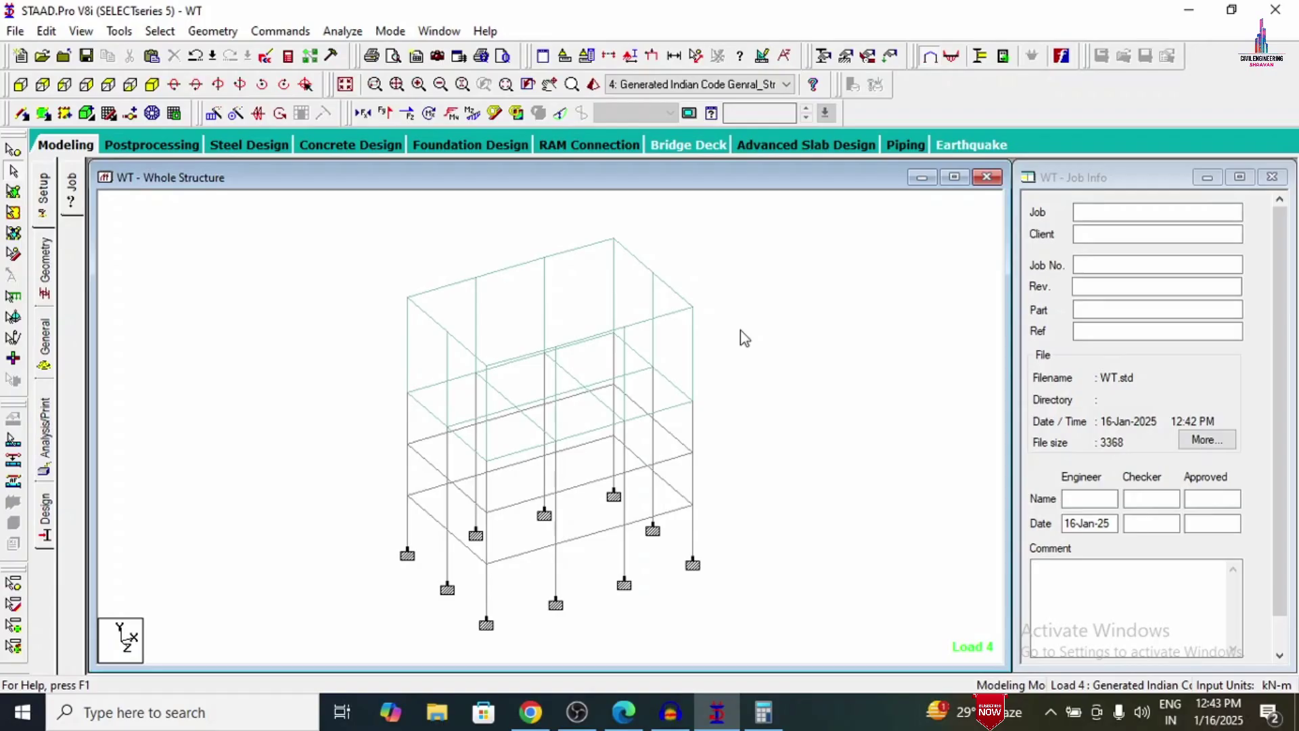
# Step: Send all supports with load cases DL and HSP from foundation design mode to STAAD.foundation
pyautogui.click(445, 146)
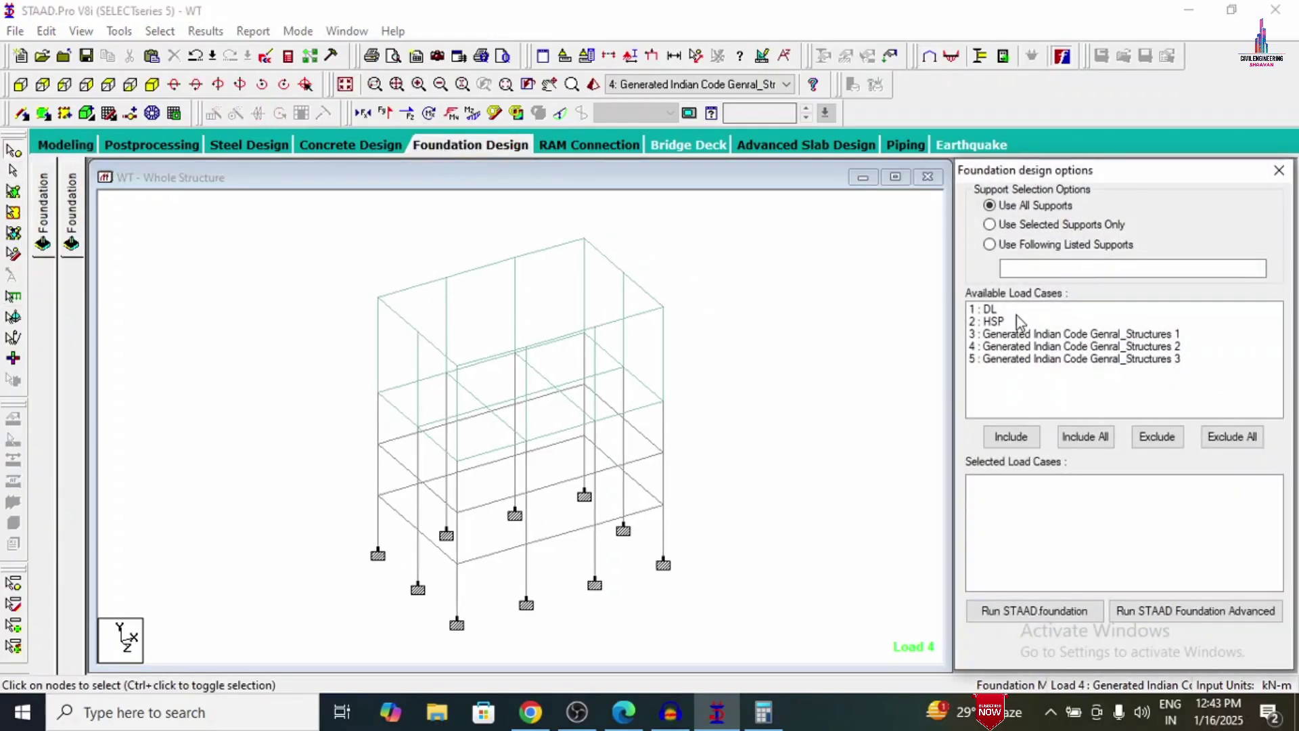
pyautogui.click(1008, 309)
pyautogui.keyDown('shift'); pyautogui.click(1008, 322); pyautogui.keyUp('shift')
pyautogui.click(1016, 437)
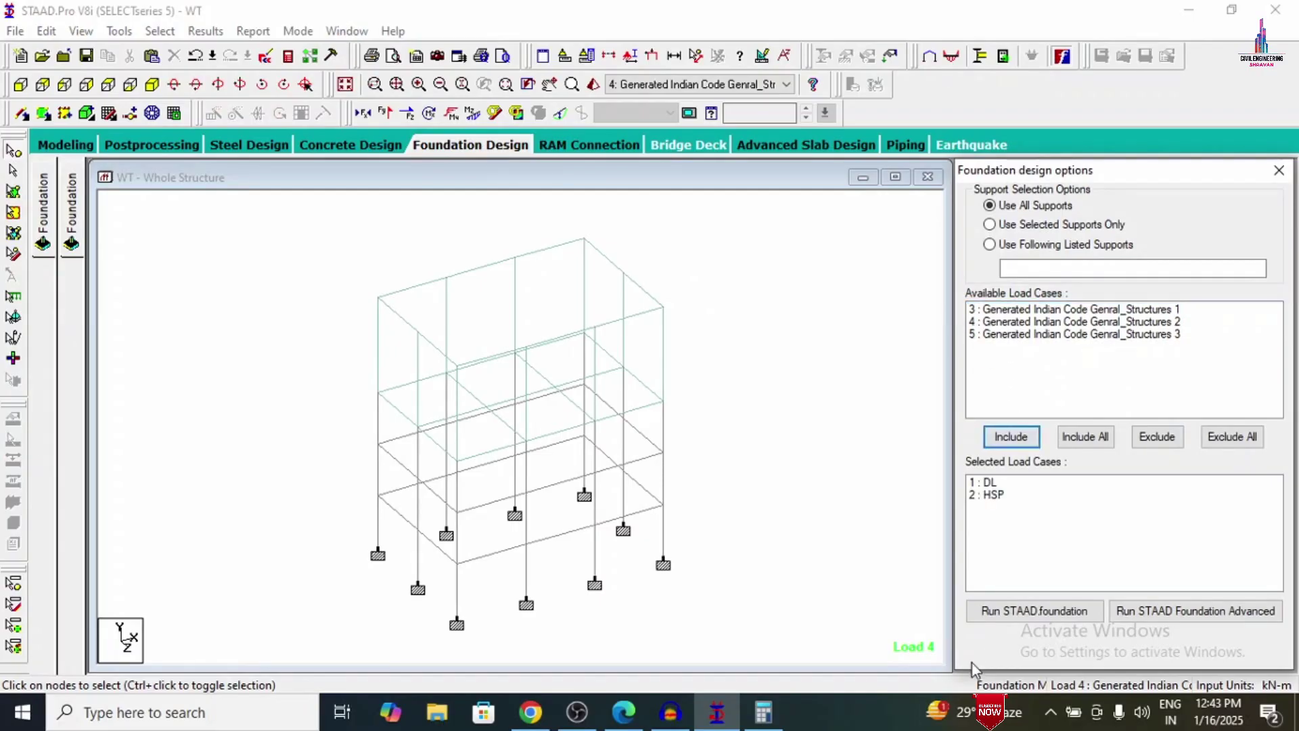
pyautogui.click(978, 607)
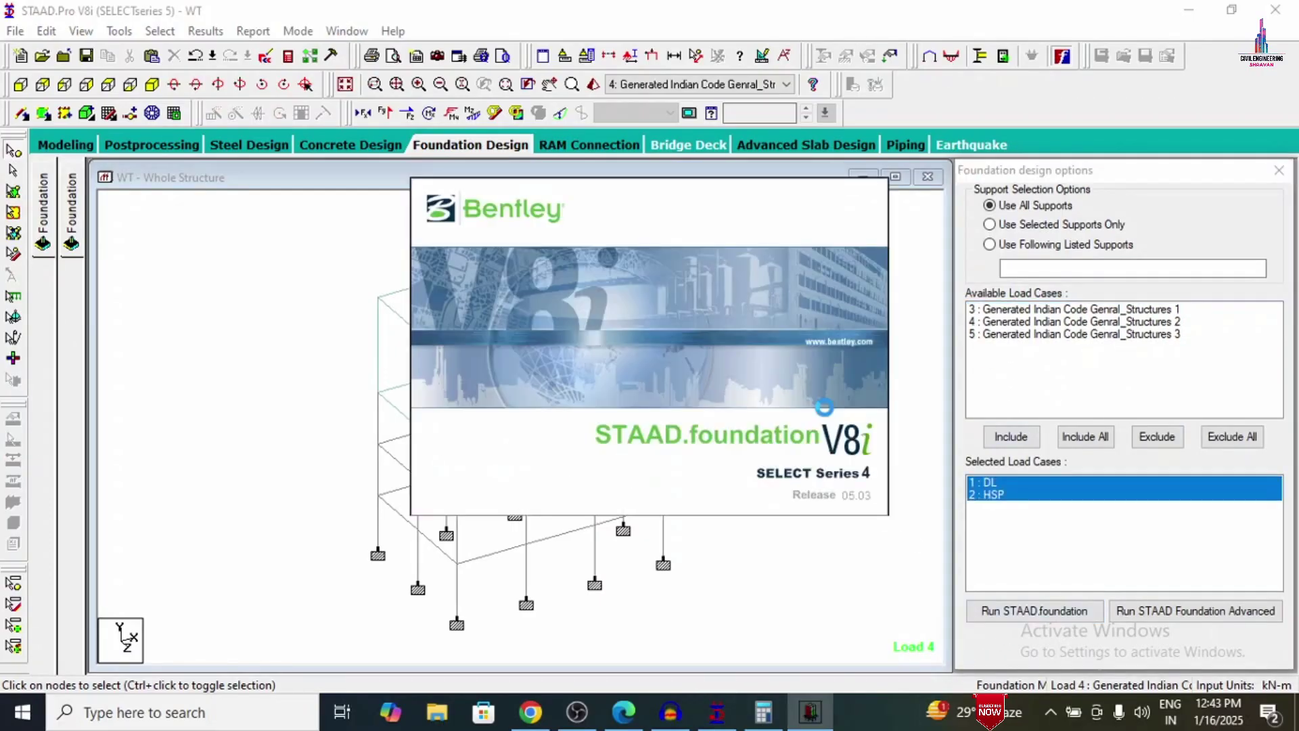
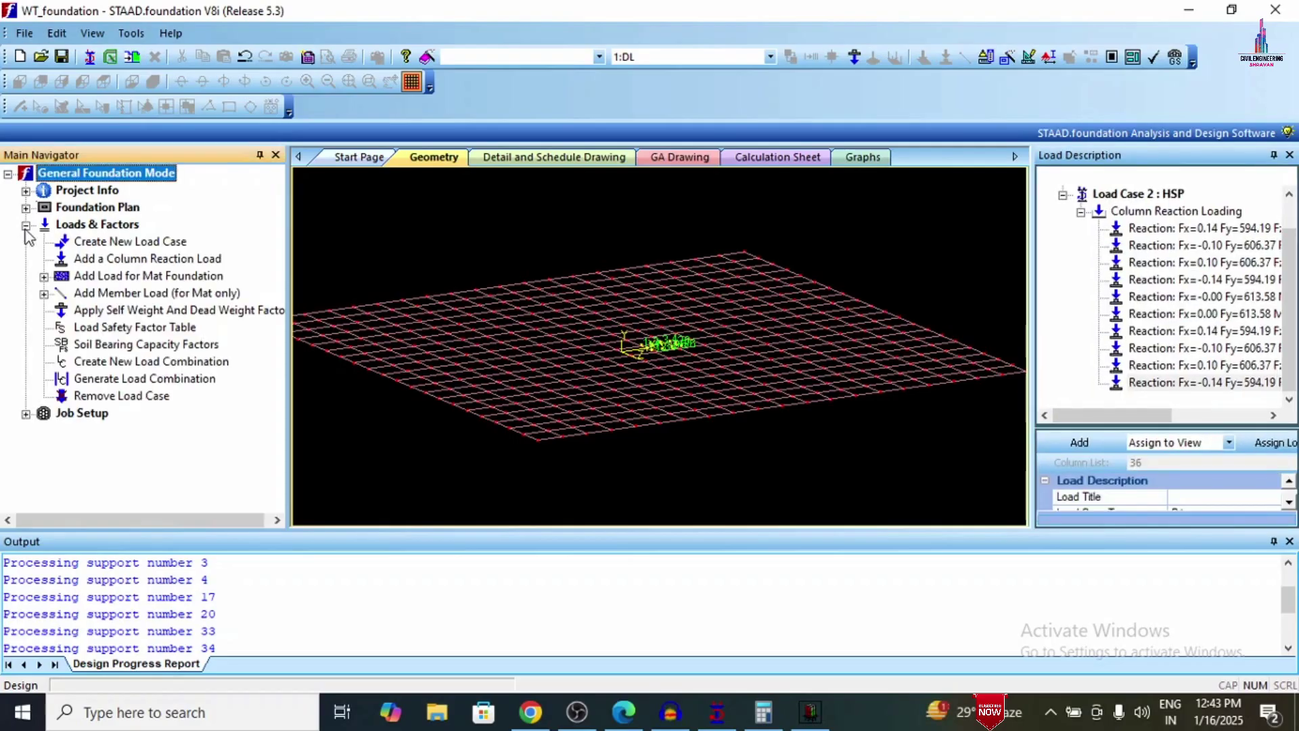
# Step: Generate the service and ultimate load combinations from the INDIAN table, numbered from 101 and 201
pyautogui.click(110, 380)
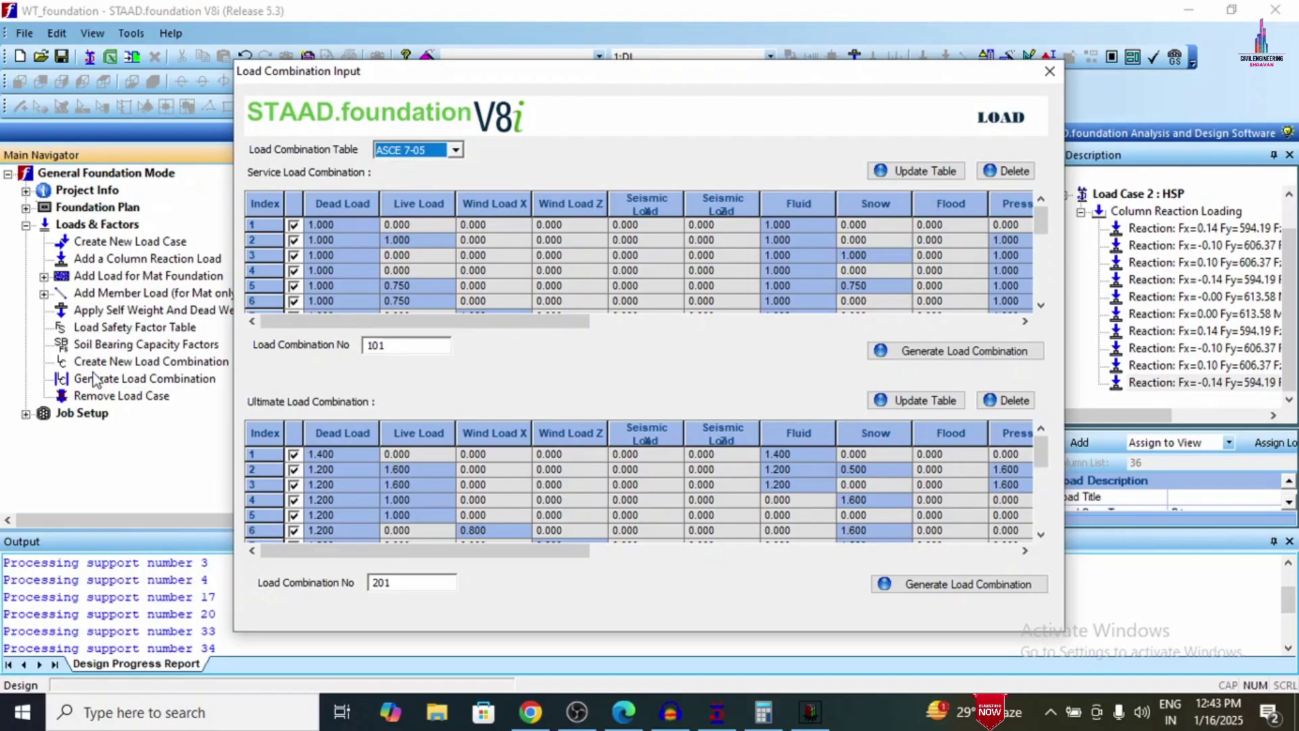
pyautogui.click(423, 149)
pyautogui.click(399, 193)
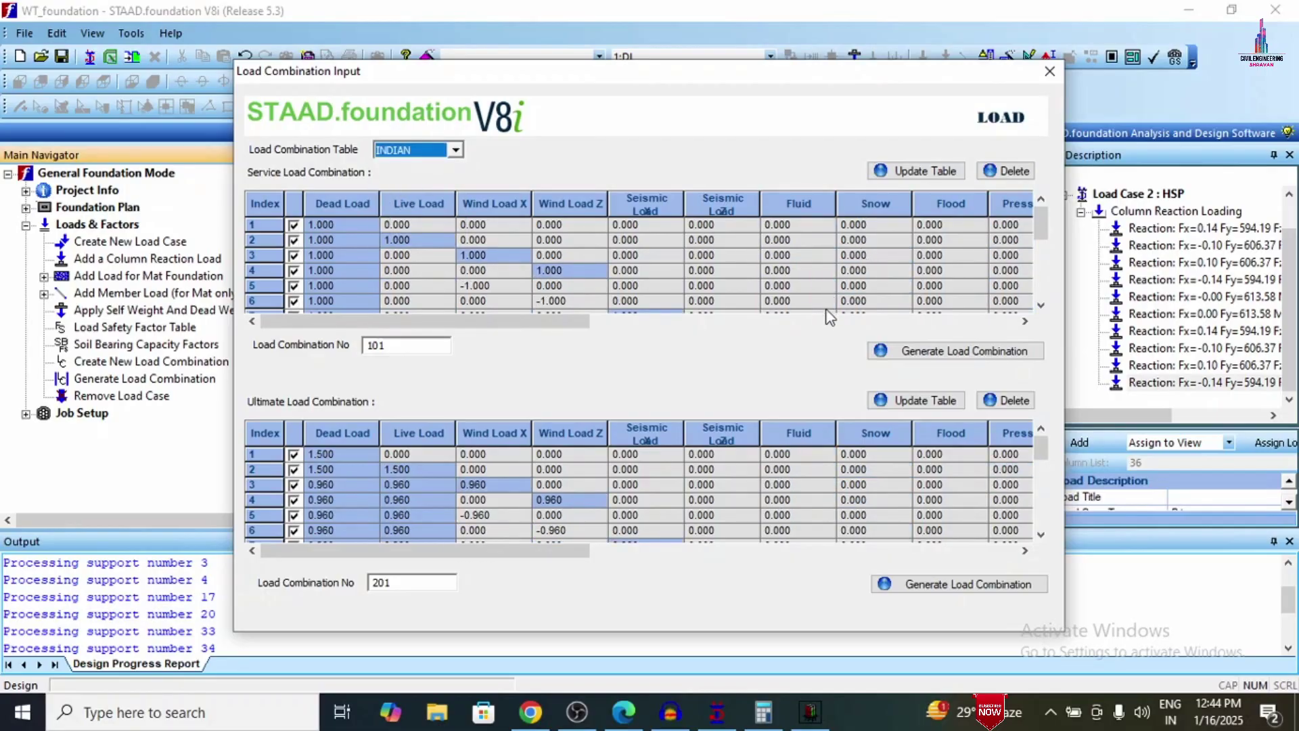
pyautogui.click(936, 357)
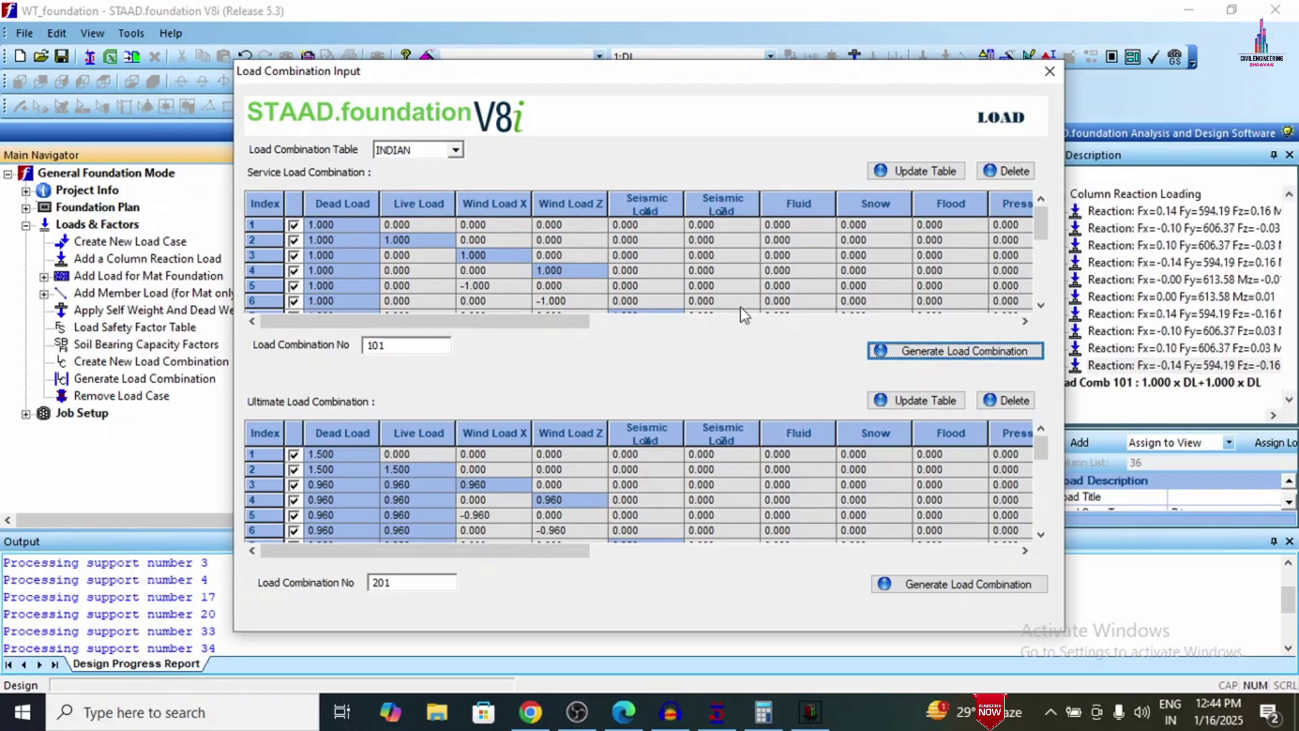
pyautogui.click(742, 396)
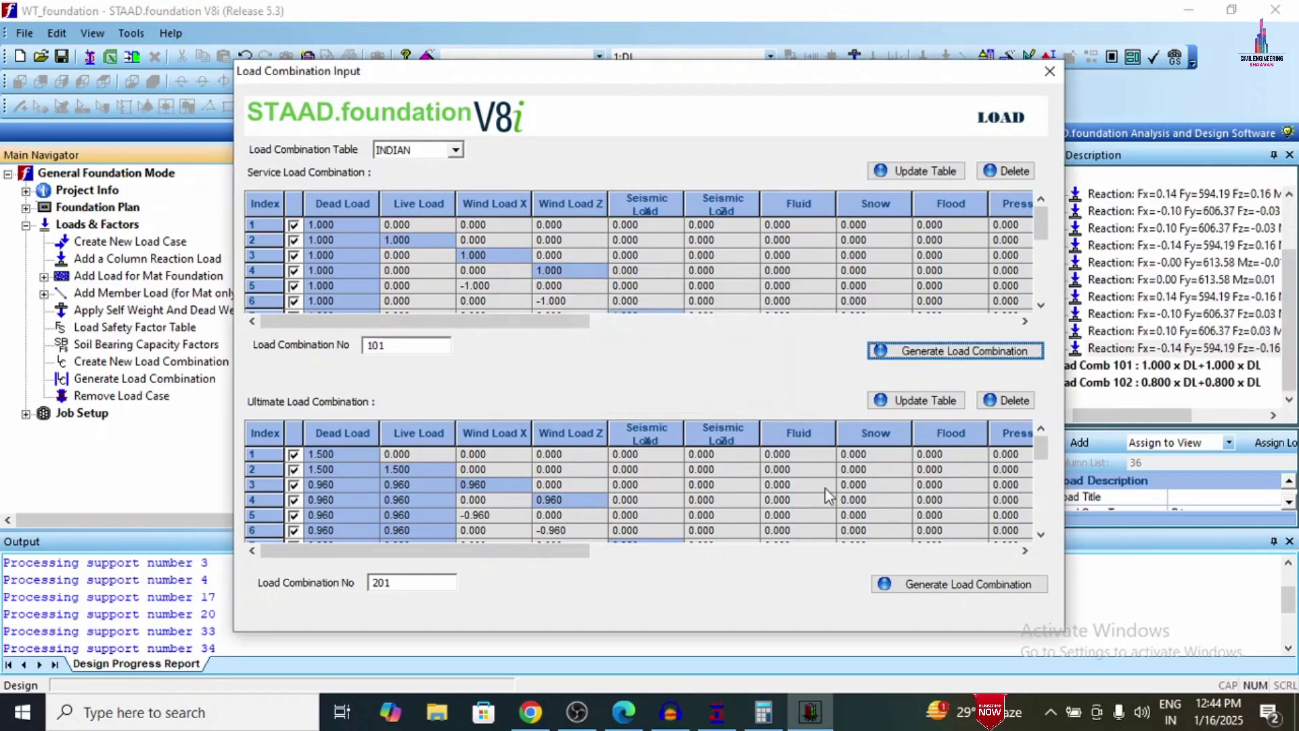
pyautogui.click(927, 589)
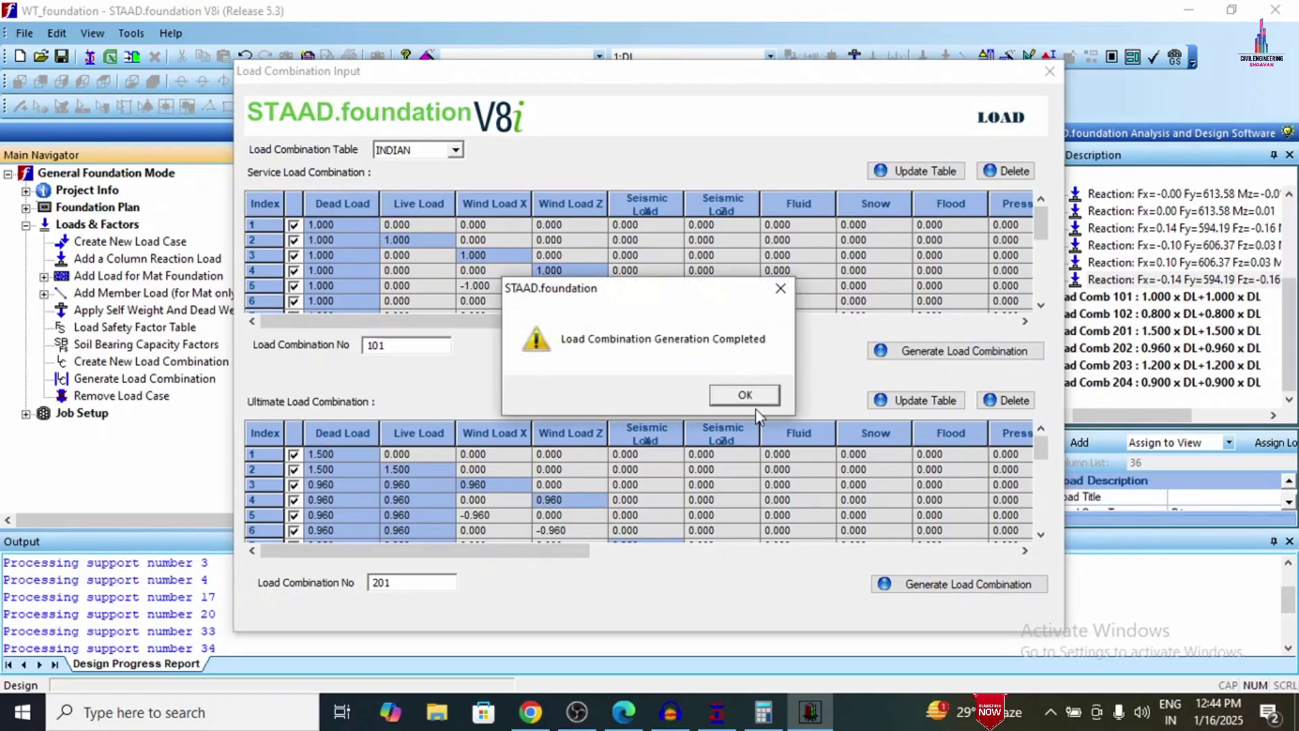
pyautogui.click(745, 395)
pyautogui.click(1050, 71)
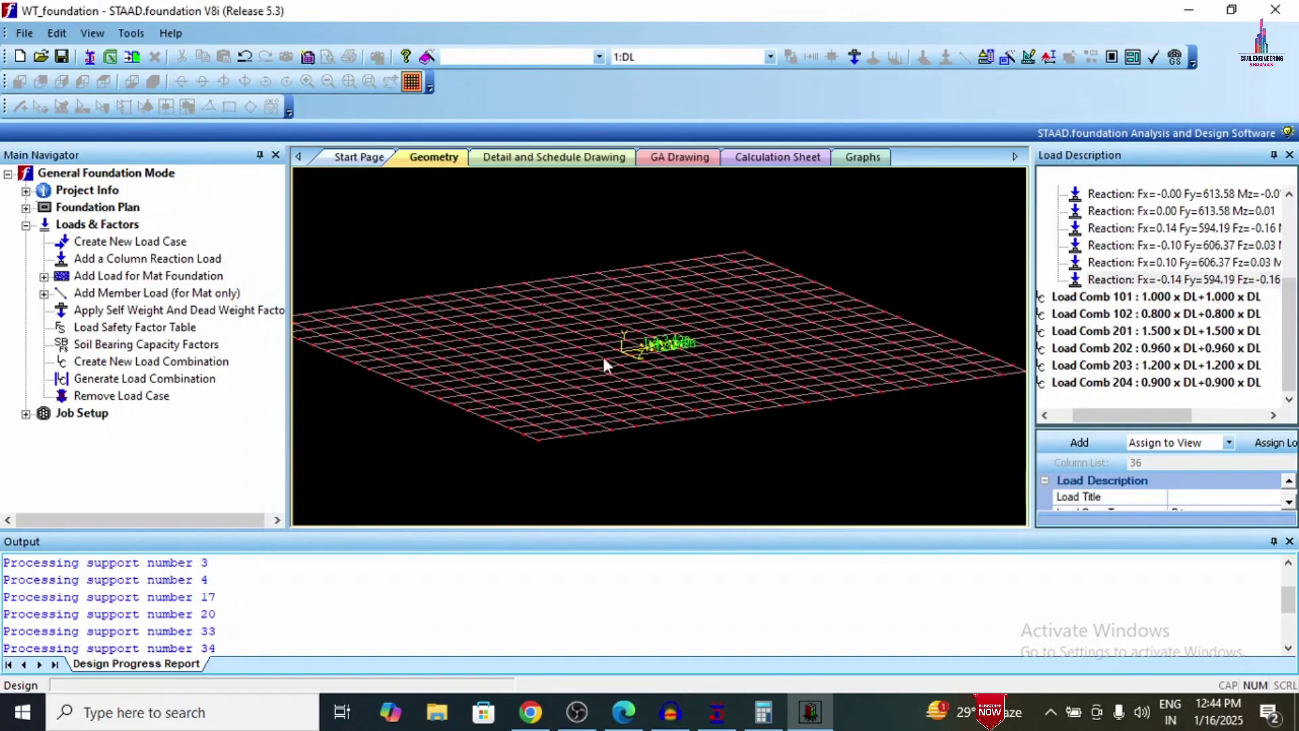
# Step: Set up a new isolated footing job named WT with the Indian design code and SI units
pyautogui.click(26, 413)
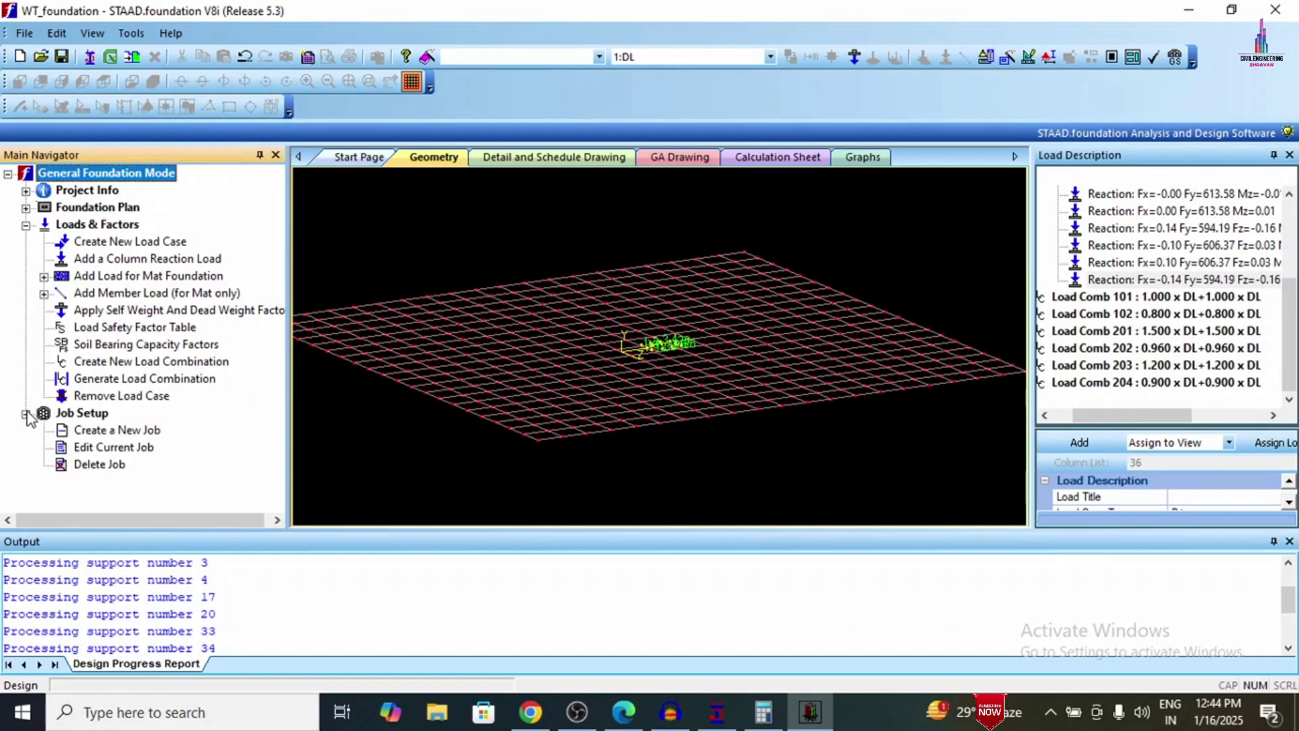
pyautogui.click(86, 433)
pyautogui.click(1196, 216)
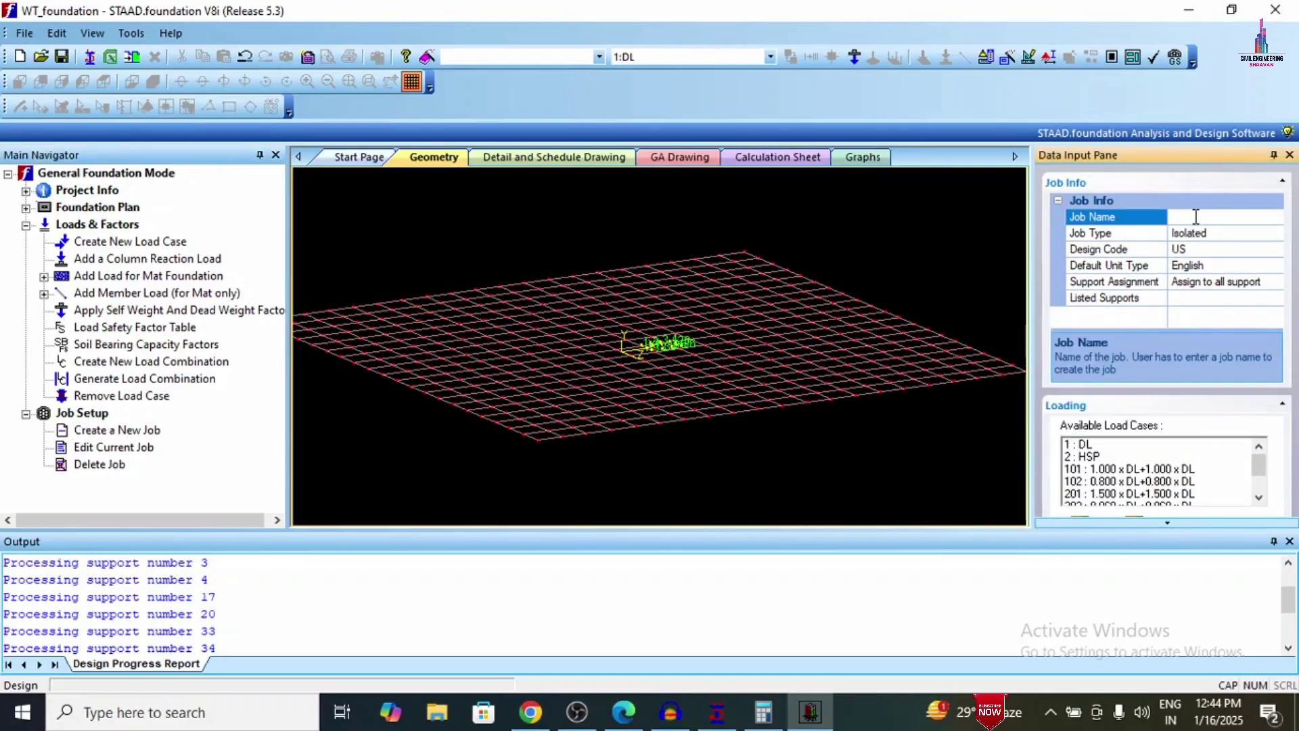
pyautogui.write('WT')
pyautogui.click(1273, 251)
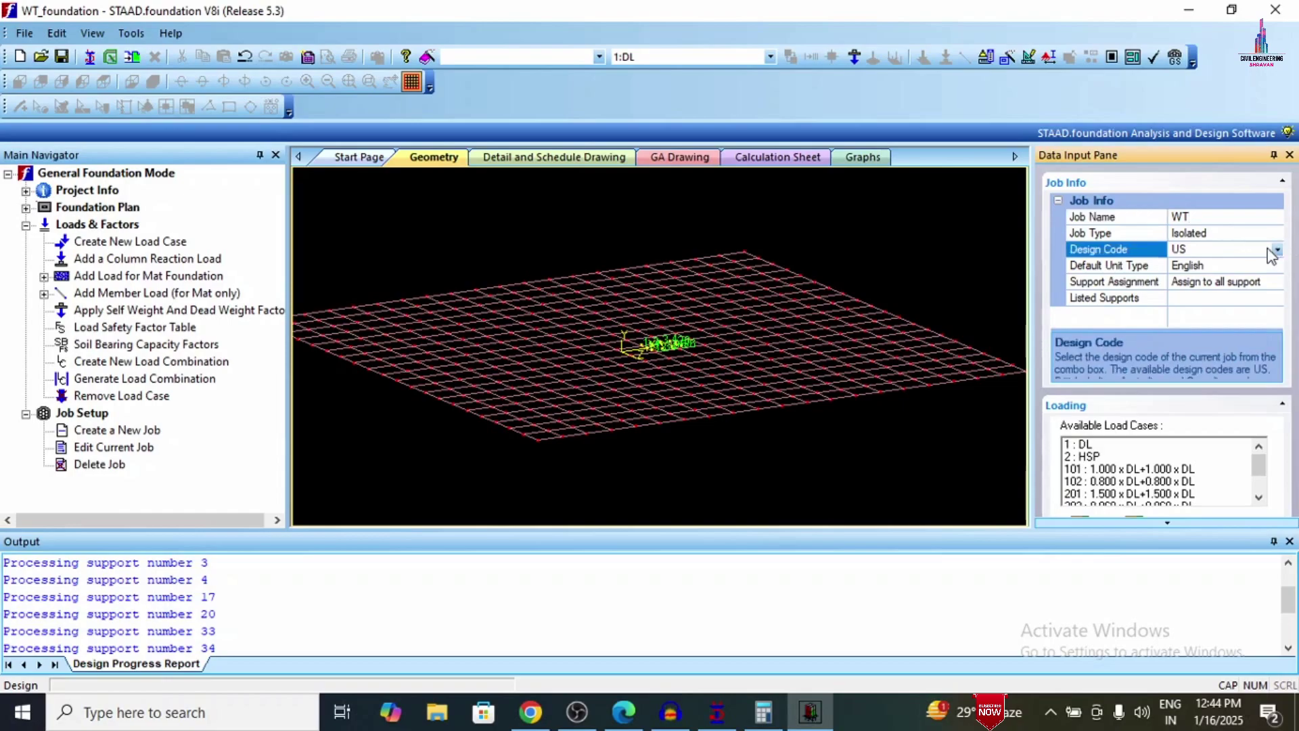
pyautogui.click(1277, 250)
pyautogui.click(1224, 293)
pyautogui.click(1277, 265)
pyautogui.click(1191, 291)
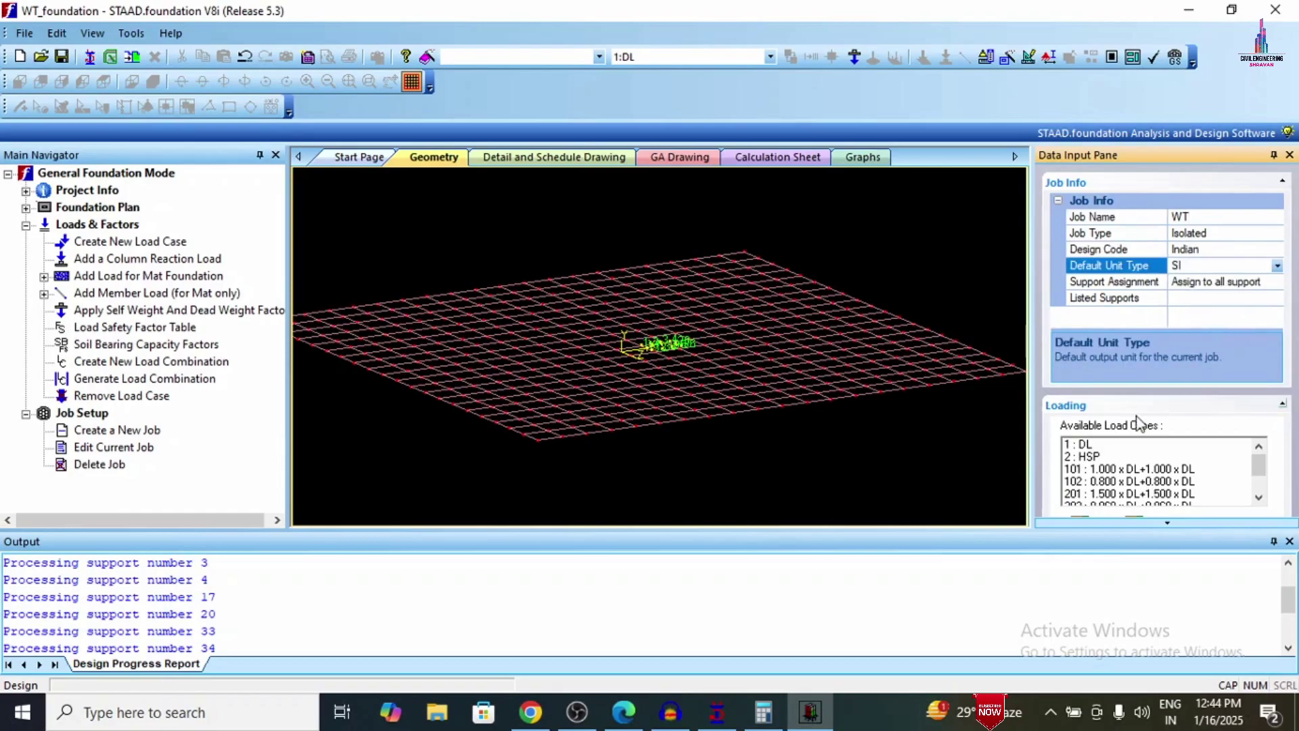
# Step: Include load combinations 101, 102 and 201 to 204 in the WT job, create it and close the output pane
pyautogui.scroll(-1, 1122, 425)
pyautogui.moveTo(1101, 456)
pyautogui.mouseDown()
pyautogui.moveTo(1108, 493)
pyautogui.moveTo(1106, 464)
pyautogui.mouseUp()
pyautogui.click(1081, 509)
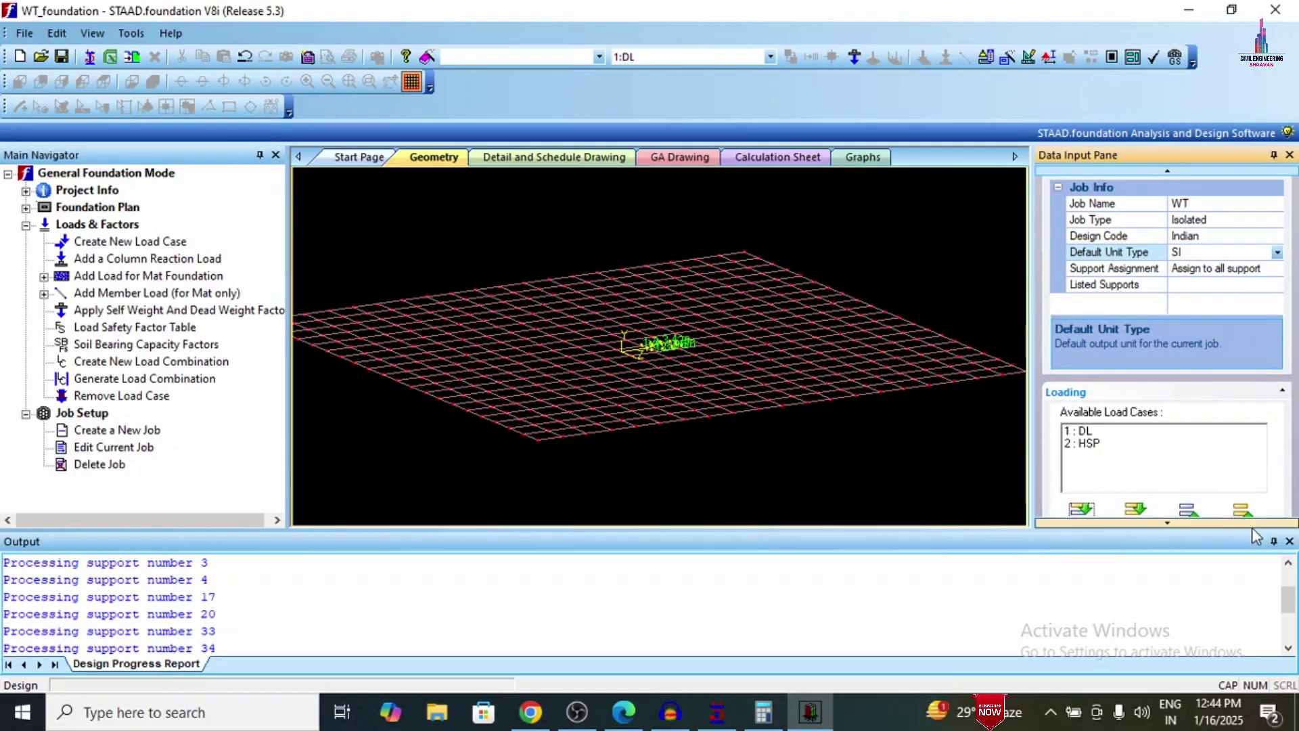
pyautogui.click(1290, 541)
pyautogui.click(1106, 622)
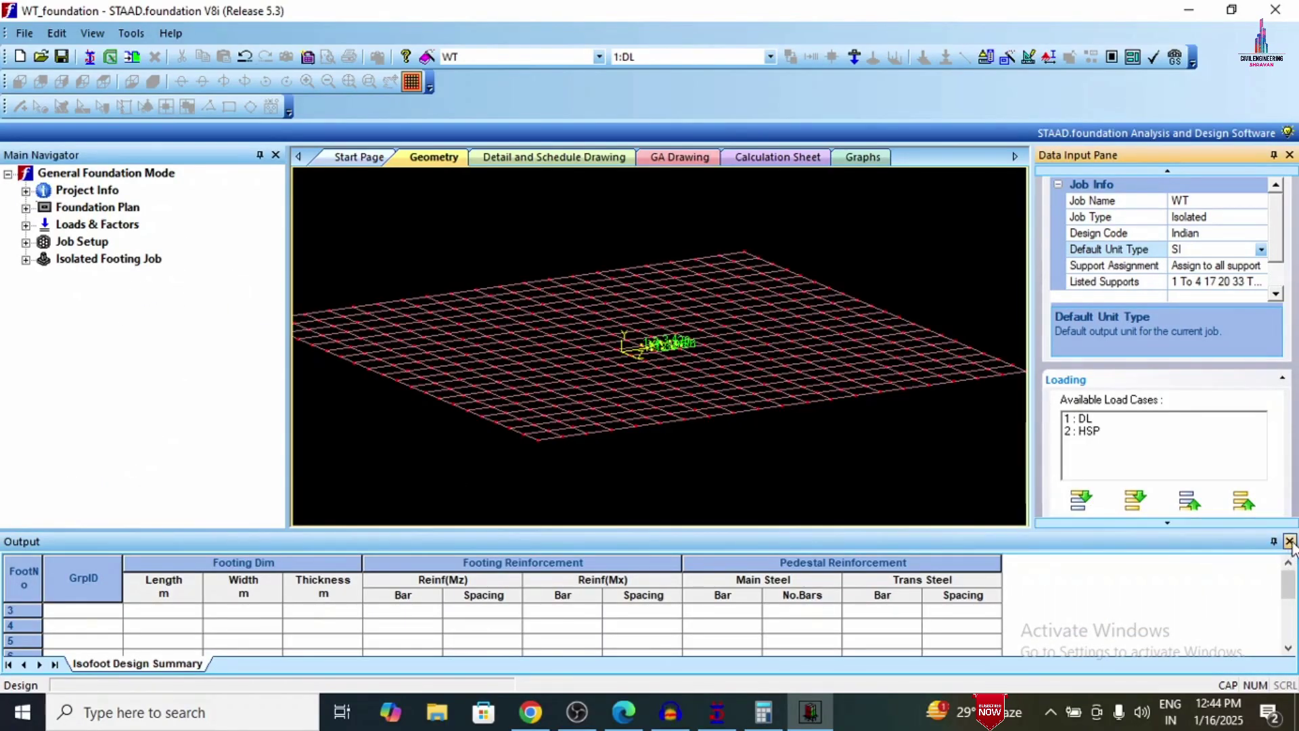
pyautogui.click(1290, 541)
# Step: Review the isolated footing's rebar, cover and soil, geometry and sliding parameters, and run the design
pyautogui.click(26, 259)
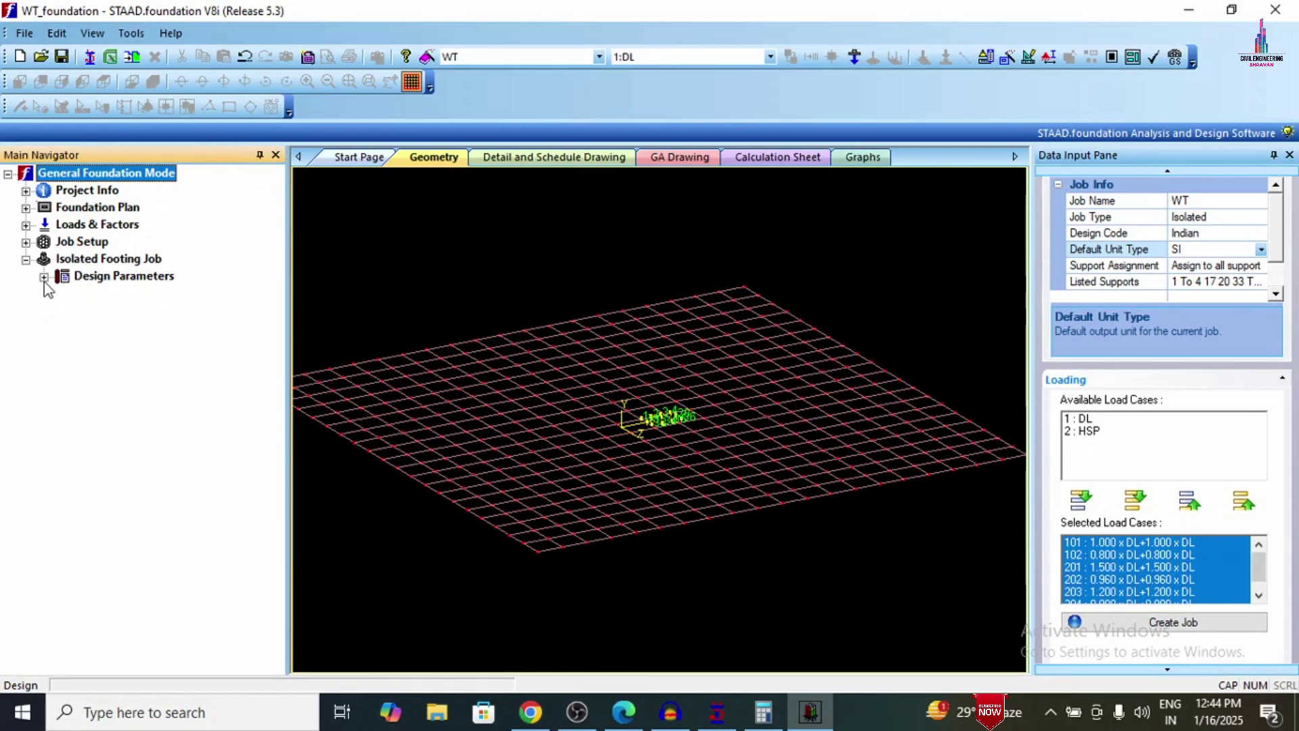
pyautogui.click(44, 276)
pyautogui.click(139, 295)
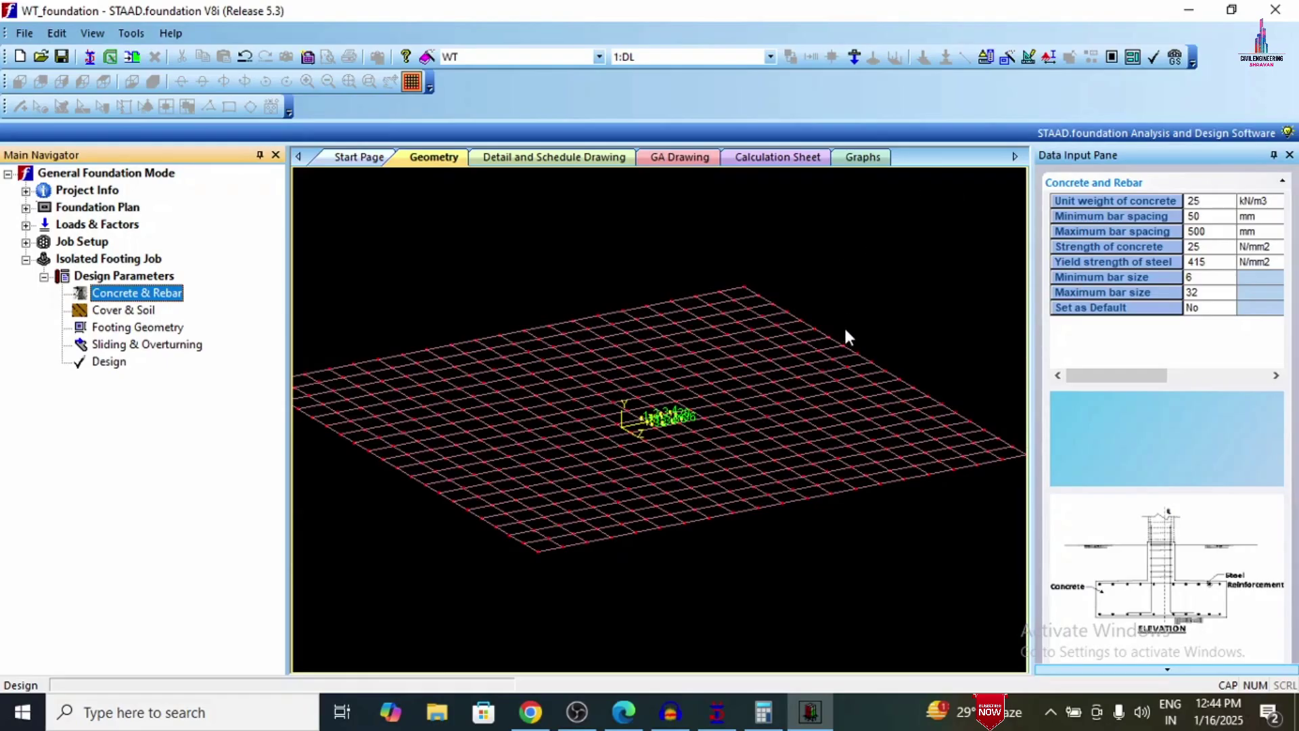
pyautogui.click(111, 311)
pyautogui.click(134, 331)
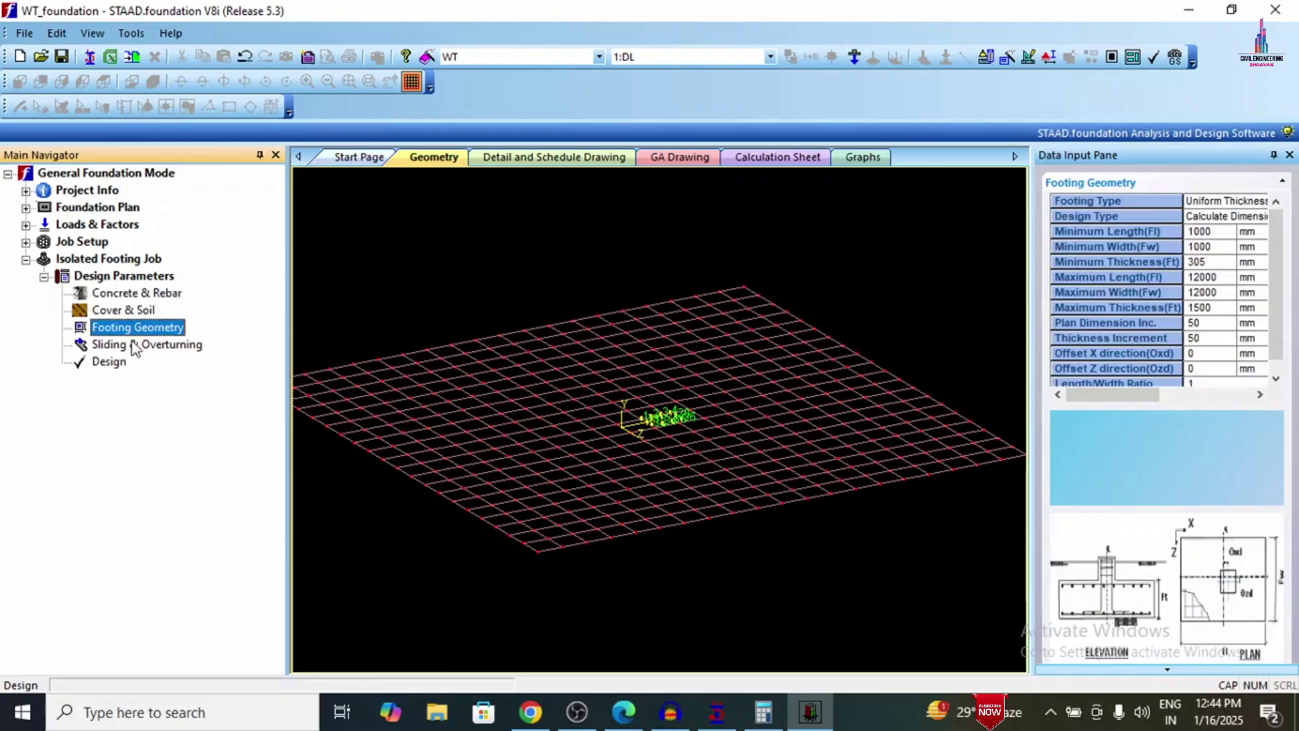
pyautogui.click(135, 345)
pyautogui.click(109, 363)
pyautogui.click(668, 400)
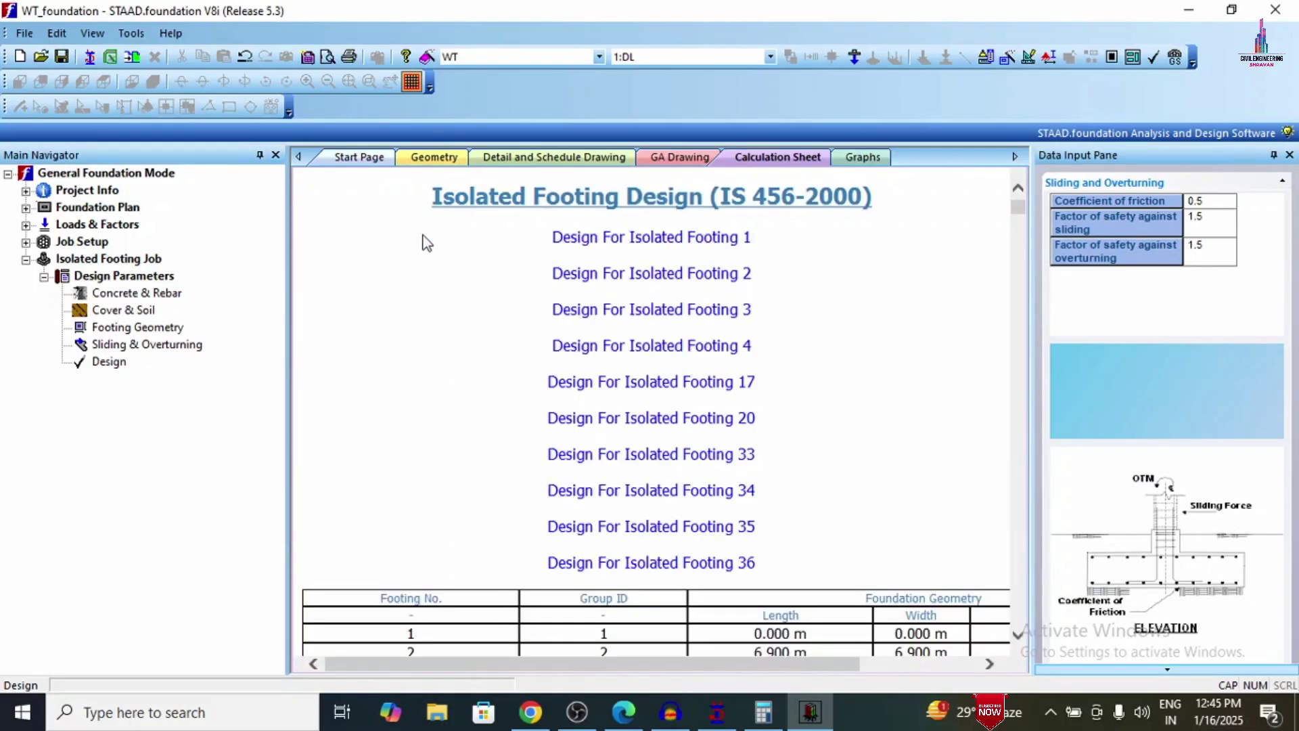
# Step: Read through the isolated footing calculation sheet down to the trial depth checks against moment
pyautogui.click(597, 381)
pyautogui.scroll(-20, 604, 382)
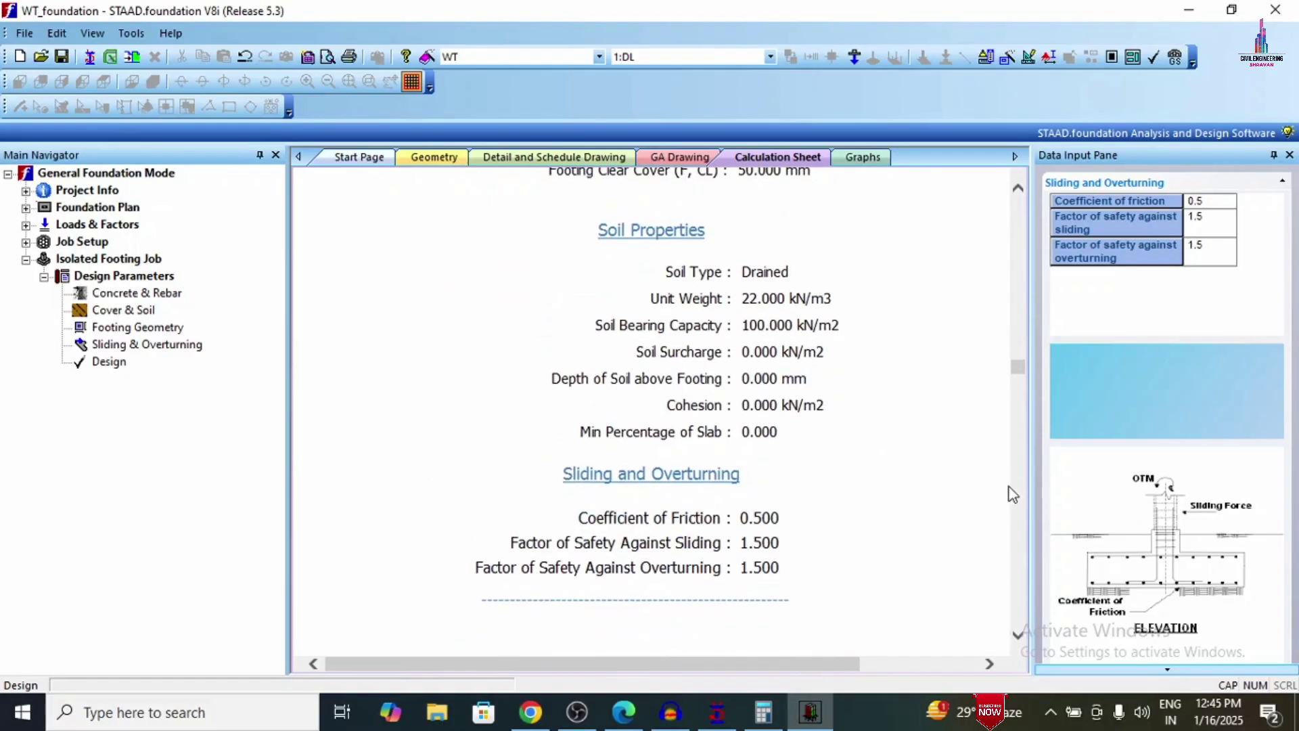
pyautogui.scroll(-15, 1018, 501)
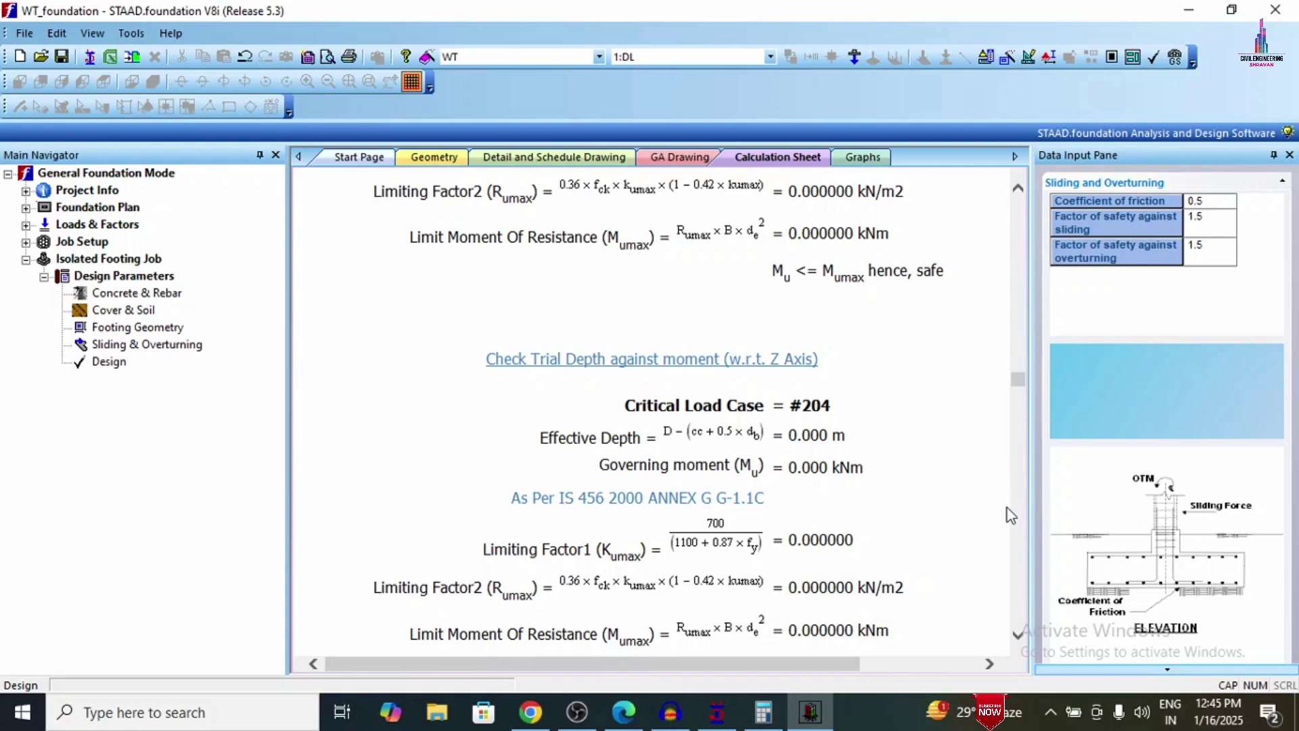
# Step: Inspect the foundation geometry around the column support positions
pyautogui.click(452, 160)
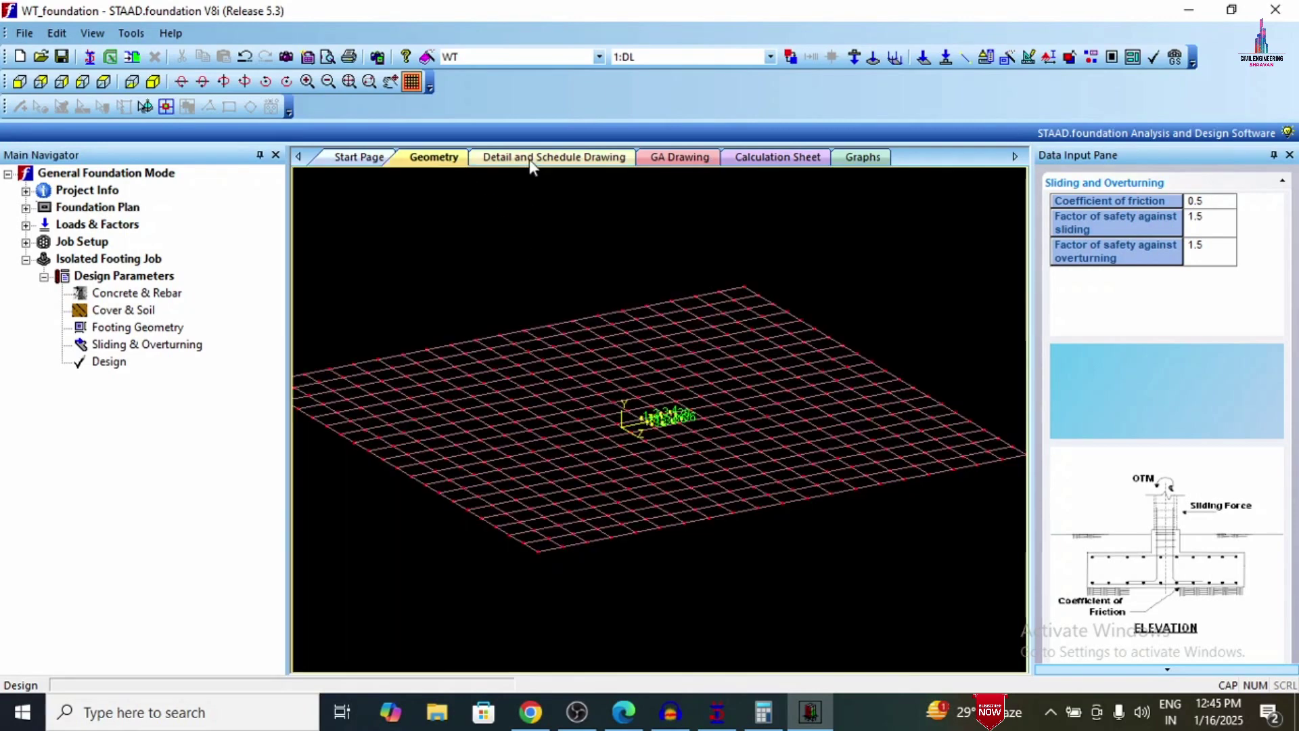
pyautogui.click(530, 161)
pyautogui.click(434, 158)
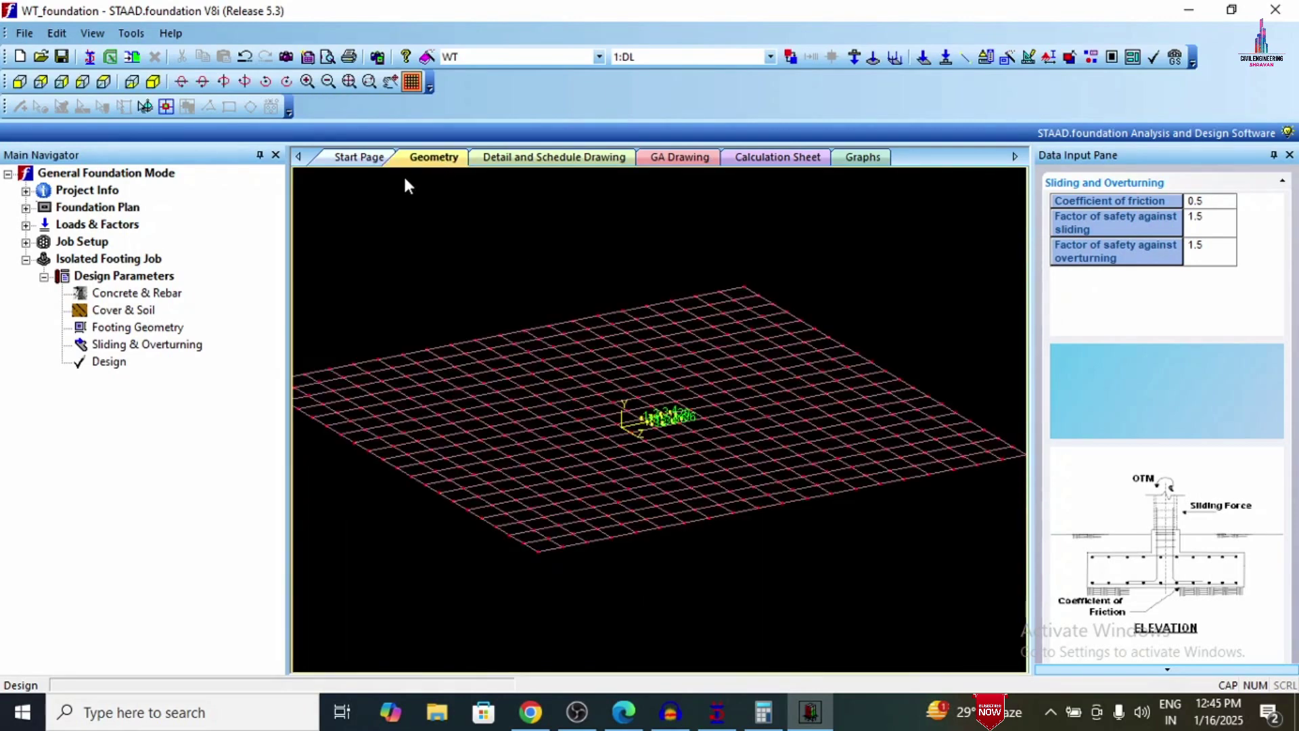
pyautogui.click(371, 157)
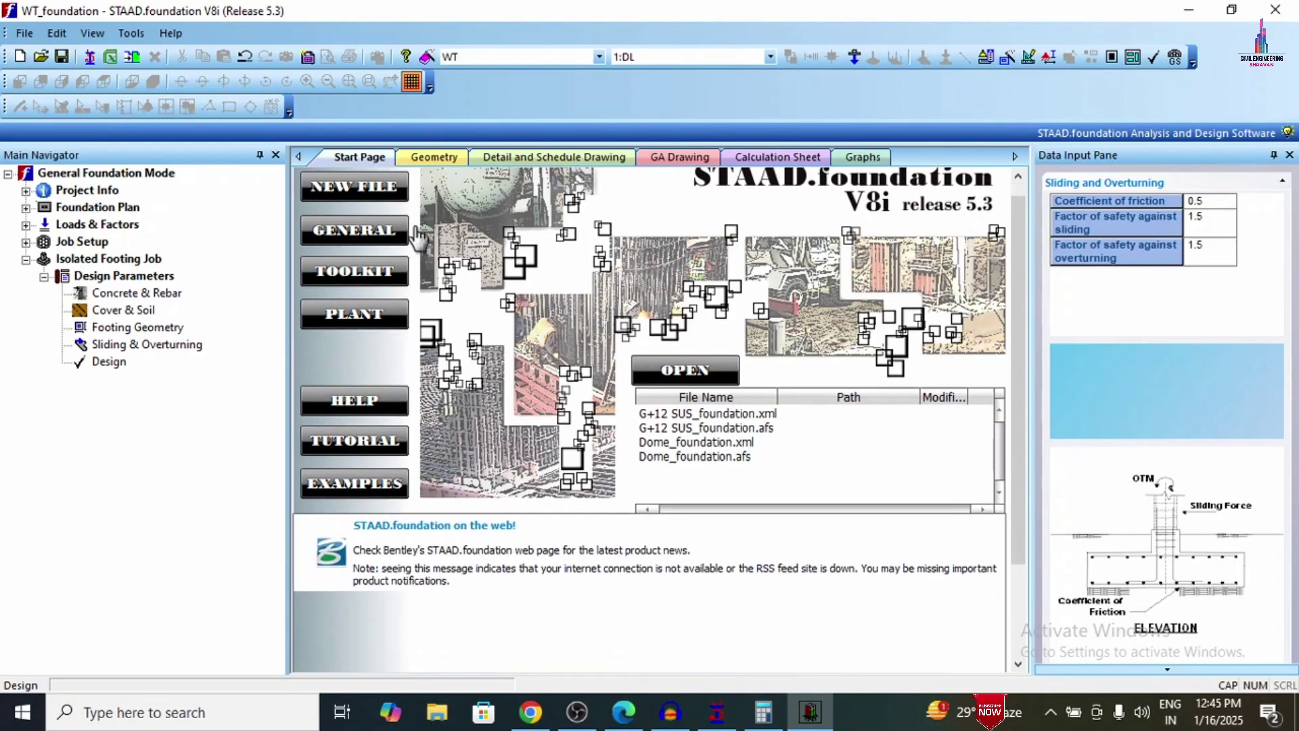
pyautogui.click(426, 157)
pyautogui.scroll(5, 698, 433)
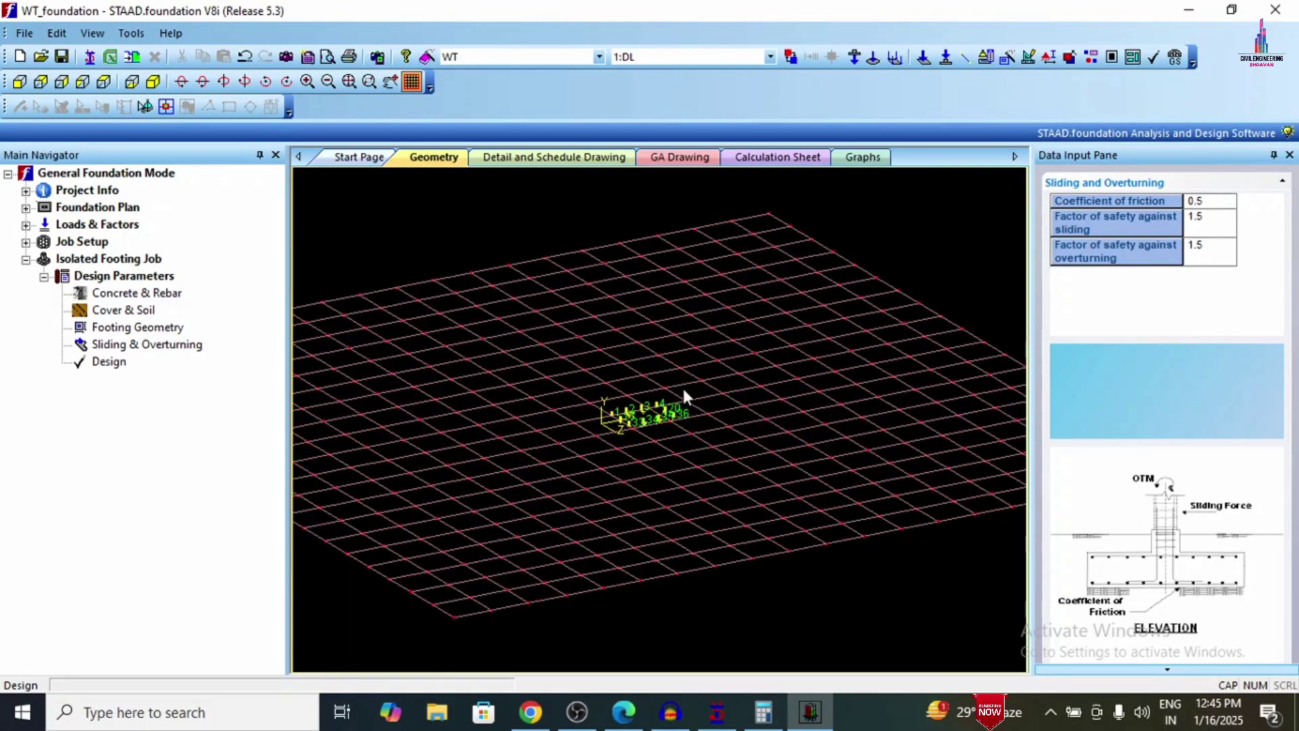
pyautogui.scroll(4, 636, 433)
# Step: Examine the detail drawing of footing 17, including its elevation, reinforcement and cover labels
pyautogui.click(554, 157)
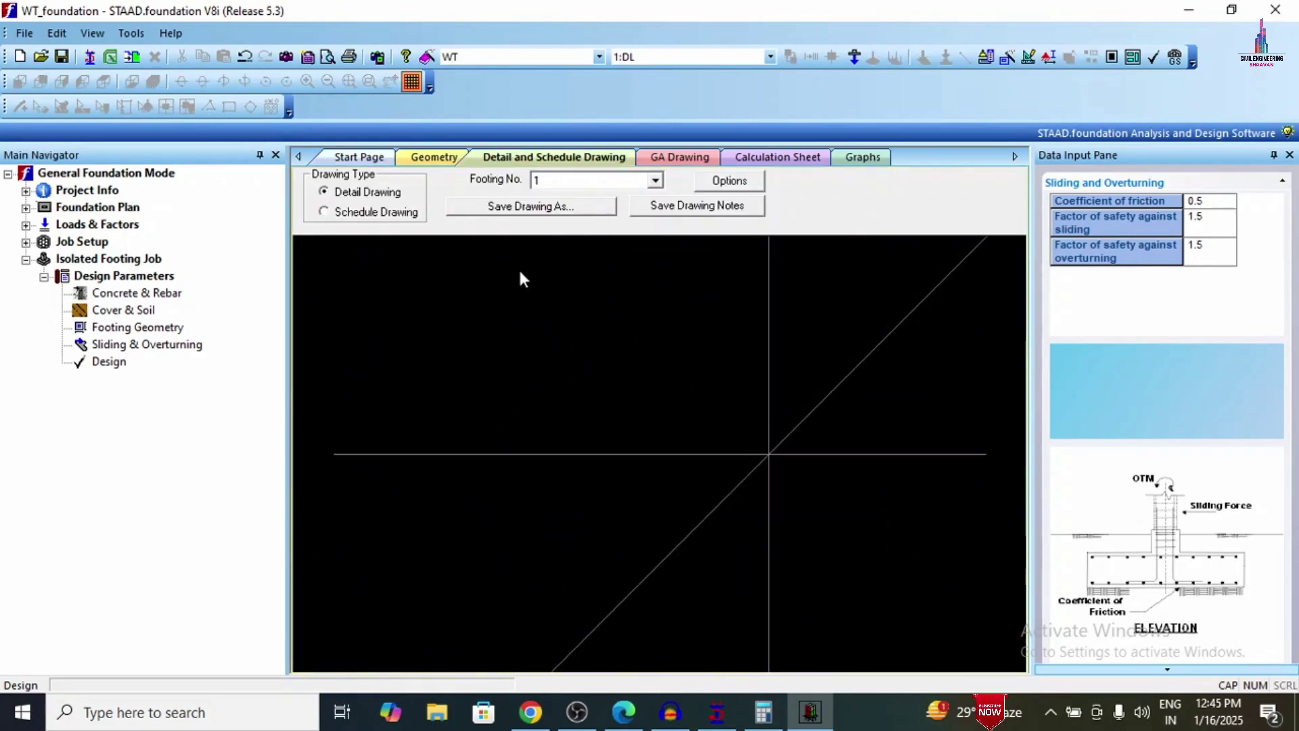
pyautogui.click(656, 180)
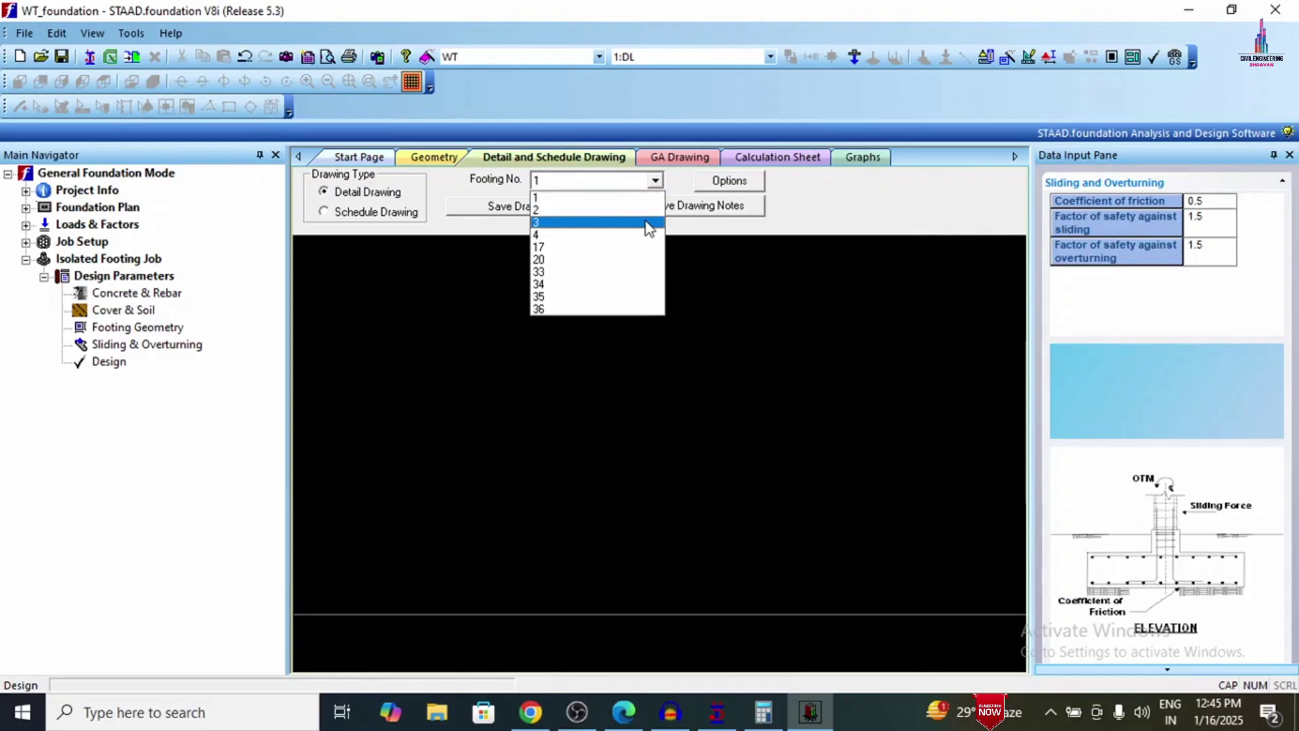
pyautogui.click(590, 248)
pyautogui.scroll(2, 599, 413)
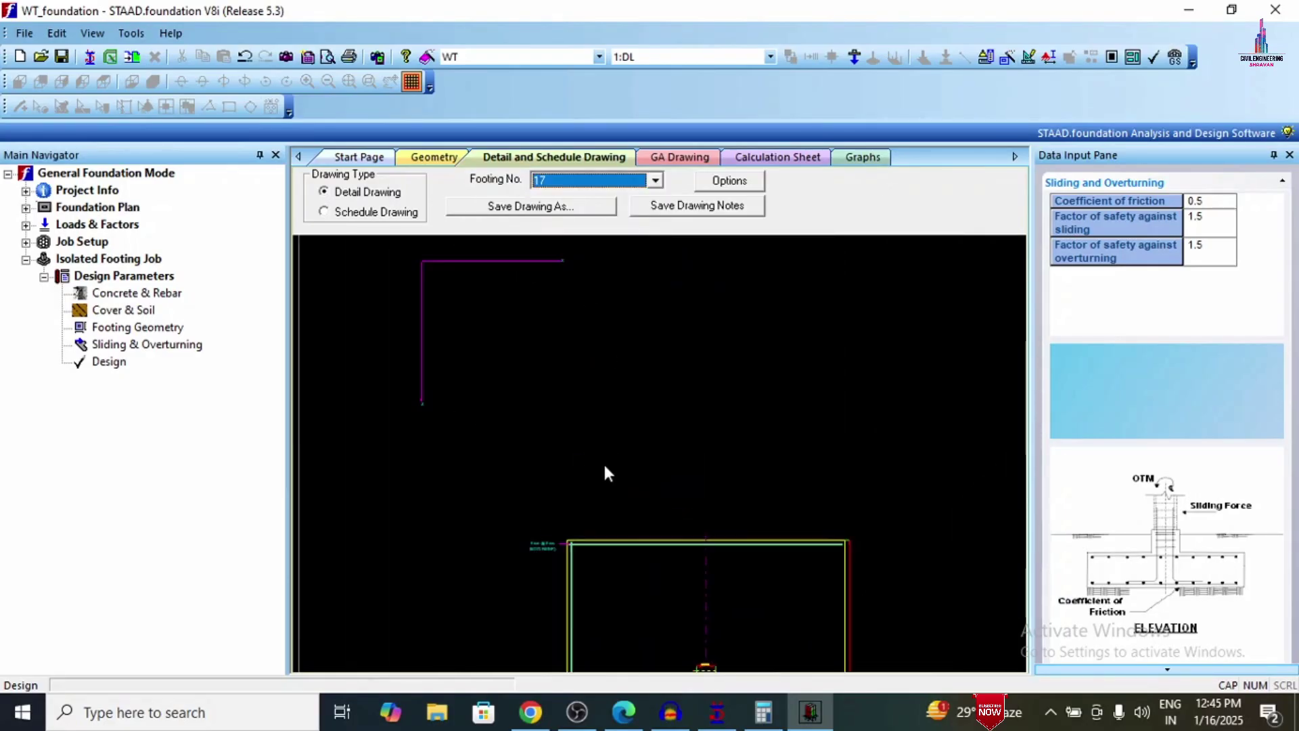
pyautogui.scroll(-3, 621, 376)
pyautogui.scroll(5, 615, 293)
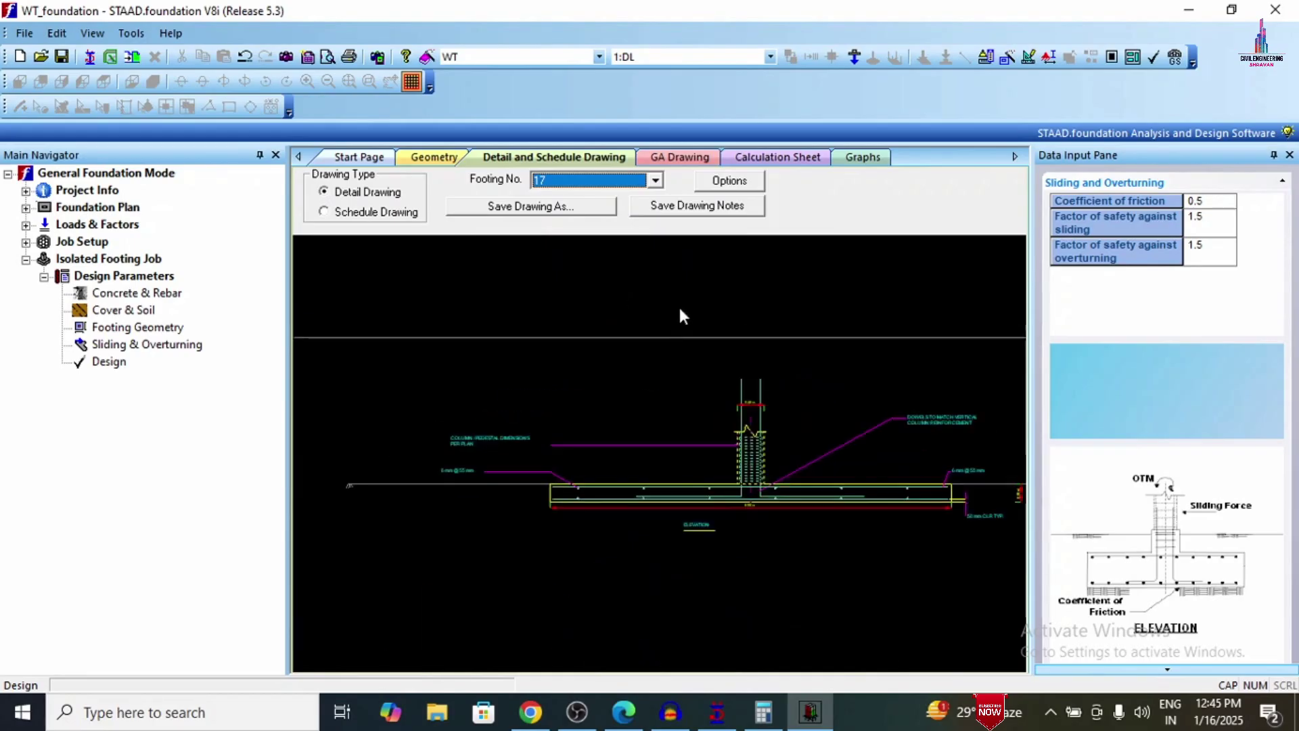
pyautogui.scroll(-3, 521, 507)
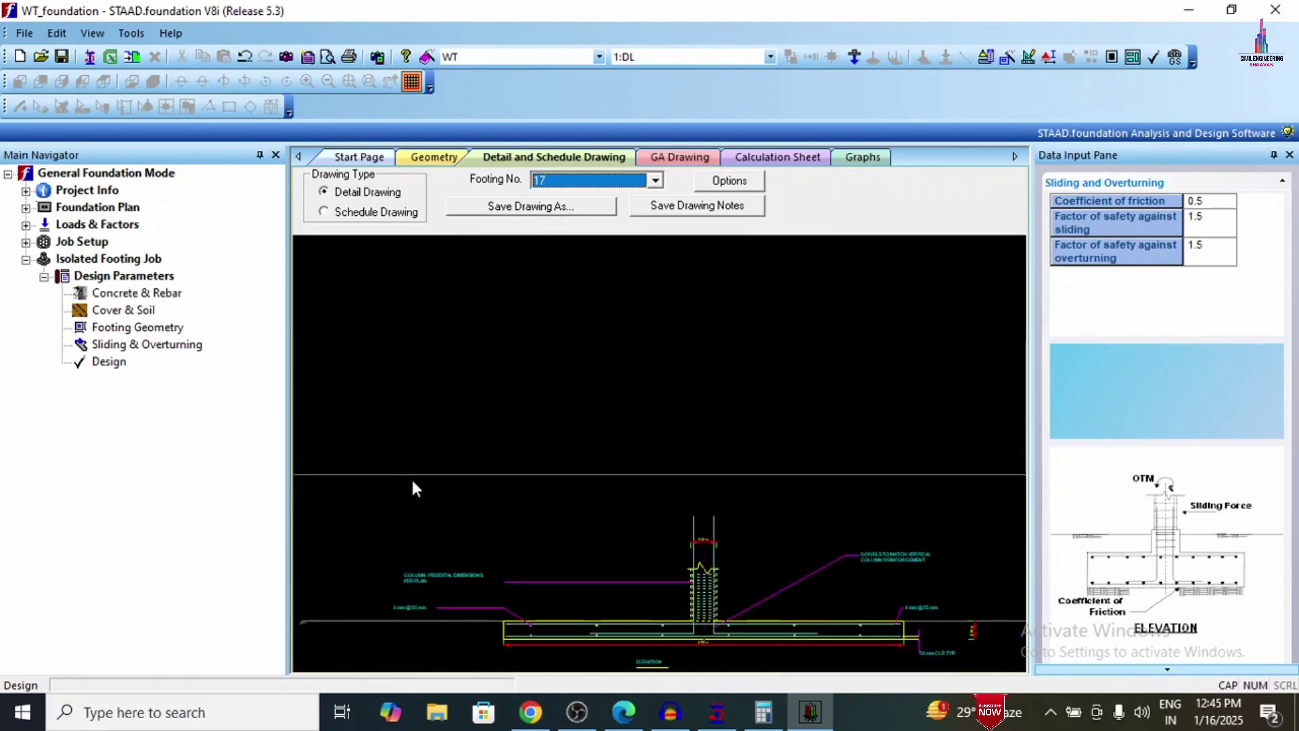
pyautogui.scroll(-1, 412, 477)
pyautogui.scroll(4, 636, 551)
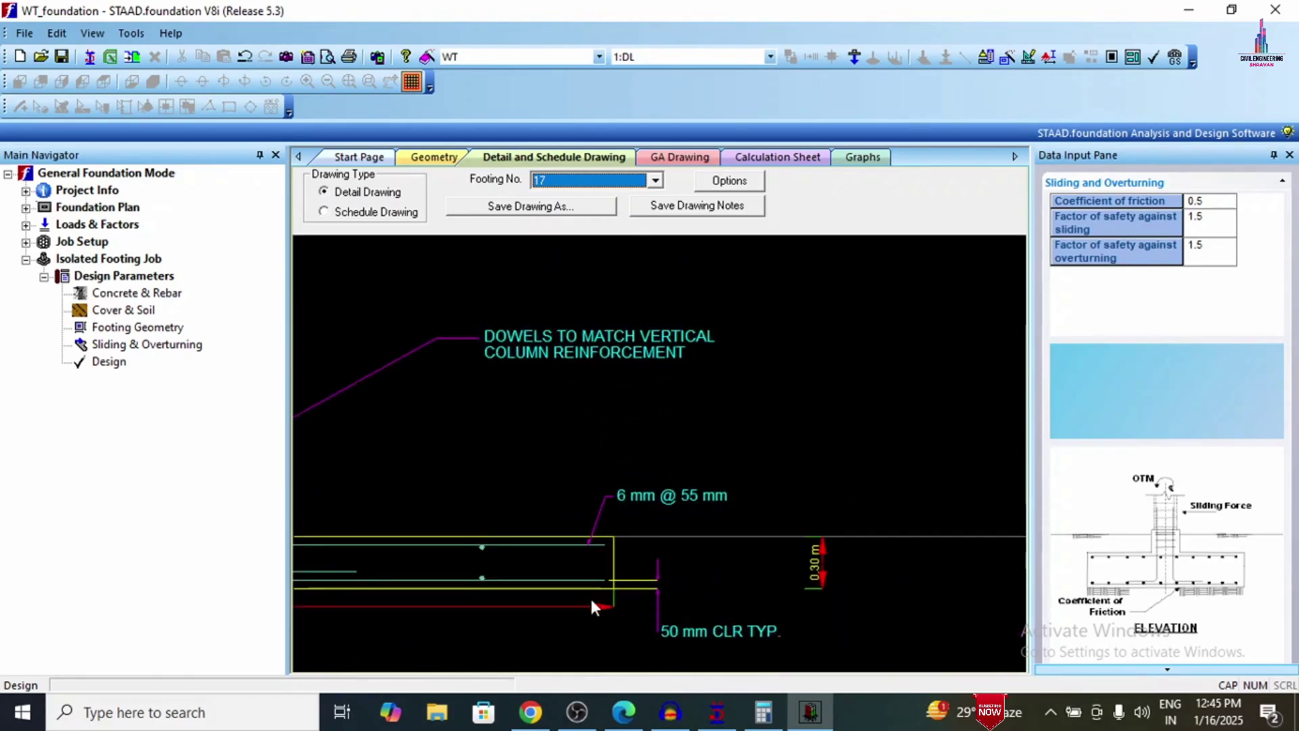
pyautogui.scroll(-4, 748, 542)
pyautogui.scroll(-1, 749, 541)
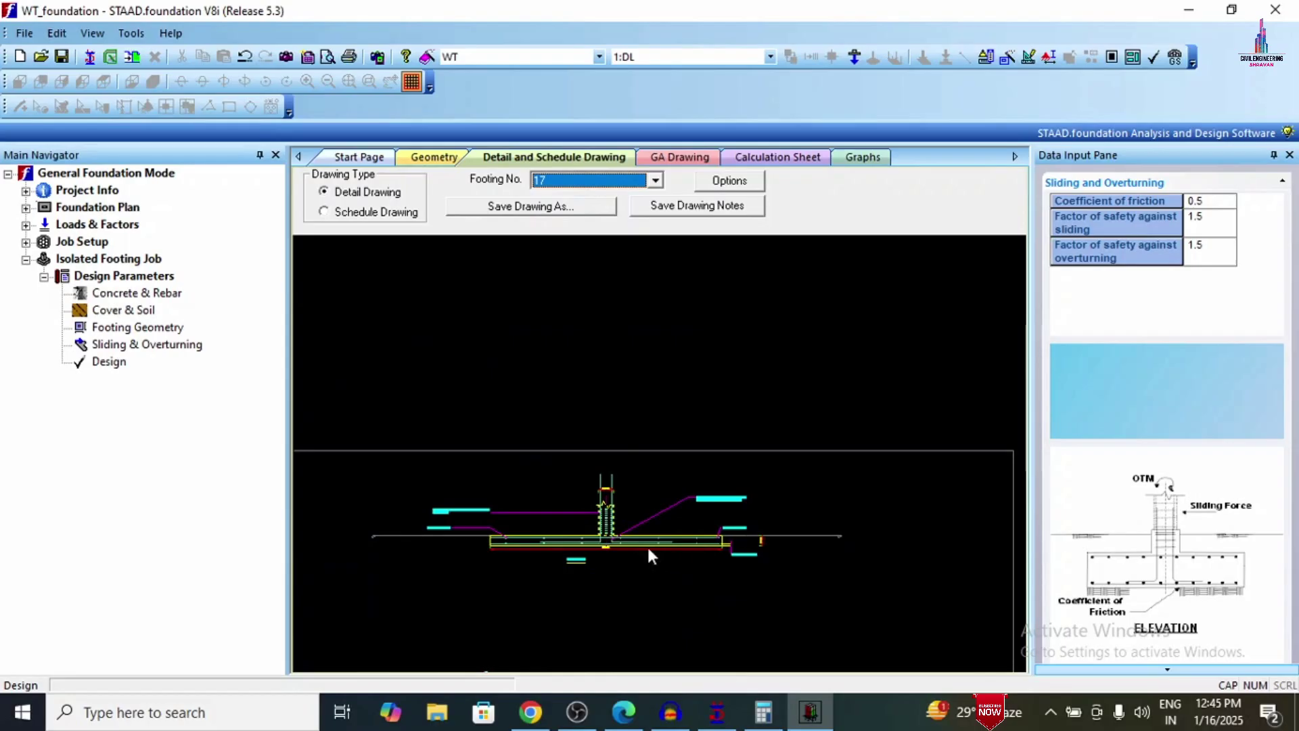
# Step: Look through the general arrangement drawing, calculation sheet and graphs of the footing design, and close STAAD.foundation
pyautogui.click(668, 159)
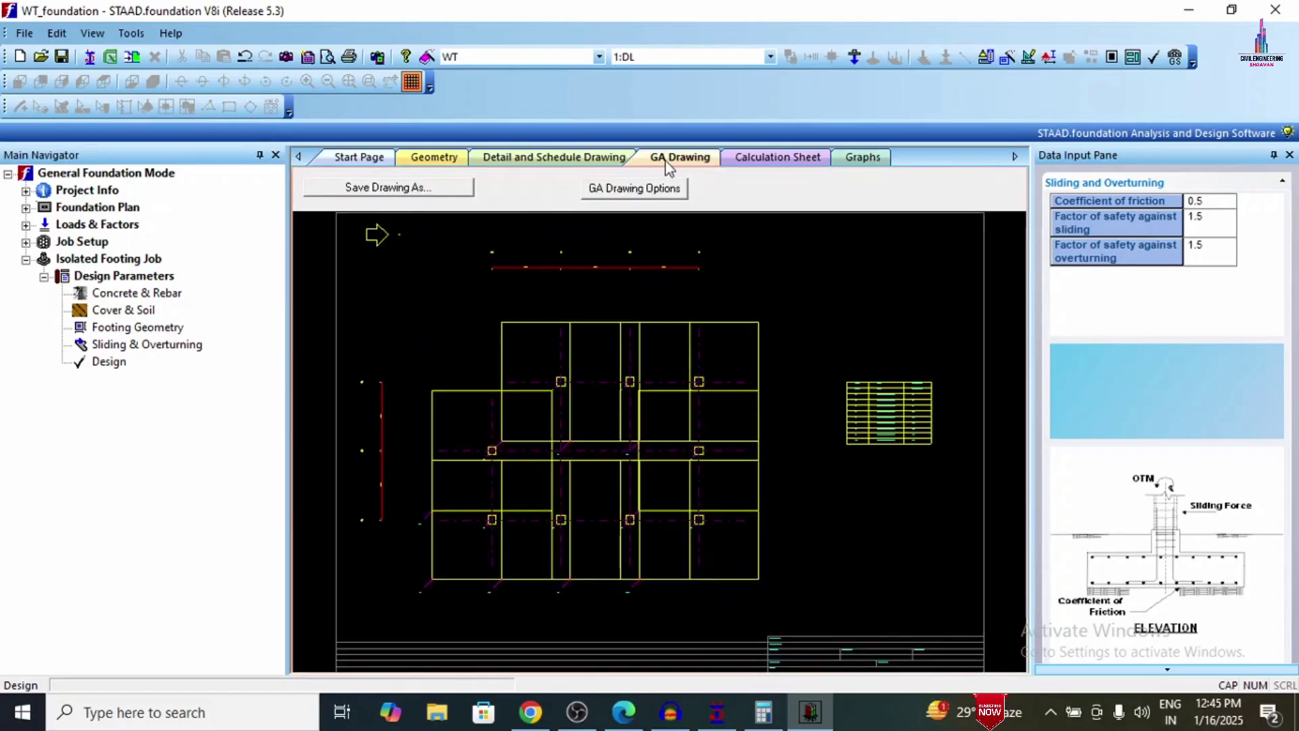
pyautogui.click(790, 157)
pyautogui.click(860, 157)
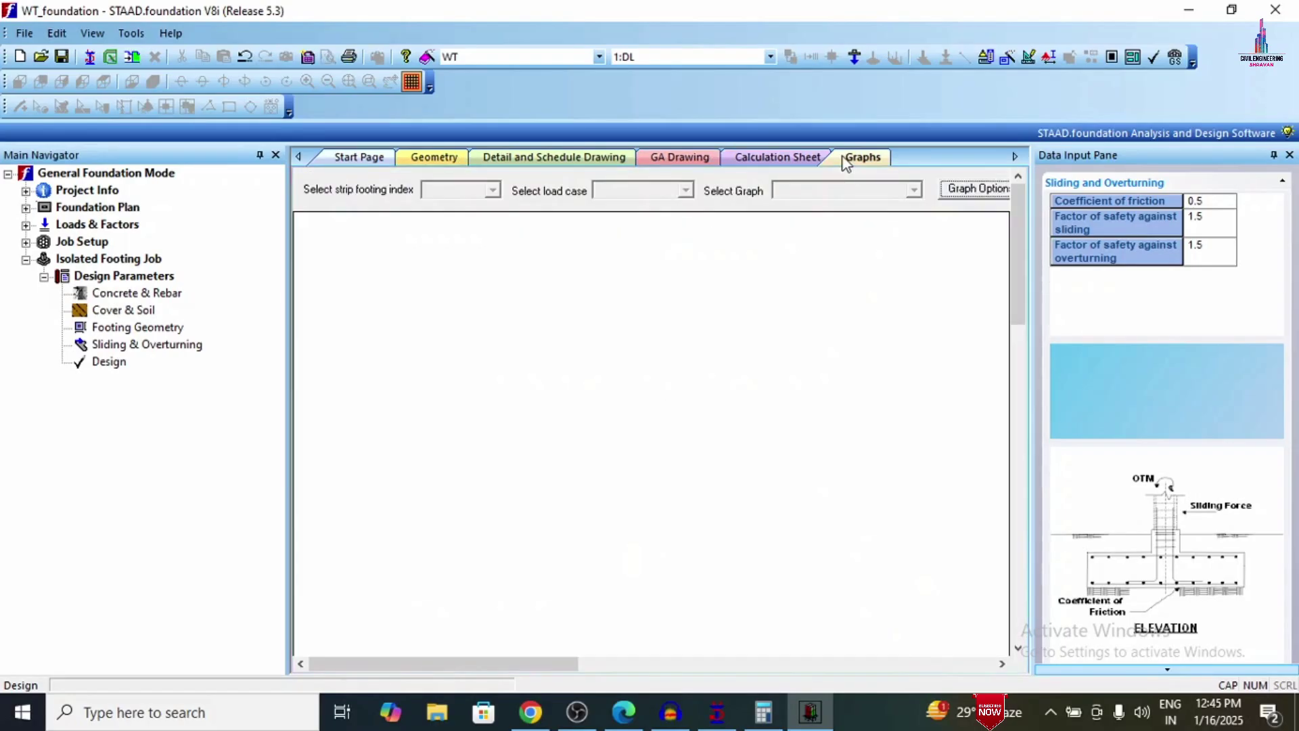
pyautogui.click(778, 157)
pyautogui.click(1275, 10)
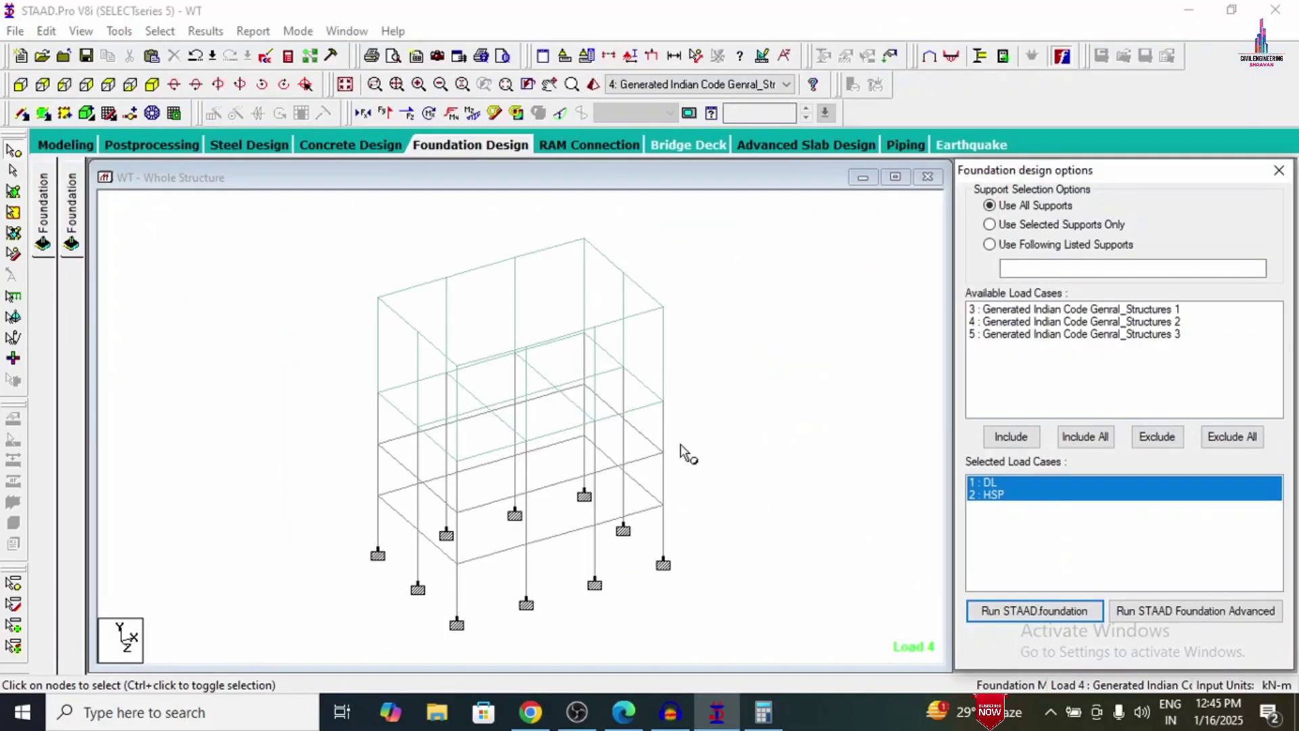
# Step: Return to modeling mode in STAAD.Pro and inspect a maximized 3D rendering of the water tank and its frame from above
pyautogui.click(52, 146)
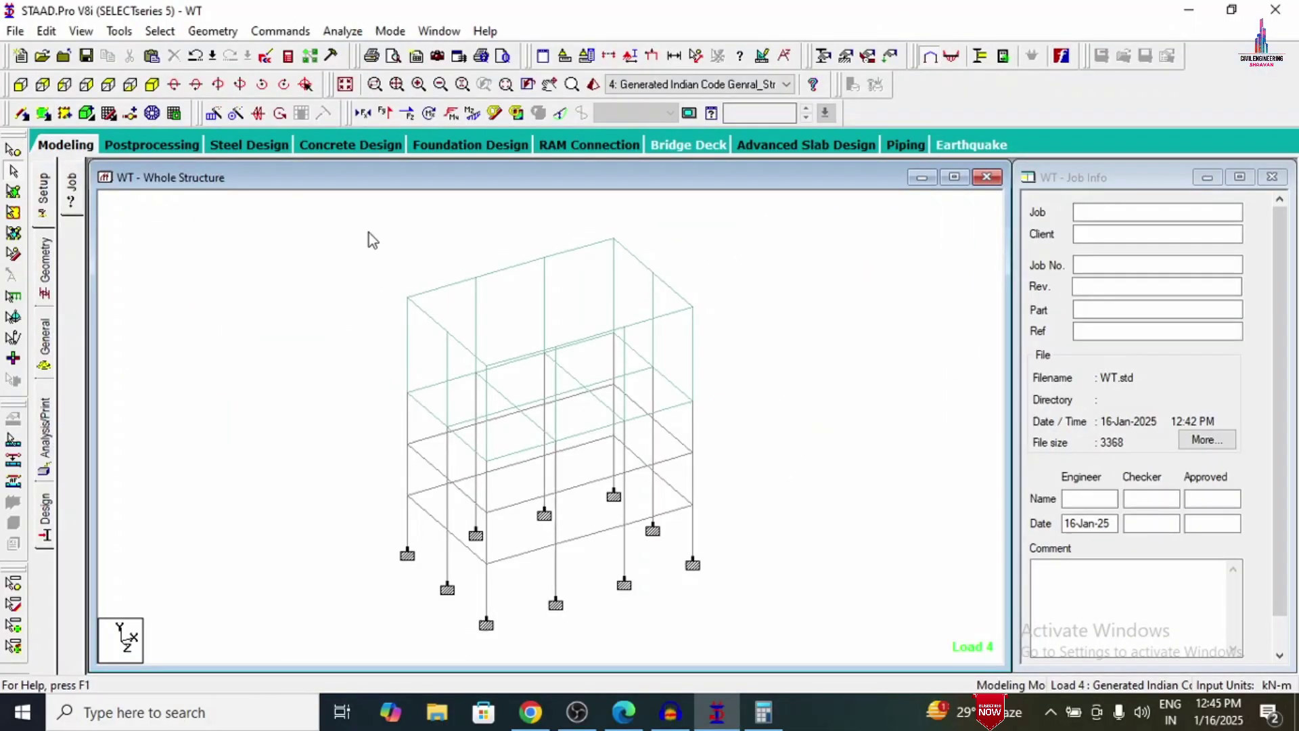
pyautogui.click(955, 178)
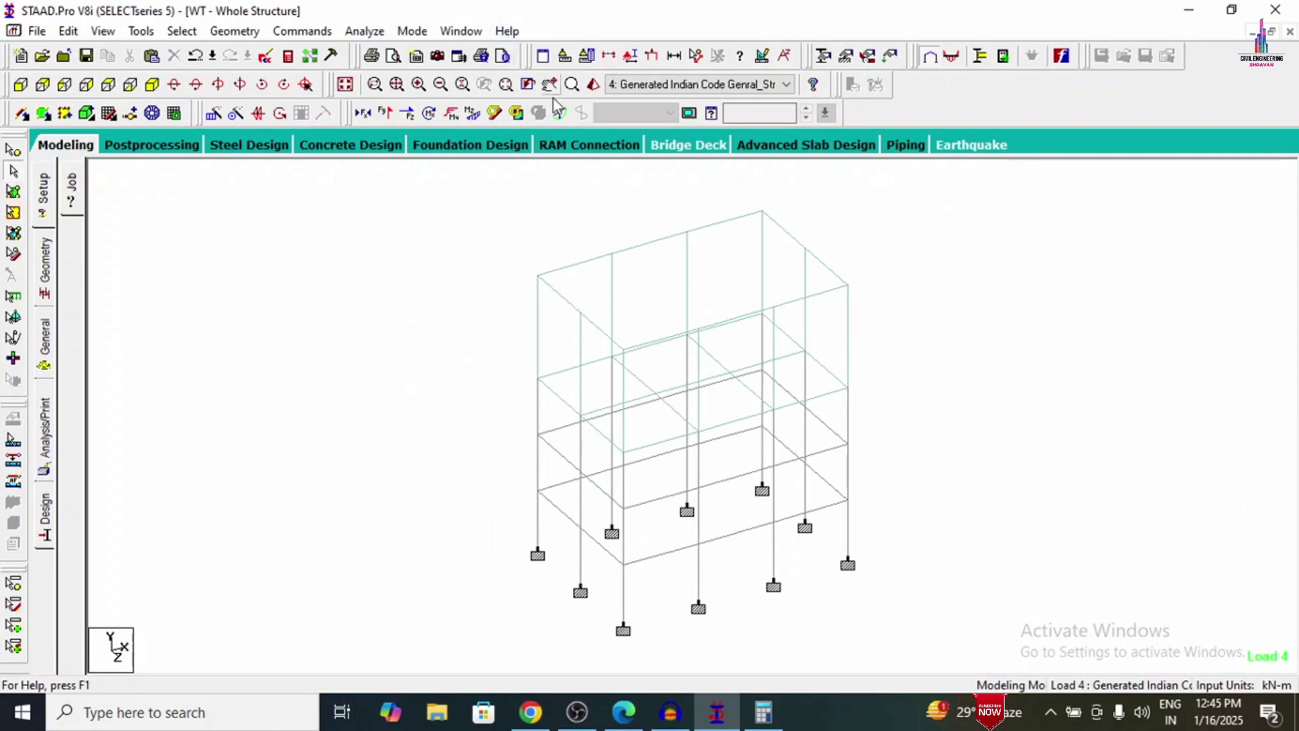
pyautogui.click(593, 85)
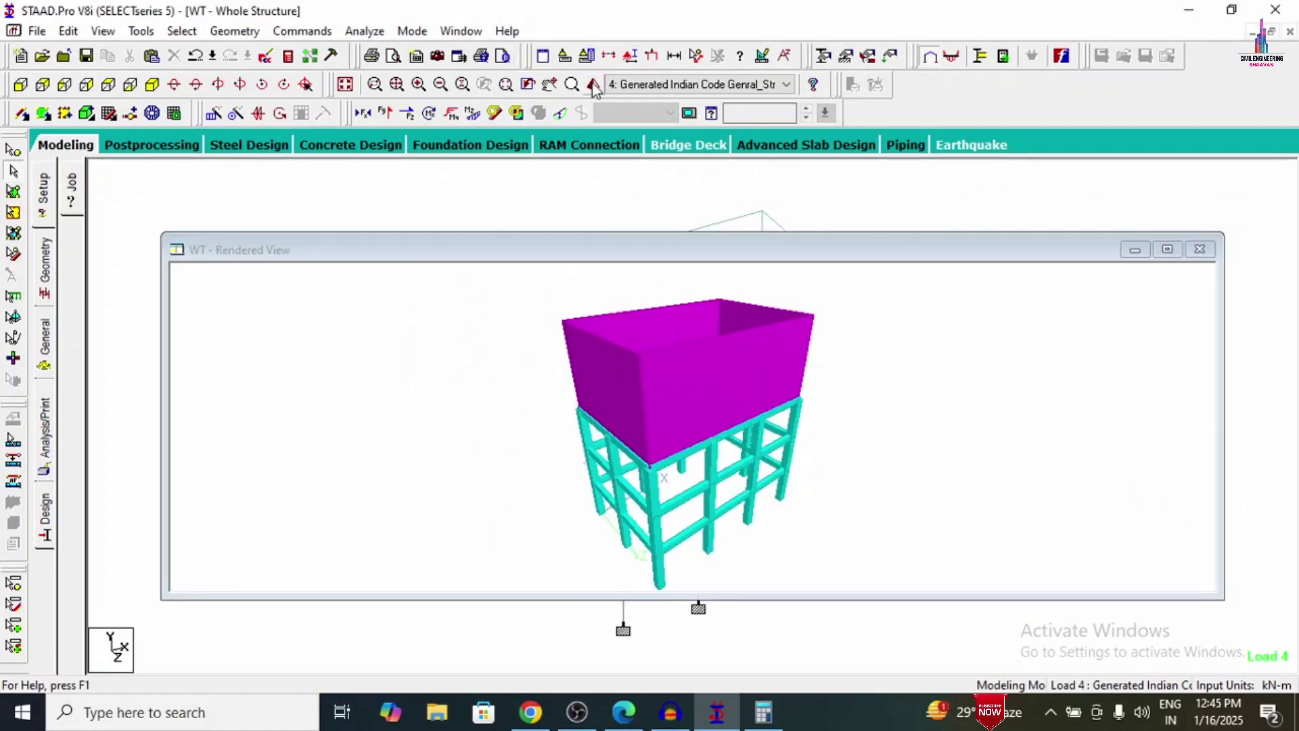
pyautogui.click(1168, 249)
pyautogui.moveTo(771, 624); pyautogui.dragTo(744, 286)
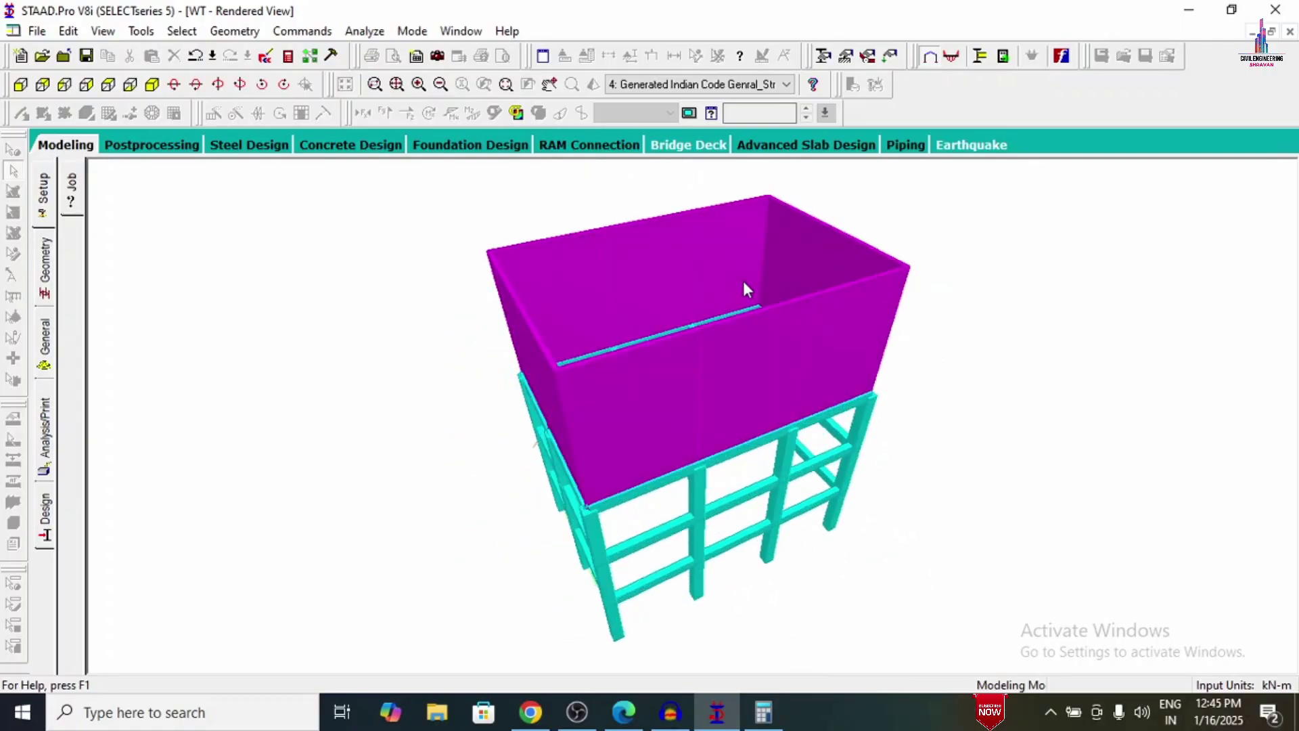